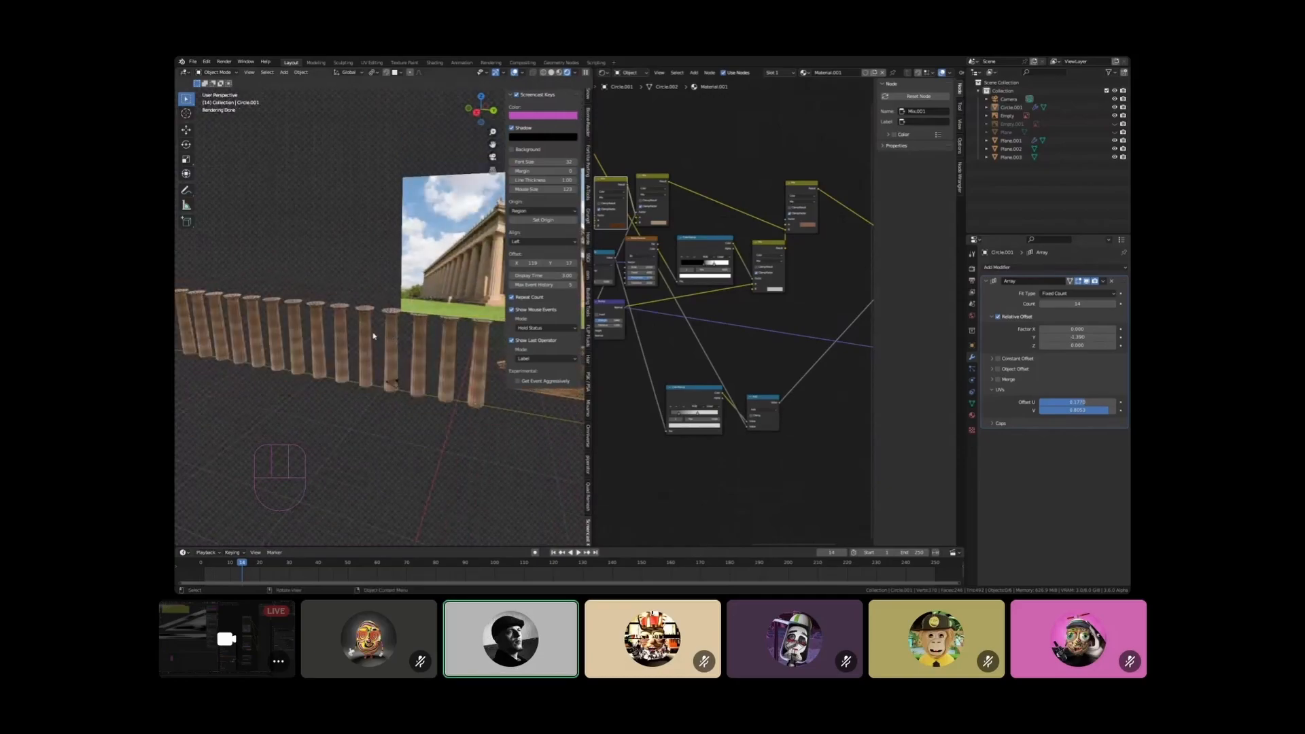
# Select the row of columns and add a second Array modifier to it
pyautogui.moveTo(336, 331); pyautogui.dragTo(358, 356, button='middle')
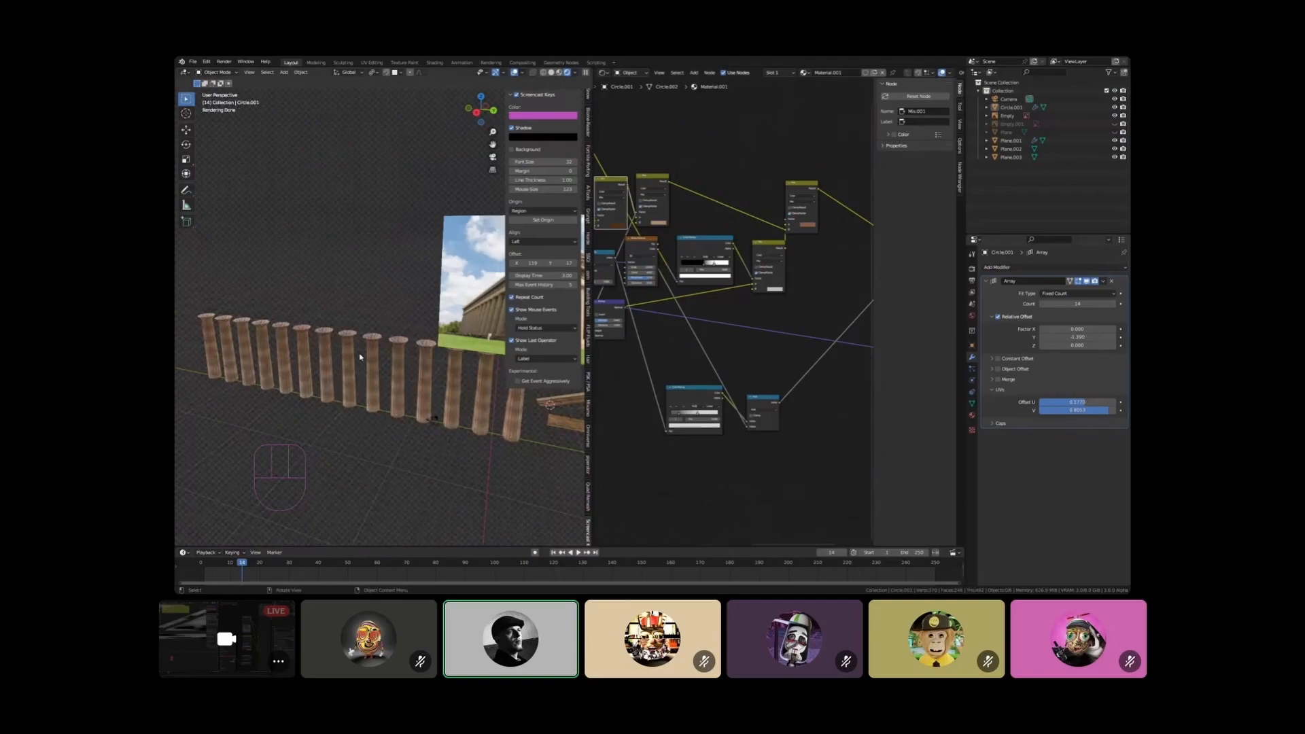
pyautogui.moveTo(394, 323)
pyautogui.mouseDown(button='middle')
pyautogui.moveTo(449, 345)
pyautogui.moveTo(375, 333)
pyautogui.mouseUp(button='middle')
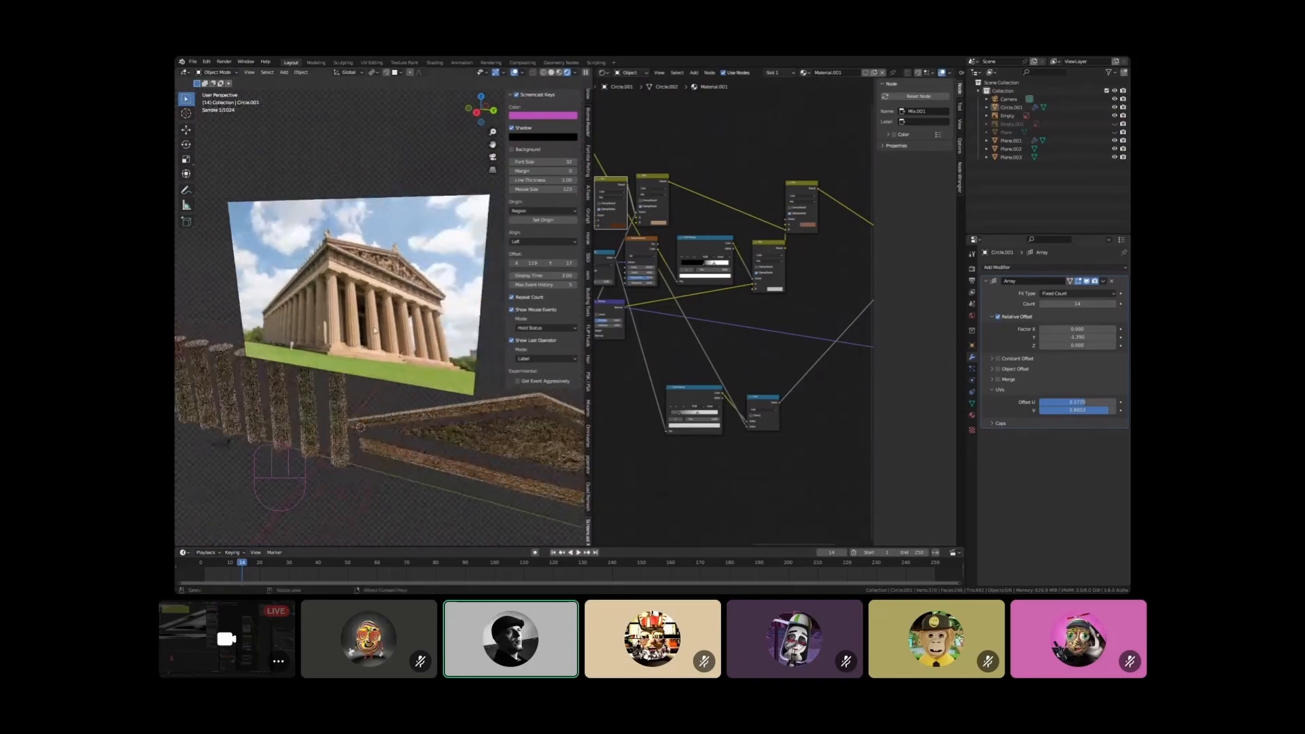
pyautogui.keyDown('shift'); pyautogui.moveTo(262, 333); pyautogui.dragTo(523, 363, button='middle'); pyautogui.keyUp('shift')
pyautogui.click(381, 363)
pyautogui.moveTo(381, 364); pyautogui.dragTo(346, 361, button='middle')
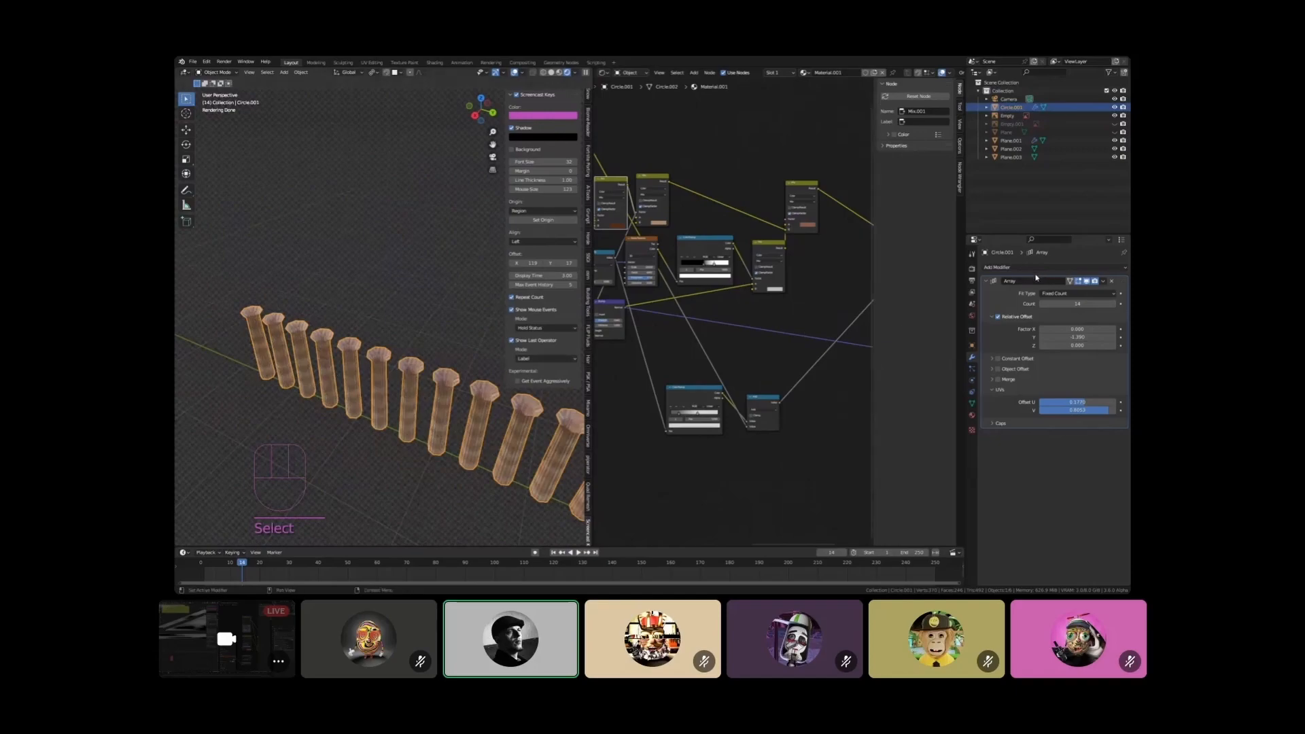
pyautogui.moveTo(1045, 273); pyautogui.dragTo(971, 296)
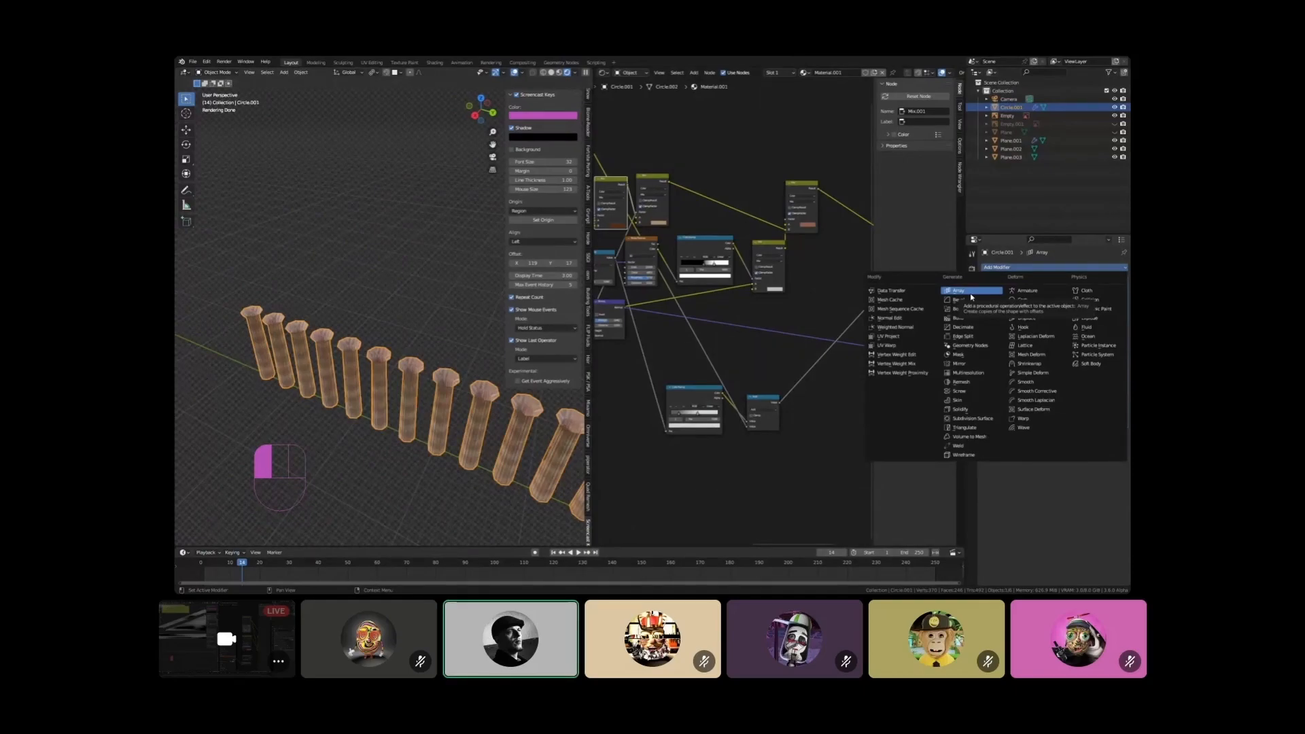
pyautogui.moveTo(971, 296); pyautogui.dragTo(971, 296)
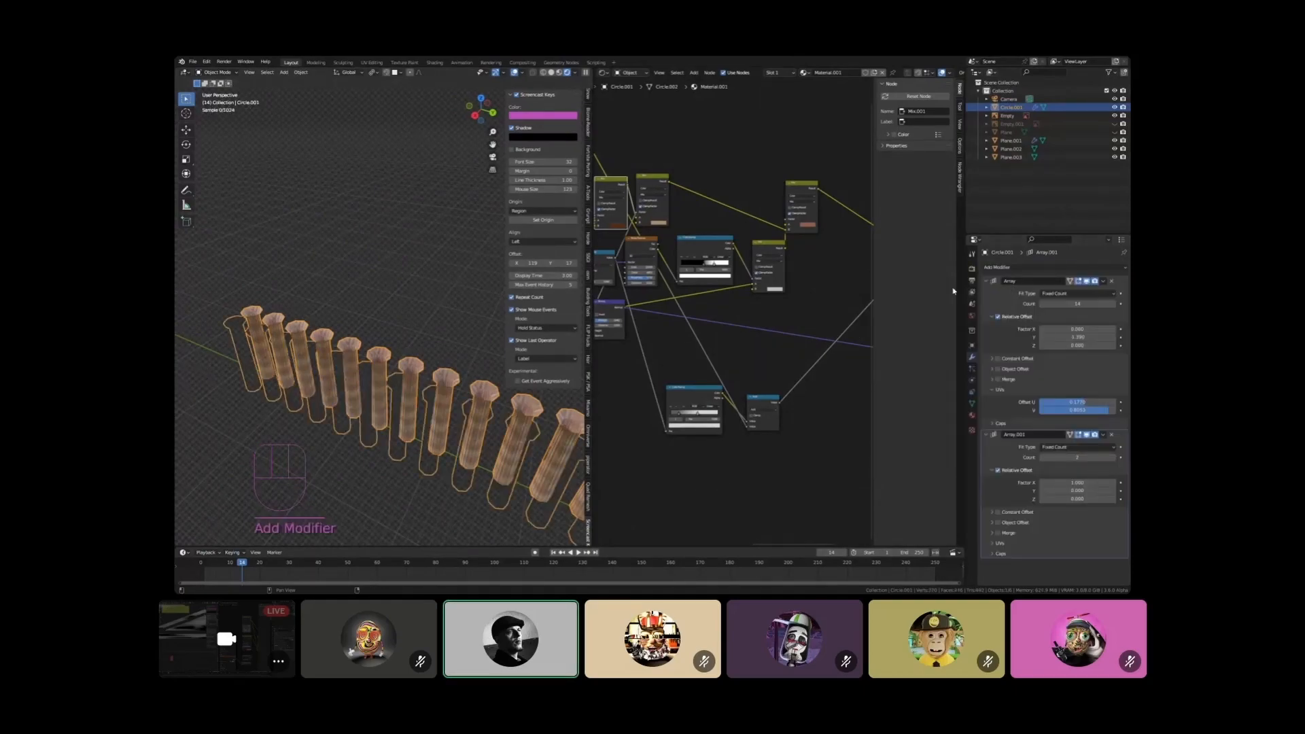
# Set the second array's relative offset X factor to about -10.1 to place a parallel column row opposite the first
pyautogui.click(1079, 490)
pyautogui.click(1078, 482)
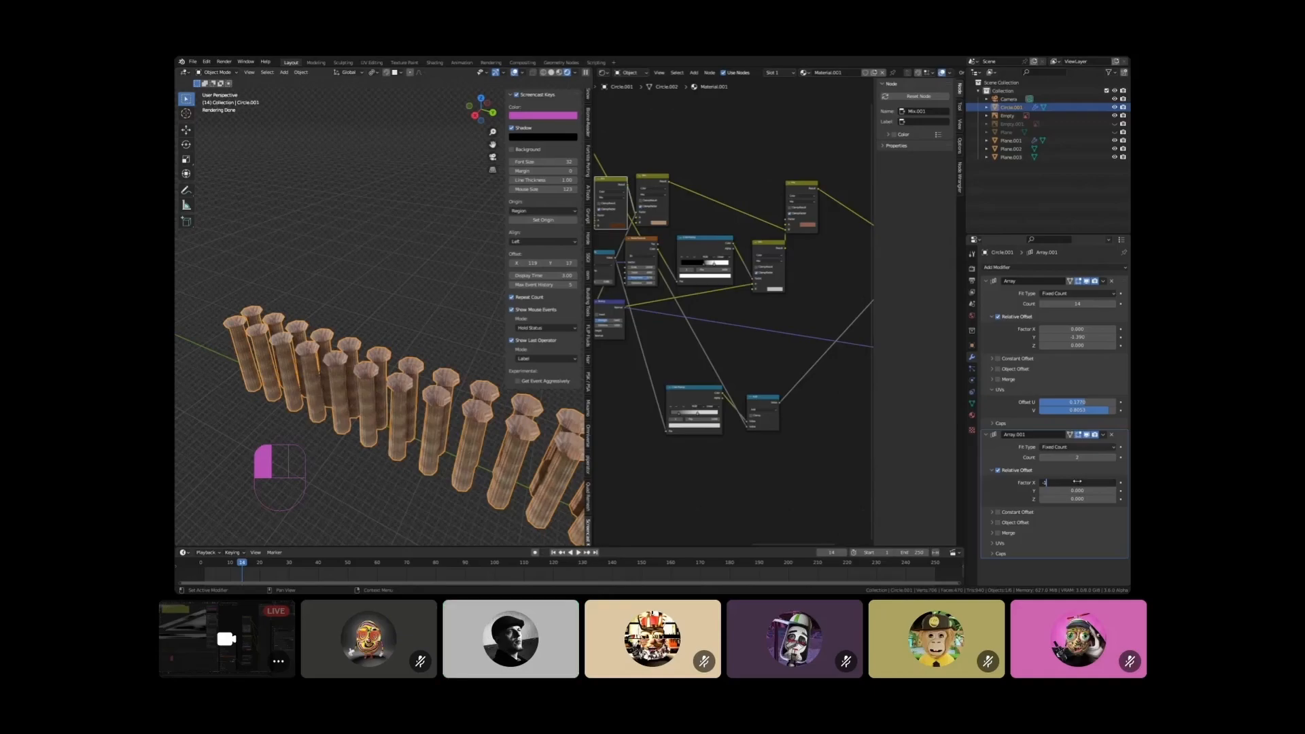
pyautogui.write('-1')
pyautogui.press('Return')
pyautogui.moveTo(1078, 483); pyautogui.dragTo(1009, 482)
pyautogui.scroll(-2, 459, 362)
pyautogui.scroll(-3, 459, 363)
pyautogui.keyDown('shift'); pyautogui.moveTo(458, 362); pyautogui.dragTo(368, 323, button='middle'); pyautogui.keyUp('shift')
pyautogui.scroll(3, 298, 316)
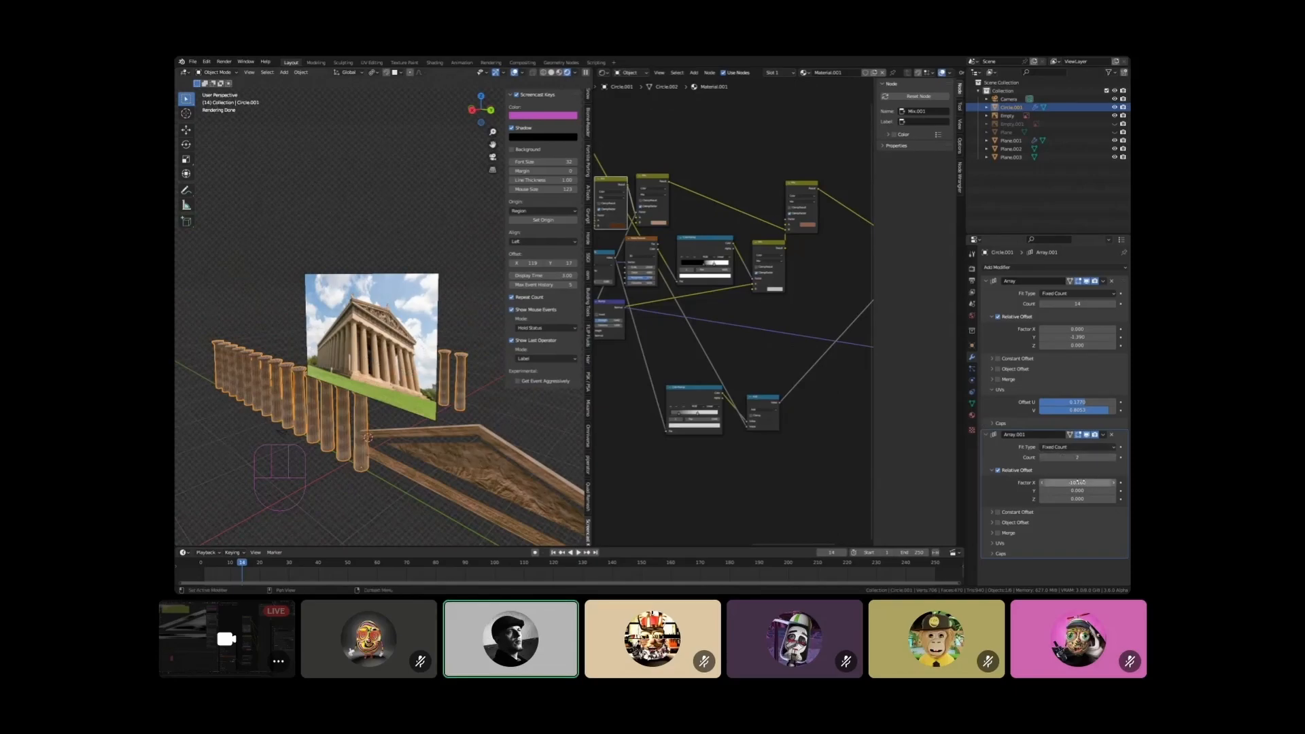
pyautogui.moveTo(443, 447); pyautogui.dragTo(379, 429, button='middle')
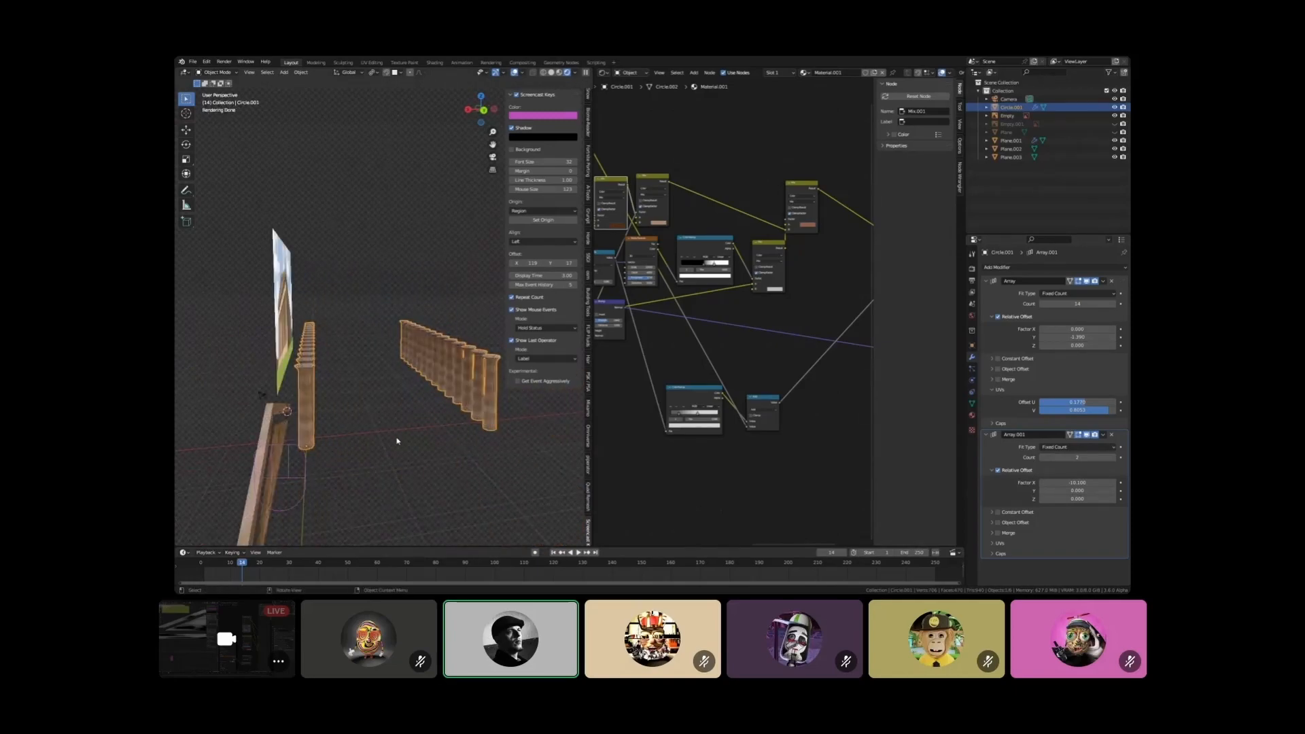
pyautogui.moveTo(1088, 482)
pyautogui.keyDown('shift'); pyautogui.mouseDown()
pyautogui.moveTo(1115, 482)
pyautogui.moveTo(1085, 482)
pyautogui.mouseUp(); pyautogui.keyUp('shift')
pyautogui.moveTo(378, 422); pyautogui.dragTo(379, 316, button='middle')
pyautogui.scroll(-3, 373, 410)
pyautogui.click(390, 378)
pyautogui.scroll(4, 390, 378)
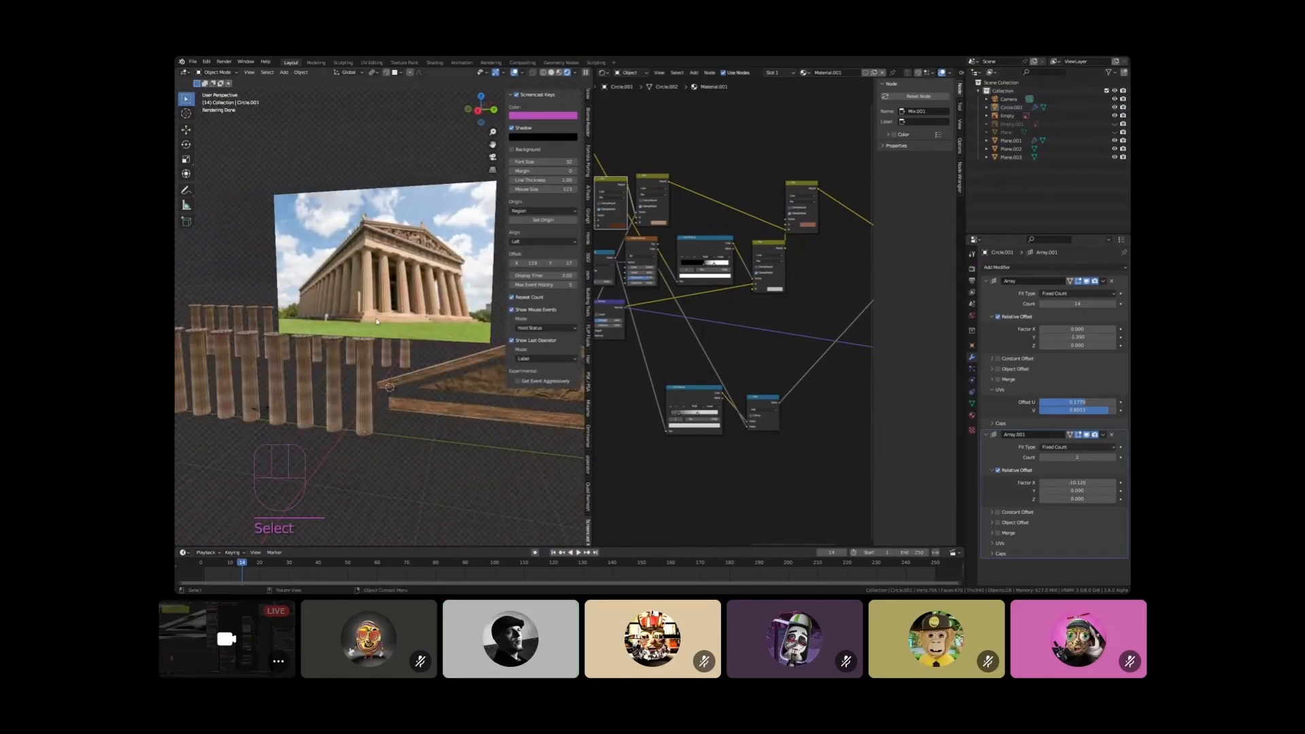
pyautogui.moveTo(378, 385); pyautogui.dragTo(386, 373, button='middle')
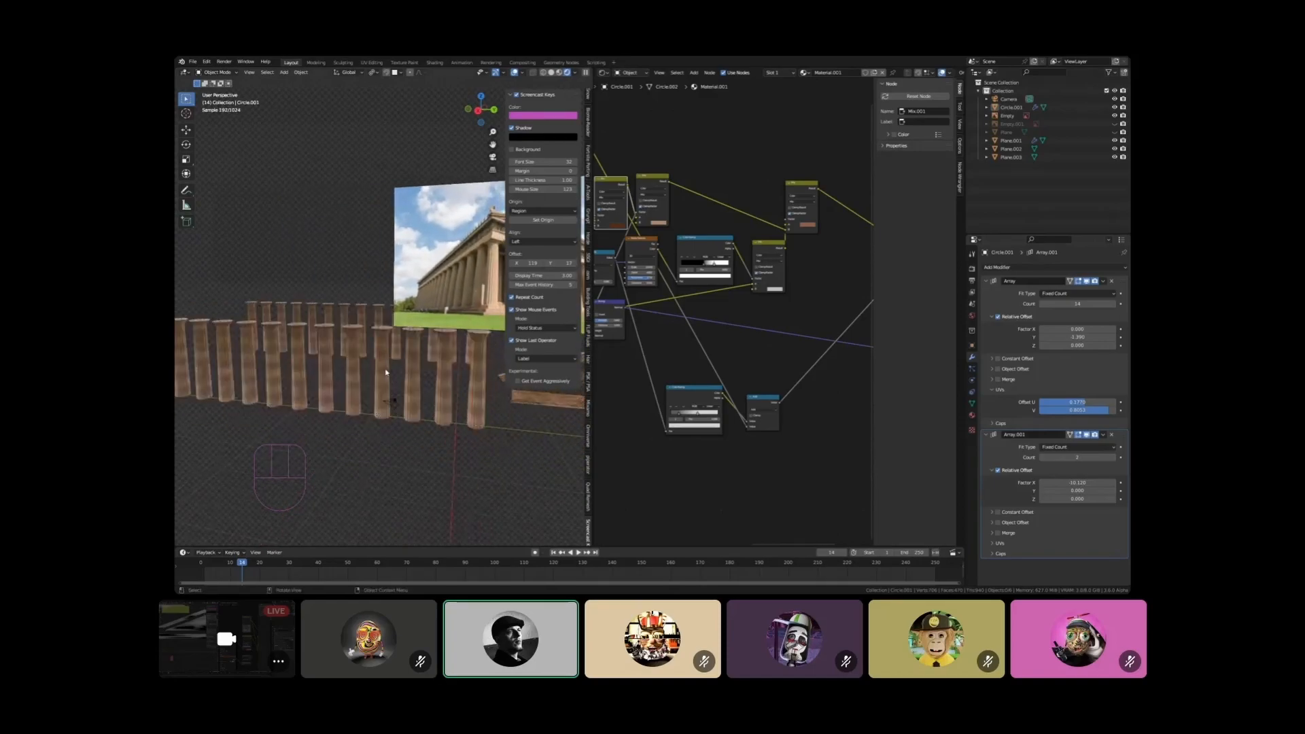
pyautogui.press('Tab')
pyautogui.scroll(5, 405, 360)
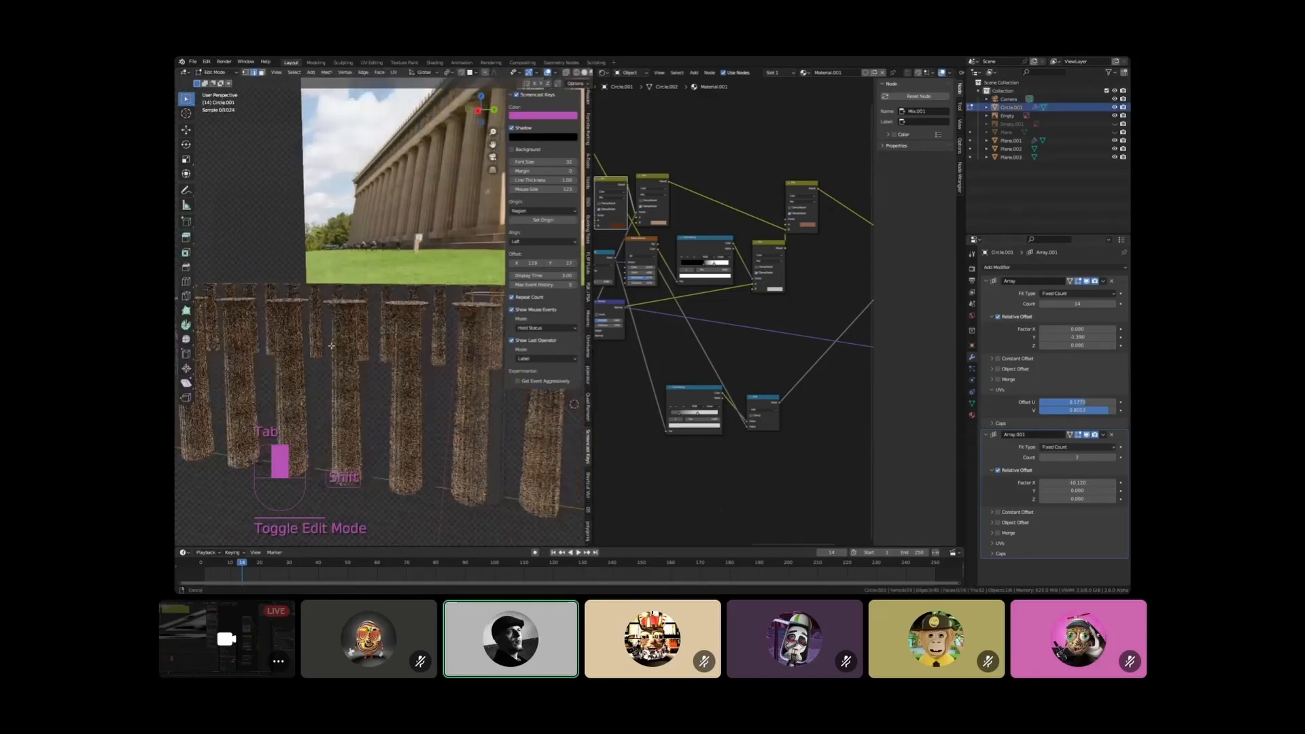
pyautogui.scroll(4, 428, 320)
pyautogui.press('a')
pyautogui.scroll(-4, 400, 277)
pyautogui.press('Tab')
# Rotate the temple reference image 90° about the Z axis and move it away from the columns
pyautogui.keyDown('shift'); pyautogui.moveTo(322, 303); pyautogui.dragTo(427, 413, button='middle'); pyautogui.keyUp('shift')
pyautogui.scroll(-5, 398, 349)
pyautogui.scroll(4, 396, 349)
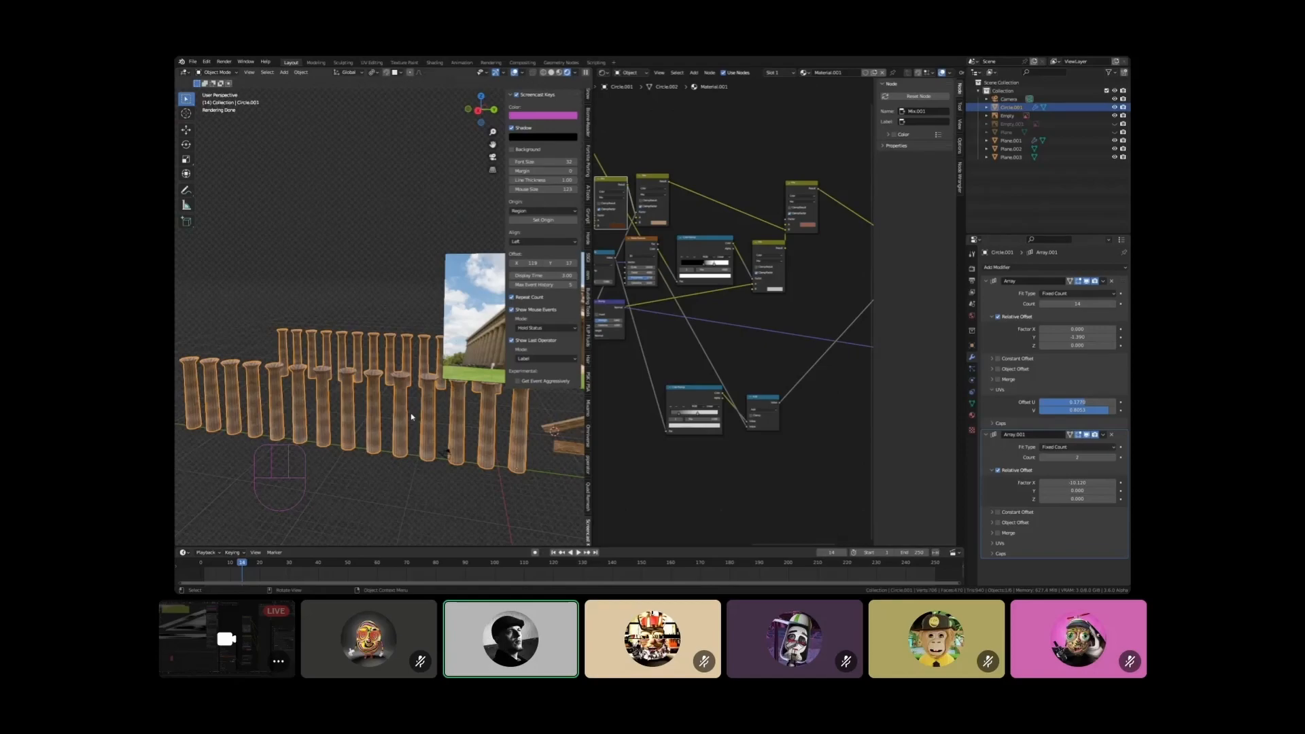
pyautogui.moveTo(341, 379); pyautogui.dragTo(388, 374, button='middle')
pyautogui.click(374, 366)
pyautogui.press('r')
pyautogui.press('z')
pyautogui.press('9')
pyautogui.press('0')
pyautogui.press('Return')
pyautogui.press('g')
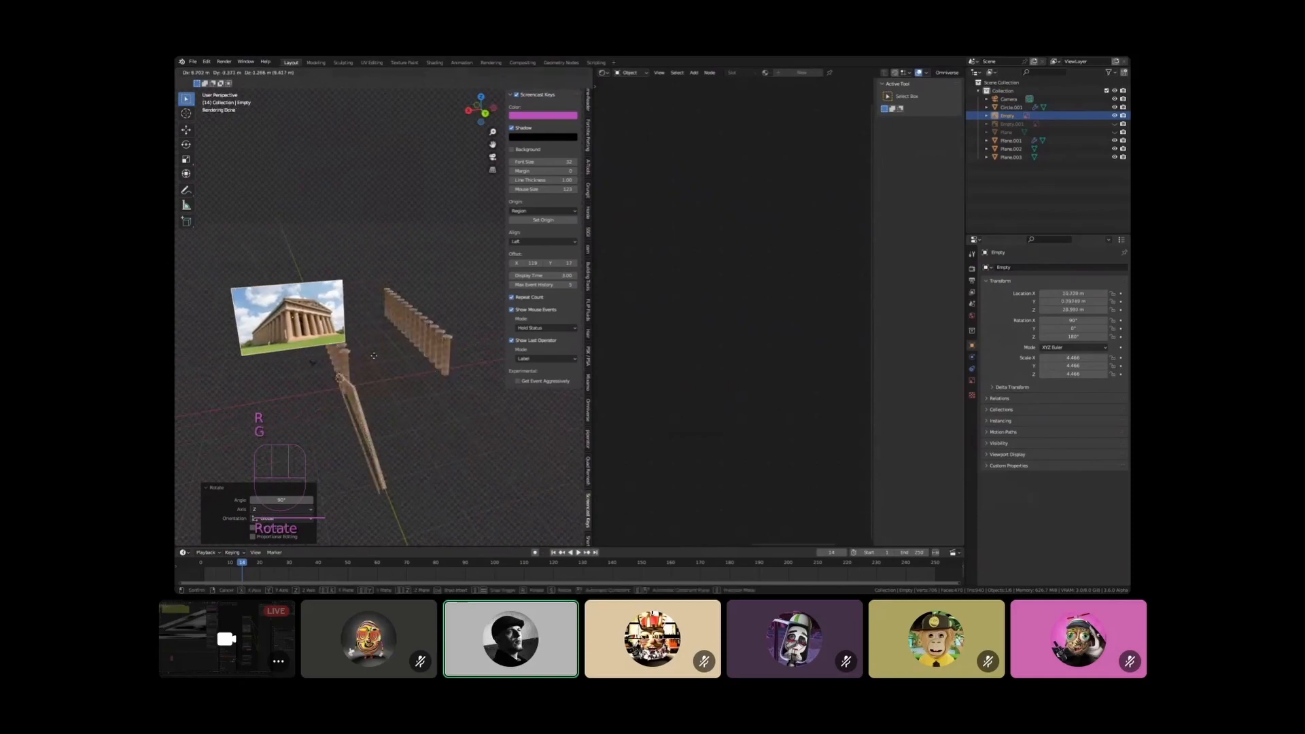
pyautogui.click(387, 327)
# Select the three pediment pieces together: the sloped roof frame, the carved triangle and the horizontal beam
pyautogui.moveTo(388, 328); pyautogui.dragTo(479, 255, button='middle')
pyautogui.click(445, 425)
pyautogui.keyDown('shift'); pyautogui.click(480, 390); pyautogui.keyUp('shift')
pyautogui.keyDown('shift'); pyautogui.click(474, 413); pyautogui.keyUp('shift')
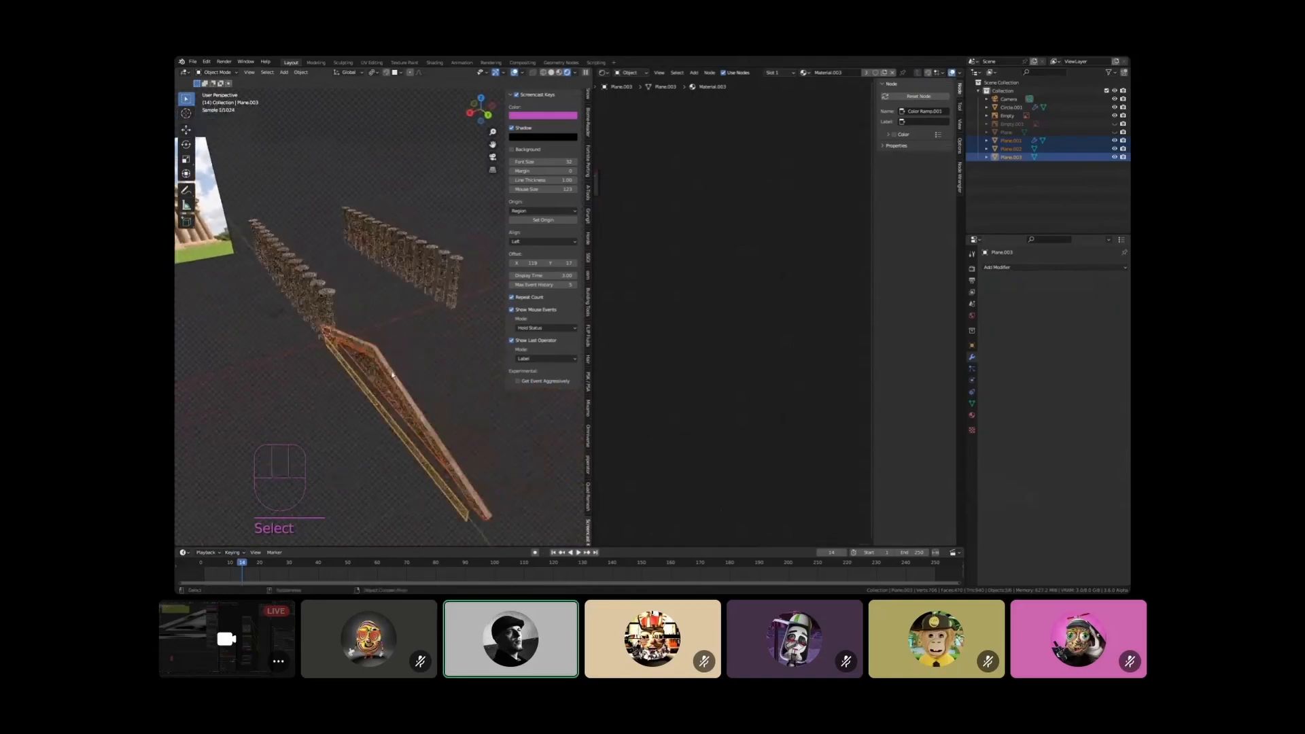
# Try to rotate the three selected pediment pieces 90° about the Z axis
pyautogui.press('r')
pyautogui.press('z')
pyautogui.click(481, 255)
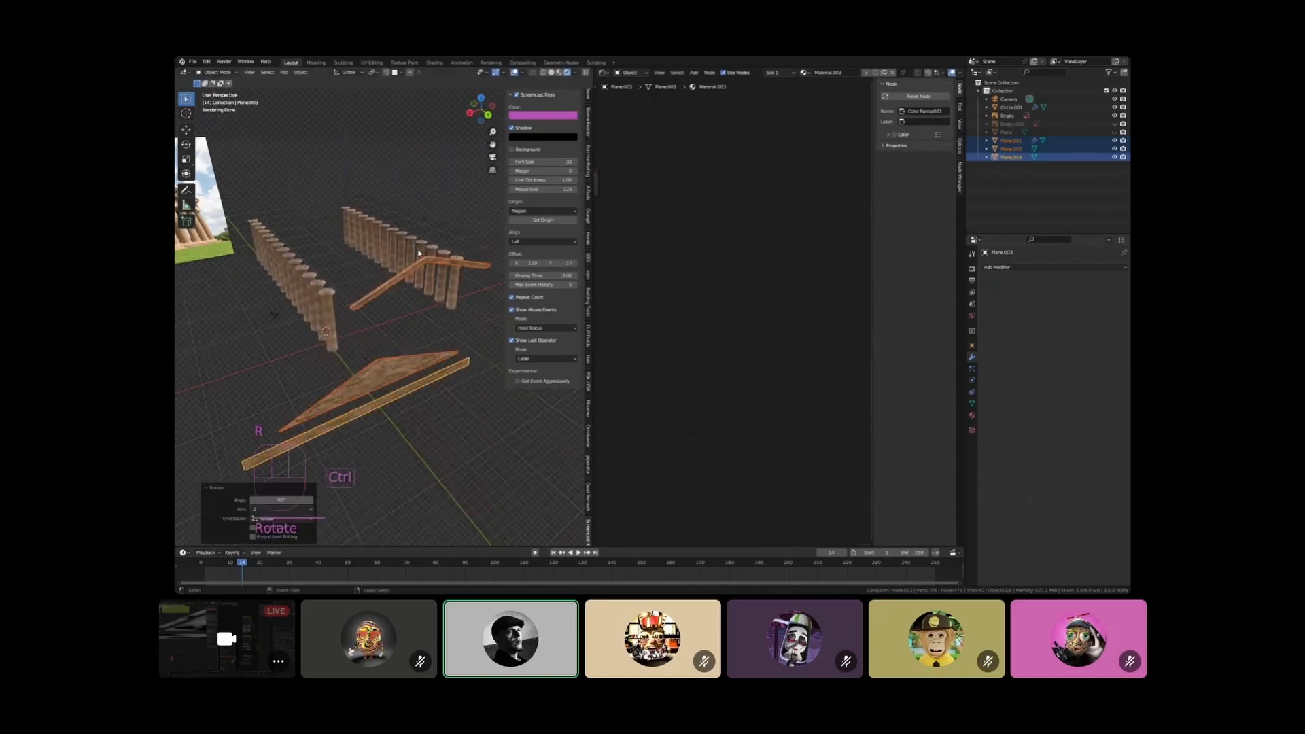
pyautogui.hotkey('ctrl', 'z')
pyautogui.write('rz90')
pyautogui.press('Return')
pyautogui.hotkey('ctrl', 'z')
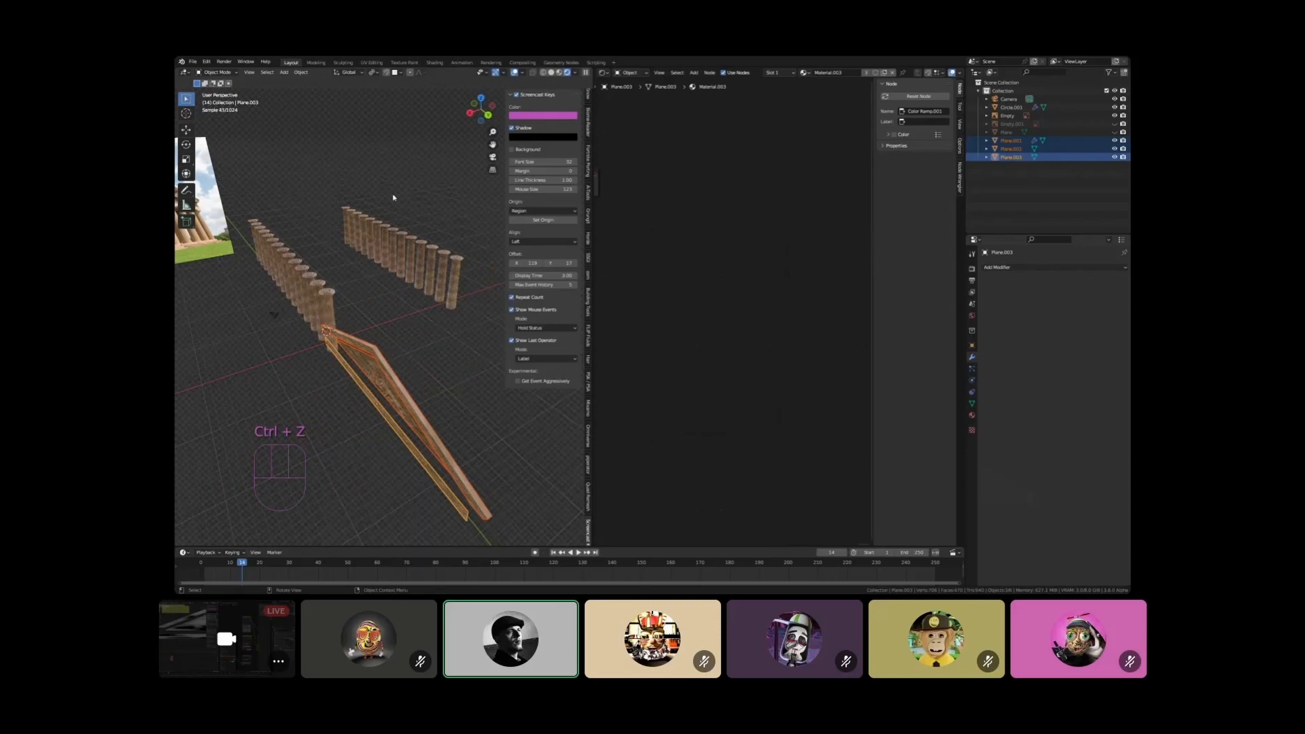
# Change the transform pivot point mode and rotate the pediment pieces as one group 90° about the Z axis
pyautogui.moveTo(375, 73); pyautogui.dragTo(392, 103)
pyautogui.write('rz90')
pyautogui.press('Return')
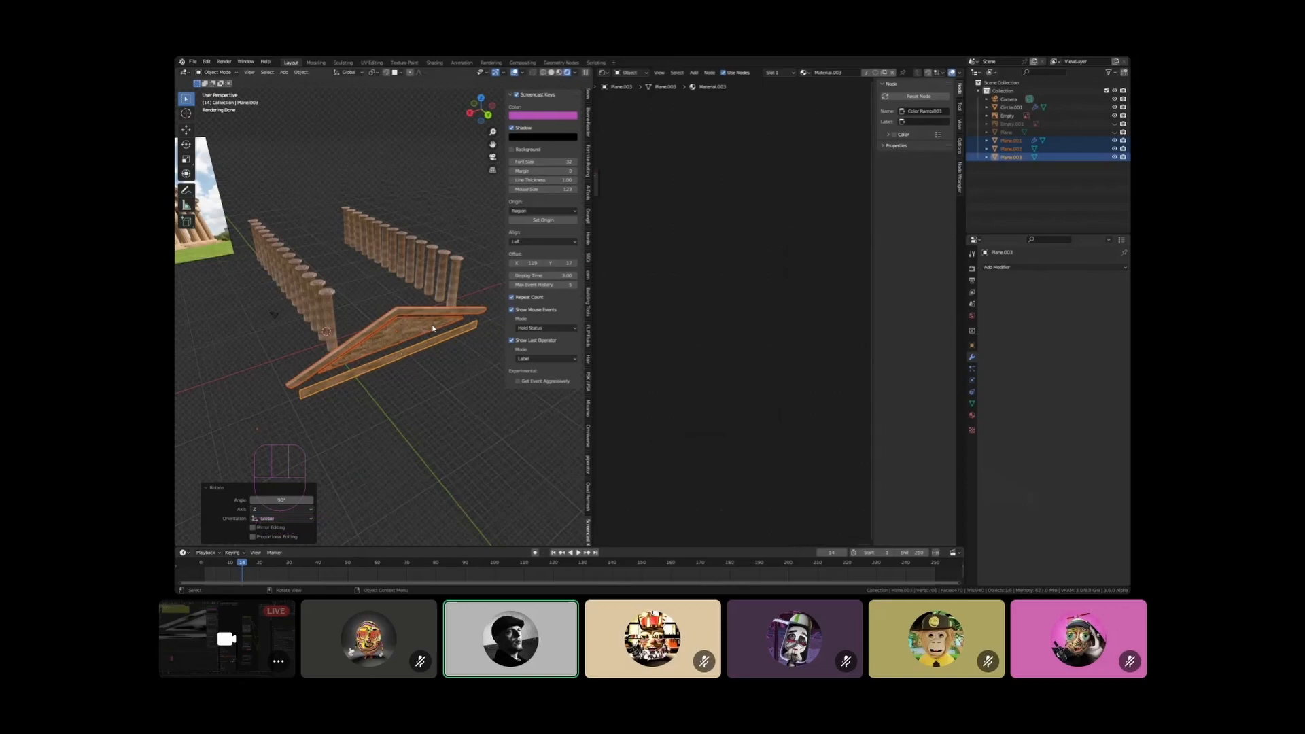
# In front view, move the pediment up and across so it spans the two column rows
pyautogui.press('KP_1')
pyautogui.press('KP_3')
pyautogui.press('KP_1')
pyautogui.keyDown('shift'); pyautogui.moveTo(428, 326); pyautogui.dragTo(367, 327, button='middle'); pyautogui.keyUp('shift')
pyautogui.scroll(3, 382, 324)
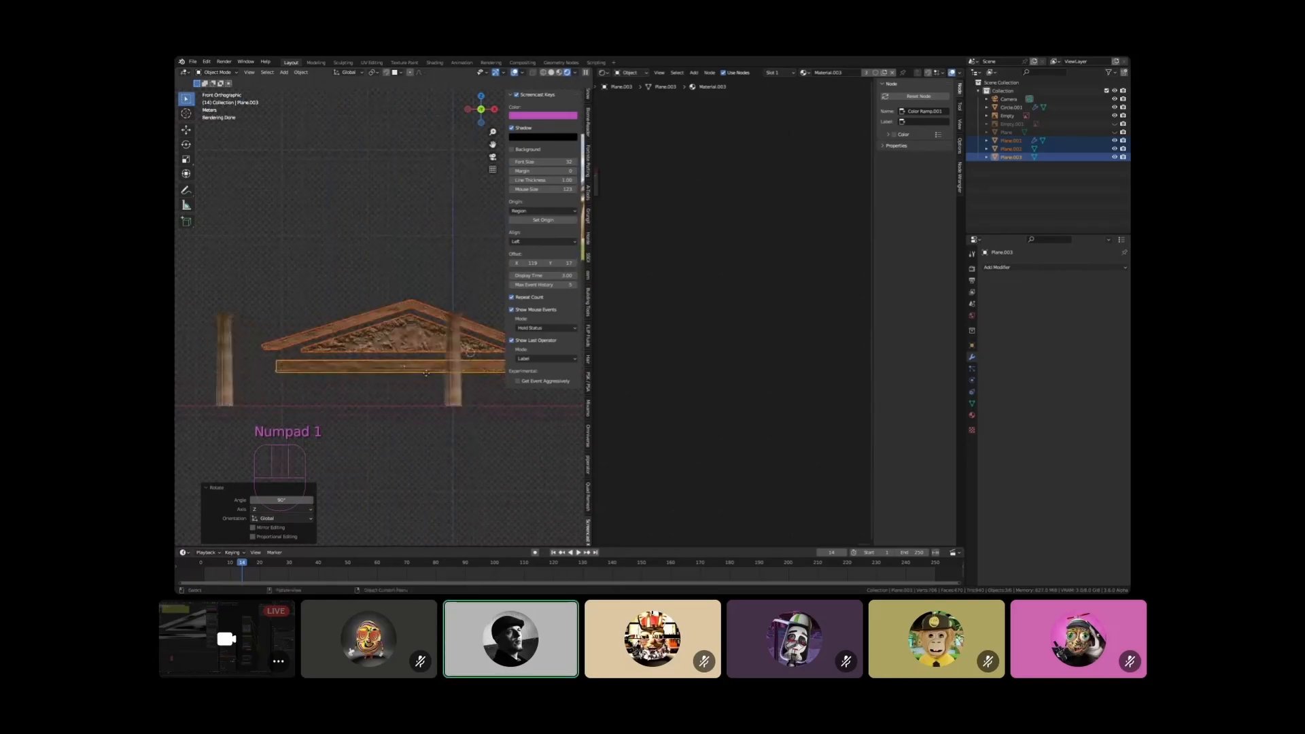
pyautogui.press('g')
pyautogui.click(368, 323)
# Adjust the pediment's height along Z so its beam rests on the column tops
pyautogui.scroll(5, 469, 305)
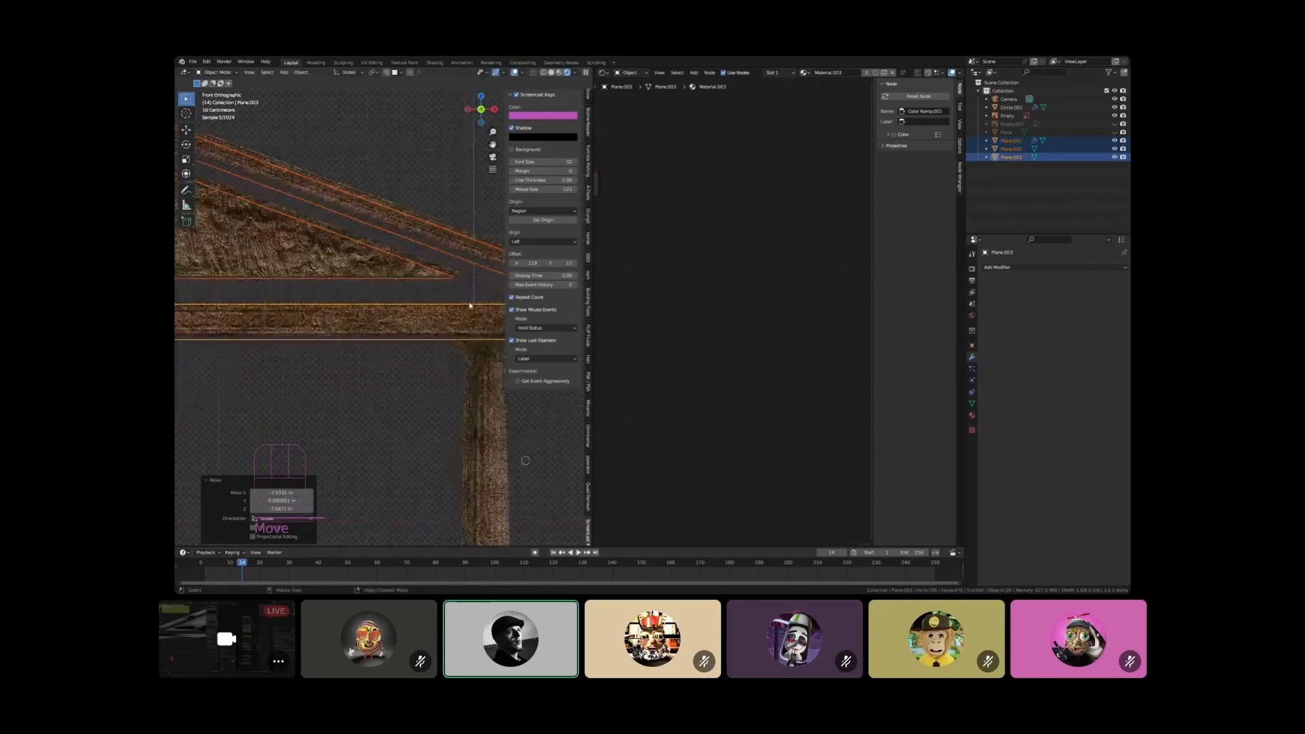
pyautogui.scroll(-4, 469, 305)
pyautogui.scroll(2, 449, 327)
pyautogui.press('g')
pyautogui.press('z')
pyautogui.click(427, 333)
# Reselect the three pediment pieces and move them along Y to the front end of the column rows
pyautogui.scroll(-4, 428, 333)
pyautogui.click(437, 271)
pyautogui.moveTo(437, 271); pyautogui.dragTo(367, 322, button='middle')
pyautogui.click(366, 322)
pyautogui.keyDown('shift'); pyautogui.click(361, 291); pyautogui.keyUp('shift')
pyautogui.keyDown('shift'); pyautogui.click(366, 304); pyautogui.keyUp('shift')
pyautogui.scroll(-5, 366, 313)
pyautogui.keyDown('shift'); pyautogui.moveTo(422, 381); pyautogui.dragTo(395, 344, button='middle'); pyautogui.keyUp('shift')
pyautogui.press('g')
pyautogui.press('y')
pyautogui.click(441, 342)
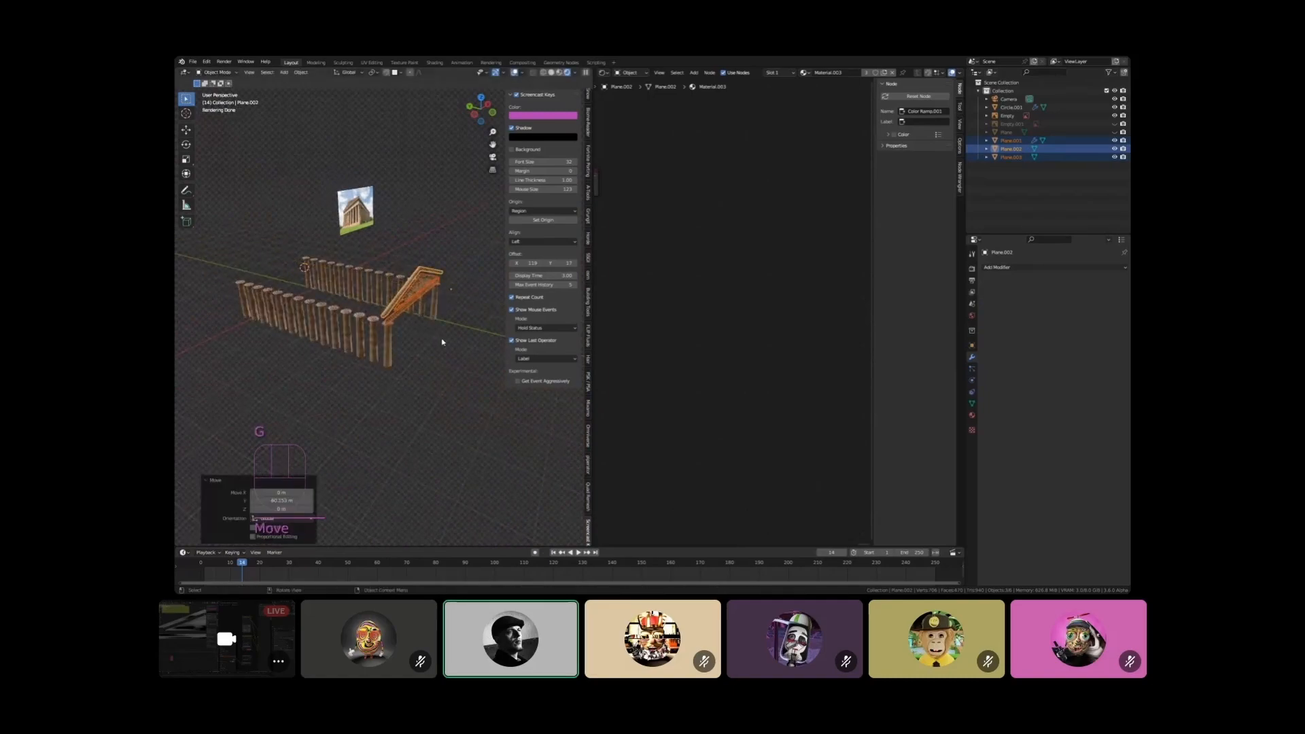
# Fine-tune the pediment's position along Y to align it with the front columns
pyautogui.press('KP_1')
pyautogui.scroll(8, 393, 312)
pyautogui.moveTo(257, 276); pyautogui.dragTo(326, 297, button='middle')
pyautogui.scroll(-7, 326, 297)
pyautogui.press('g')
pyautogui.press('y')
pyautogui.click(367, 278)
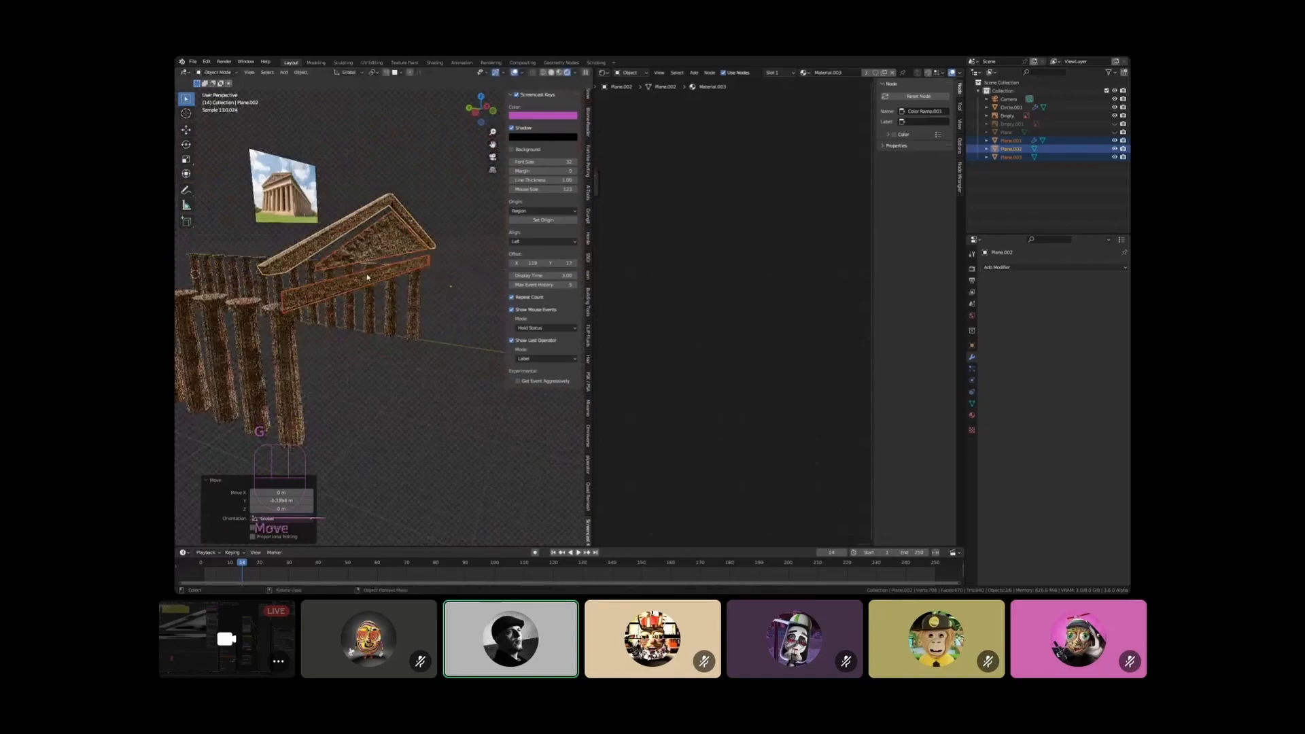
# Compare the modelled pediment with the temple reference image and clear the selection
pyautogui.scroll(6, 314, 196)
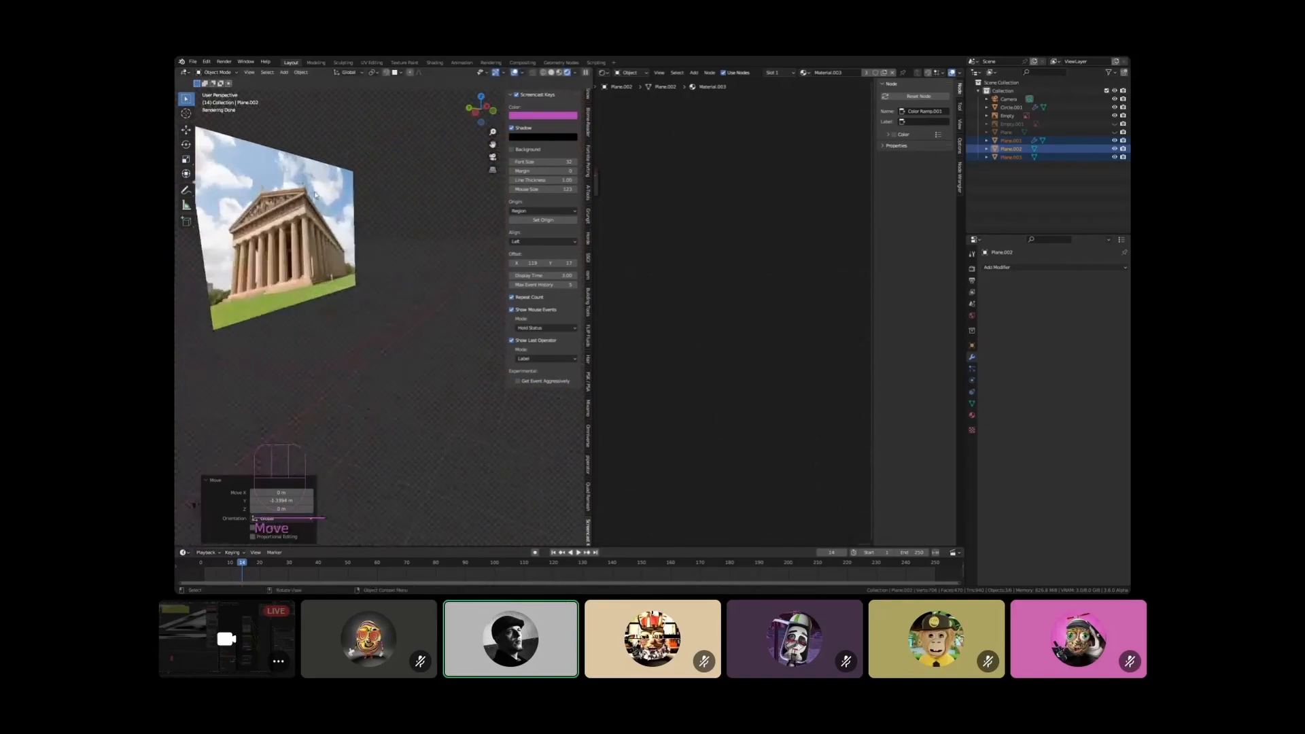
pyautogui.scroll(3, 299, 192)
pyautogui.scroll(-3, 326, 219)
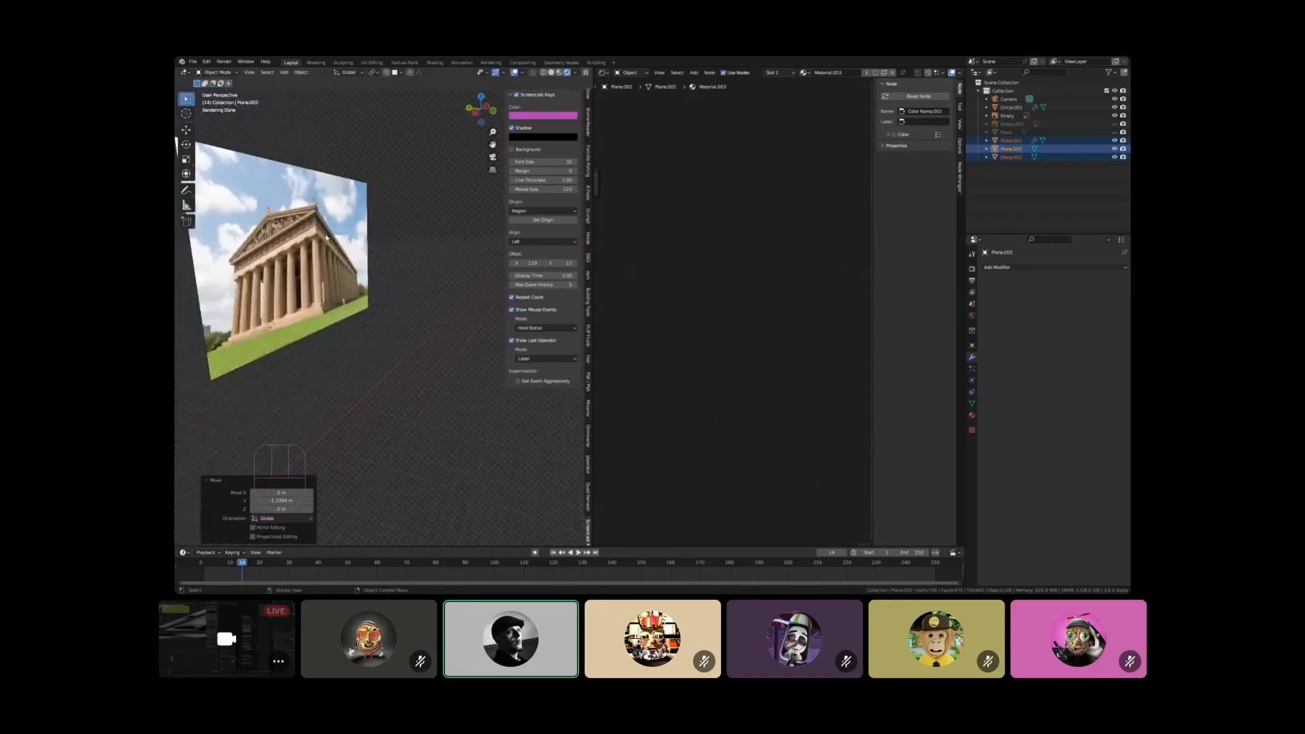
pyautogui.scroll(4, 302, 218)
pyautogui.scroll(-4, 320, 211)
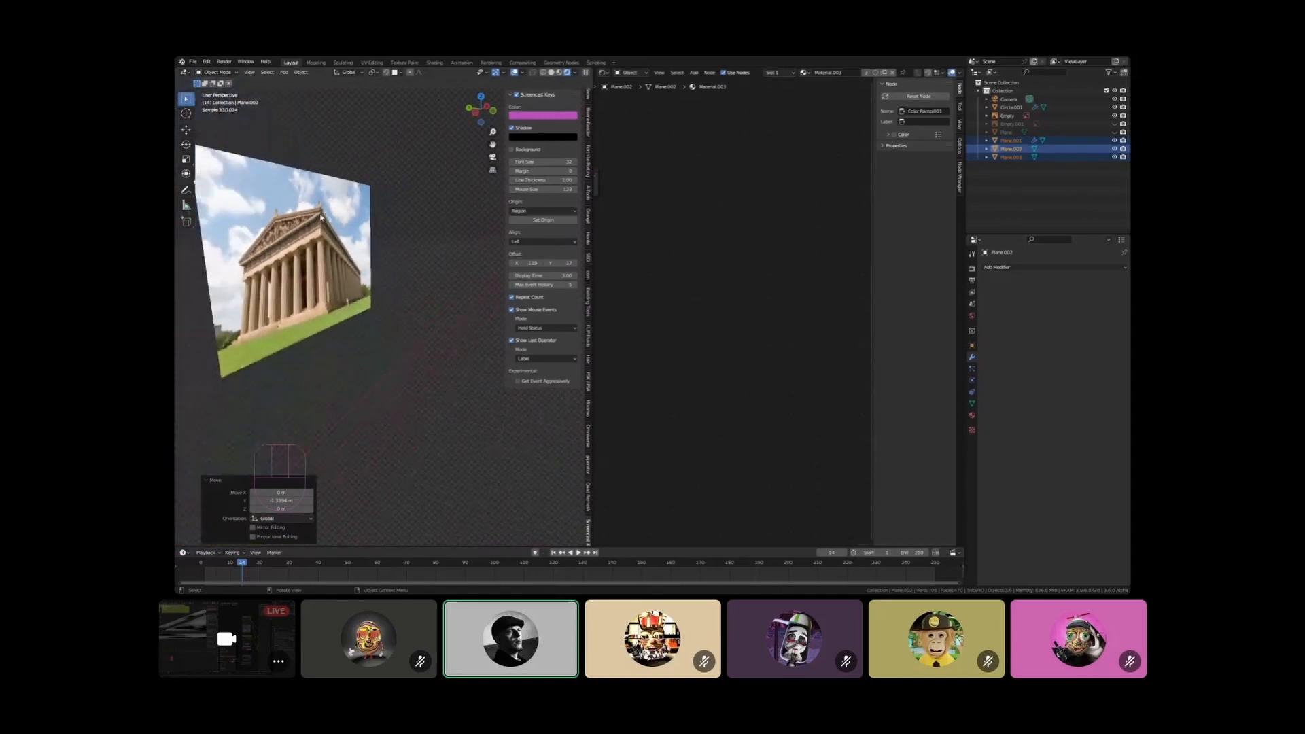
pyautogui.scroll(-5, 313, 216)
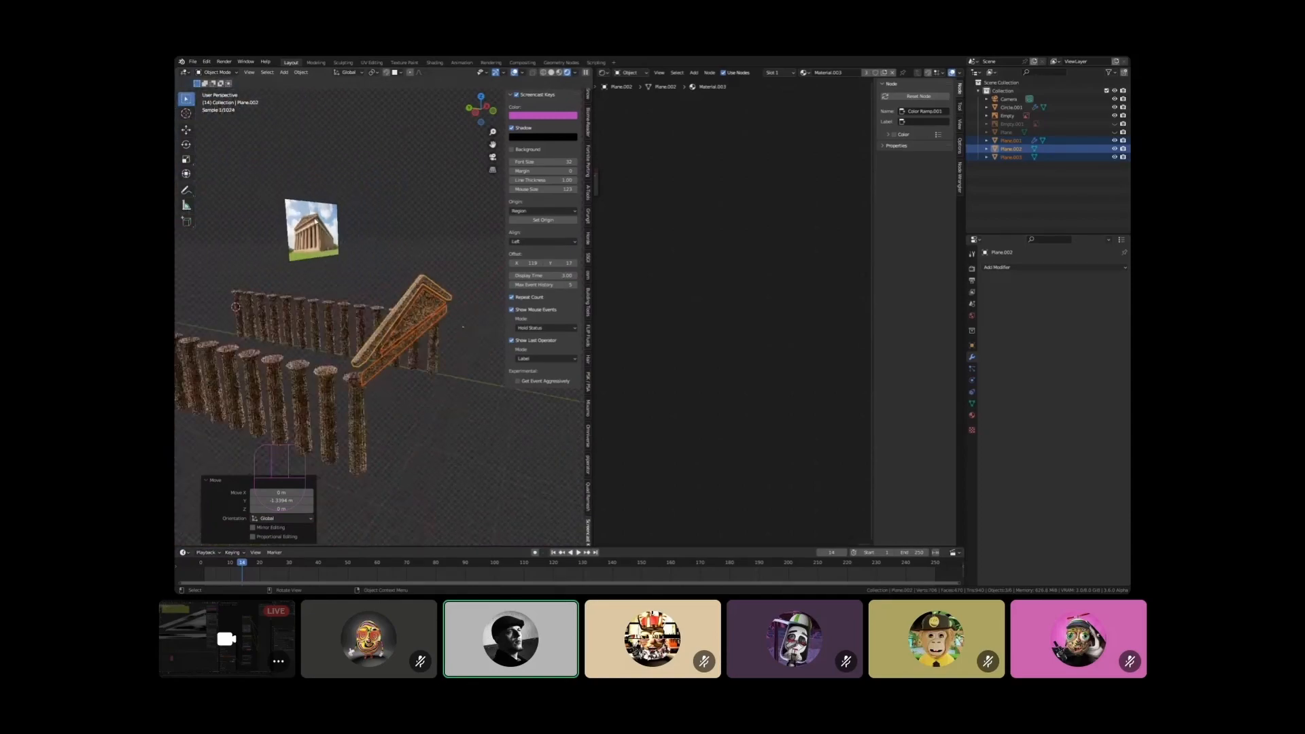
pyautogui.click(345, 234)
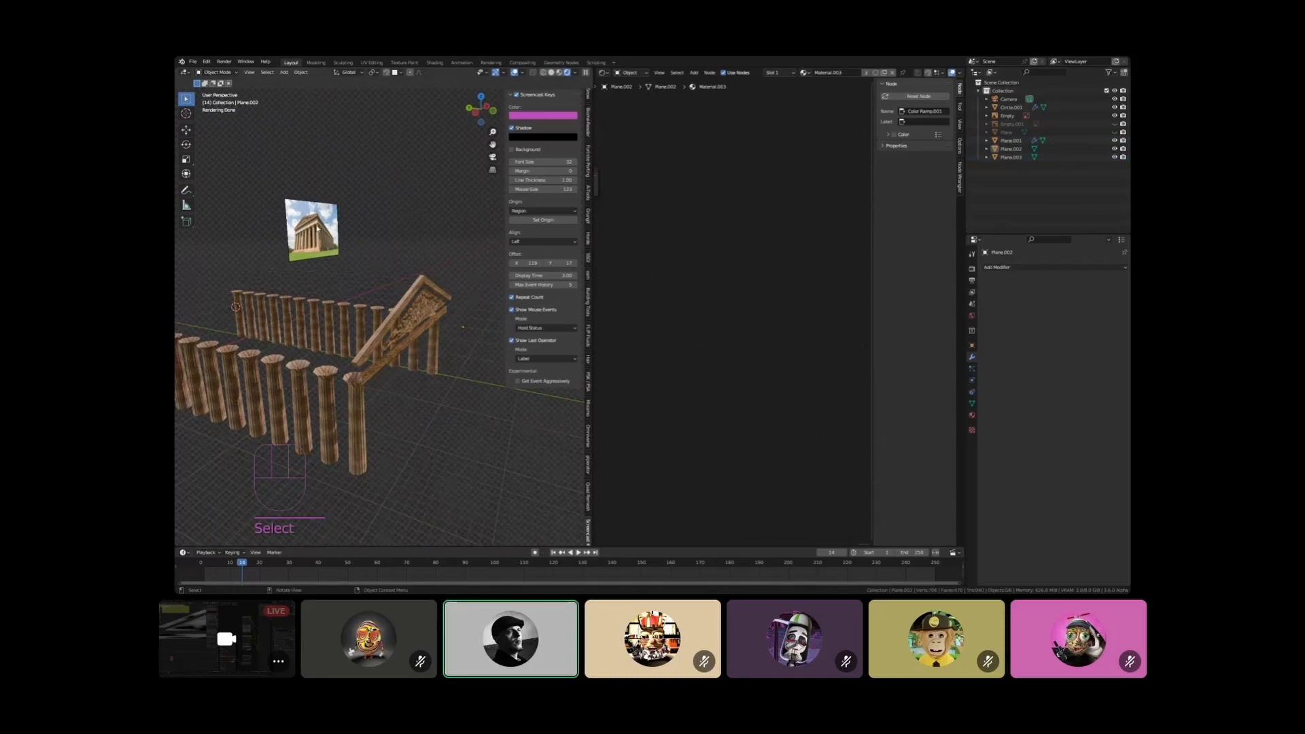
# Examine the temple corner in the reference image, from the roof edge down to the column bases and steps
pyautogui.scroll(8, 312, 231)
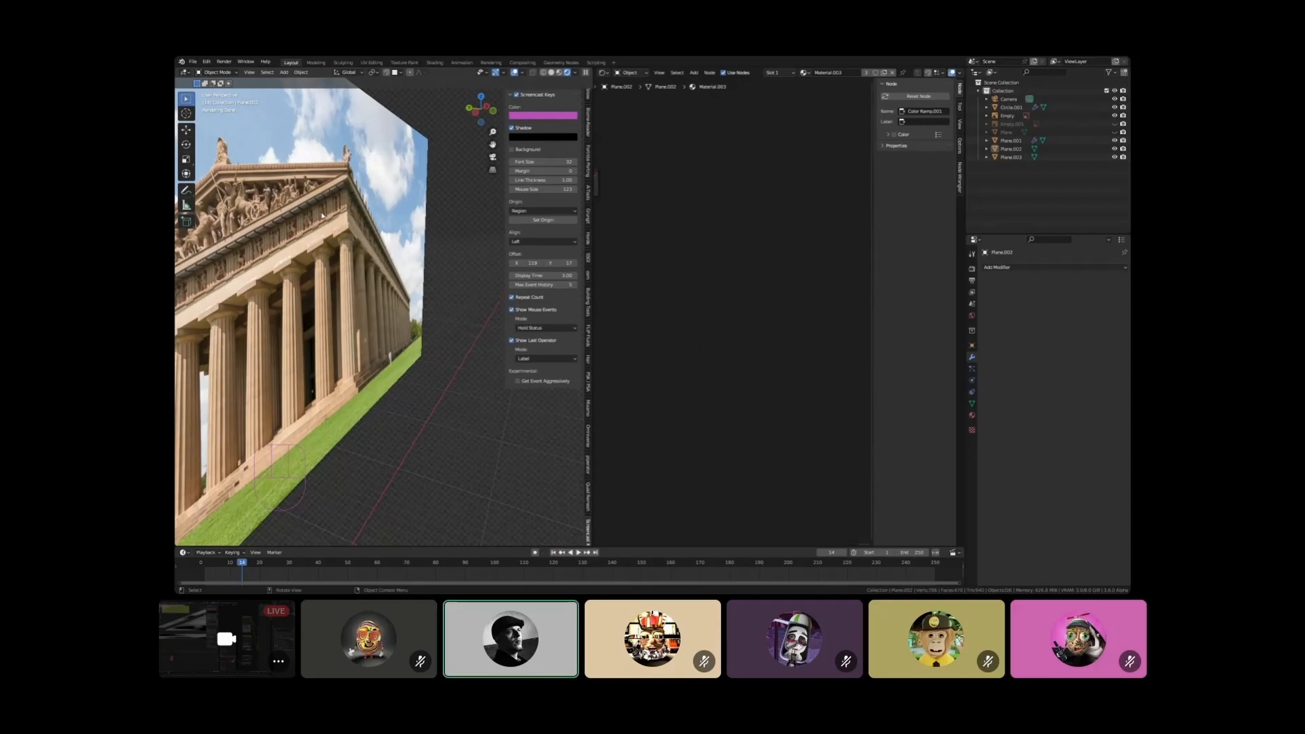
pyautogui.scroll(3, 322, 215)
pyautogui.scroll(-5, 346, 237)
pyautogui.keyDown('shift'); pyautogui.moveTo(284, 261); pyautogui.dragTo(308, 235, button='middle'); pyautogui.keyUp('shift')
pyautogui.scroll(1, 307, 235)
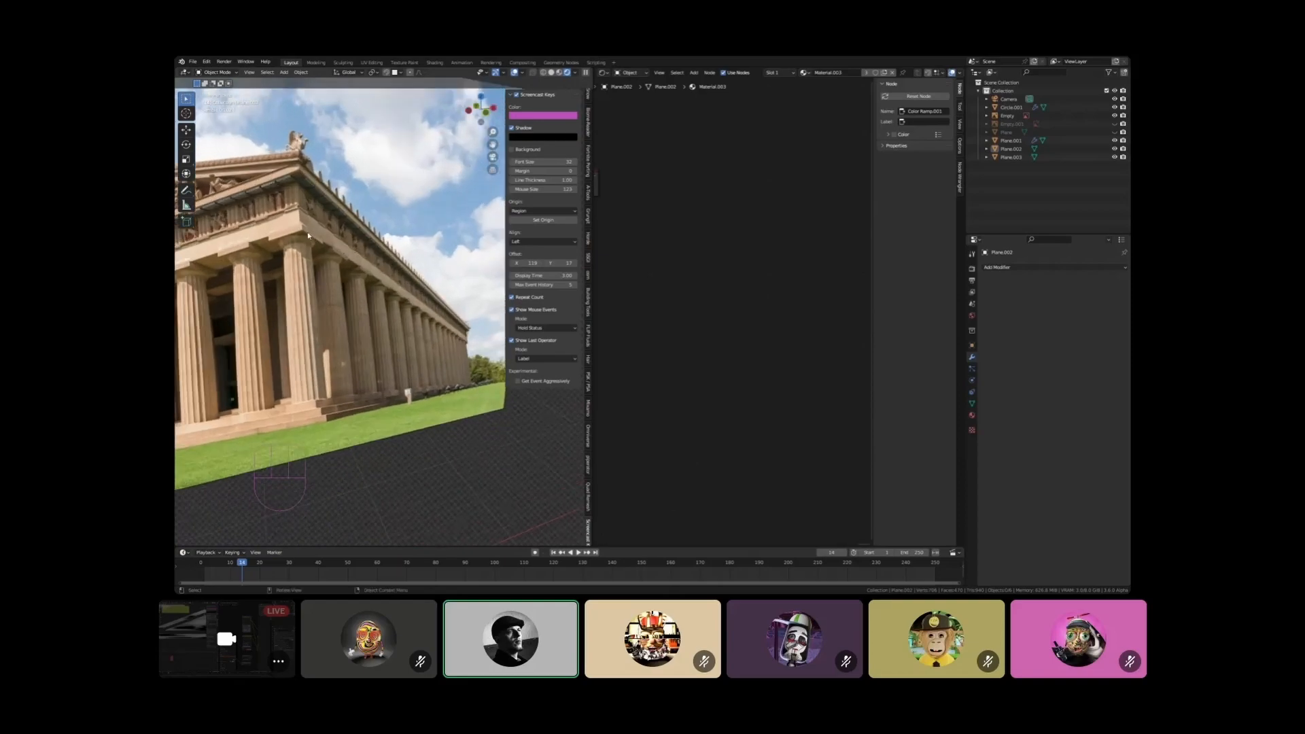
pyautogui.scroll(3, 307, 235)
pyautogui.scroll(-3, 313, 270)
pyautogui.keyDown('shift'); pyautogui.moveTo(305, 360); pyautogui.dragTo(360, 294, button='middle'); pyautogui.keyUp('shift')
pyautogui.scroll(1, 363, 395)
pyautogui.scroll(2, 363, 396)
pyautogui.scroll(2, 360, 294)
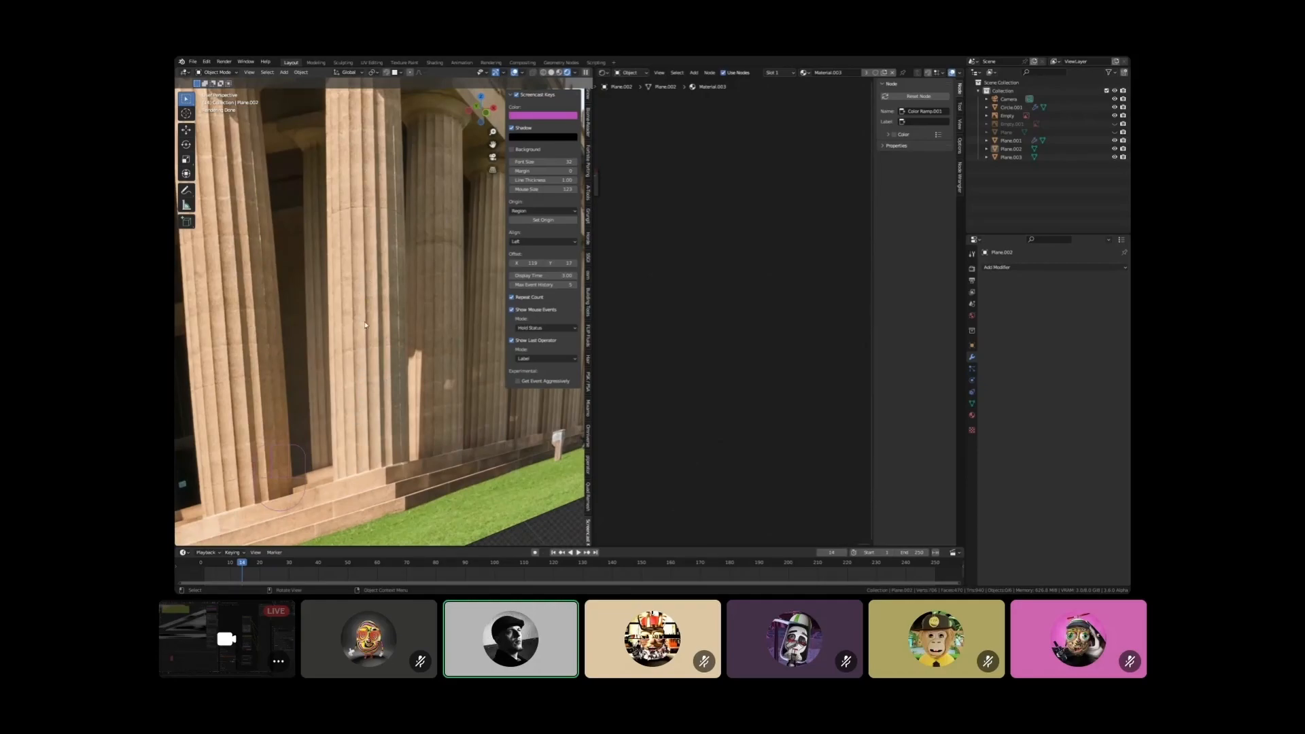
# Examine the column capitals, entablature and frieze at the temple's corner in the reference image
pyautogui.scroll(-4, 364, 325)
pyautogui.keyDown('shift'); pyautogui.moveTo(364, 324); pyautogui.dragTo(388, 435, button='middle'); pyautogui.keyUp('shift')
pyautogui.scroll(6, 385, 269)
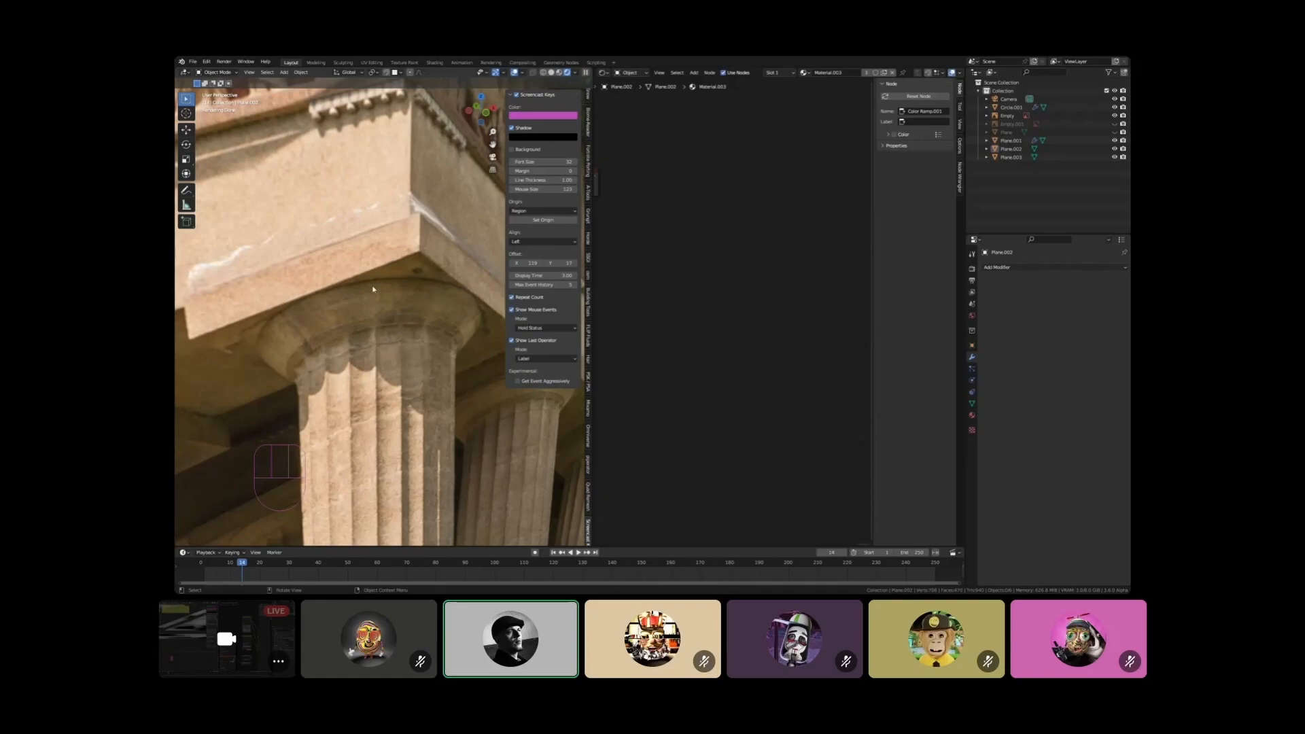
pyautogui.scroll(-5, 373, 289)
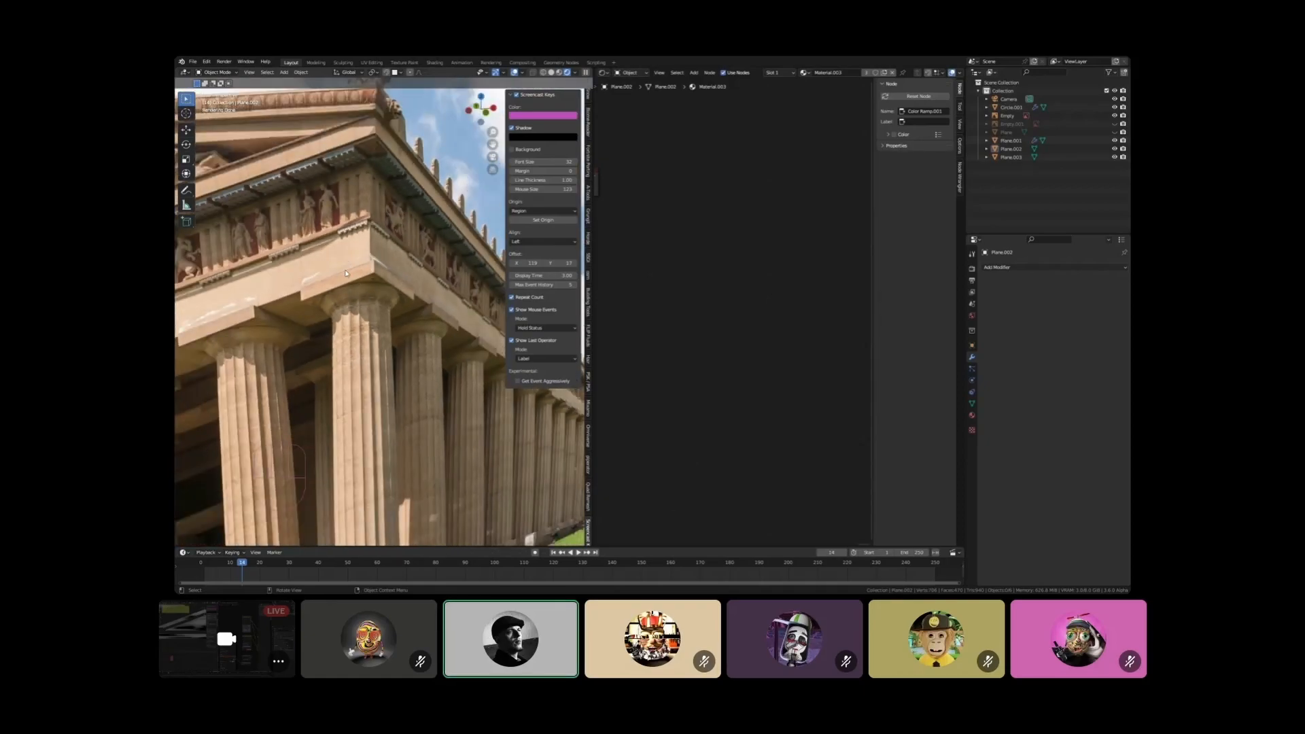
pyautogui.keyDown('shift'); pyautogui.moveTo(345, 273); pyautogui.dragTo(322, 277, button='middle'); pyautogui.keyUp('shift')
pyautogui.scroll(4, 429, 333)
pyautogui.keyDown('shift'); pyautogui.moveTo(422, 341); pyautogui.dragTo(325, 413, button='middle'); pyautogui.keyUp('shift')
pyautogui.scroll(-6, 326, 343)
pyautogui.scroll(6, 299, 422)
pyautogui.scroll(-6, 274, 427)
pyautogui.scroll(-5, 367, 367)
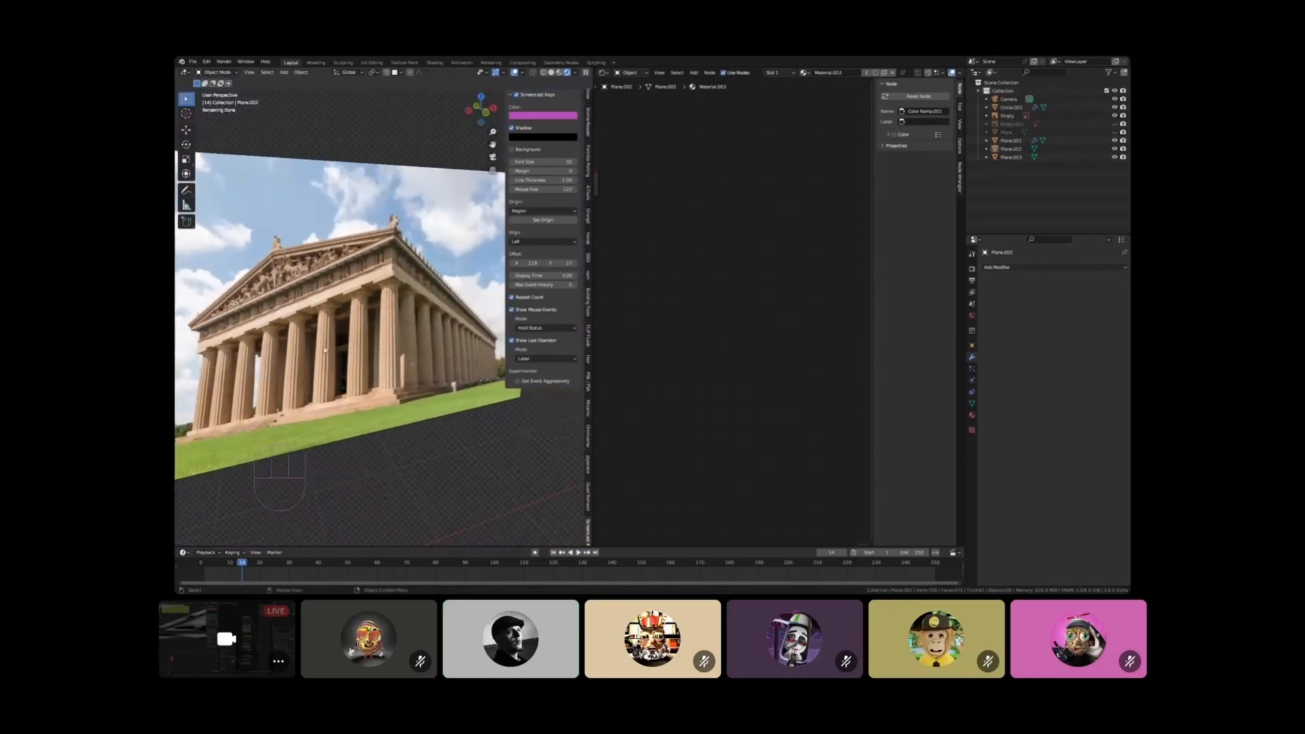
pyautogui.scroll(5, 396, 322)
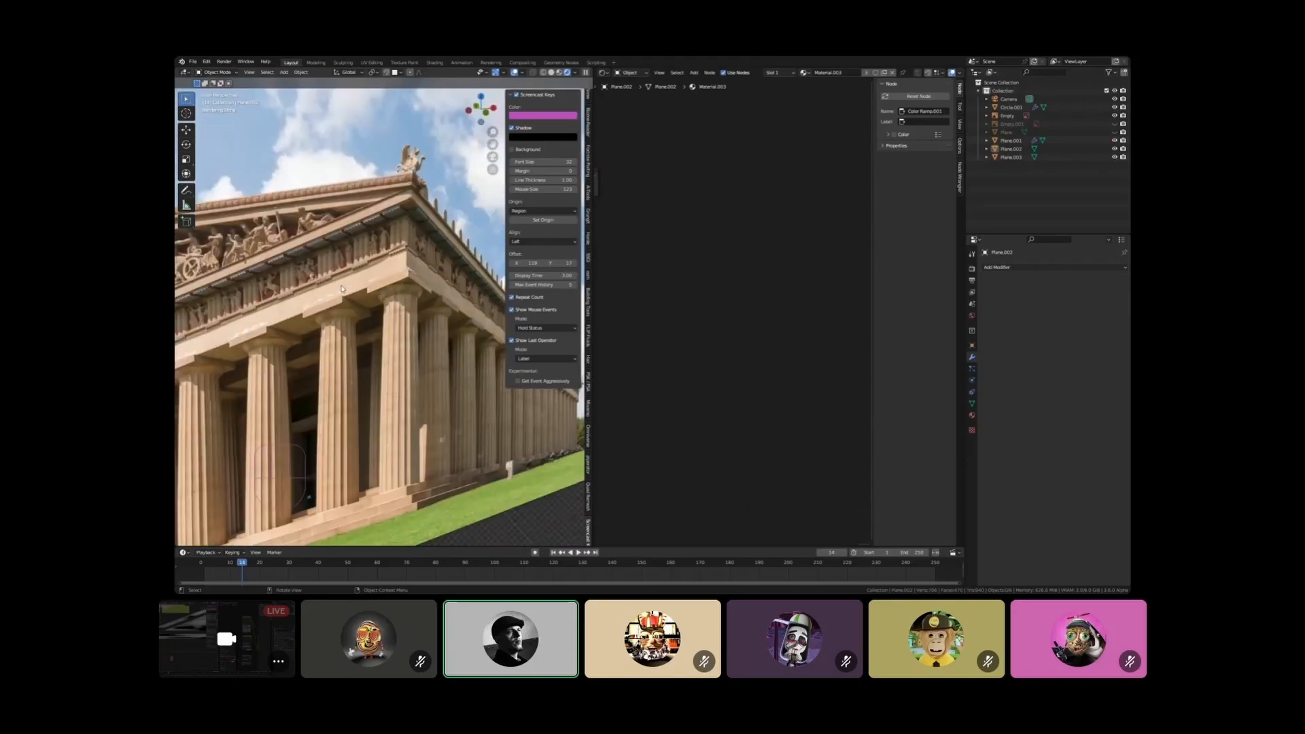
pyautogui.scroll(-4, 335, 344)
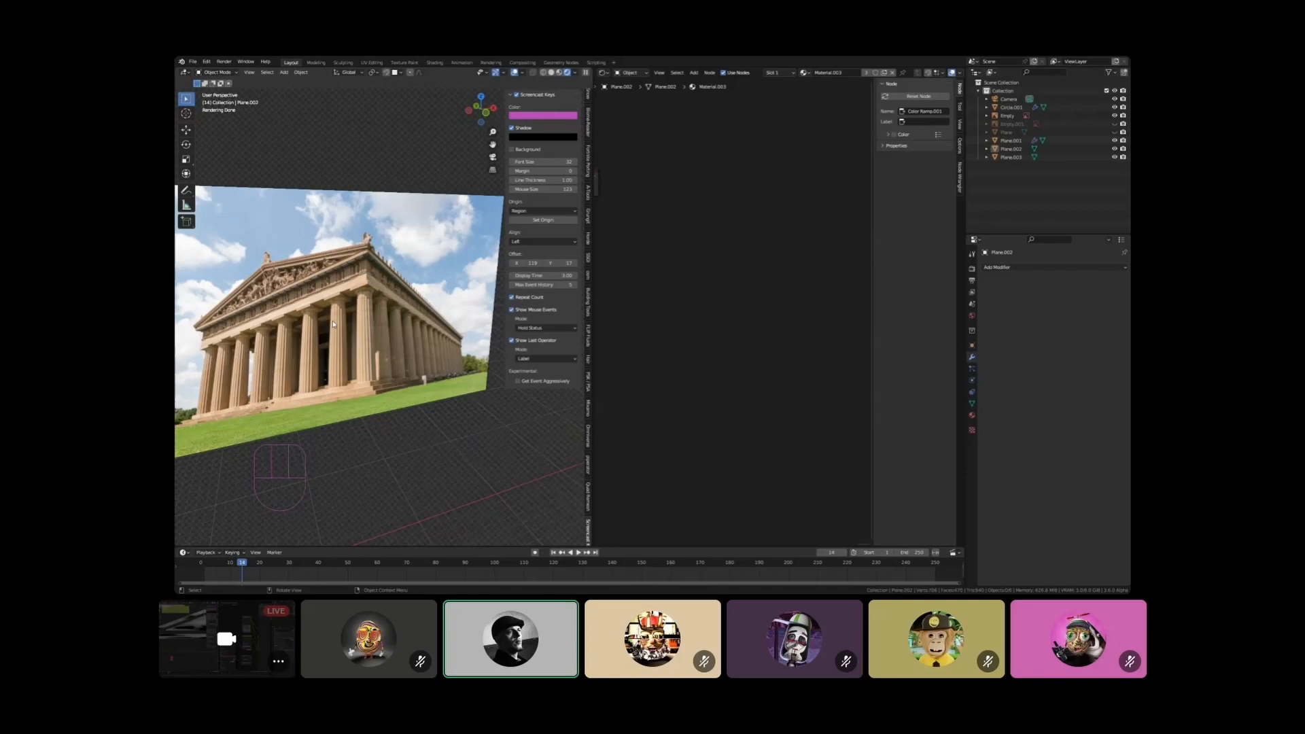
pyautogui.scroll(-6, 419, 331)
pyautogui.keyDown('shift'); pyautogui.moveTo(386, 412); pyautogui.dragTo(374, 318, button='middle'); pyautogui.keyUp('shift')
pyautogui.scroll(-3, 347, 388)
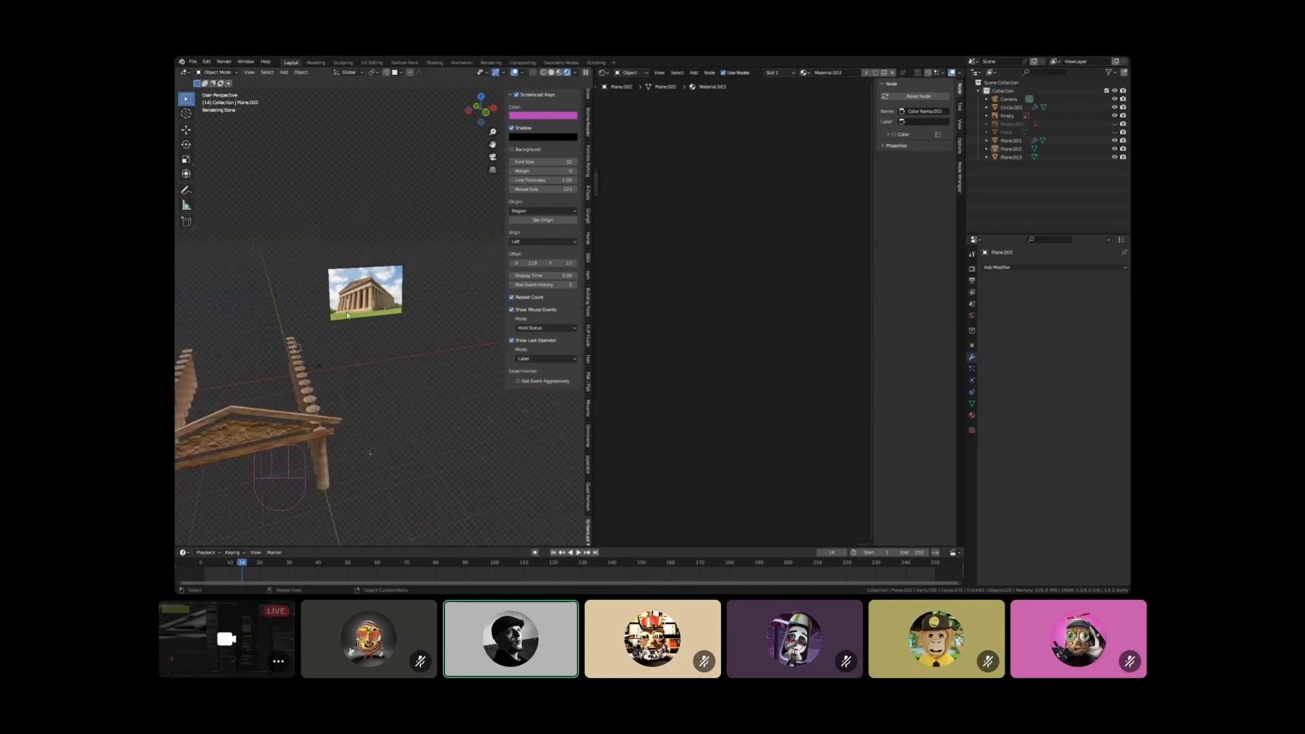
# Examine the corner column's capital and the neighbouring fluted shafts in the temple reference image
pyautogui.scroll(4, 356, 294)
pyautogui.scroll(6, 356, 295)
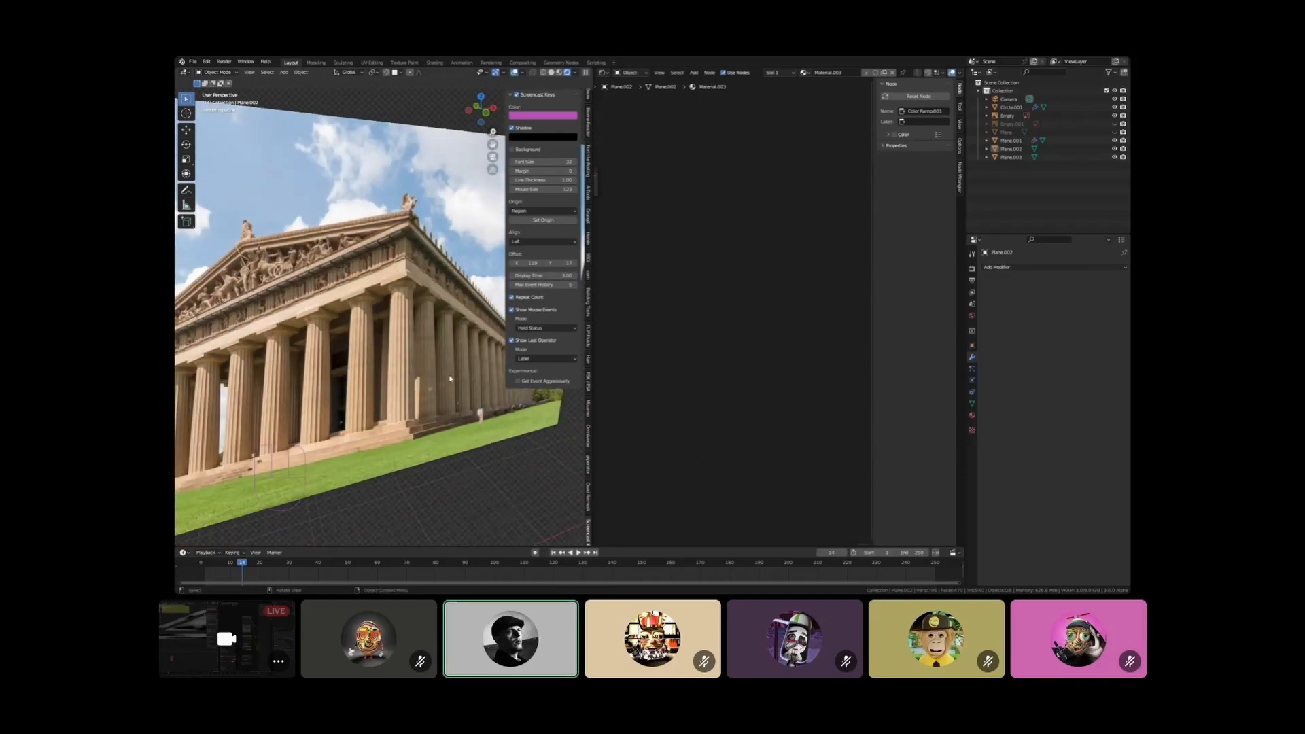
pyautogui.scroll(-5, 475, 382)
pyautogui.scroll(8, 395, 324)
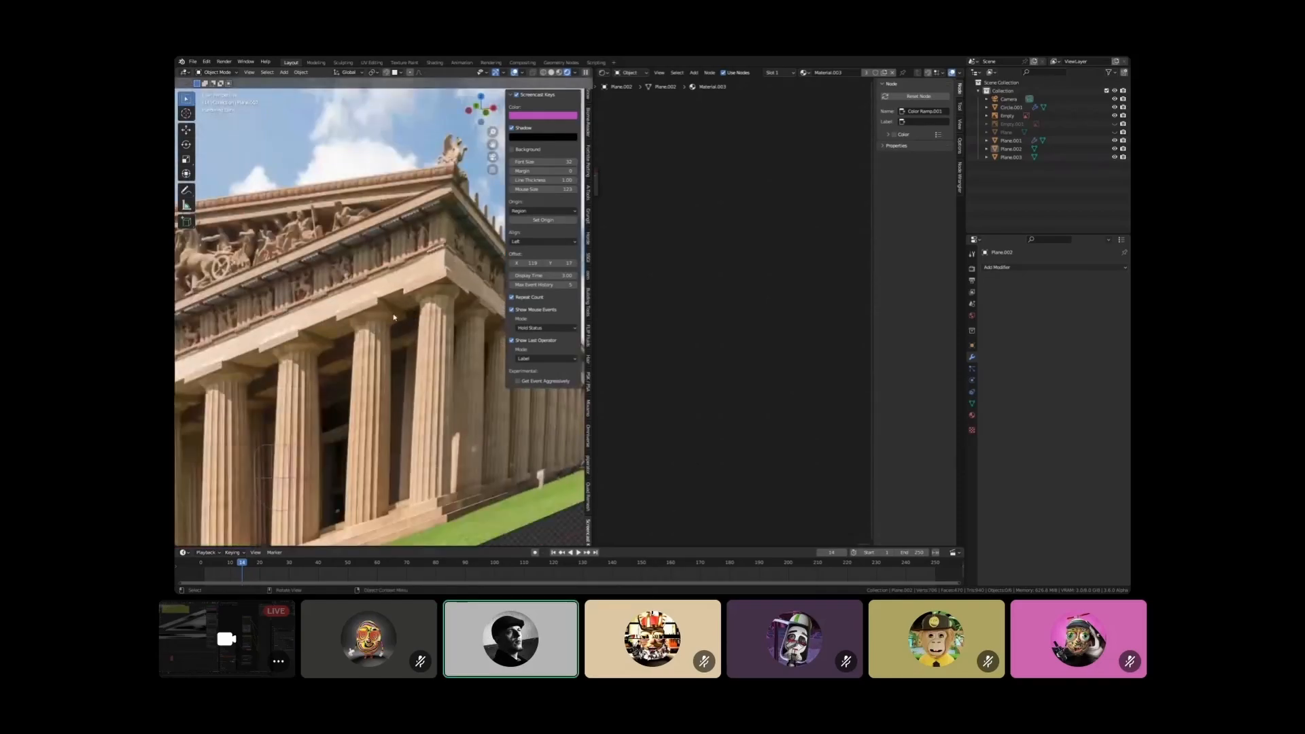
pyautogui.keyDown('shift'); pyautogui.moveTo(443, 328); pyautogui.dragTo(384, 316, button='middle'); pyautogui.keyUp('shift')
pyautogui.scroll(4, 393, 307)
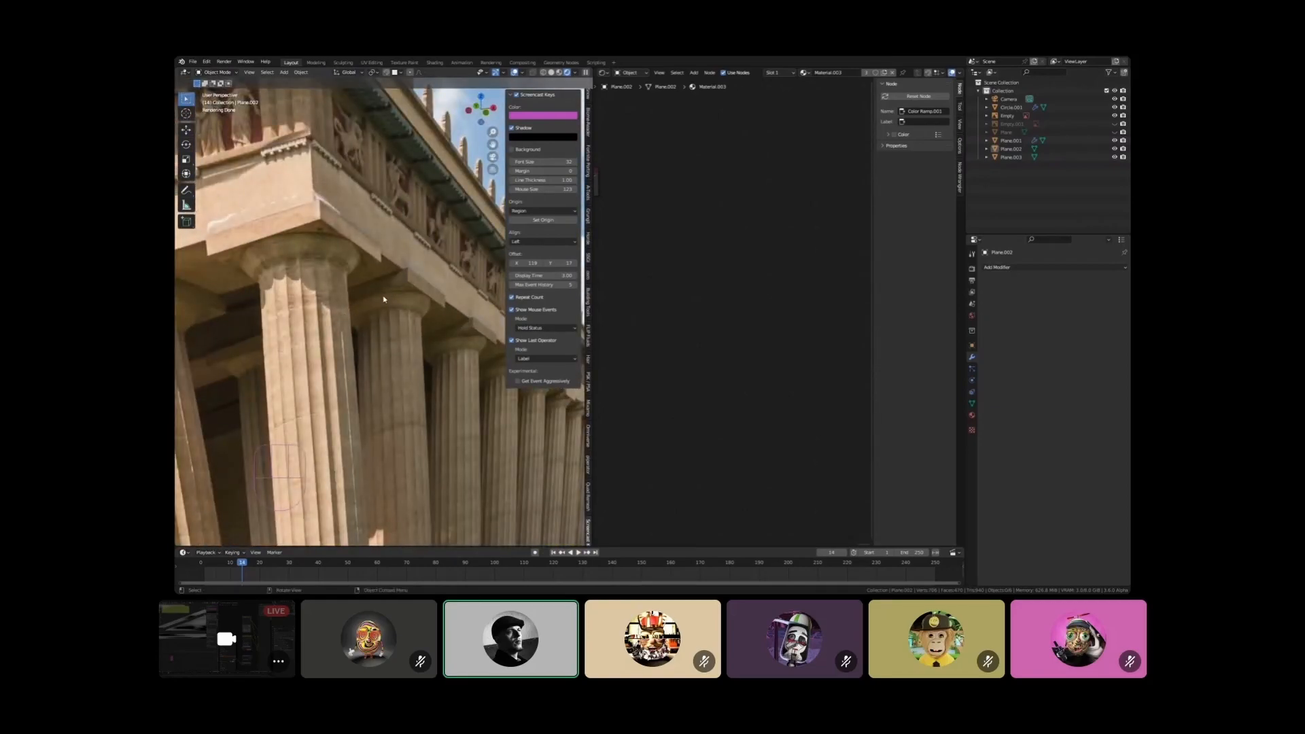
pyautogui.scroll(3, 409, 291)
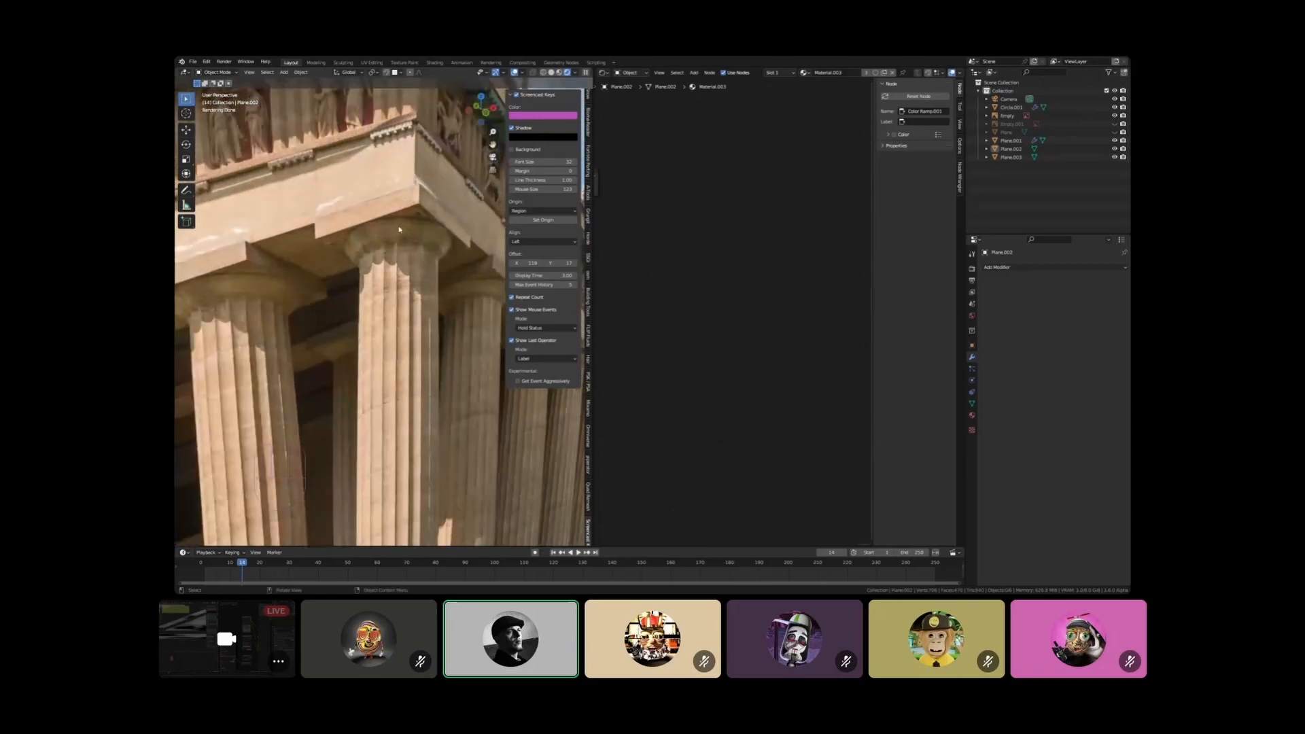
pyautogui.keyDown('shift'); pyautogui.moveTo(393, 232); pyautogui.dragTo(386, 234, button='middle'); pyautogui.keyUp('shift')
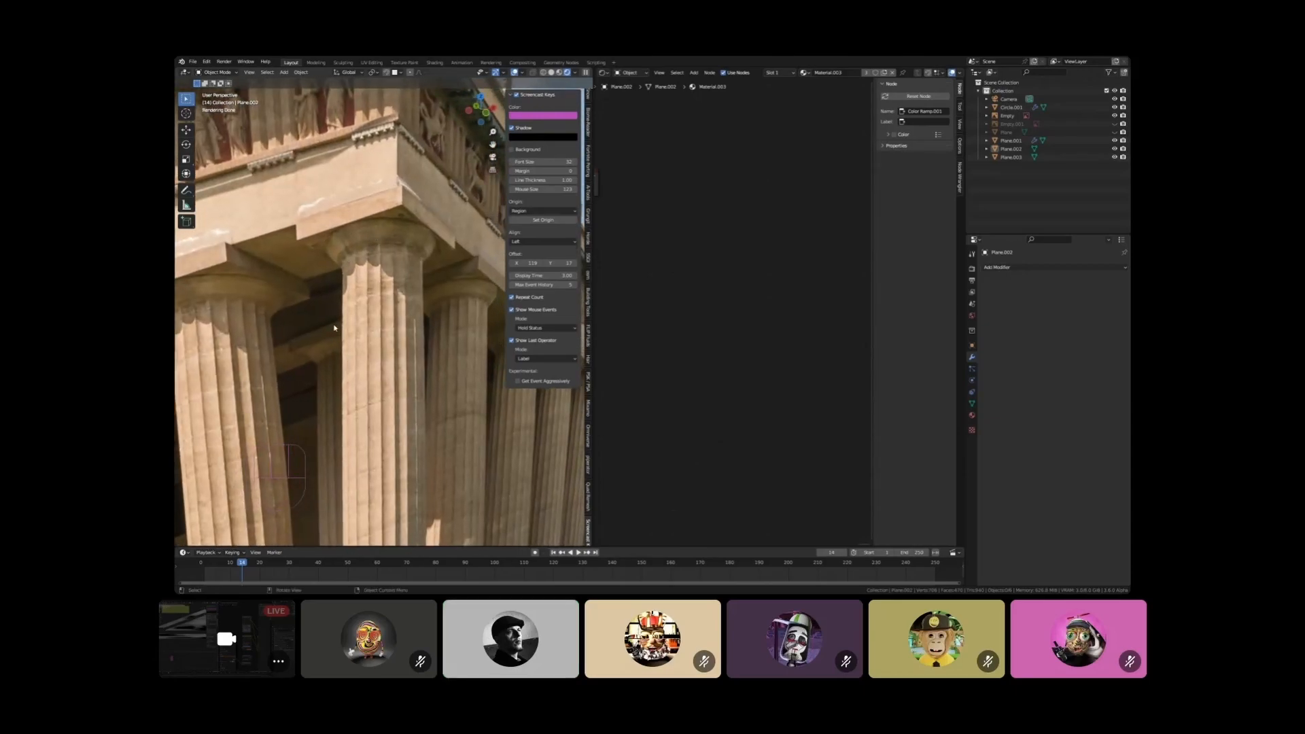
pyautogui.scroll(-3, 313, 362)
pyautogui.keyDown('shift'); pyautogui.moveTo(313, 362); pyautogui.dragTo(366, 212, button='middle'); pyautogui.keyUp('shift')
pyautogui.scroll(3, 294, 283)
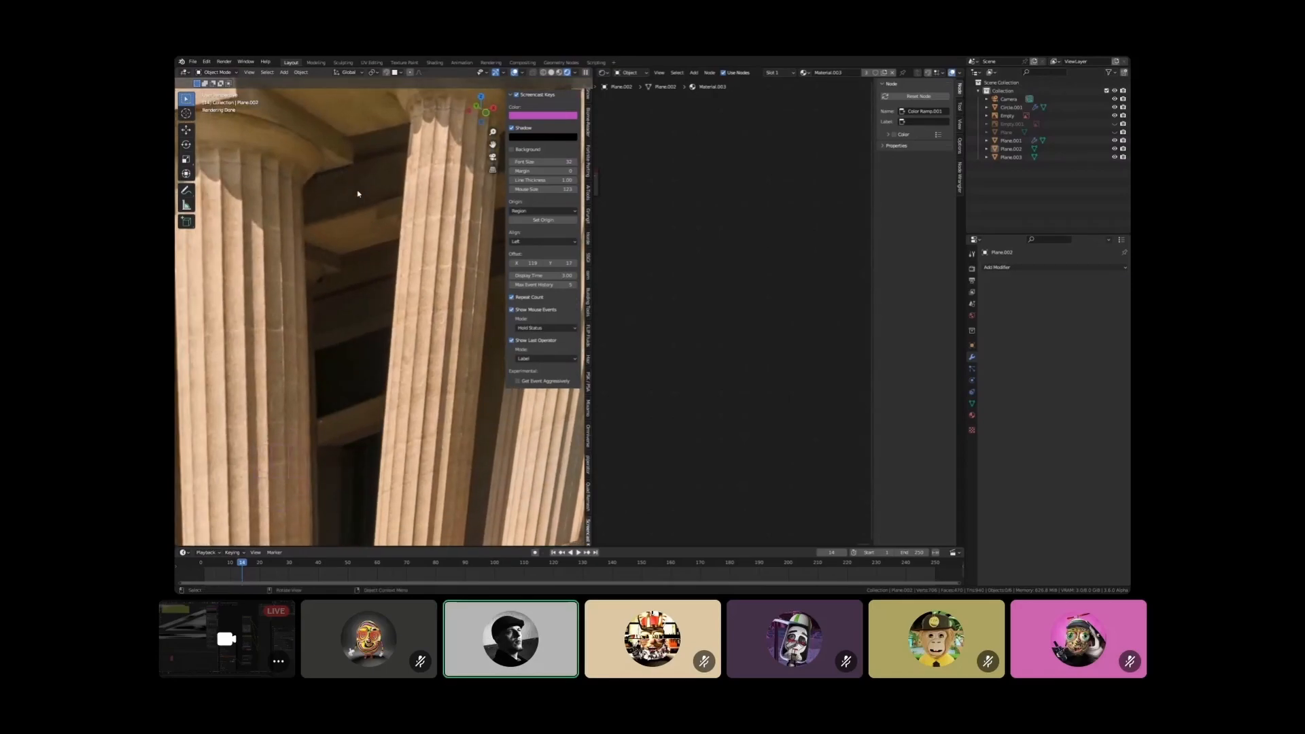
# Examine the side colonnade, from the entablature down to the stepped base, in the temple reference image
pyautogui.scroll(-5, 358, 230)
pyautogui.moveTo(358, 230); pyautogui.dragTo(388, 219, button='middle')
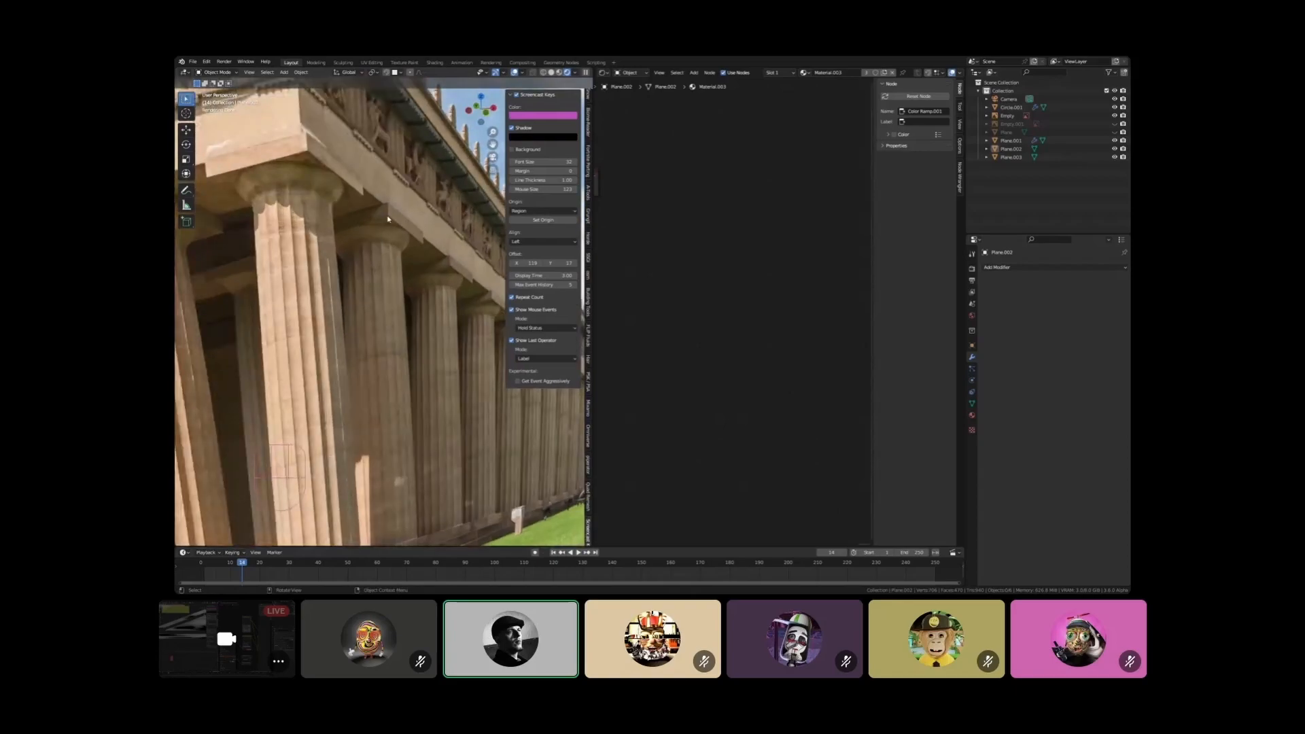
pyautogui.scroll(-3, 367, 255)
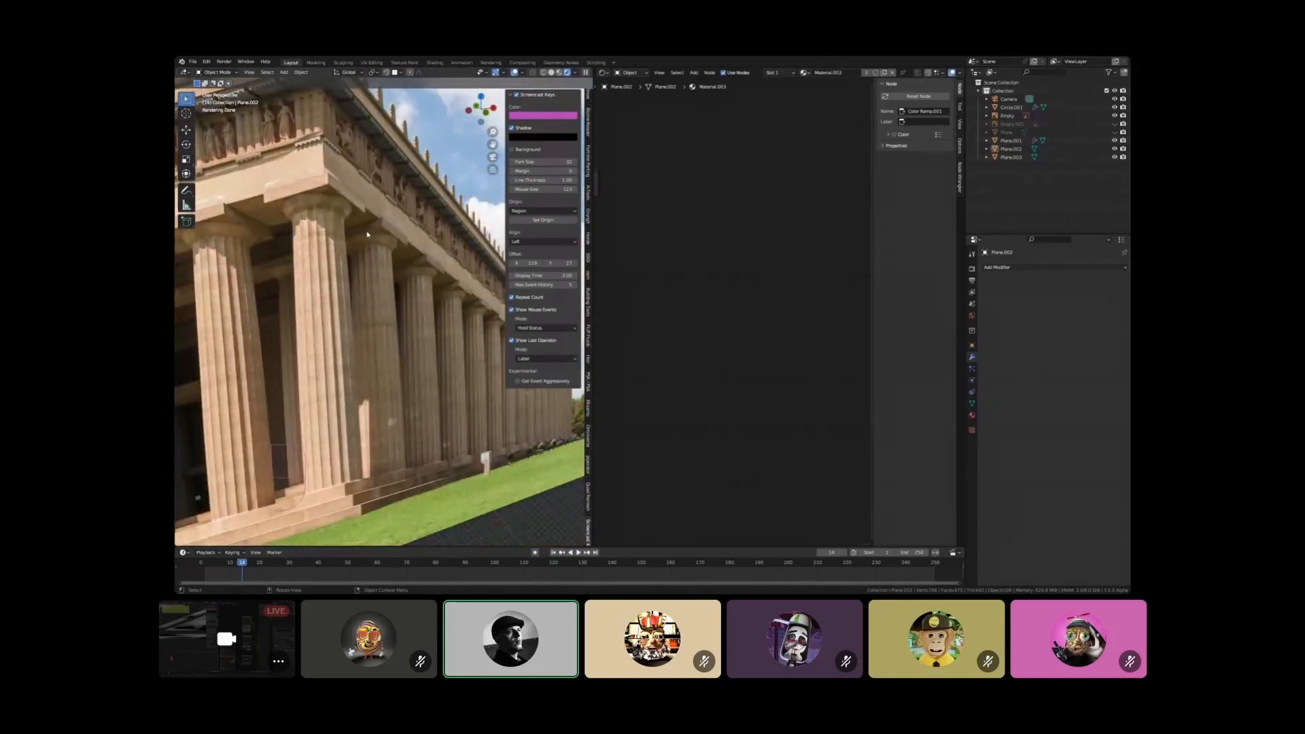
pyautogui.scroll(5, 264, 267)
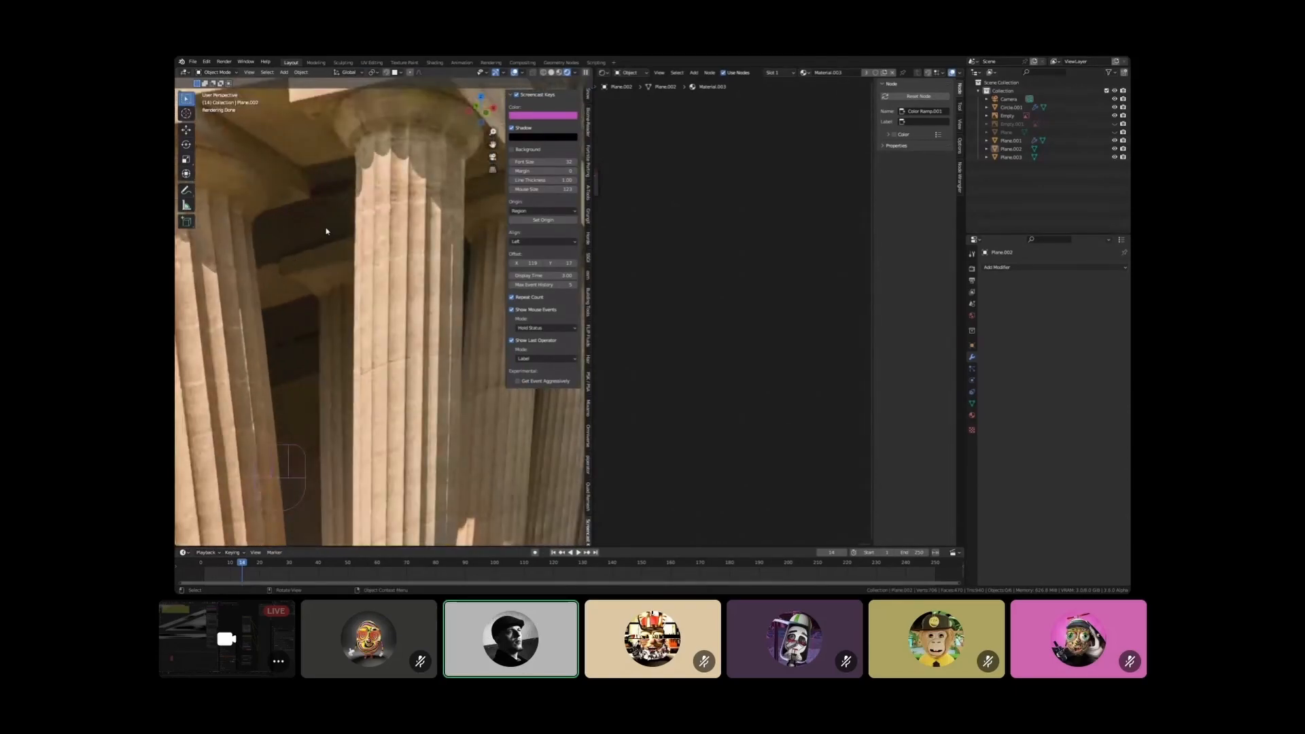
pyautogui.scroll(-4, 340, 211)
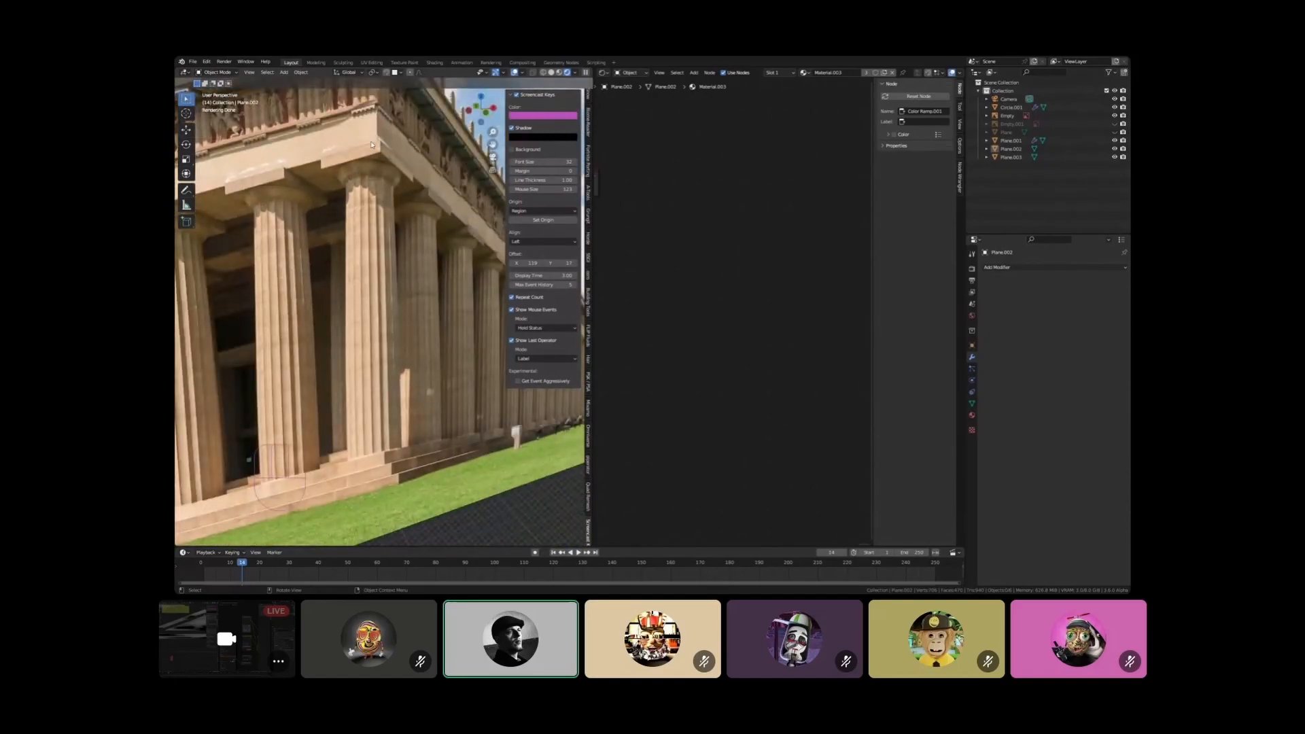
pyautogui.scroll(-3, 379, 170)
pyautogui.scroll(-6, 358, 193)
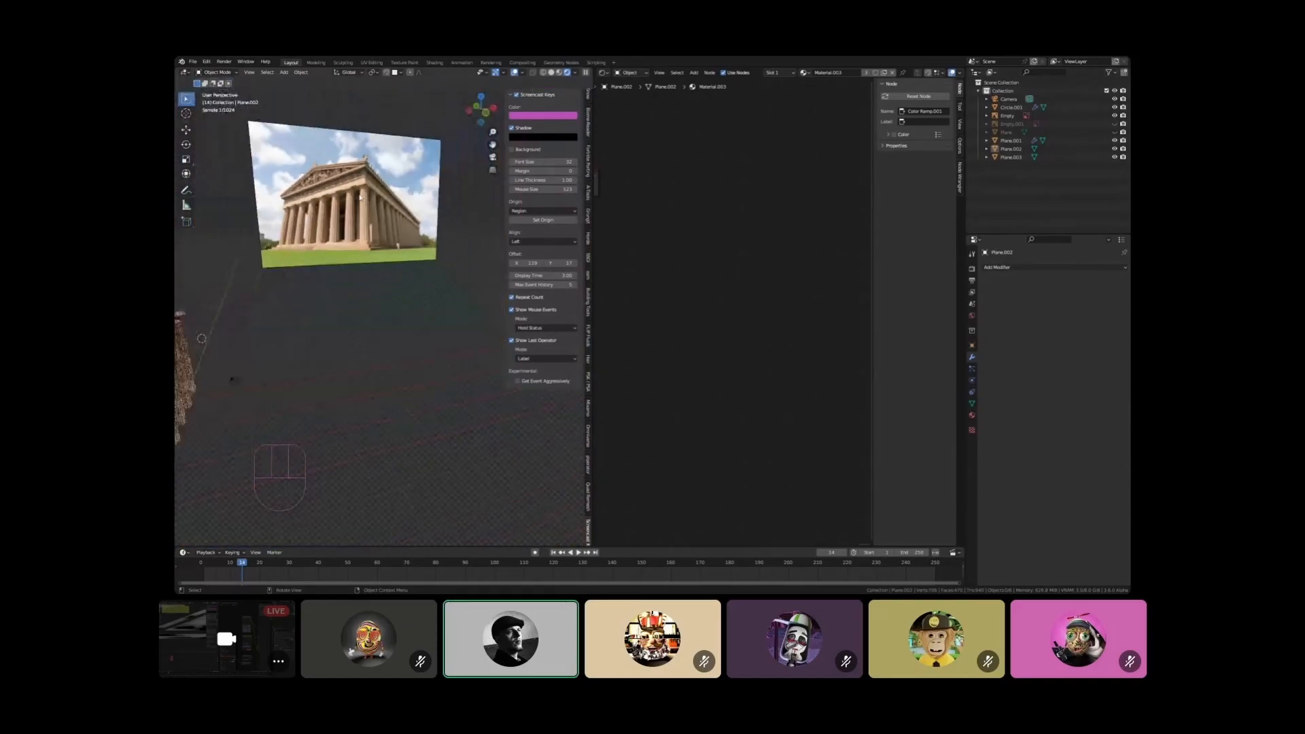
# Examine the shadowed beams behind the front columns in the temple reference image
pyautogui.scroll(7, 390, 194)
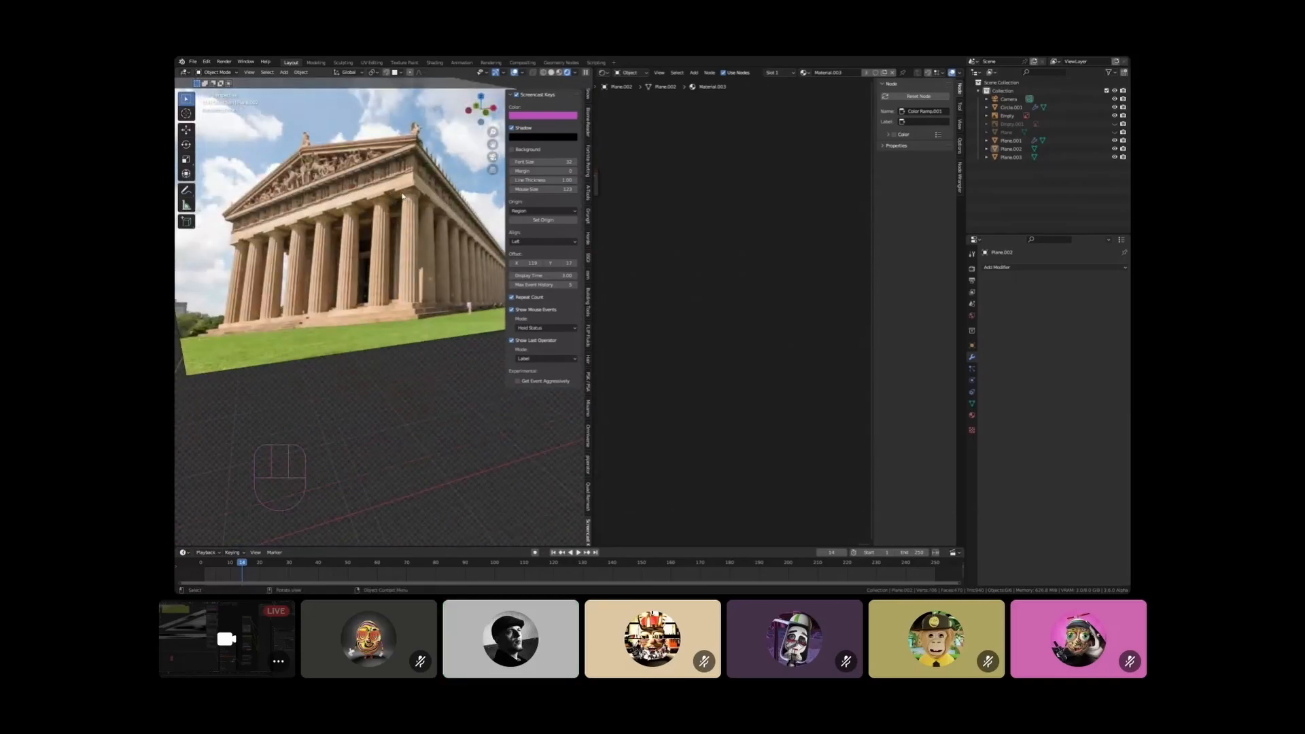
pyautogui.scroll(5, 405, 230)
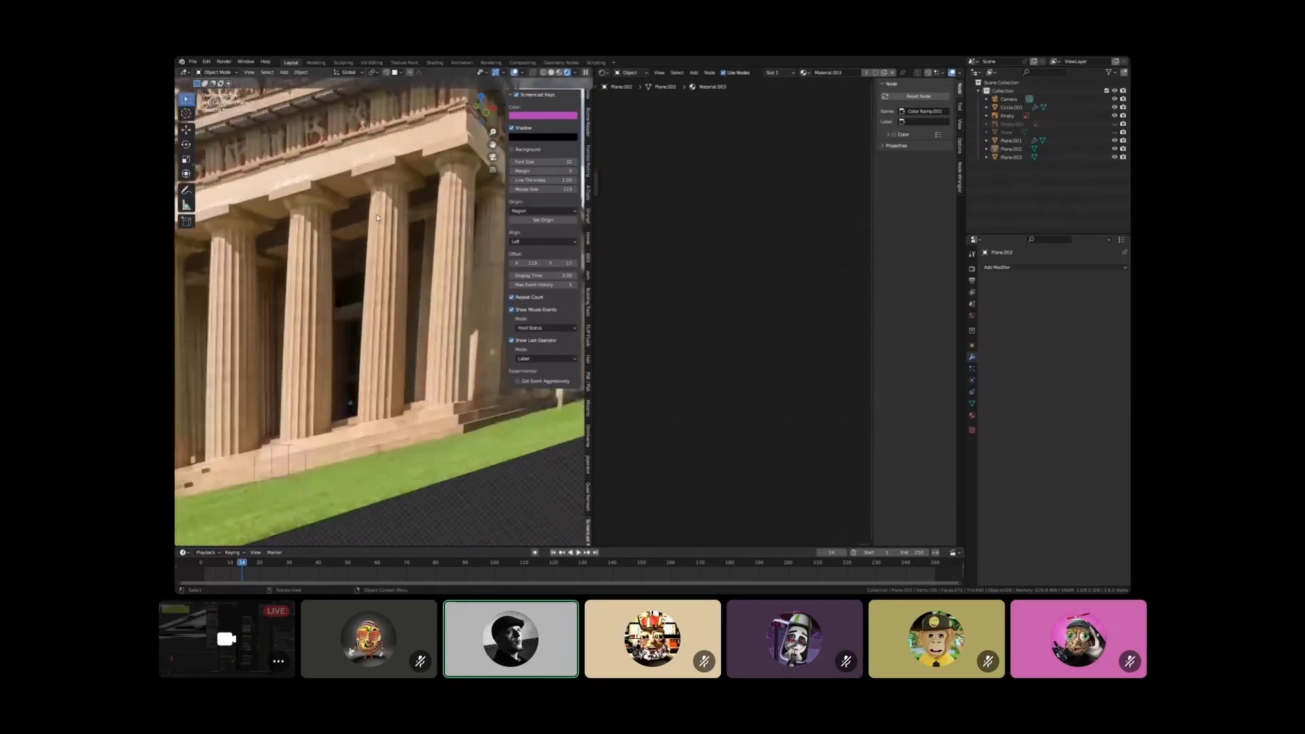
pyautogui.moveTo(348, 135); pyautogui.dragTo(311, 174, button='middle')
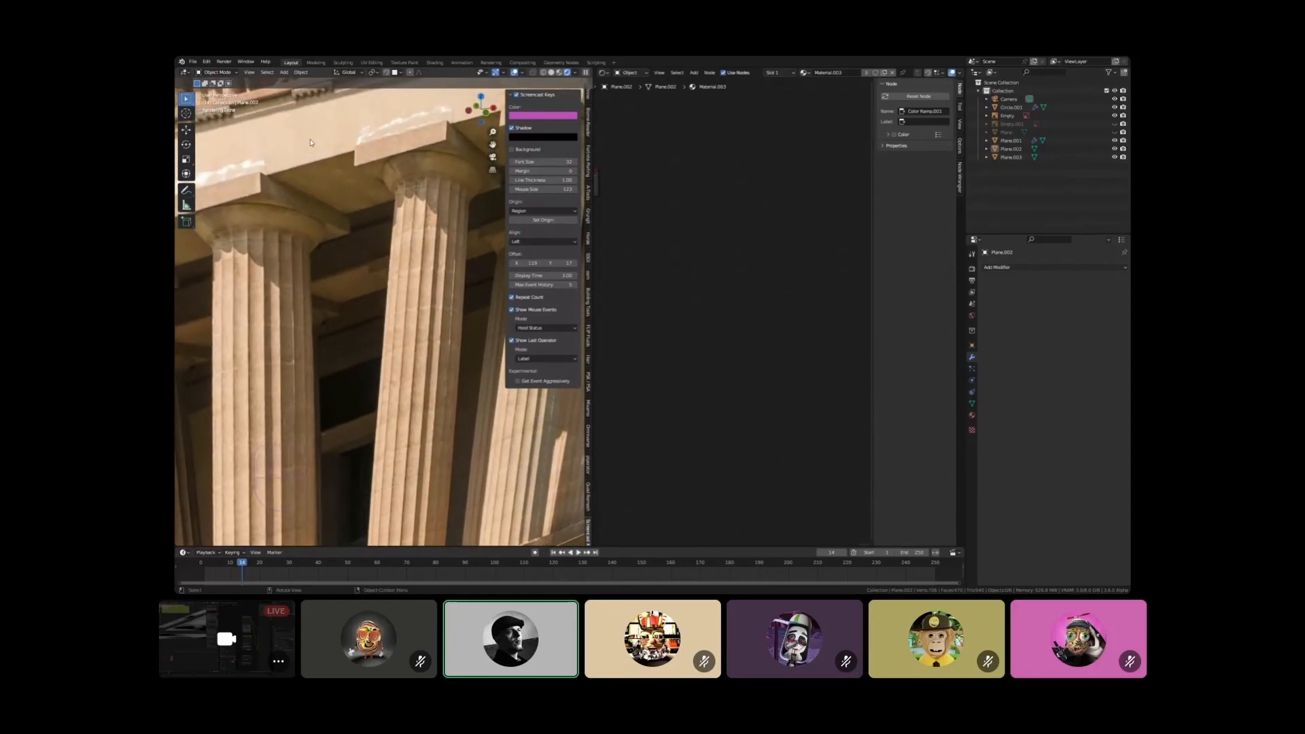
pyautogui.moveTo(328, 176); pyautogui.dragTo(356, 211, button='middle')
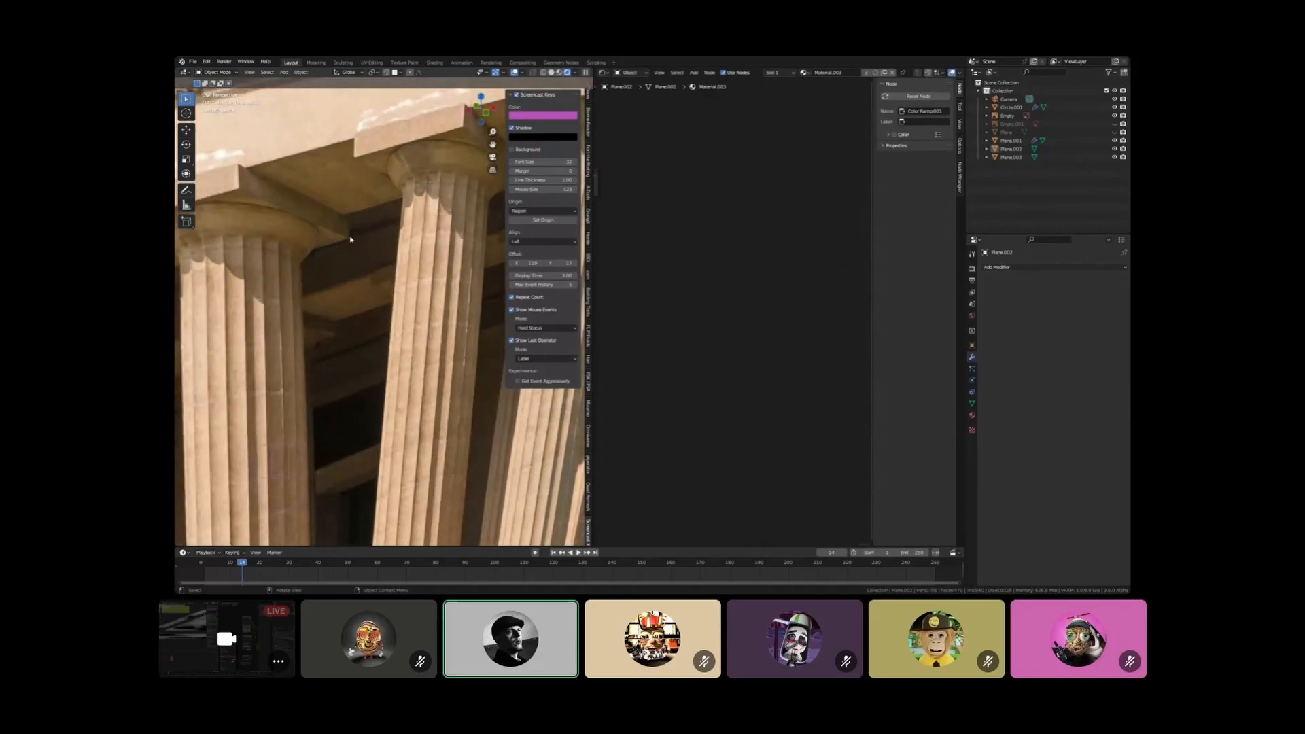
pyautogui.keyDown('shift'); pyautogui.moveTo(375, 286); pyautogui.dragTo(365, 214, button='middle'); pyautogui.keyUp('shift')
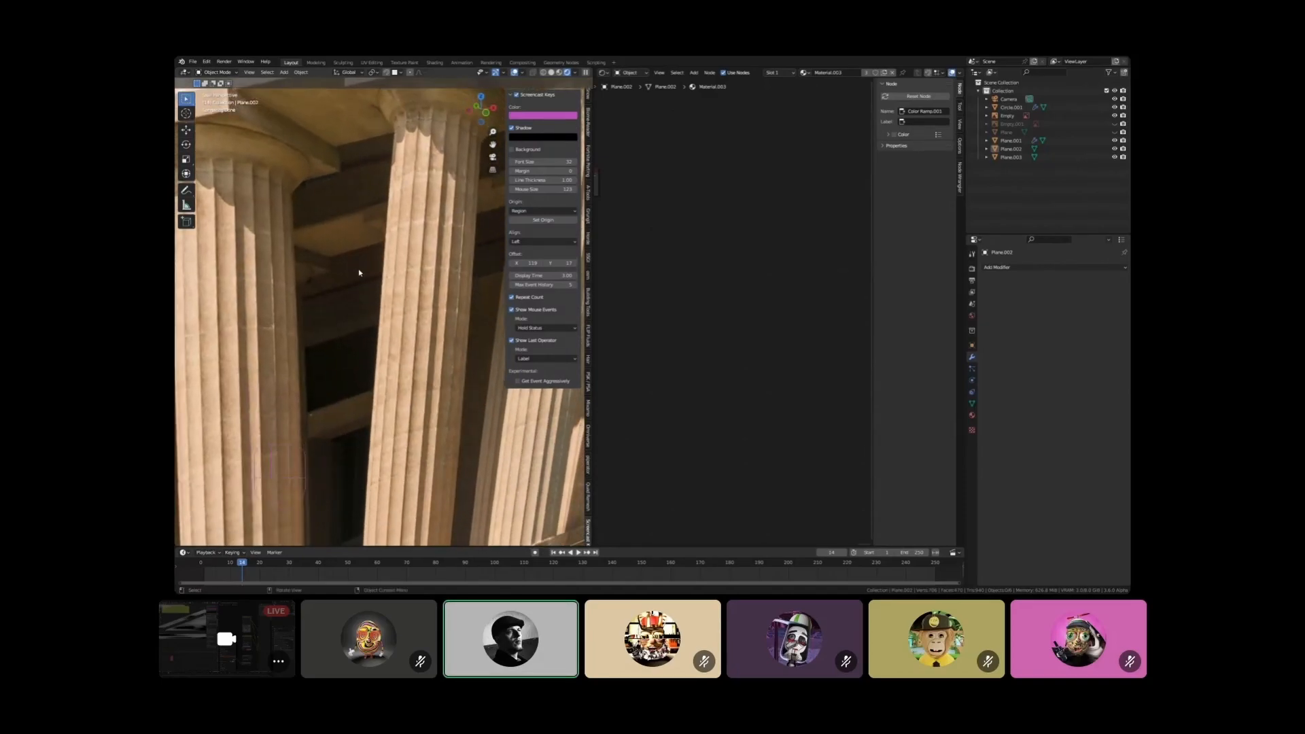
pyautogui.scroll(5, 359, 329)
pyautogui.keyDown('shift'); pyautogui.moveTo(356, 320); pyautogui.dragTo(364, 186, button='middle'); pyautogui.keyUp('shift')
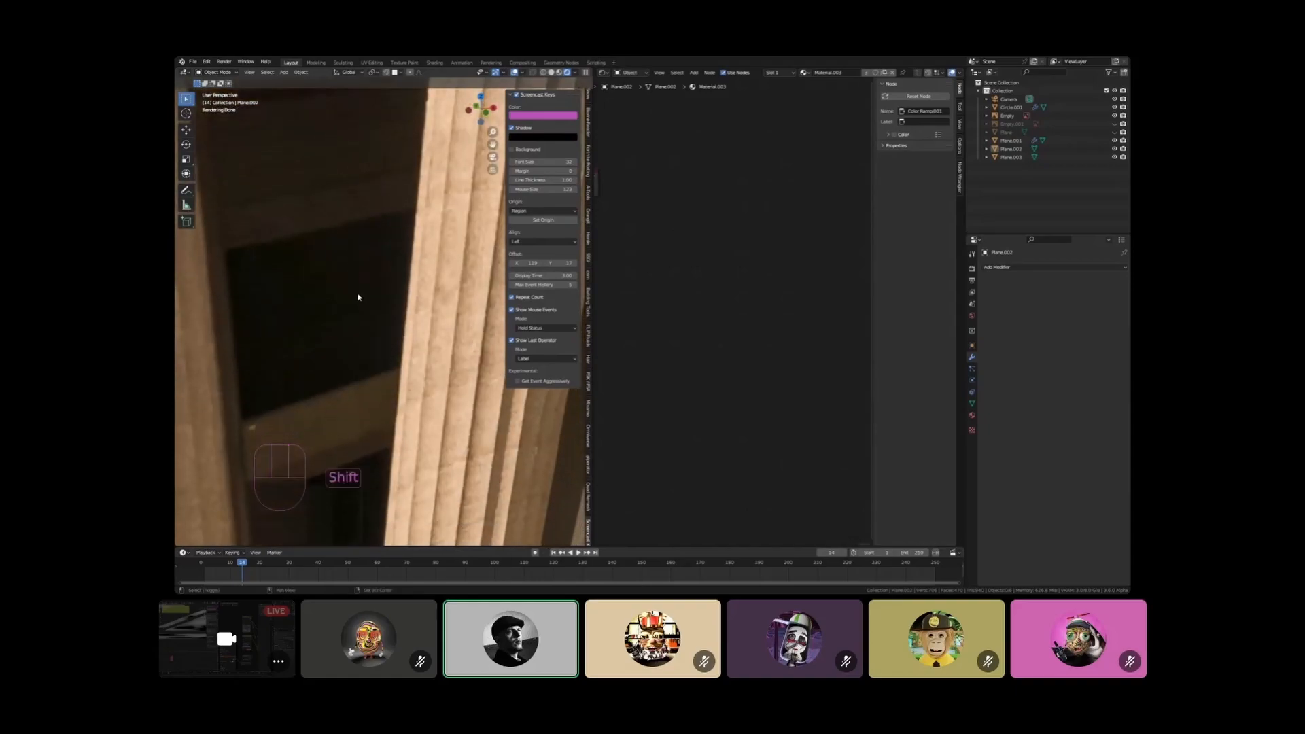
pyautogui.keyDown('shift'); pyautogui.moveTo(358, 420); pyautogui.dragTo(358, 365, button='middle'); pyautogui.keyUp('shift')
pyautogui.scroll(-9, 359, 364)
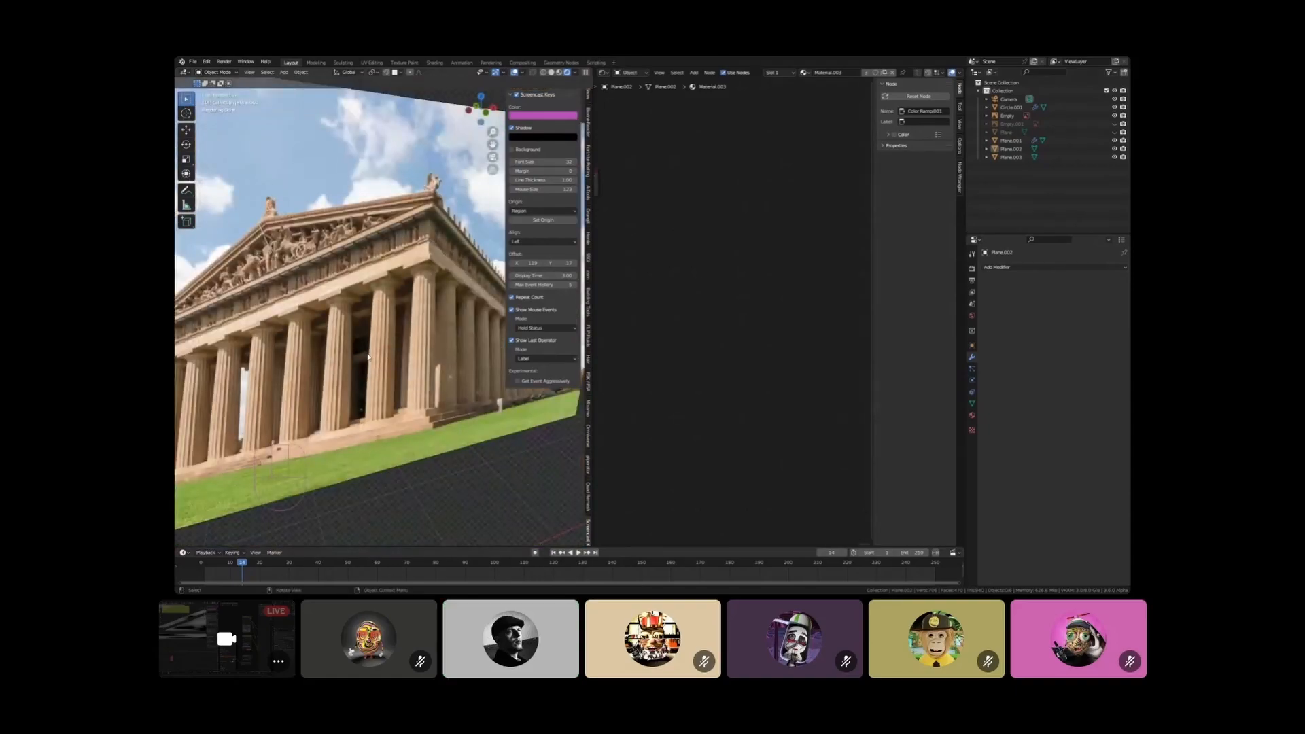
pyautogui.scroll(-8, 368, 356)
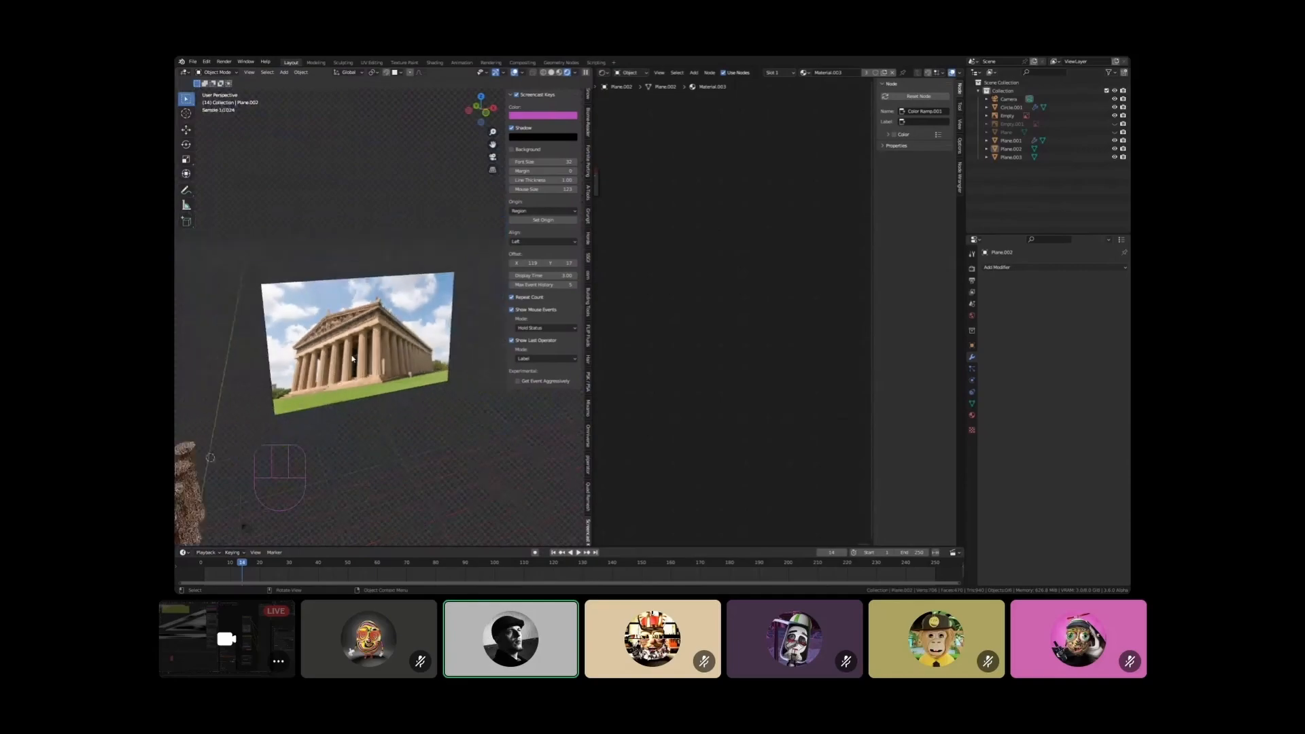
# Add a cube mesh and move it along Y to the front end of the column rows
pyautogui.keyDown('shift'); pyautogui.moveTo(295, 428); pyautogui.dragTo(338, 274, button='middle'); pyautogui.keyUp('shift')
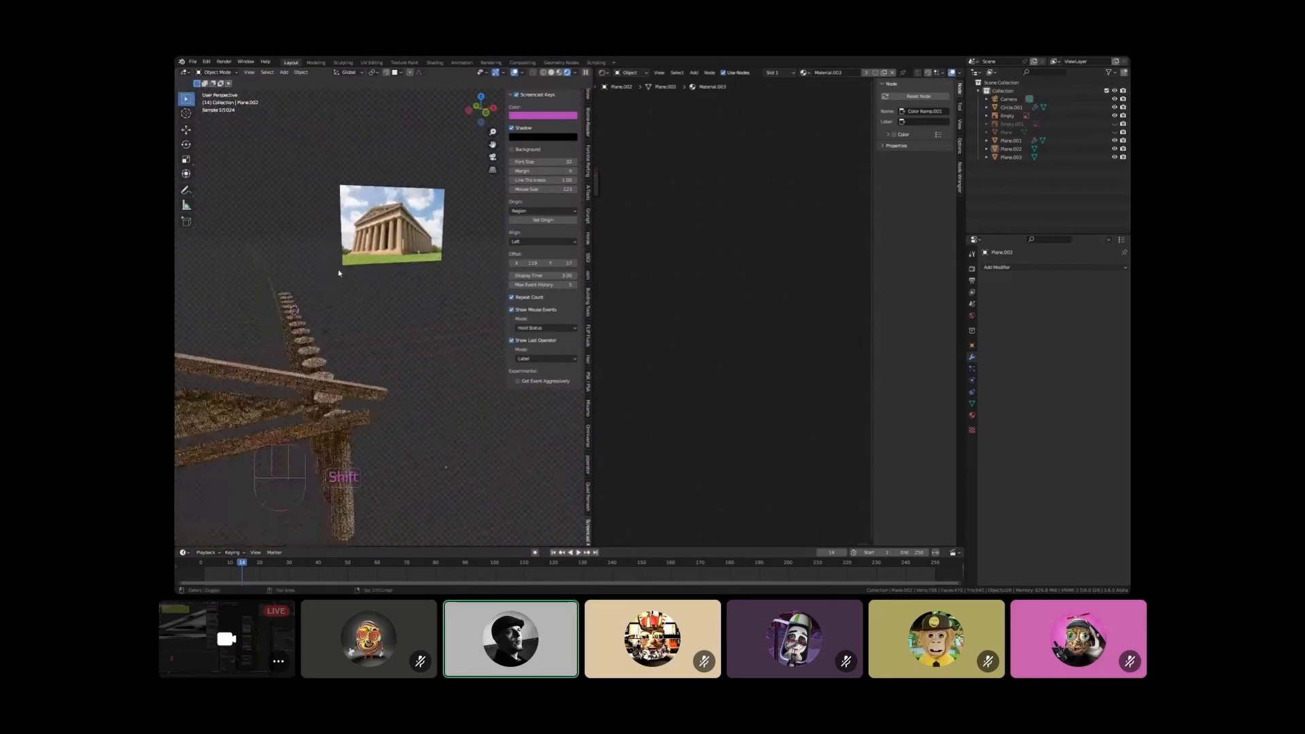
pyautogui.scroll(-4, 335, 301)
pyautogui.moveTo(300, 355); pyautogui.dragTo(224, 354, button='middle')
pyautogui.scroll(3, 271, 354)
pyautogui.moveTo(310, 353); pyautogui.dragTo(260, 352, button='middle')
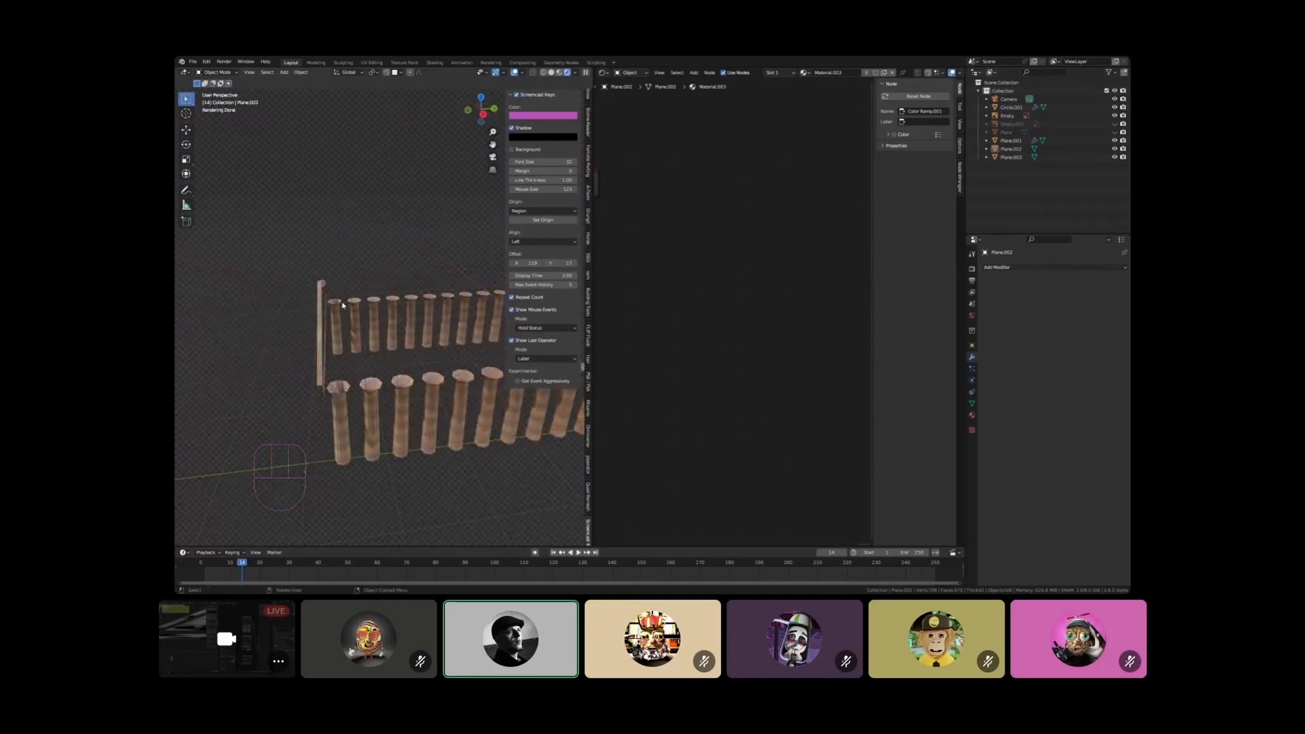
pyautogui.click(363, 365)
pyautogui.moveTo(364, 365); pyautogui.dragTo(340, 330, button='middle')
pyautogui.hotkey('shift', 'a')
pyautogui.moveTo(376, 334)
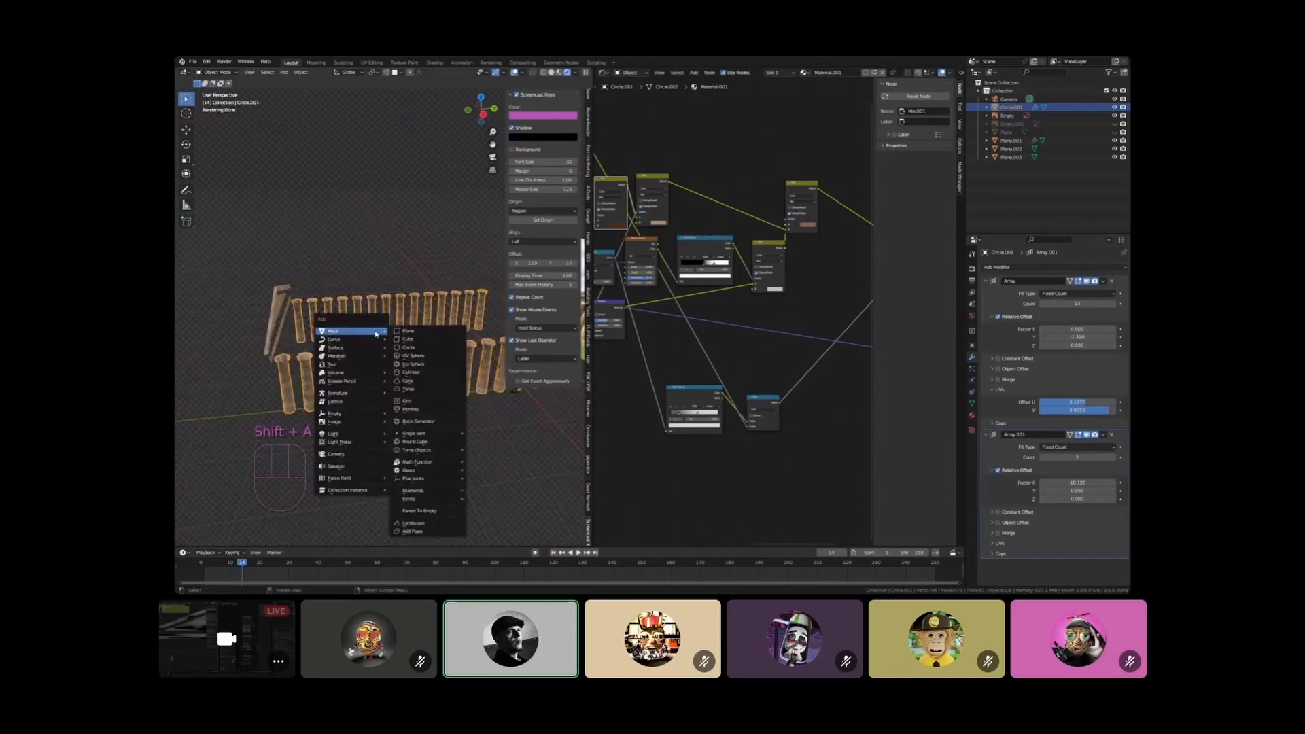
pyautogui.click(420, 340)
pyautogui.press('g')
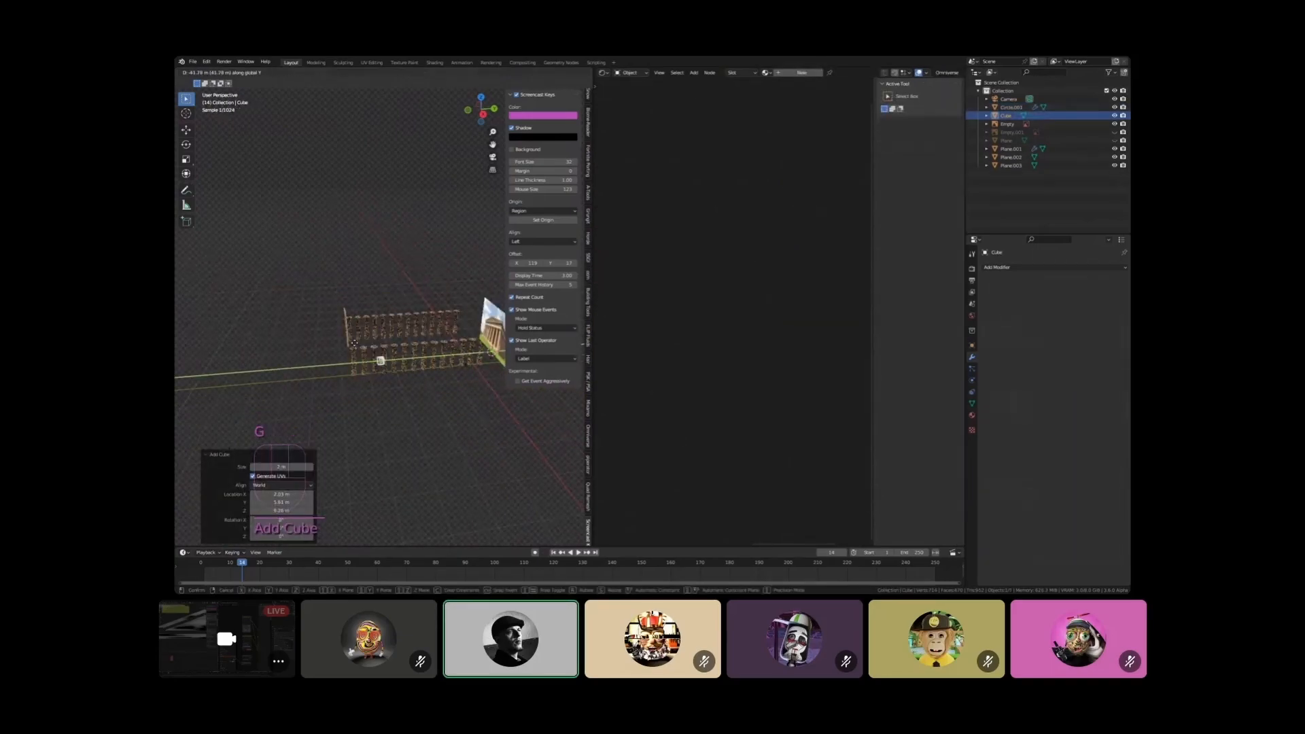
pyautogui.click(329, 343)
# Adjust the cube's height along Z to bring it near the tops of the columns
pyautogui.scroll(5, 333, 345)
pyautogui.press('g')
pyautogui.press('z')
pyautogui.click(368, 299)
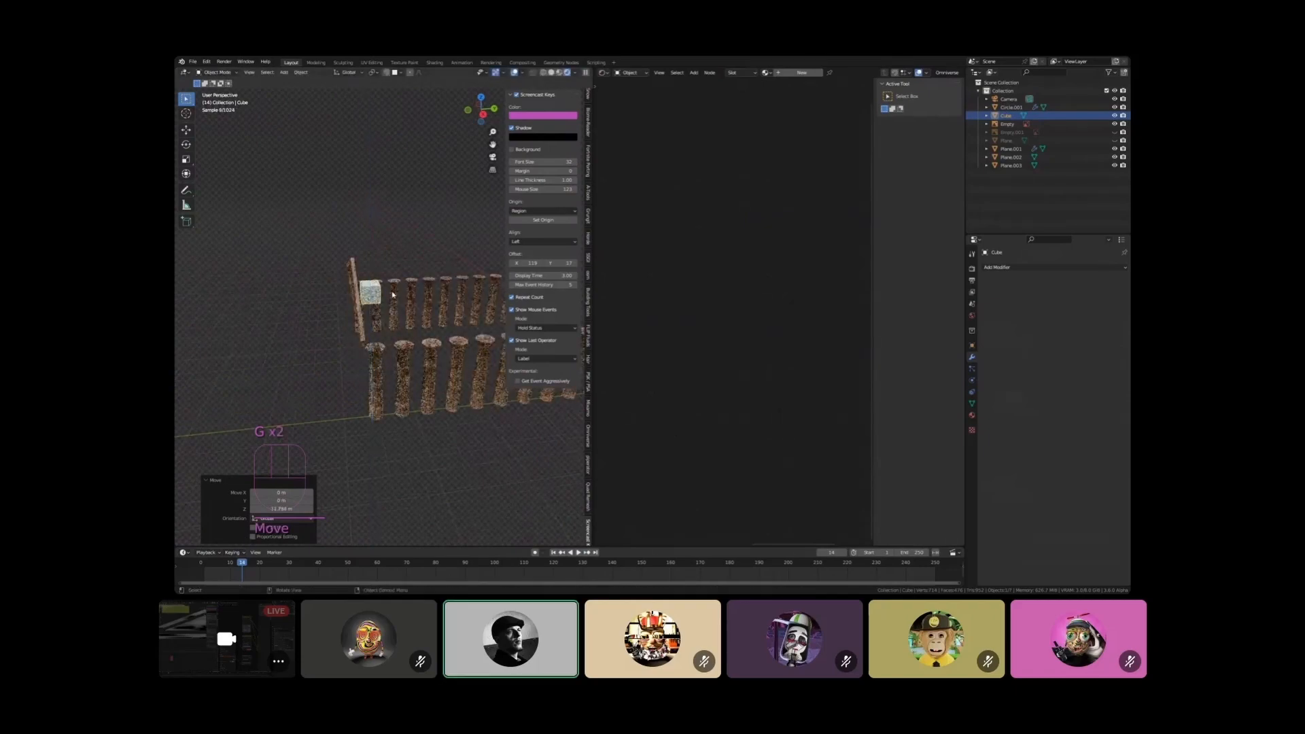
pyautogui.scroll(4, 367, 300)
pyautogui.moveTo(367, 300); pyautogui.dragTo(365, 291, button='middle')
pyautogui.press('g')
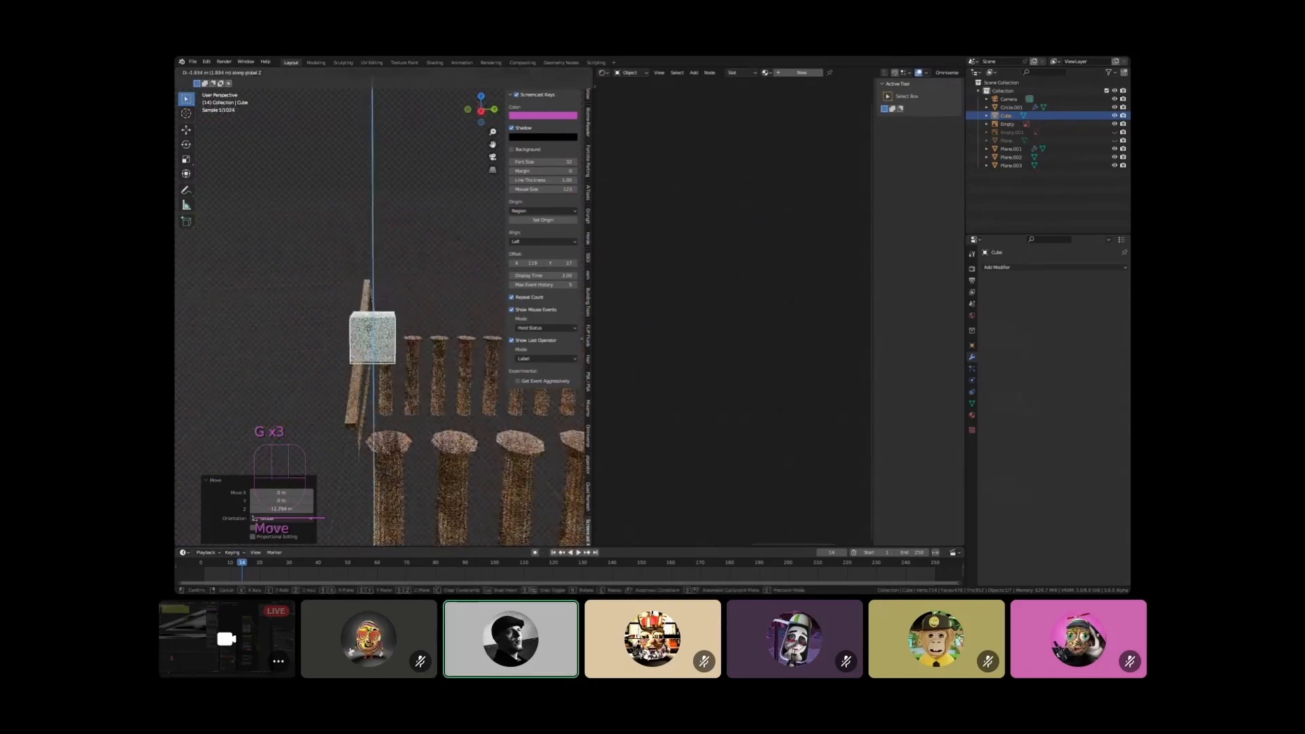
pyautogui.click(368, 398)
# Move the cube along X towards the middle of the pediment
pyautogui.keyDown('shift'); pyautogui.moveTo(368, 398); pyautogui.dragTo(268, 340, button='middle'); pyautogui.keyUp('shift')
pyautogui.moveTo(380, 326); pyautogui.dragTo(332, 353, button='middle')
pyautogui.press('g')
pyautogui.press('x')
pyautogui.moveTo(465, 265); pyautogui.dragTo(305, 278, button='middle')
# Snap the 3D cursor to the pediment's relief panel
pyautogui.click(305, 279)
pyautogui.scroll(3, 312, 285)
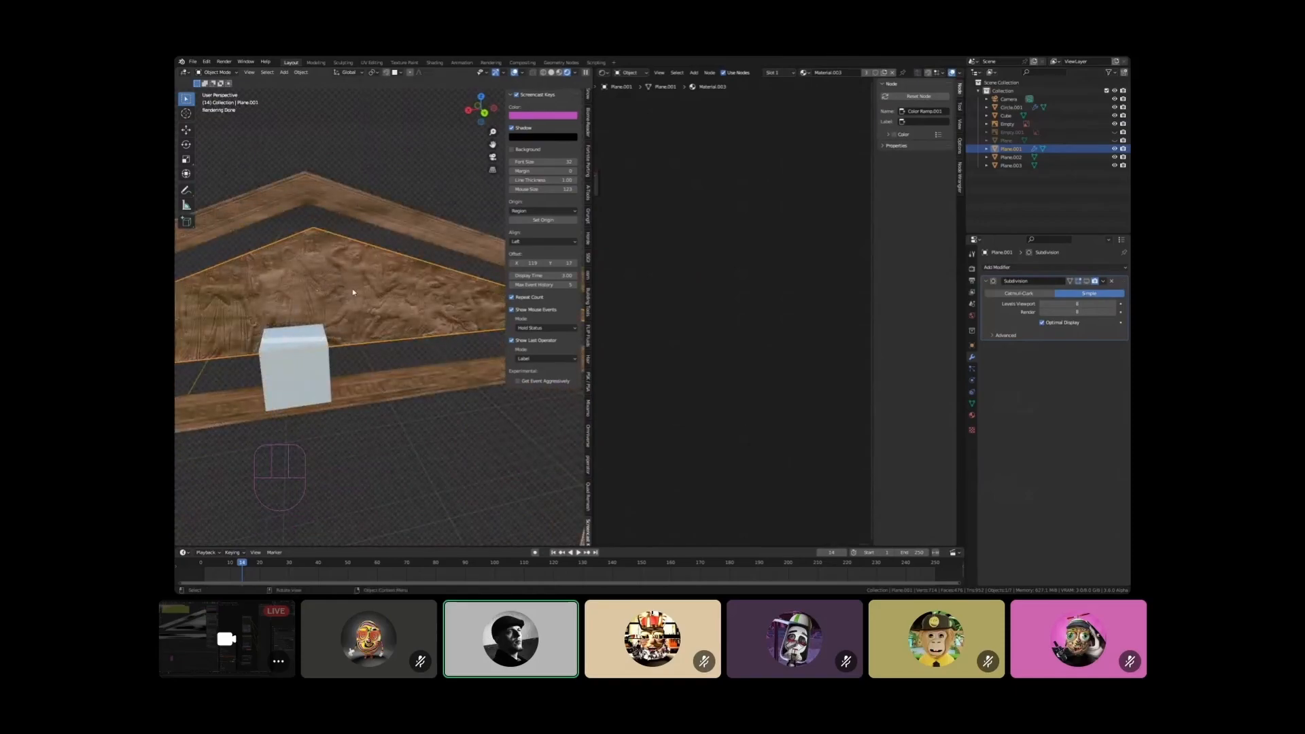
pyautogui.hotkey('shift', 's')
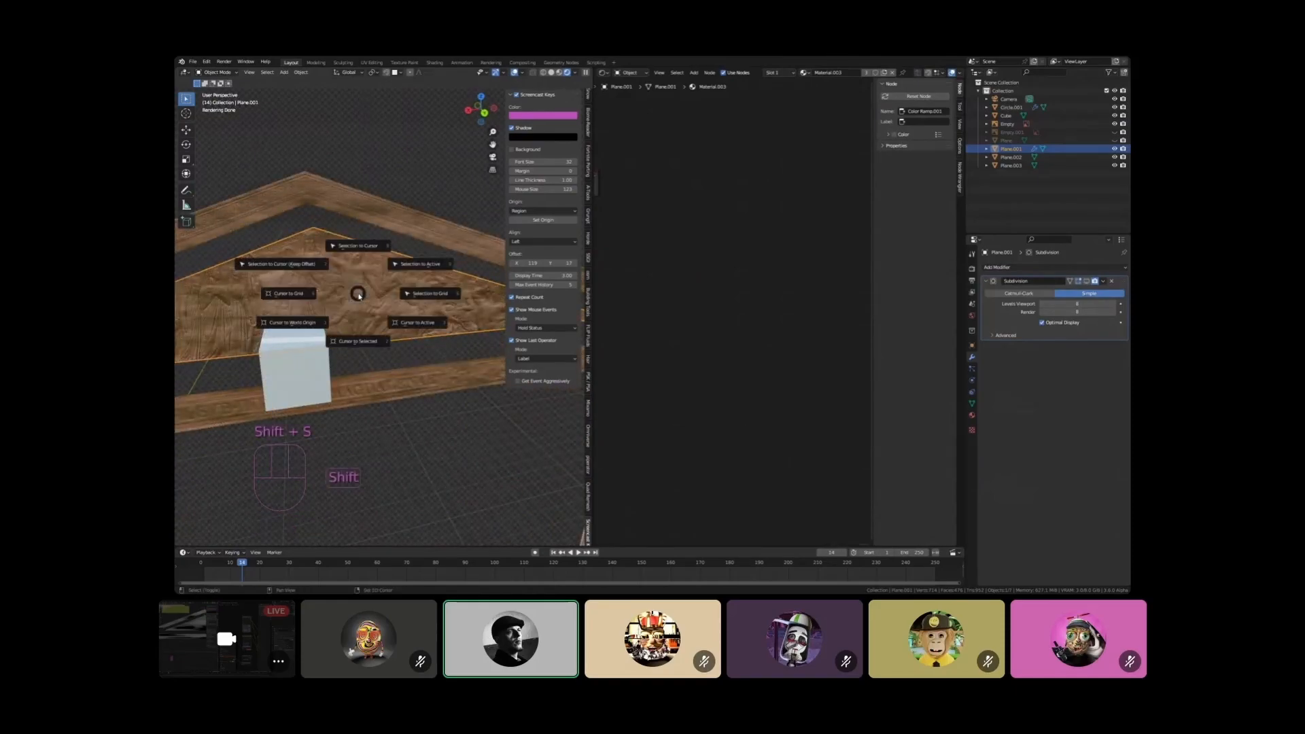
pyautogui.click(354, 346)
pyautogui.scroll(5, 339, 280)
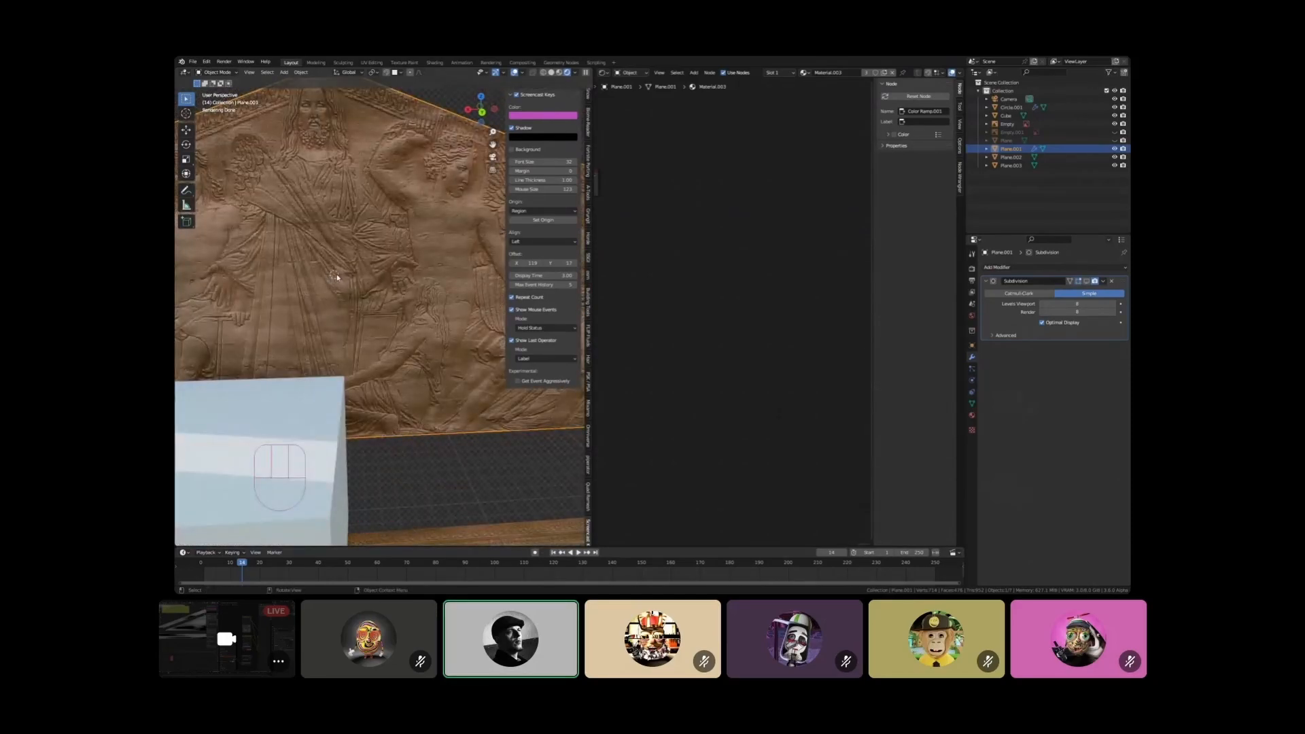
pyautogui.scroll(-5, 343, 278)
pyautogui.scroll(-2, 333, 306)
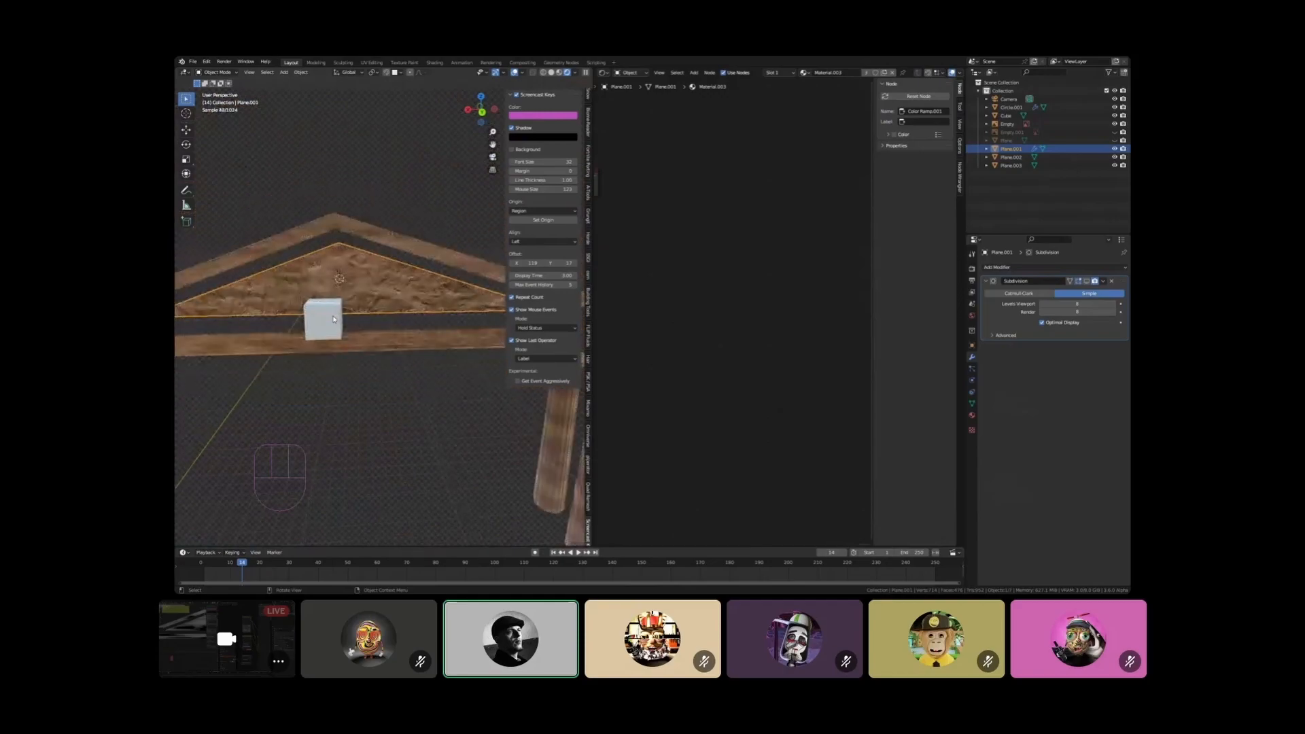
# Snap the cube to the 3D cursor and move it about 1 m along Y towards the columns
pyautogui.click(333, 306)
pyautogui.hotkey('shift', 's')
pyautogui.click(328, 250)
pyautogui.moveTo(327, 250); pyautogui.dragTo(419, 299, button='middle')
pyautogui.press('g')
pyautogui.press('y')
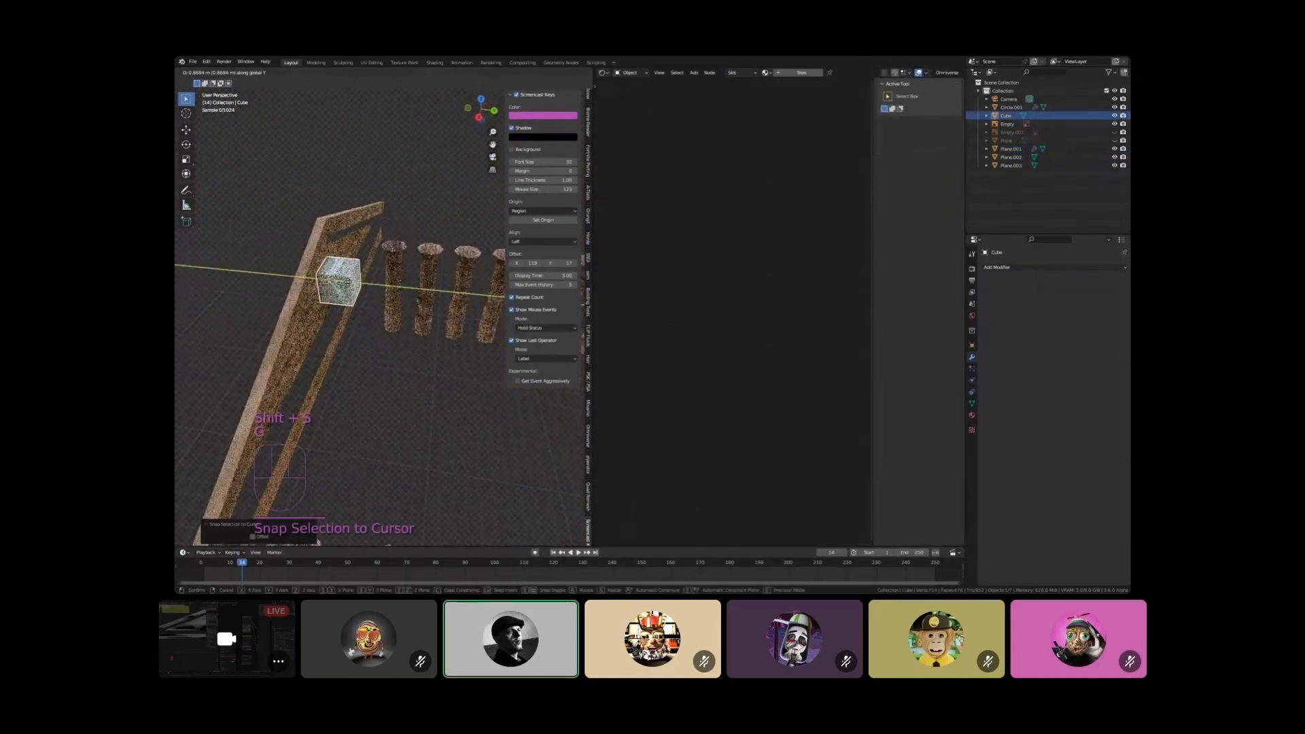
pyautogui.click(352, 271)
# Lower the cube along Z to the level of the column tops
pyautogui.scroll(4, 352, 272)
pyautogui.moveTo(352, 271); pyautogui.dragTo(342, 250, button='middle')
pyautogui.scroll(-3, 344, 253)
pyautogui.press('g')
pyautogui.press('z')
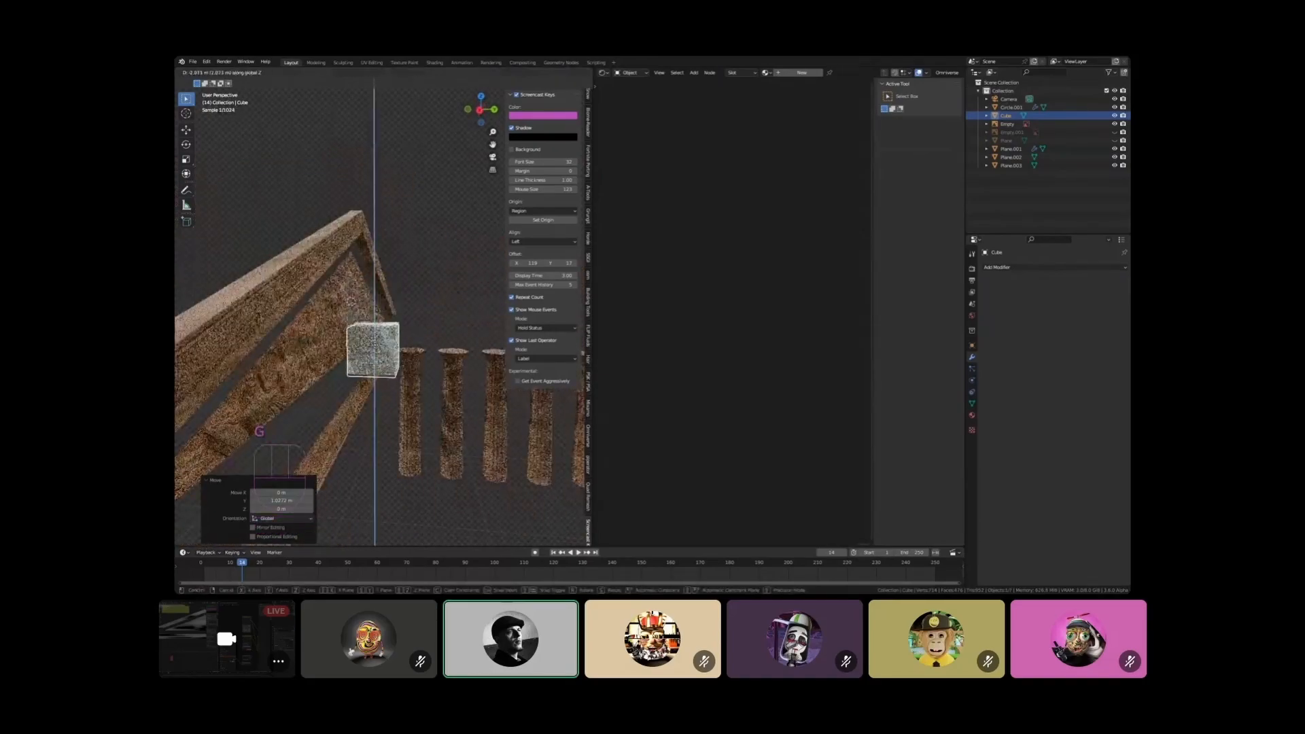
pyautogui.click(375, 383)
# Compare the cube's placement behind the pediment with the temple reference image
pyautogui.moveTo(374, 383); pyautogui.dragTo(537, 380, button='middle')
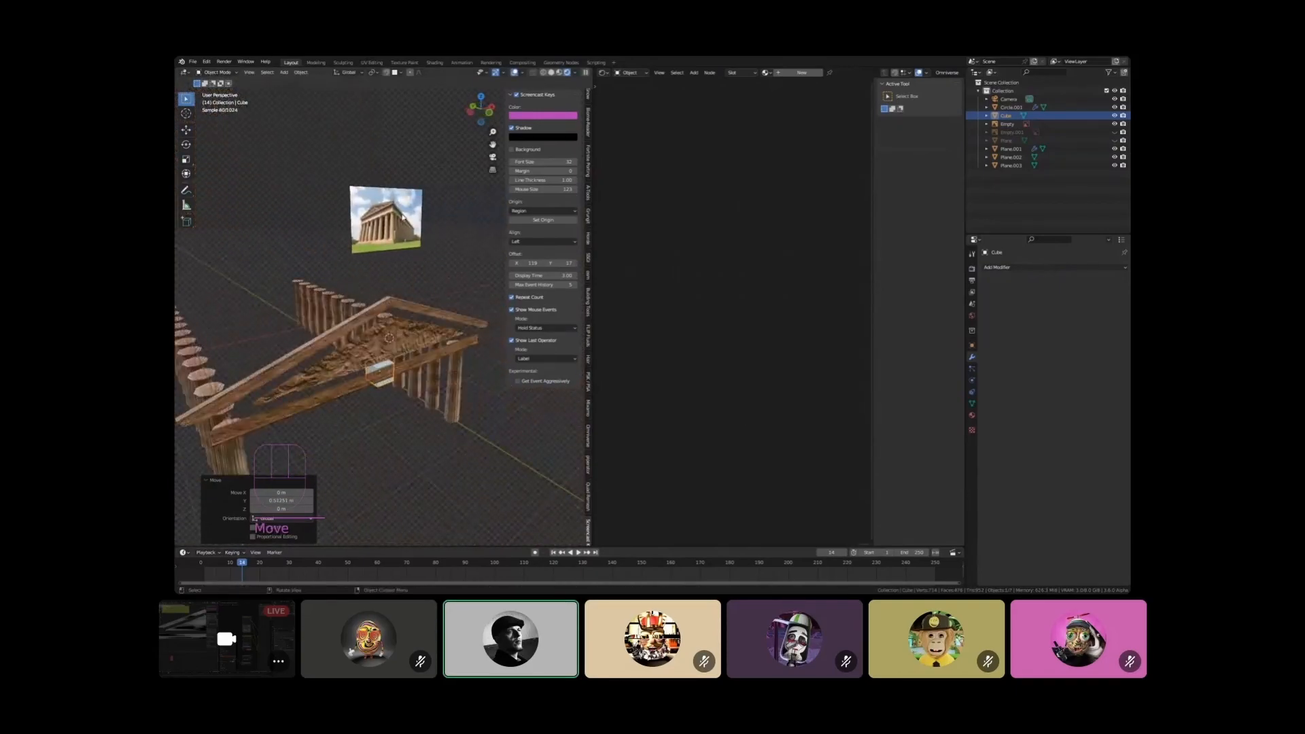
pyautogui.scroll(8, 346, 226)
pyautogui.keyDown('shift'); pyautogui.moveTo(317, 241); pyautogui.dragTo(407, 206, button='middle'); pyautogui.keyUp('shift')
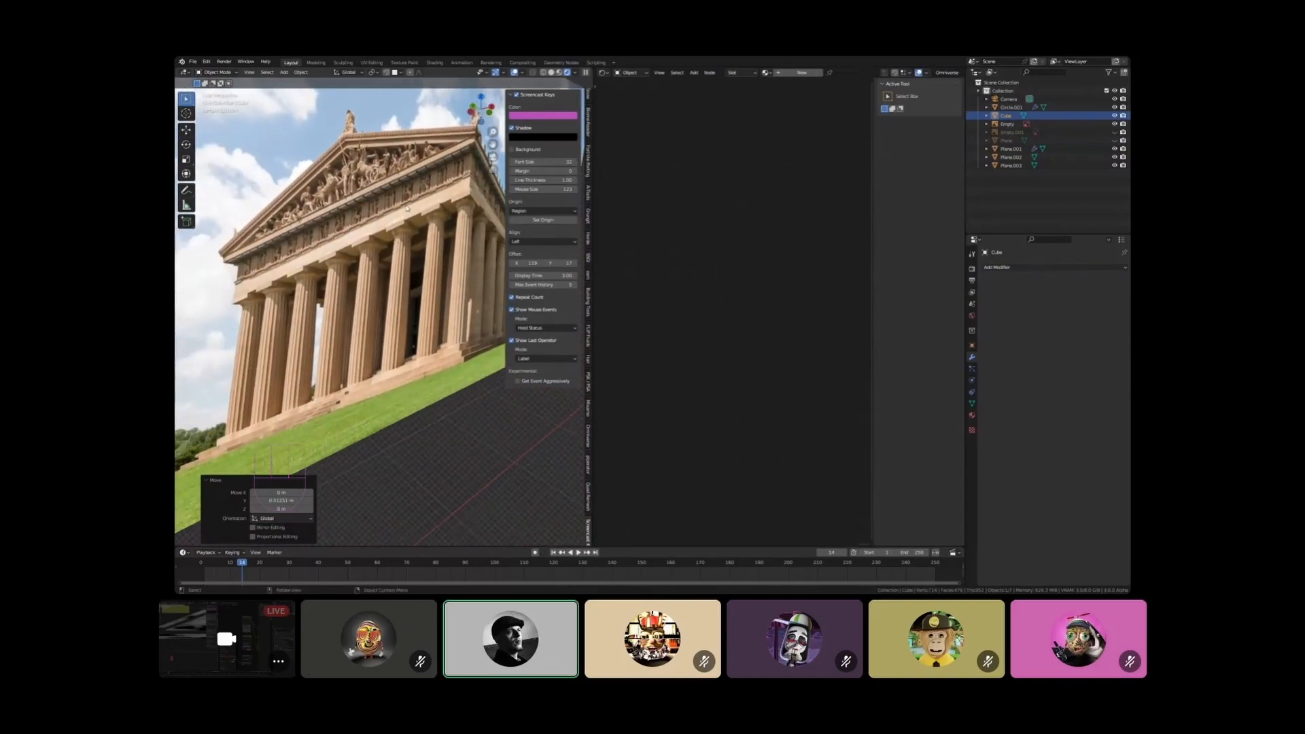
pyautogui.scroll(-10, 348, 240)
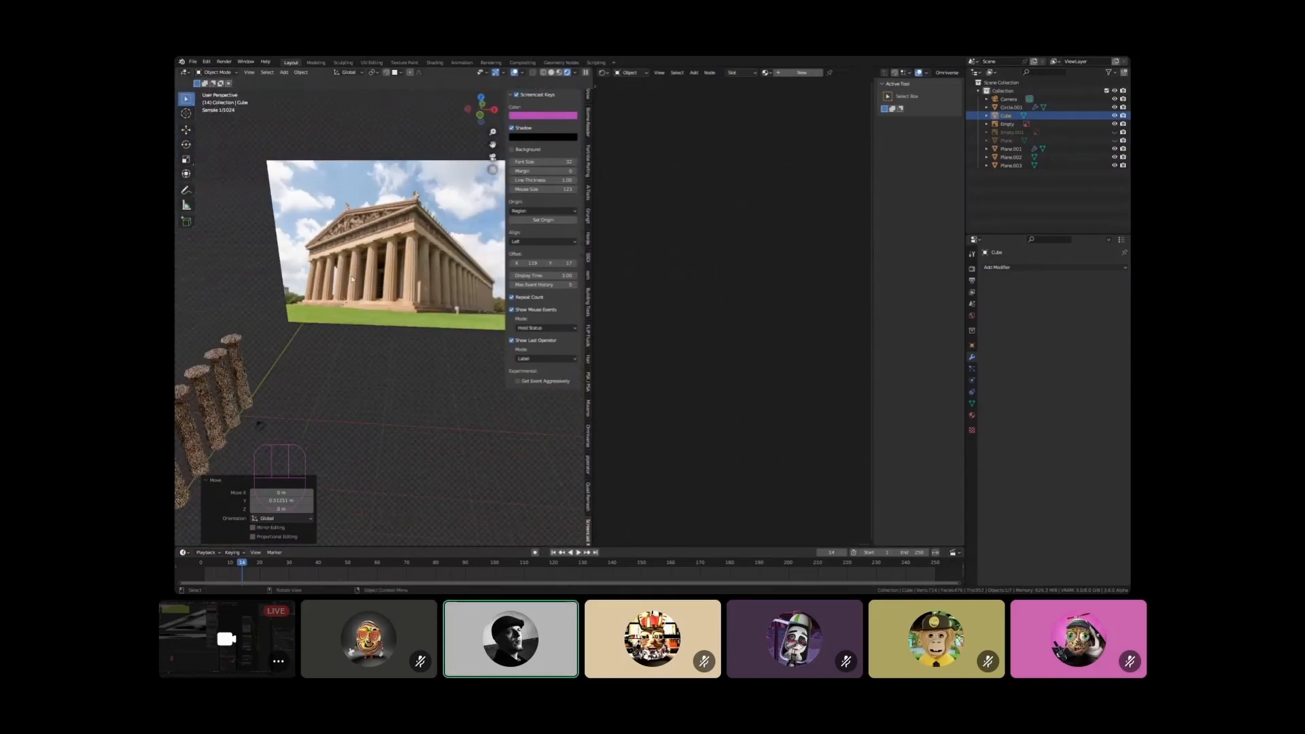
pyautogui.moveTo(314, 307); pyautogui.dragTo(346, 272, button='middle')
# Raise the cube along Z until its underside rests on the column tops
pyautogui.press('KP_1')
pyautogui.press('KP_3')
pyautogui.scroll(2, 305, 305)
pyautogui.scroll(6, 305, 305)
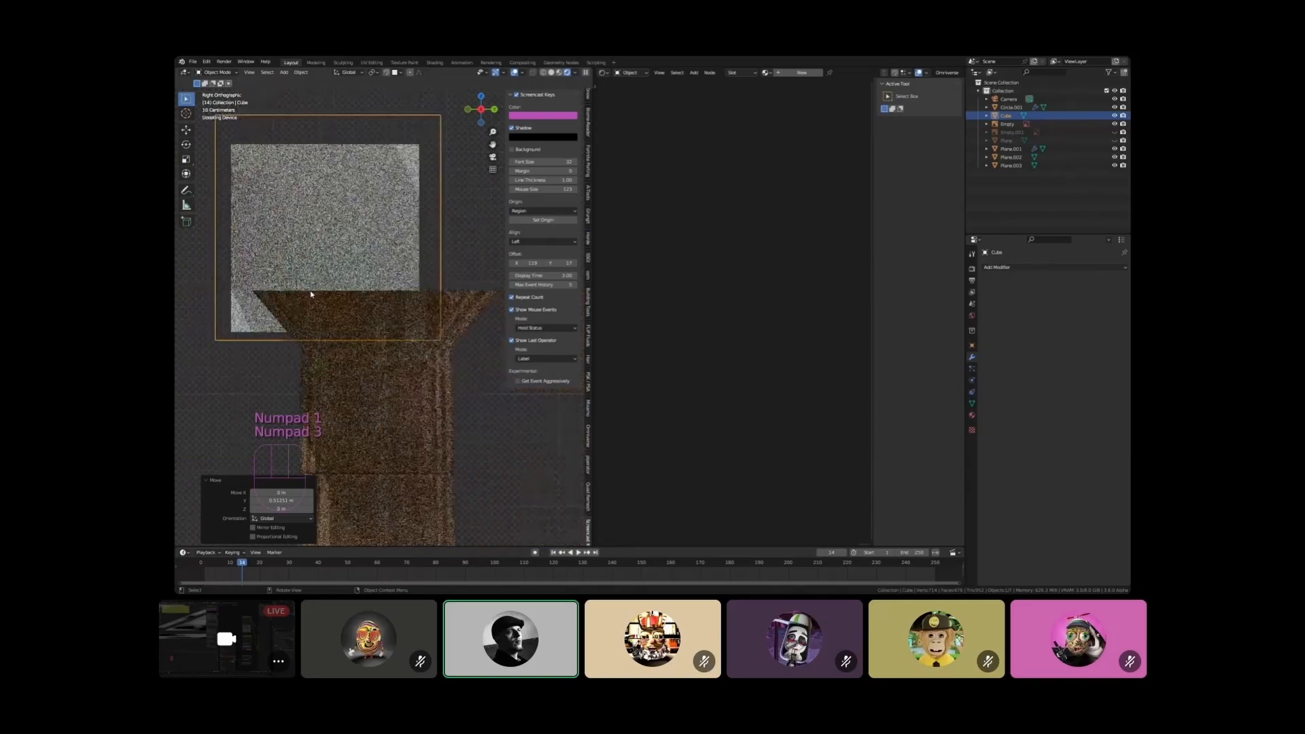
pyautogui.press('g')
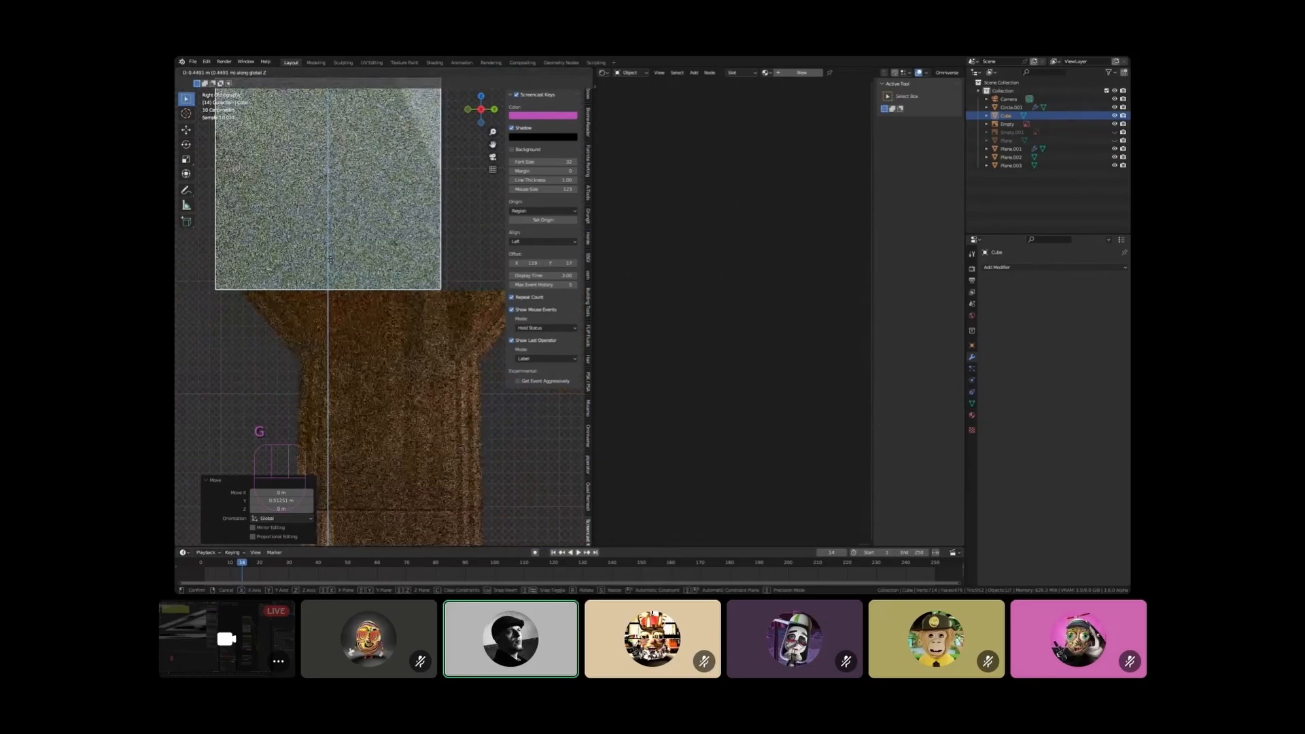
pyautogui.click(331, 262)
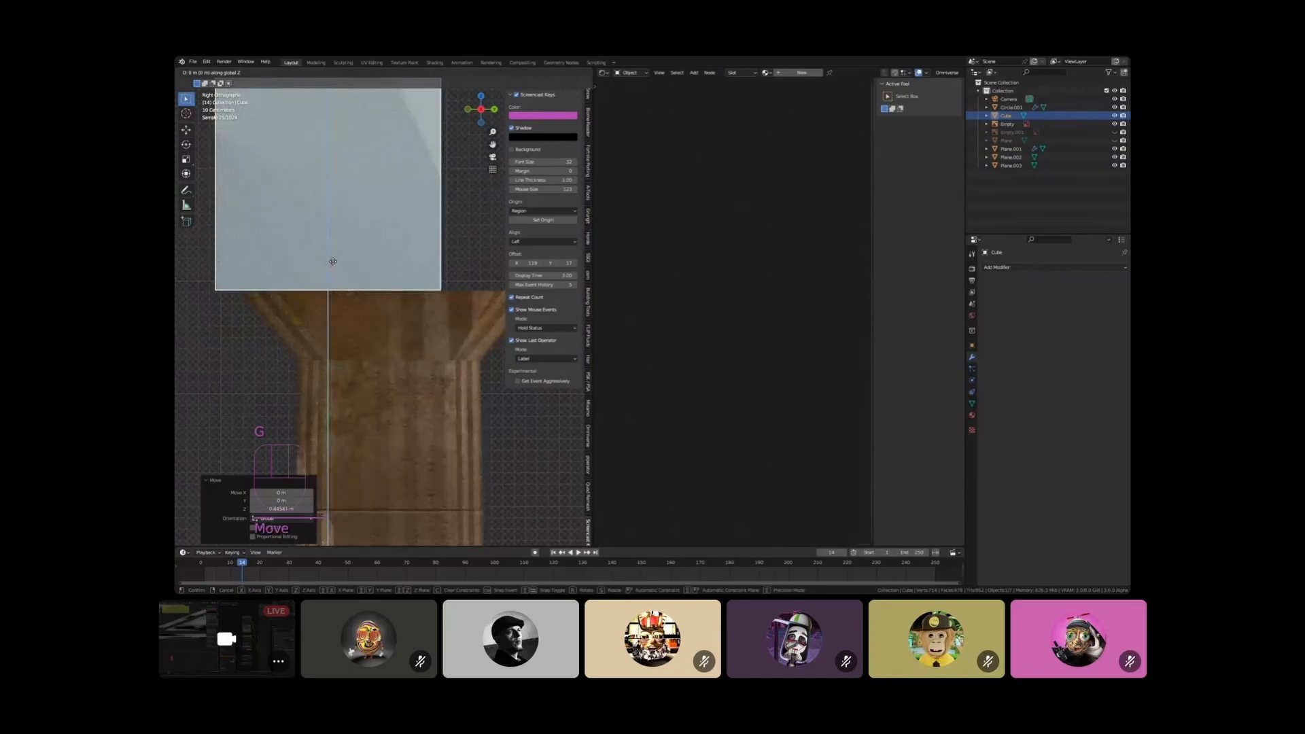
pyautogui.click(332, 262)
# Lower the cube's top face along Z to make the beam thinner
pyautogui.scroll(-4, 331, 261)
pyautogui.keyDown('shift'); pyautogui.moveTo(355, 250); pyautogui.dragTo(436, 235, button='middle'); pyautogui.keyUp('shift')
pyautogui.scroll(-7, 347, 321)
pyautogui.scroll(6, 351, 301)
pyautogui.press('Tab')
pyautogui.press('3')
pyautogui.scroll(3, 418, 258)
pyautogui.press('g')
pyautogui.press('z')
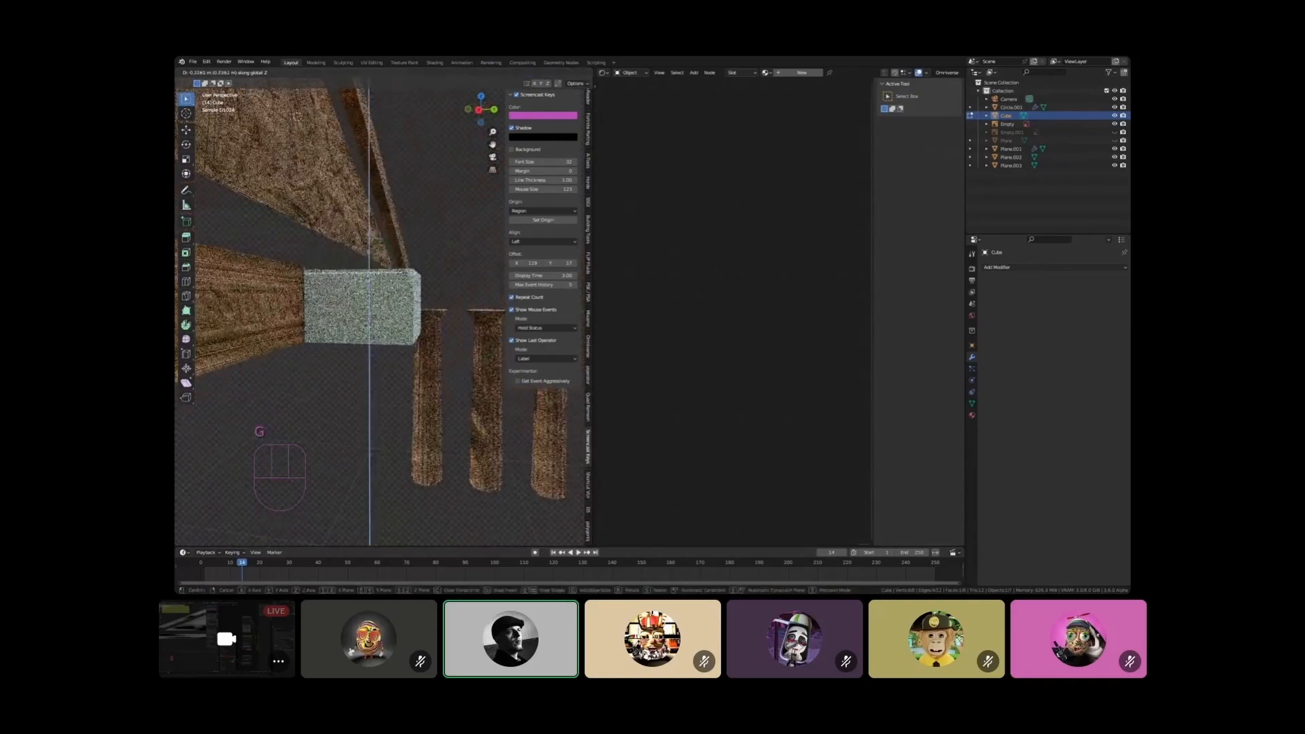
pyautogui.click(406, 298)
# Readjust the height of the cube's top face along Z to match the beam's proportions in the reference image
pyautogui.scroll(-6, 406, 301)
pyautogui.moveTo(406, 311)
pyautogui.mouseDown(button='middle')
pyautogui.moveTo(372, 325)
pyautogui.moveTo(401, 332)
pyautogui.moveTo(408, 293)
pyautogui.mouseUp(button='middle')
pyautogui.scroll(-6, 378, 334)
pyautogui.scroll(5, 404, 224)
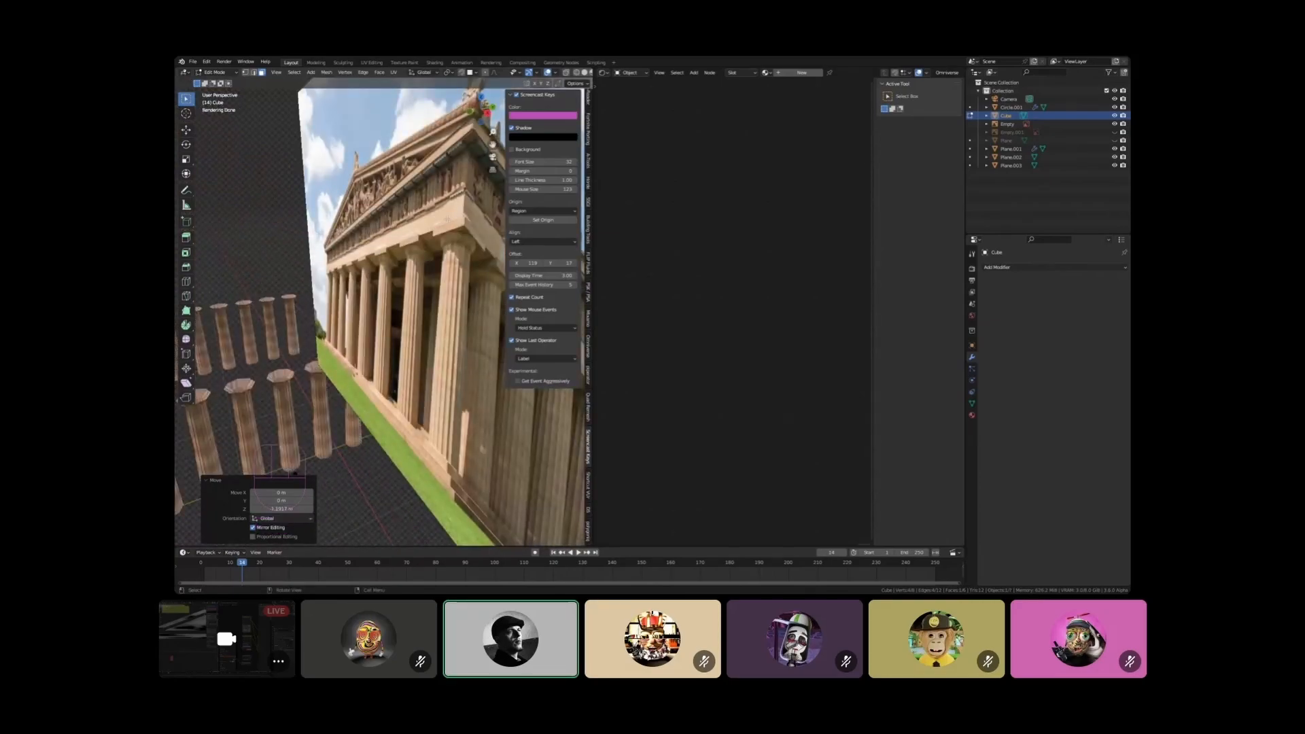
pyautogui.scroll(-6, 447, 218)
pyautogui.keyDown('shift'); pyautogui.moveTo(445, 350); pyautogui.dragTo(583, 311, button='middle'); pyautogui.keyUp('shift')
pyautogui.scroll(-4, 235, 311)
pyautogui.moveTo(367, 292); pyautogui.dragTo(306, 258, button='middle')
pyautogui.scroll(7, 312, 251)
pyautogui.press('g')
pyautogui.press('z')
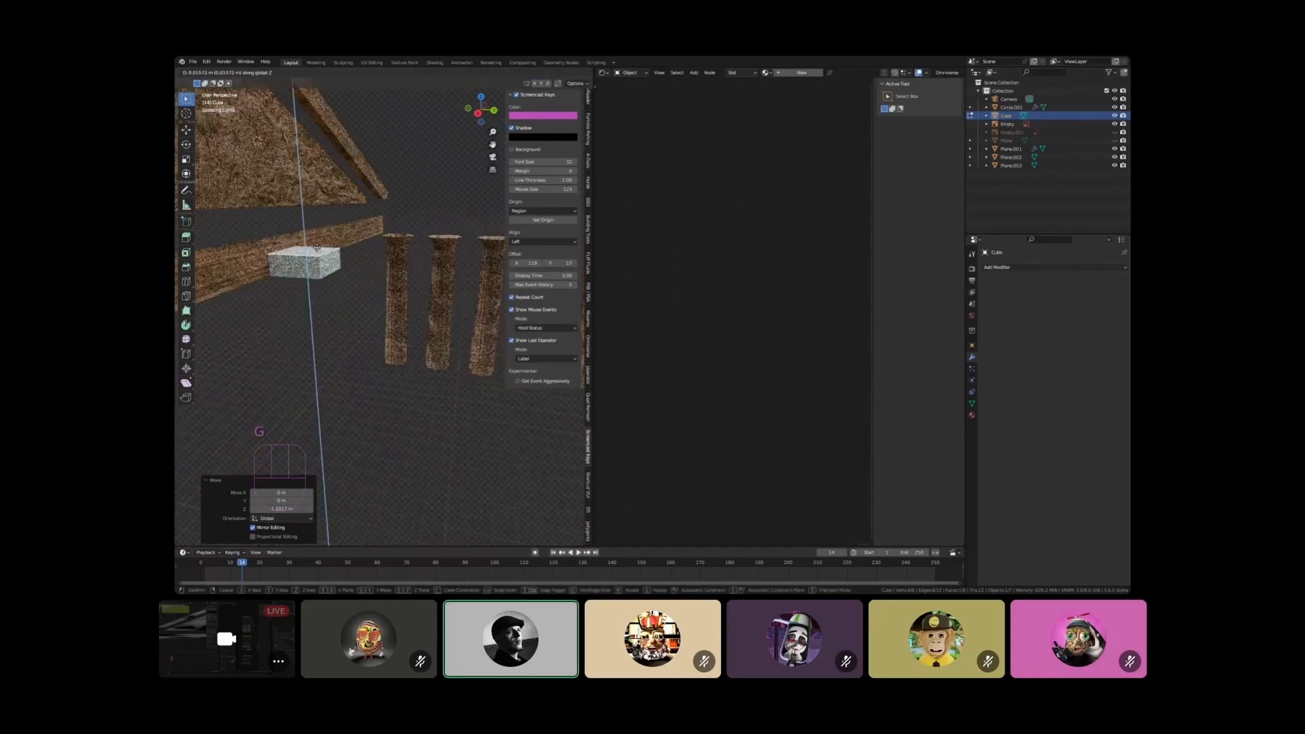
pyautogui.click(319, 238)
pyautogui.moveTo(319, 239); pyautogui.dragTo(294, 255, button='middle')
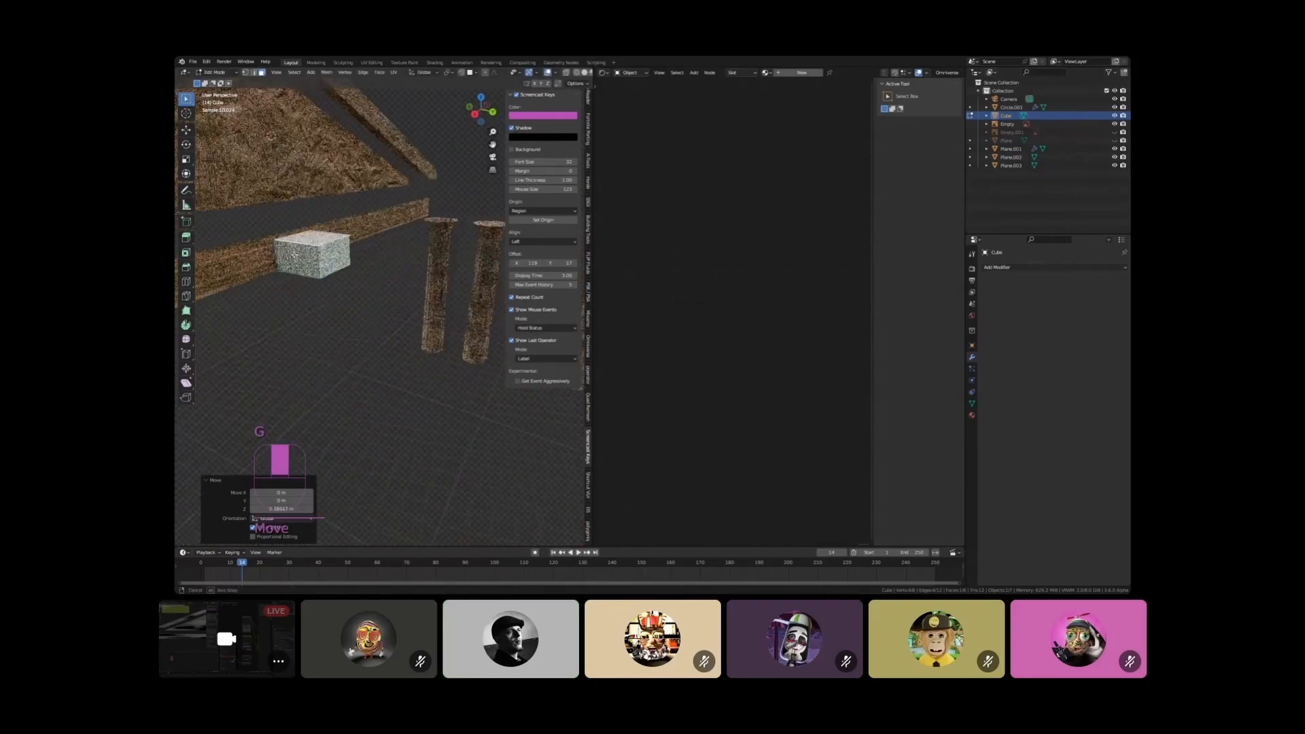
pyautogui.press('Tab')
# Raise the pediment's base beam, relief panel and sloping beams together along Z to the cube's top
pyautogui.click(340, 219)
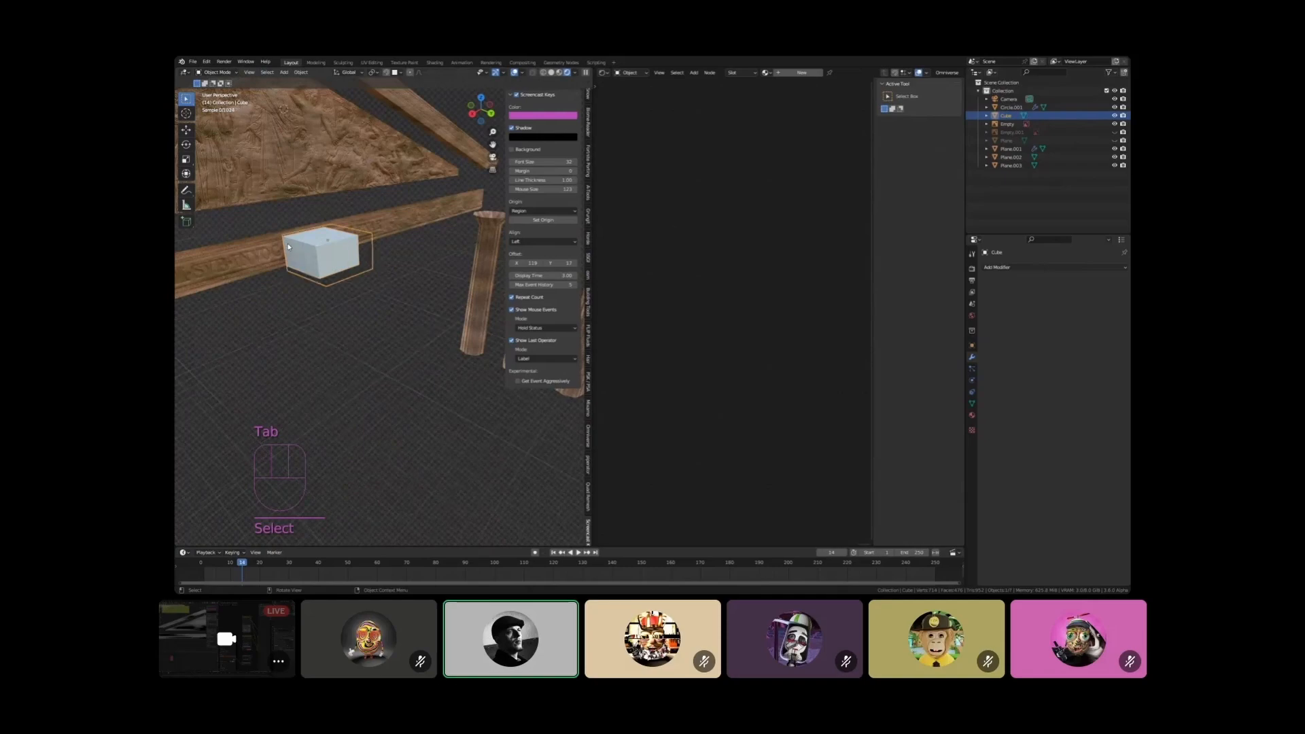
pyautogui.scroll(2, 340, 219)
pyautogui.press('g')
pyautogui.press('z')
pyautogui.rightClick(322, 264)
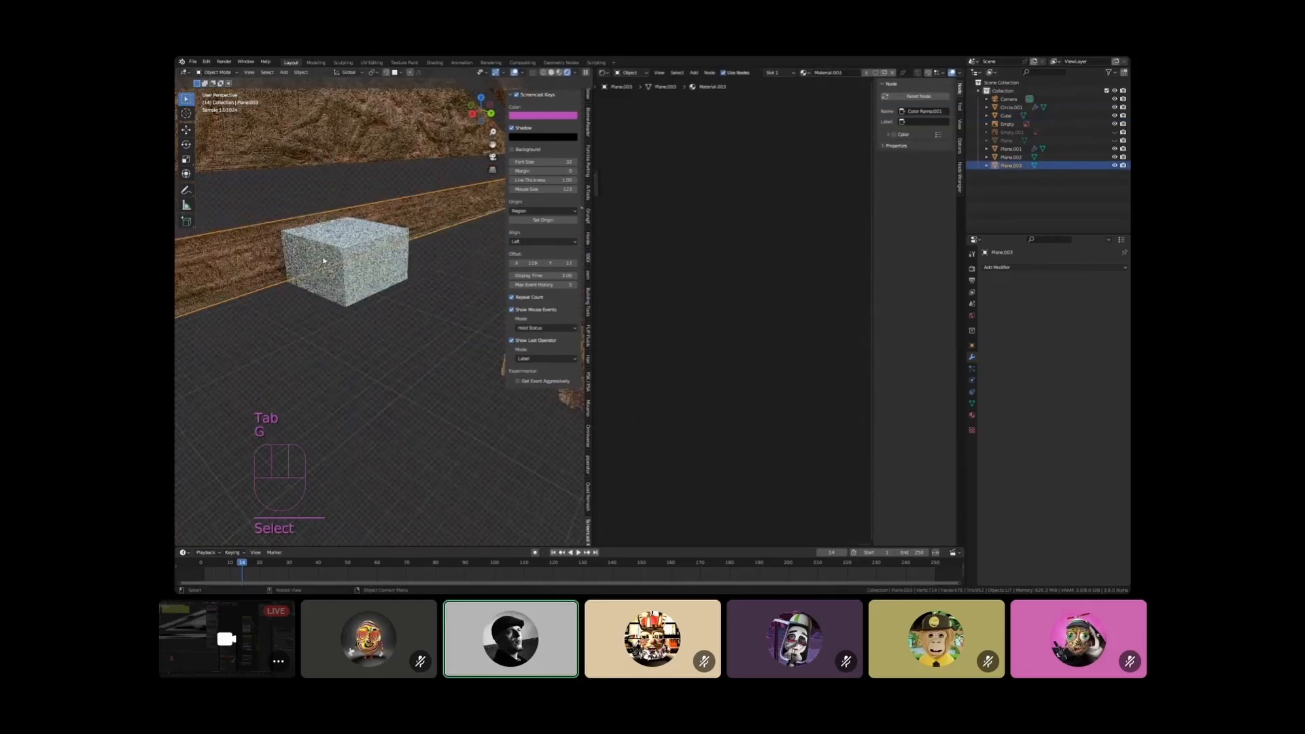
pyautogui.scroll(-5, 322, 257)
pyautogui.keyDown('shift'); pyautogui.click(322, 200); pyautogui.keyUp('shift')
pyautogui.keyDown('shift'); pyautogui.click(324, 128); pyautogui.keyUp('shift')
pyautogui.scroll(5, 318, 244)
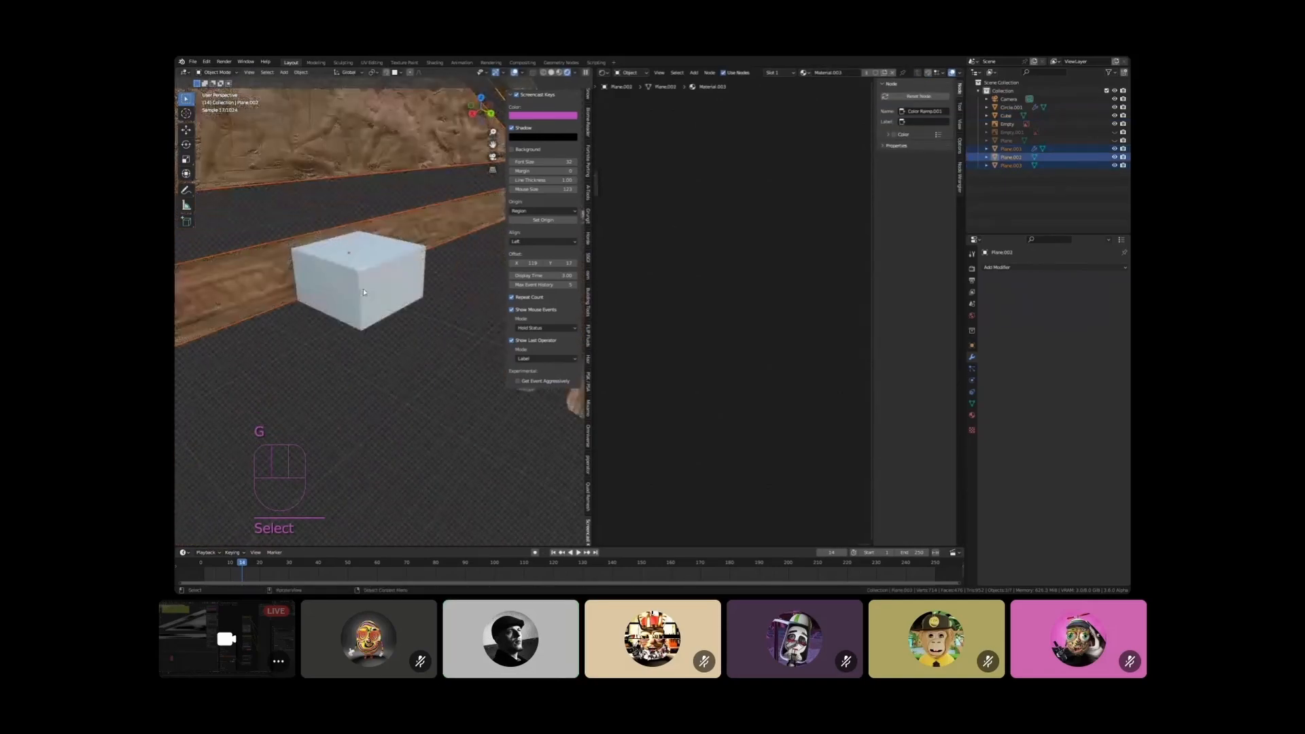
pyautogui.press('g')
pyautogui.press('z')
pyautogui.click(355, 193)
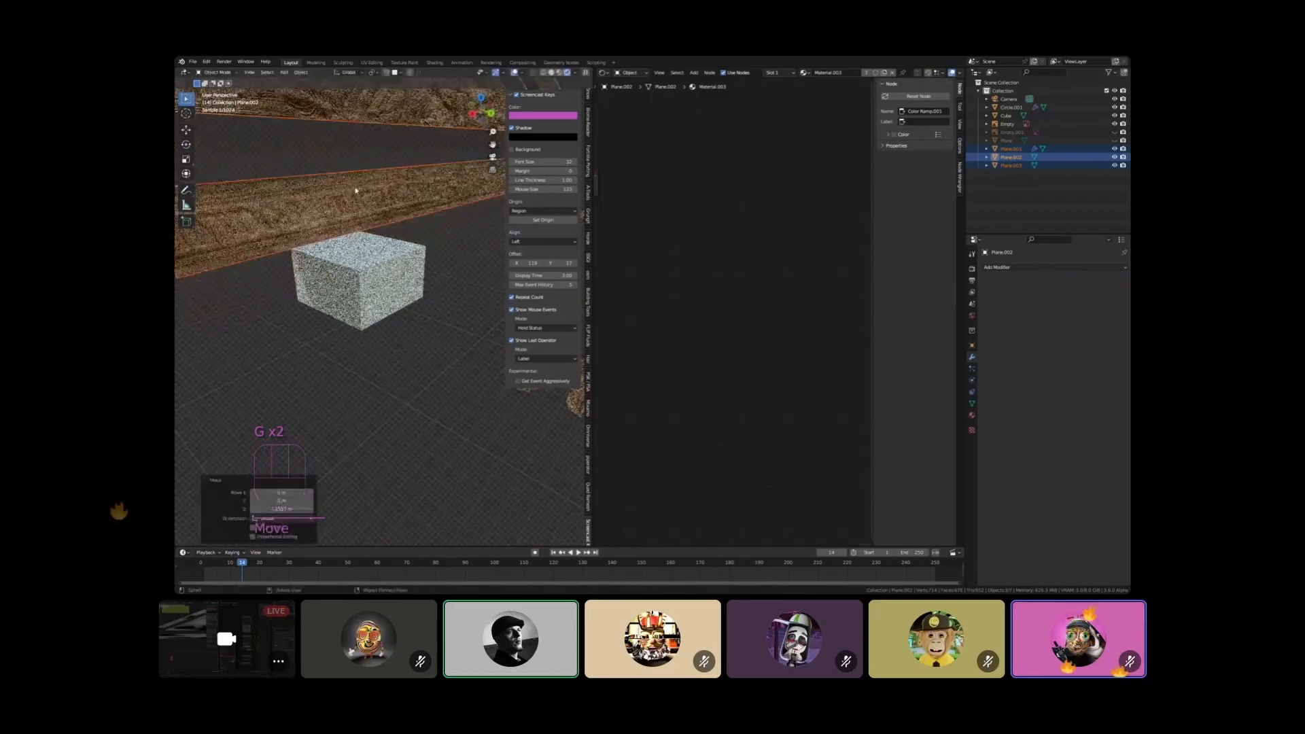
# Fine-tune the height of the pediment parts along Z so their base sits directly on the cube
pyautogui.scroll(4, 334, 224)
pyautogui.moveTo(300, 270); pyautogui.dragTo(435, 311, button='middle')
pyautogui.press('g')
pyautogui.press('z')
pyautogui.click(316, 275)
pyautogui.scroll(3, 347, 261)
# Scale the cube along X so it spans the temple front beneath the pediment
pyautogui.click(364, 288)
pyautogui.scroll(-5, 365, 288)
pyautogui.scroll(-3, 388, 301)
pyautogui.scroll(-4, 414, 319)
pyautogui.press('s')
pyautogui.press('x')
pyautogui.click(416, 379)
# Check the beam's end above the outer column and scale the beam again along X to adjust its overhang
pyautogui.keyDown('shift'); pyautogui.moveTo(416, 377); pyautogui.dragTo(431, 281, button='middle'); pyautogui.keyUp('shift')
pyautogui.scroll(5, 367, 339)
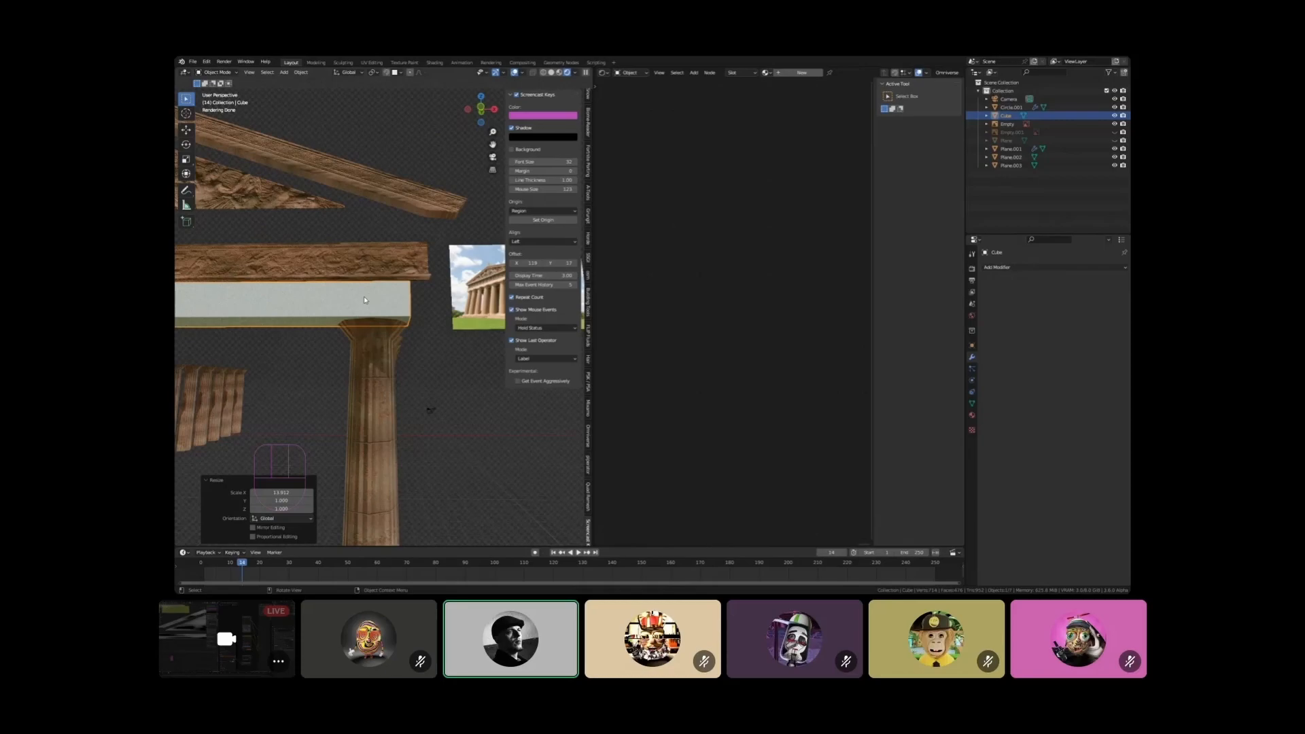
pyautogui.moveTo(364, 299); pyautogui.dragTo(424, 284, button='middle')
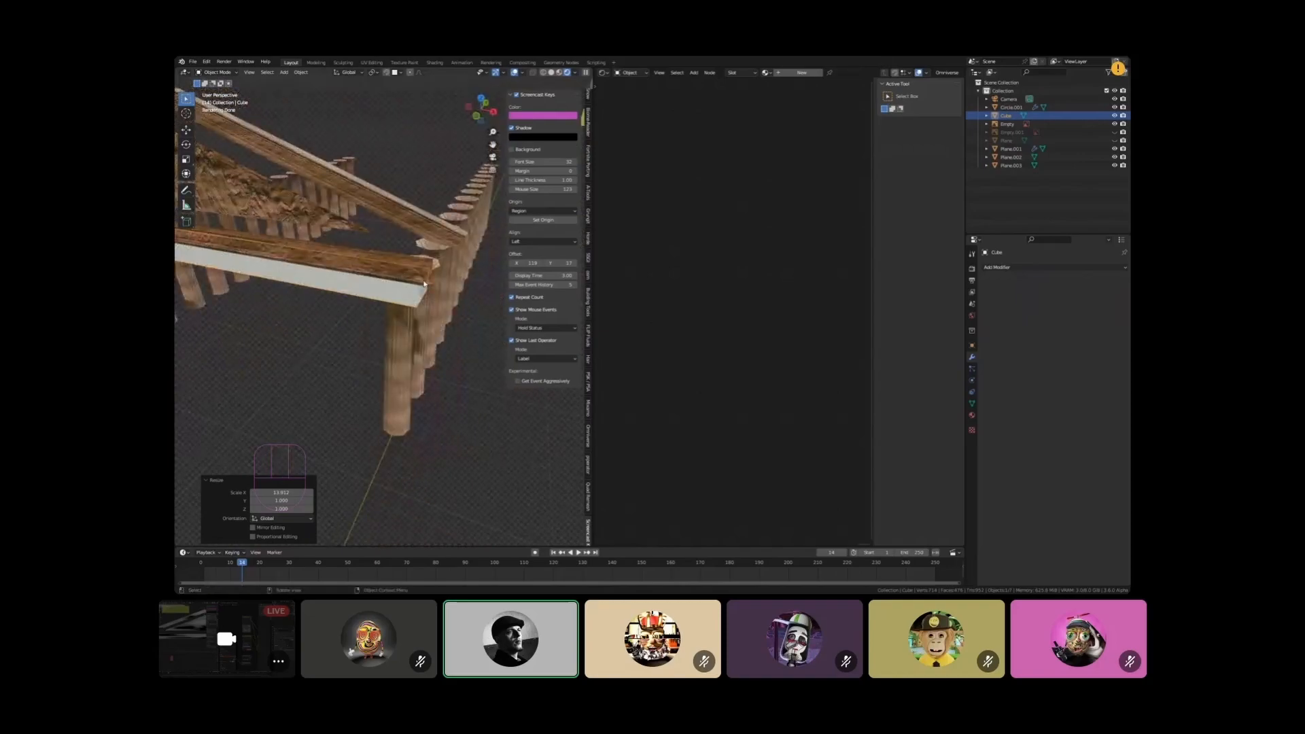
pyautogui.moveTo(371, 184); pyautogui.dragTo(437, 280, button='middle')
pyautogui.moveTo(434, 353); pyautogui.dragTo(415, 354, button='middle')
pyautogui.keyDown('shift'); pyautogui.moveTo(468, 227); pyautogui.dragTo(490, 198, button='middle'); pyautogui.keyUp('shift')
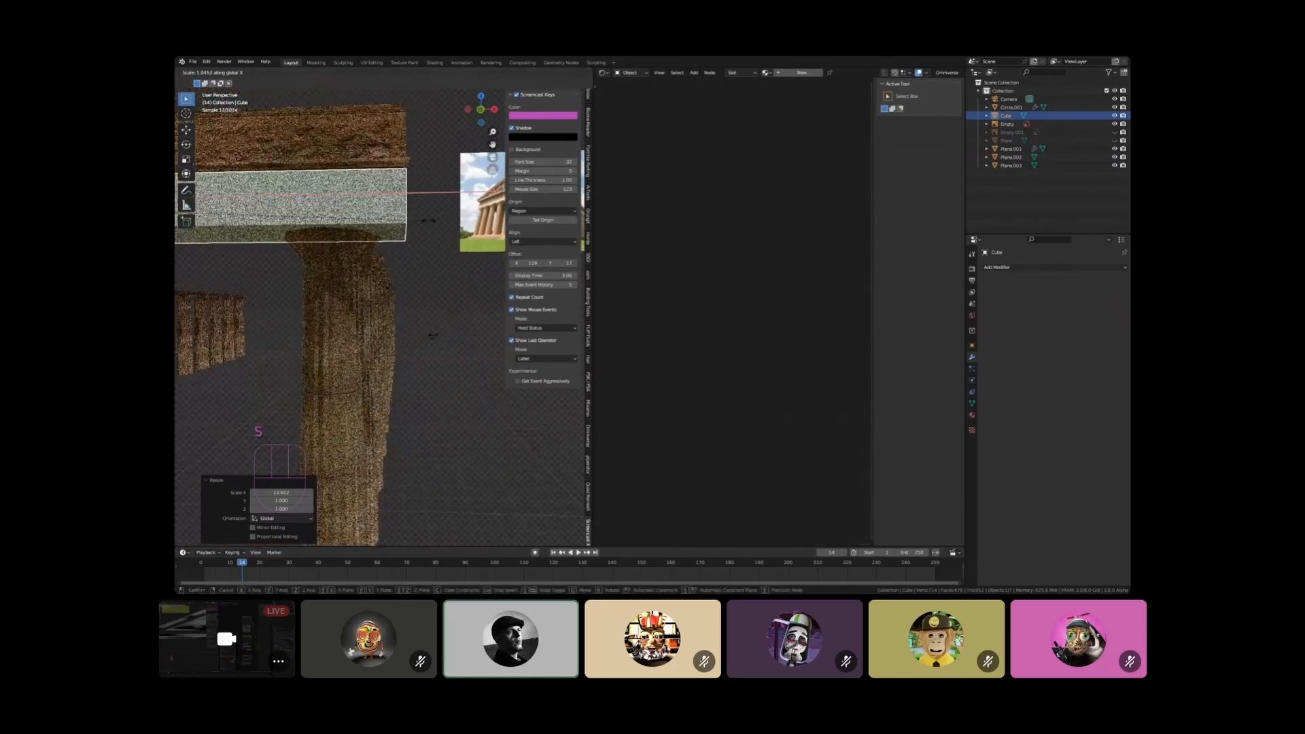
pyautogui.click(429, 221)
# Move the beam's inner long face about 1 m along Y over the column capital
pyautogui.moveTo(382, 185); pyautogui.dragTo(314, 262, button='middle')
pyautogui.press('Tab')
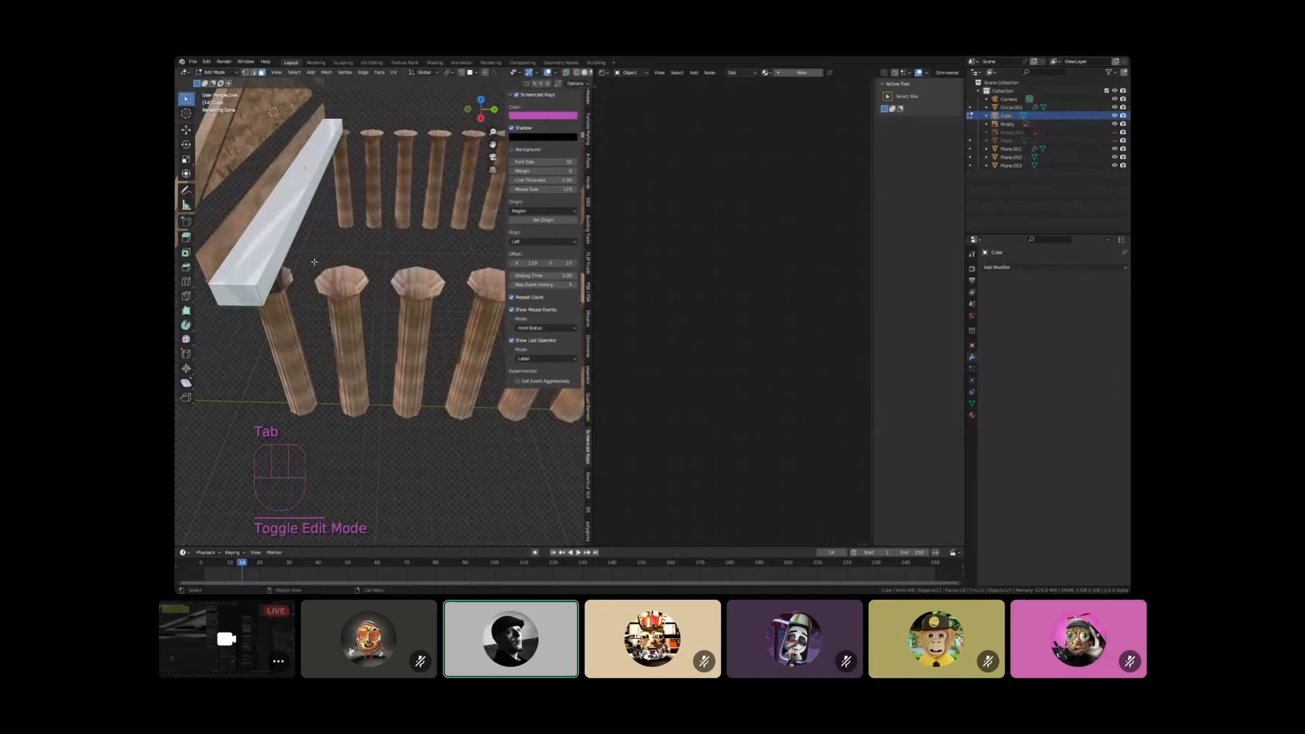
pyautogui.click(275, 265)
pyautogui.scroll(2, 275, 267)
pyautogui.moveTo(275, 277); pyautogui.dragTo(303, 233, button='middle')
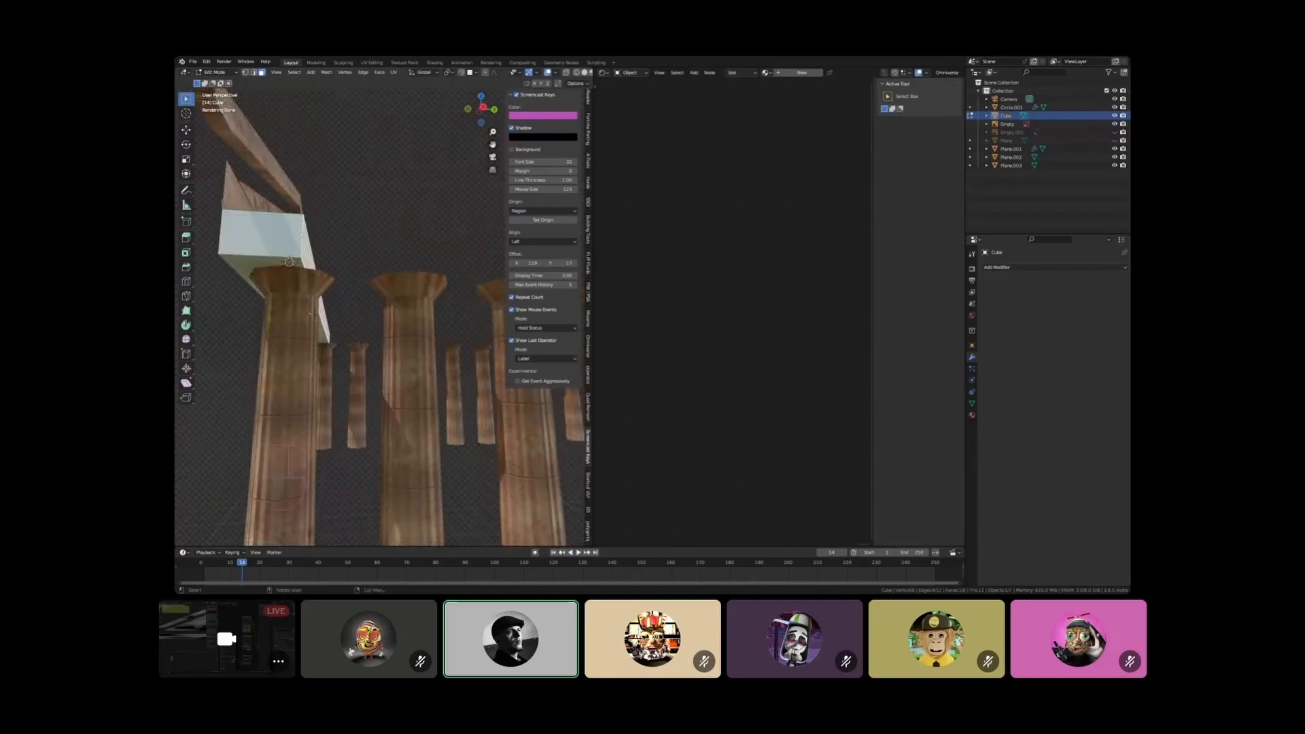
pyautogui.press('g')
pyautogui.press('y')
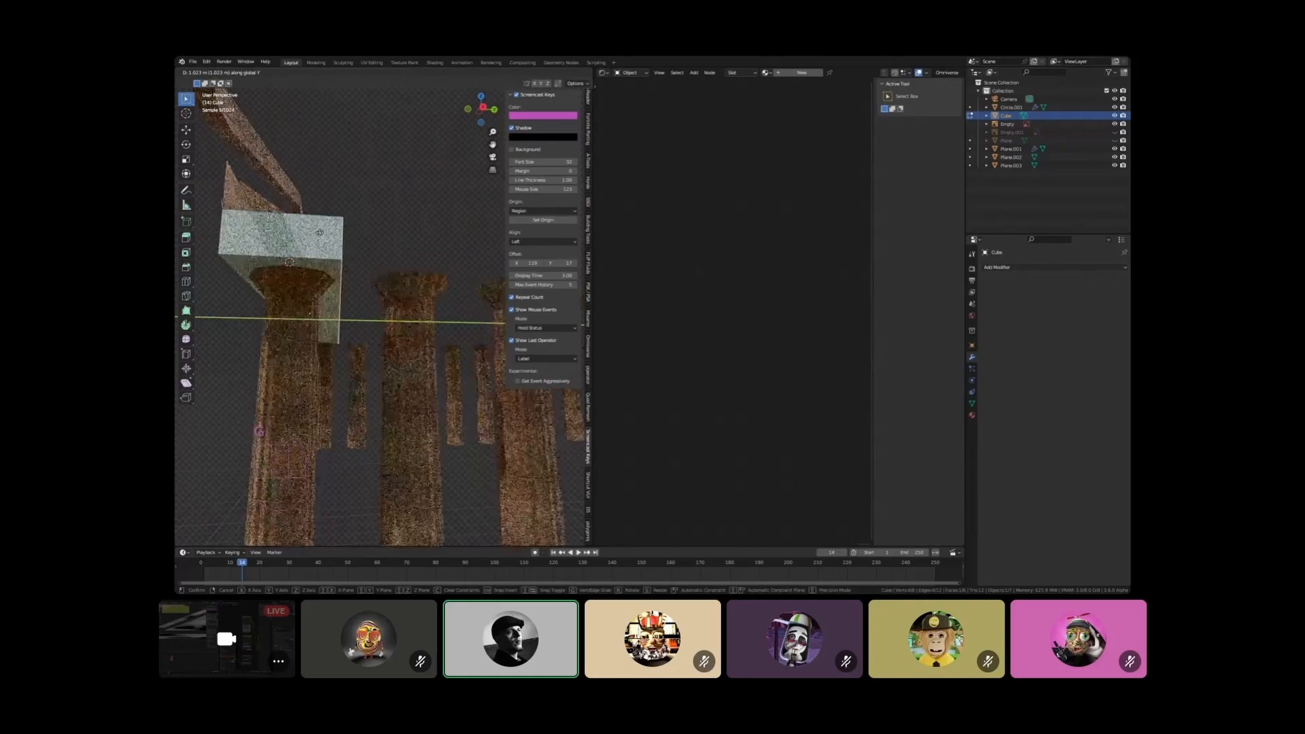
pyautogui.click(319, 233)
# Nudge the beam's inner long face along Y to line up with the inner edge of the capital
pyautogui.scroll(5, 318, 232)
pyautogui.press('g')
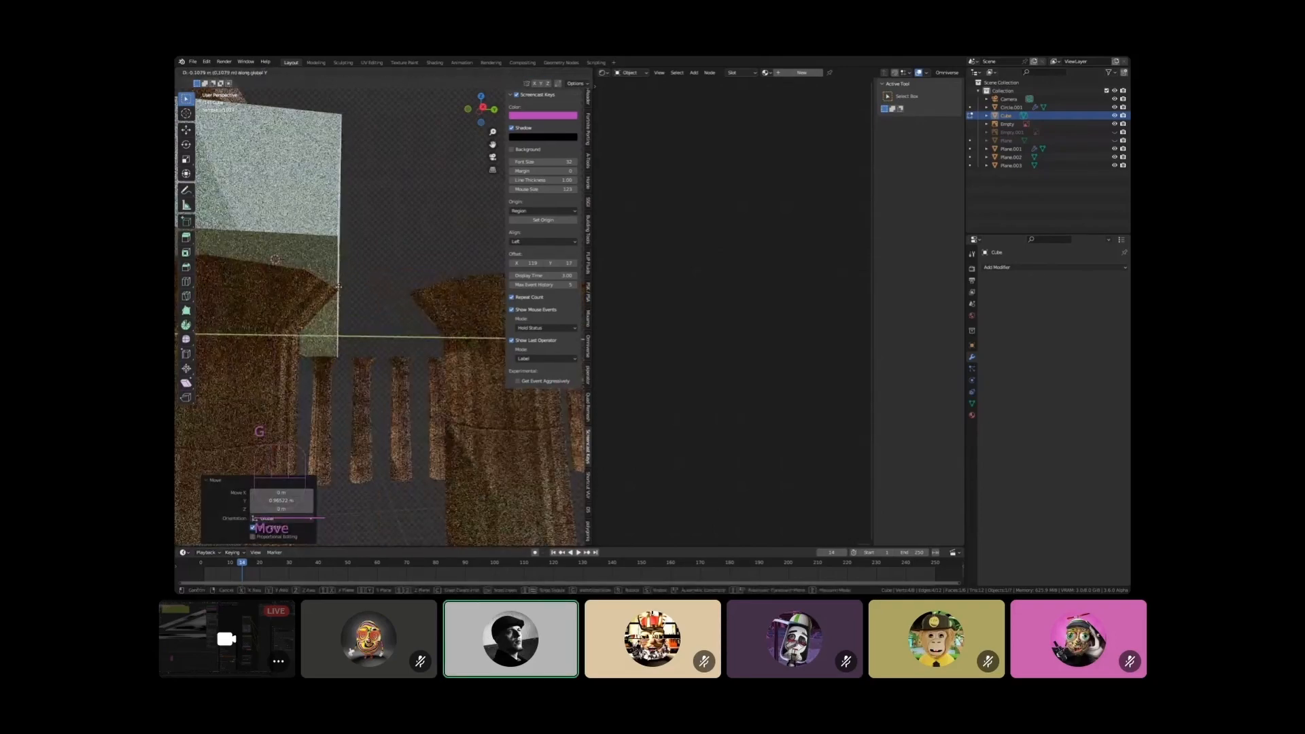
pyautogui.click(338, 287)
pyautogui.scroll(3, 338, 286)
pyautogui.press('g')
pyautogui.press('y')
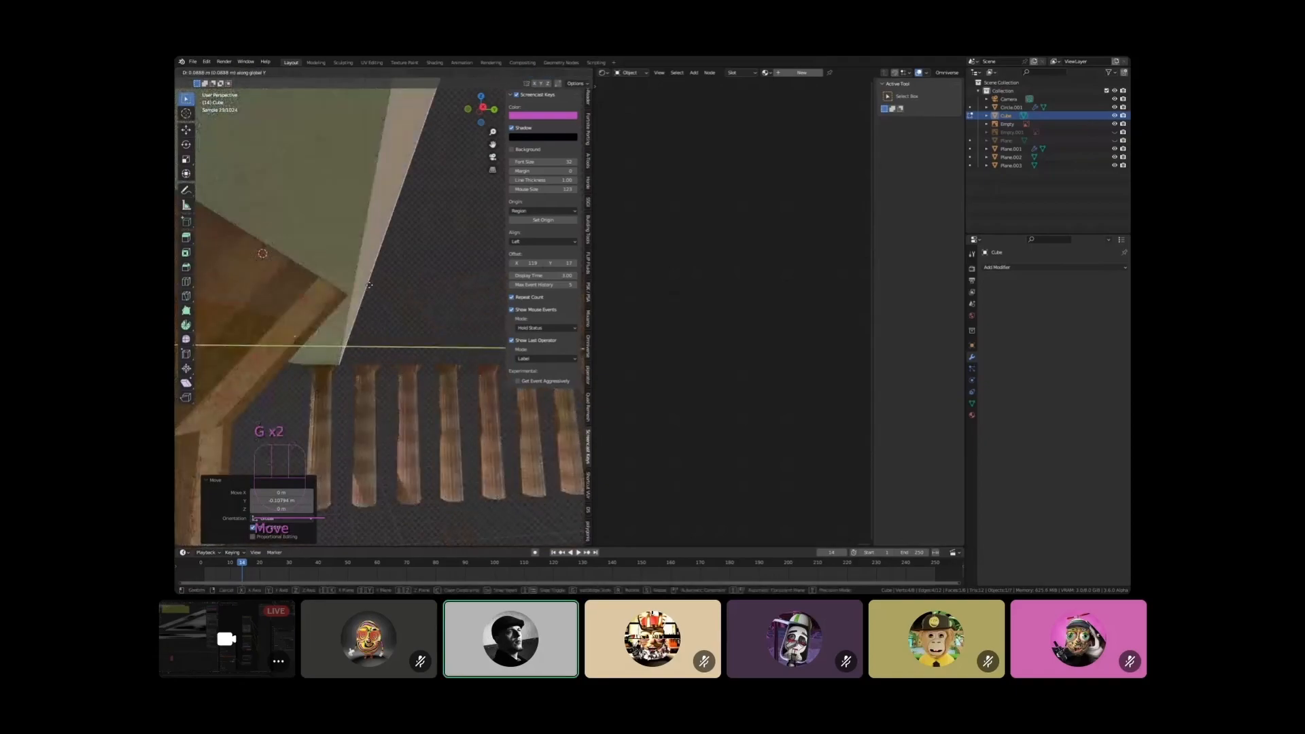
pyautogui.click(369, 285)
# Move the beam's front long face along Y to line up with the outer edge of the capital
pyautogui.scroll(-4, 369, 285)
pyautogui.moveTo(369, 285); pyautogui.dragTo(292, 234, button='middle')
pyautogui.click(307, 245)
pyautogui.press('g')
pyautogui.press('y')
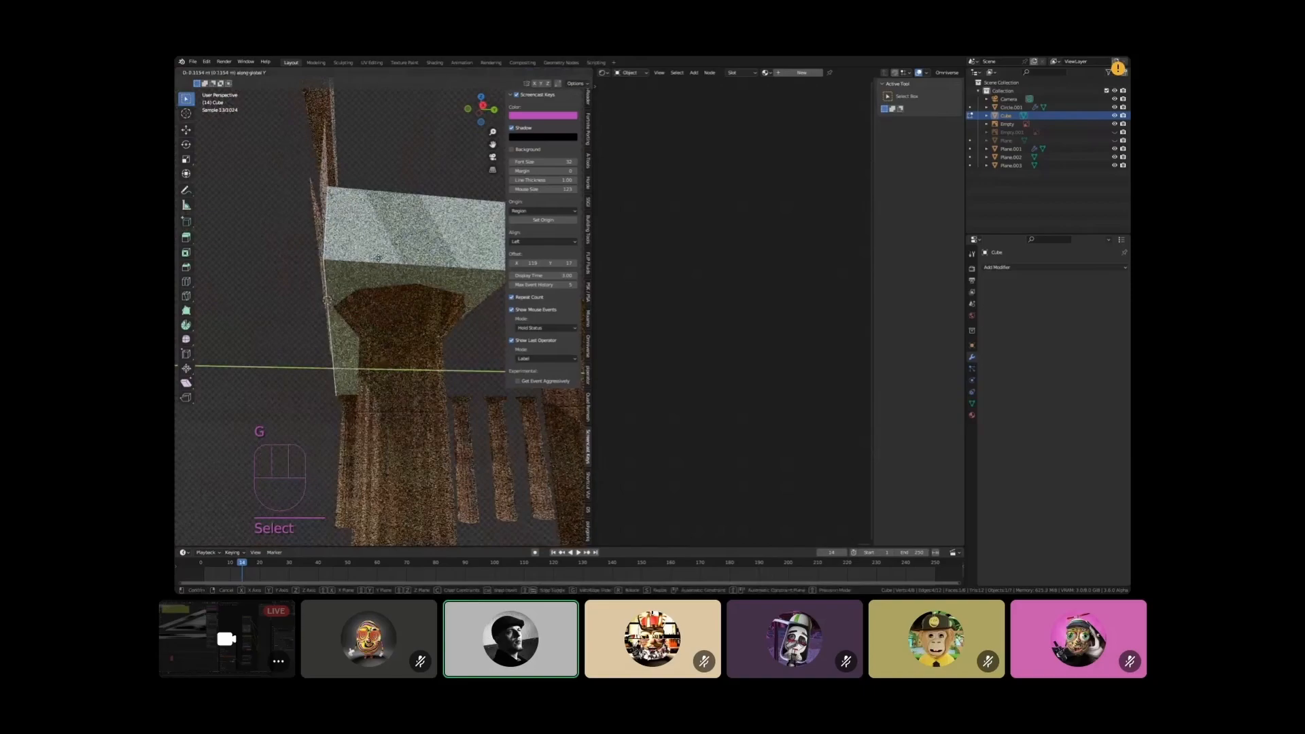
pyautogui.click(379, 258)
pyautogui.keyDown('shift'); pyautogui.moveTo(380, 259); pyautogui.dragTo(313, 261, button='middle'); pyautogui.keyUp('shift')
pyautogui.press('g')
pyautogui.press('y')
pyautogui.click(316, 259)
pyautogui.press('Tab')
# Add a horizontal loop cut around the beam at mid-height and switch to face selection
pyautogui.scroll(-2, 267, 287)
pyautogui.press('Tab')
pyautogui.scroll(-2, 278, 271)
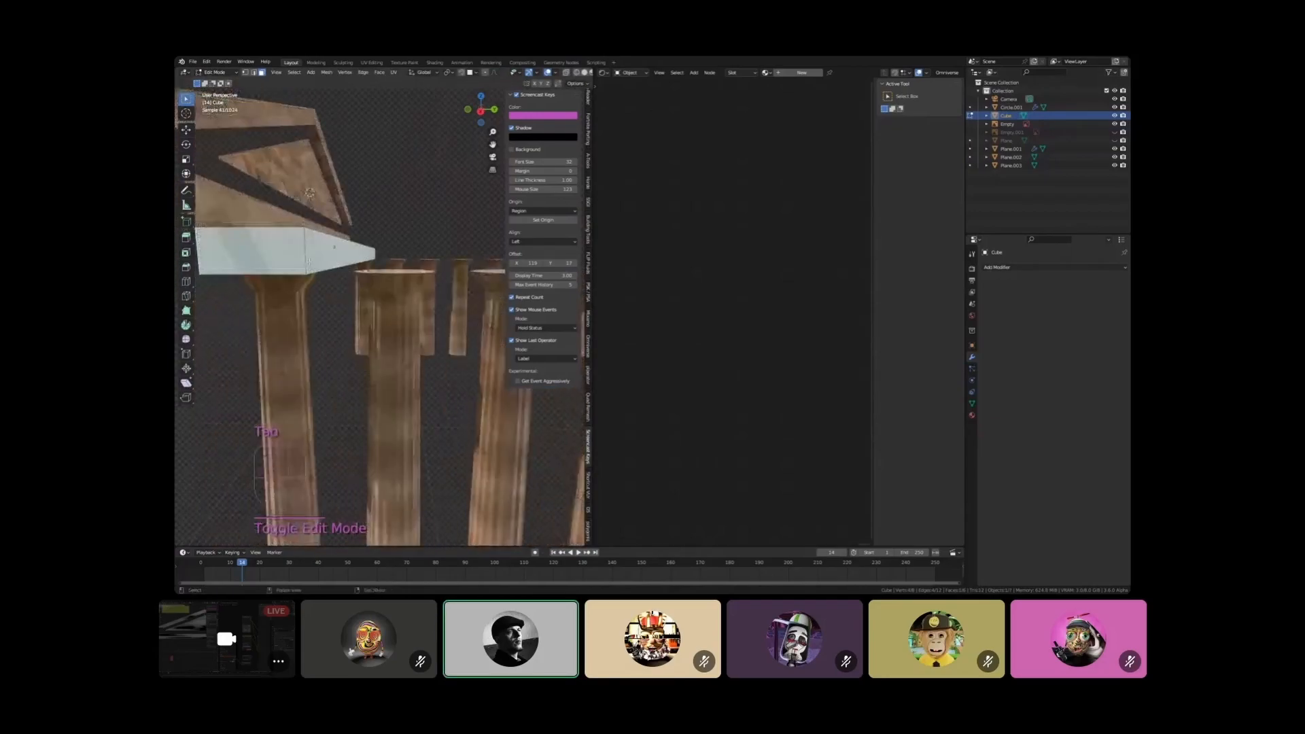
pyautogui.hotkey('ctrl', 'r')
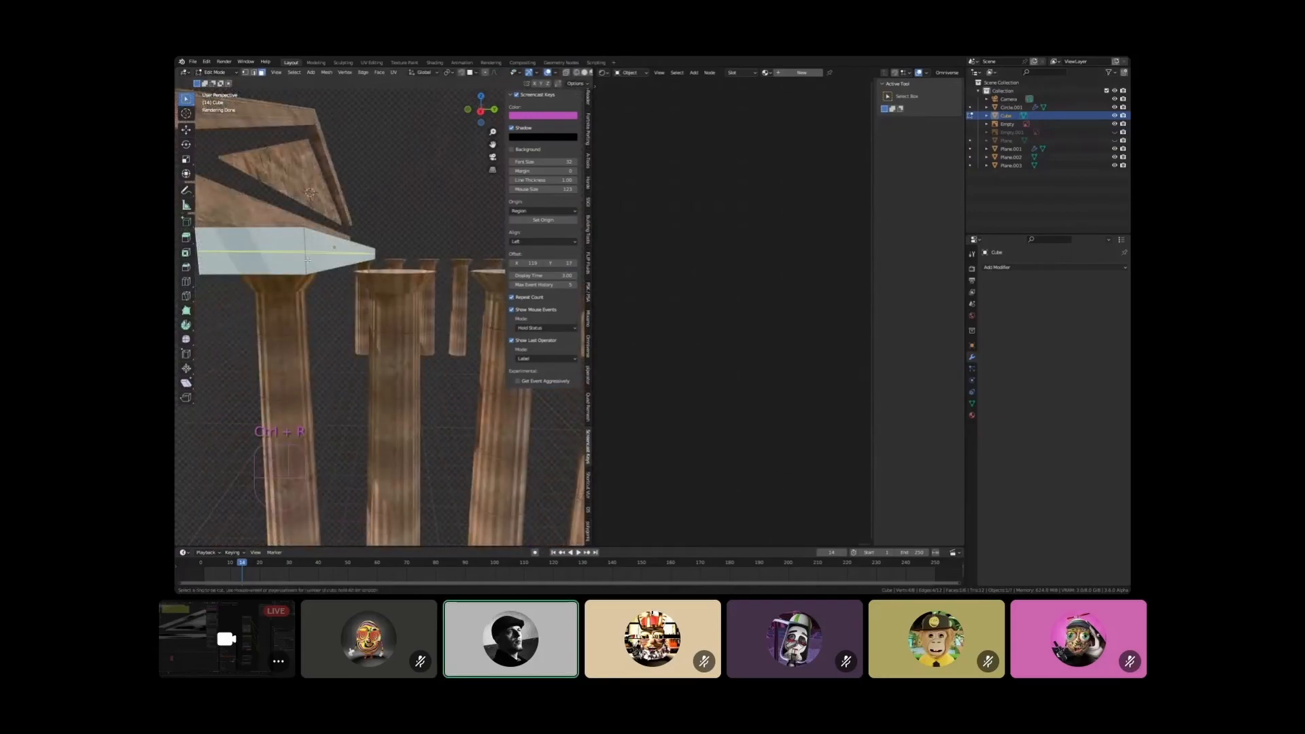
pyautogui.press('3')
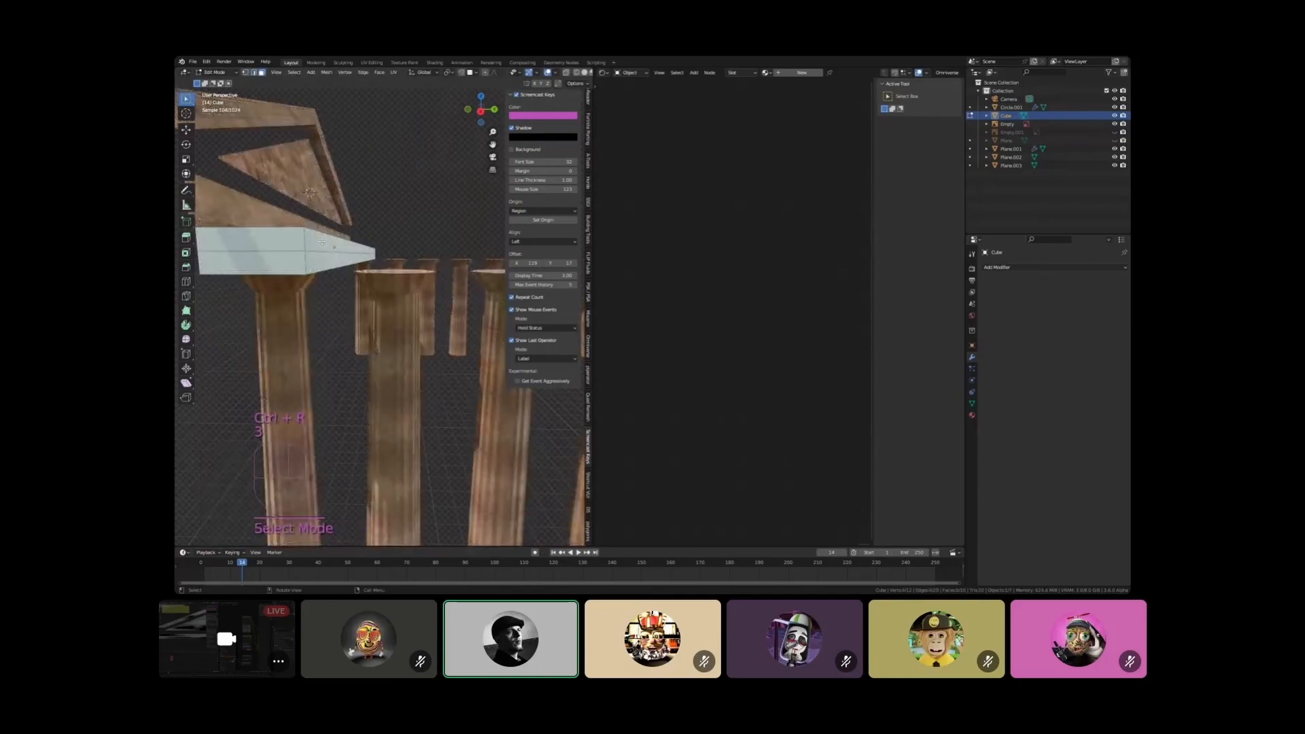
# Extrude the upper half of the beam's inner face towards the second column
pyautogui.press('KP_1')
pyautogui.press('KP_3')
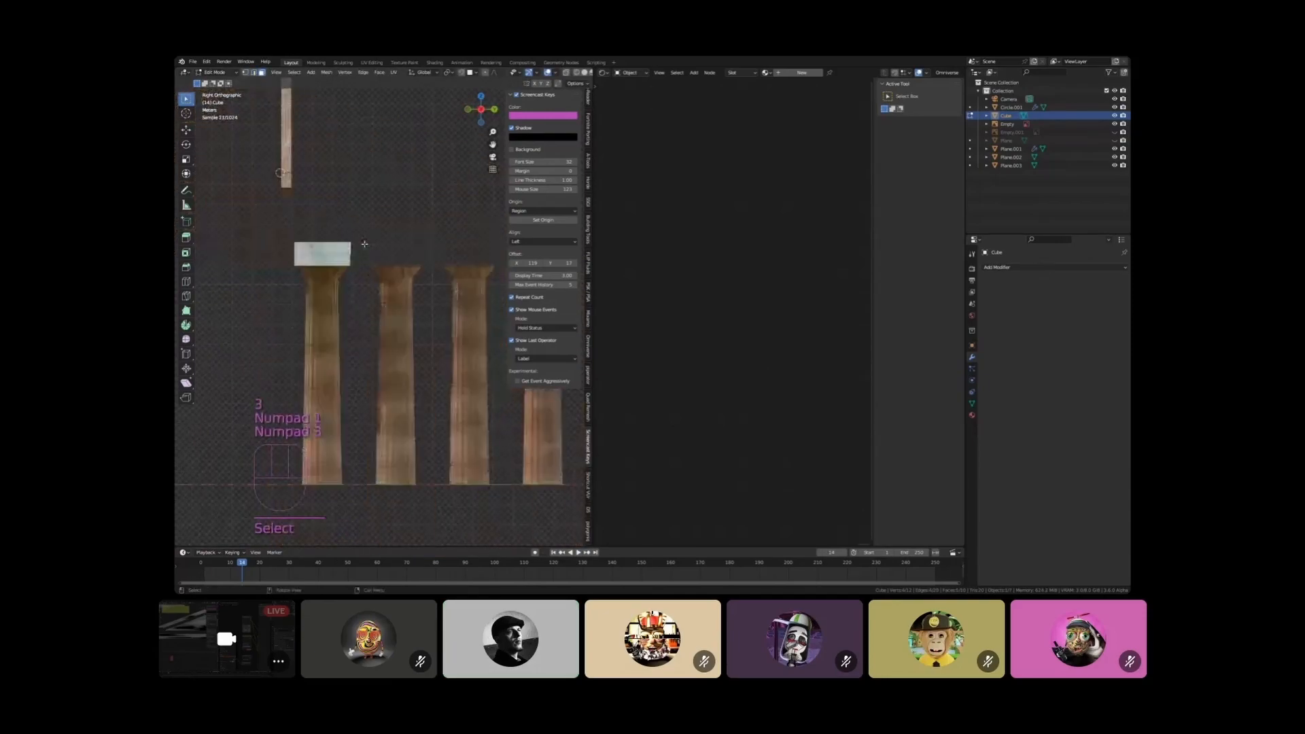
pyautogui.scroll(5, 365, 244)
pyautogui.press('e')
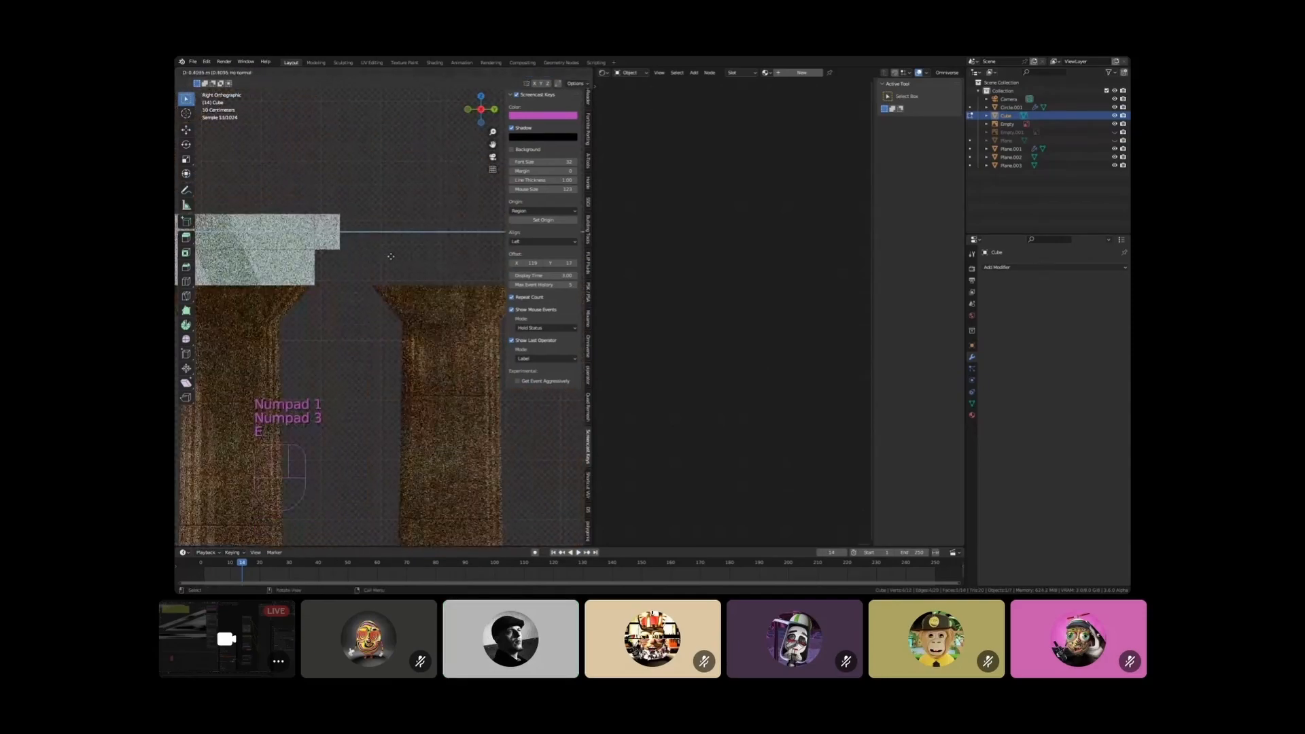
pyautogui.click(362, 263)
pyautogui.press('Tab')
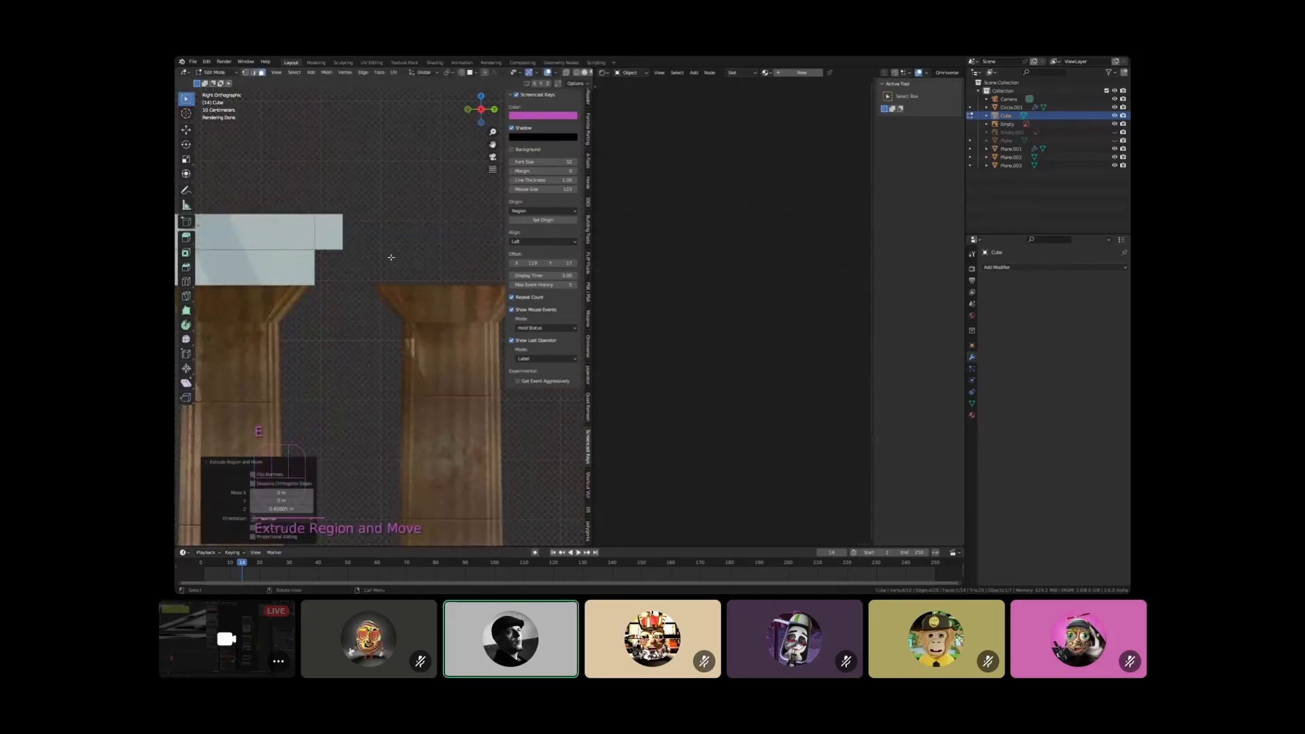
pyautogui.scroll(-3, 359, 263)
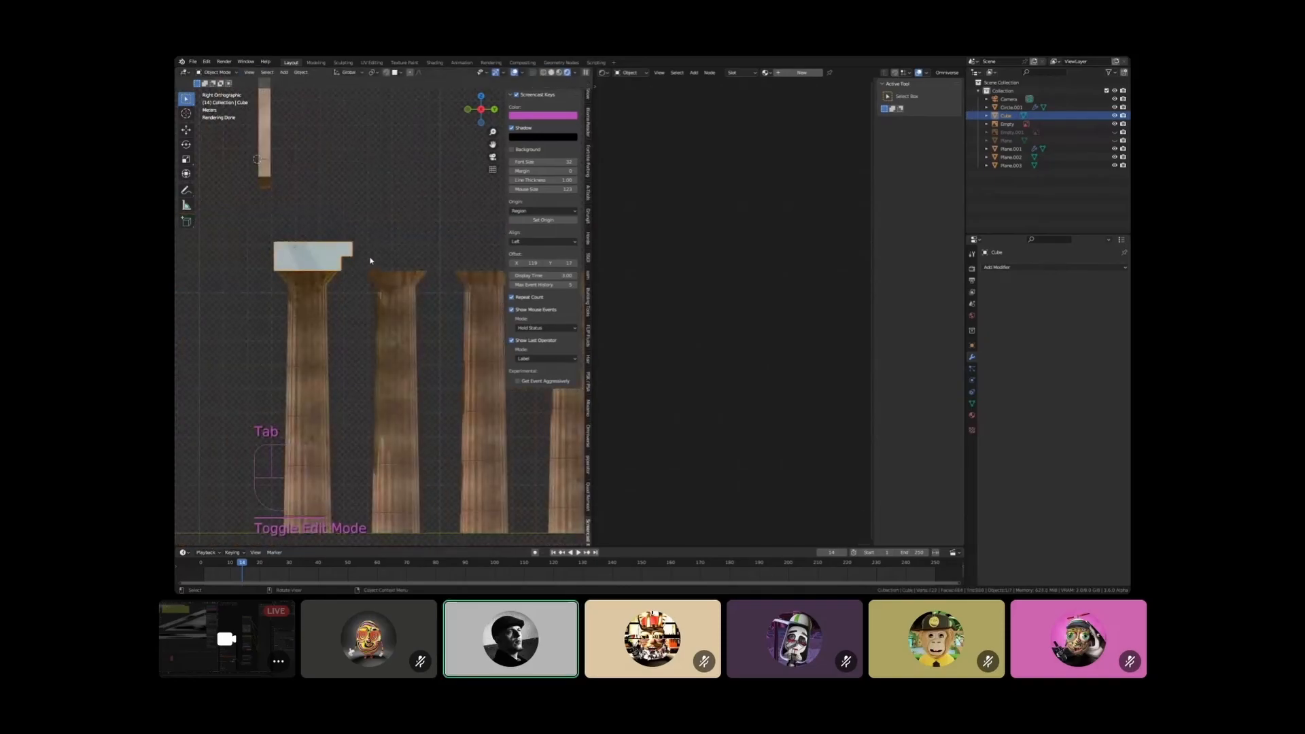
# Extend the extruded upper face further along Y into the gap between the first two columns
pyautogui.scroll(2, 368, 258)
pyautogui.moveTo(360, 255)
pyautogui.mouseDown(button='middle')
pyautogui.moveTo(343, 250)
pyautogui.moveTo(364, 260)
pyautogui.mouseUp(button='middle')
pyautogui.scroll(2, 345, 252)
pyautogui.press('Tab')
pyautogui.press('g')
pyautogui.click(373, 259)
pyautogui.press('KP_1')
pyautogui.press('KP_3')
pyautogui.press('g')
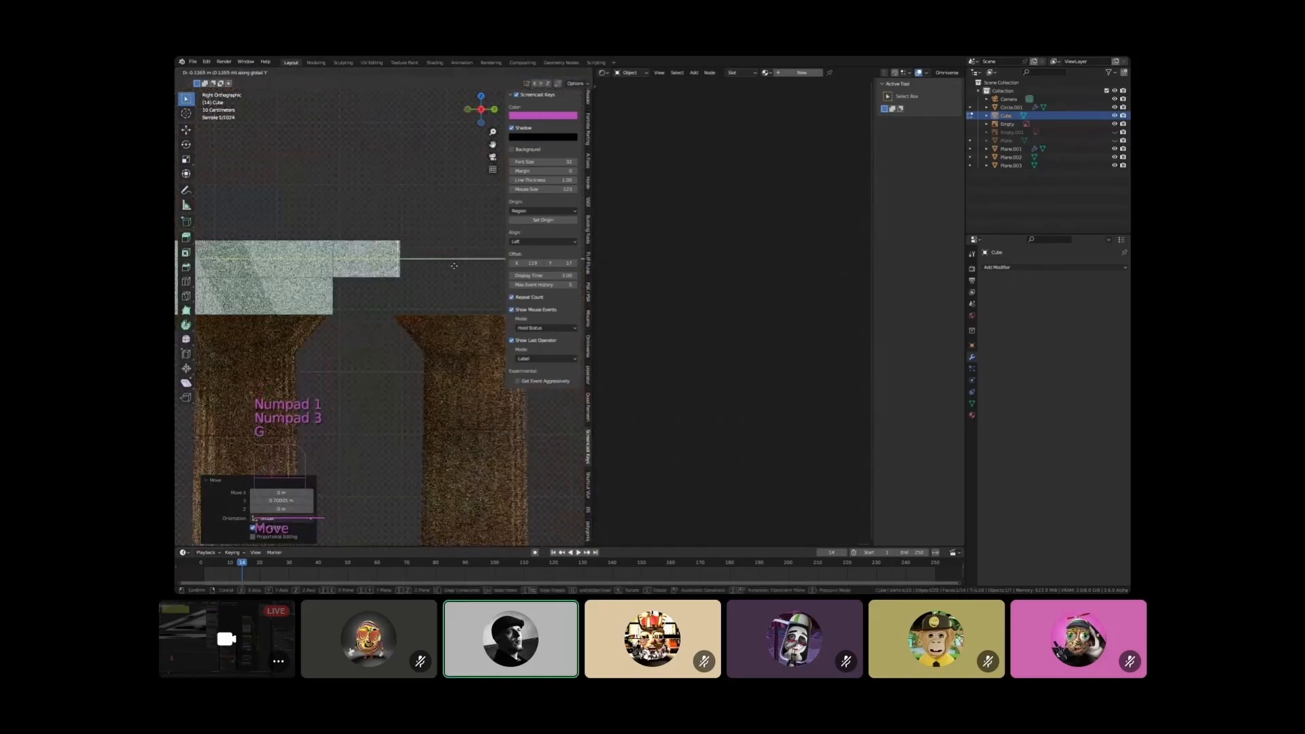
pyautogui.click(446, 266)
# Pull the extruded upper face back along Y so the block's length matches the column spacing
pyautogui.press('g')
pyautogui.press('y')
pyautogui.click(385, 257)
pyautogui.keyDown('shift'); pyautogui.moveTo(386, 257); pyautogui.dragTo(477, 241, button='middle'); pyautogui.keyUp('shift')
pyautogui.press('Tab')
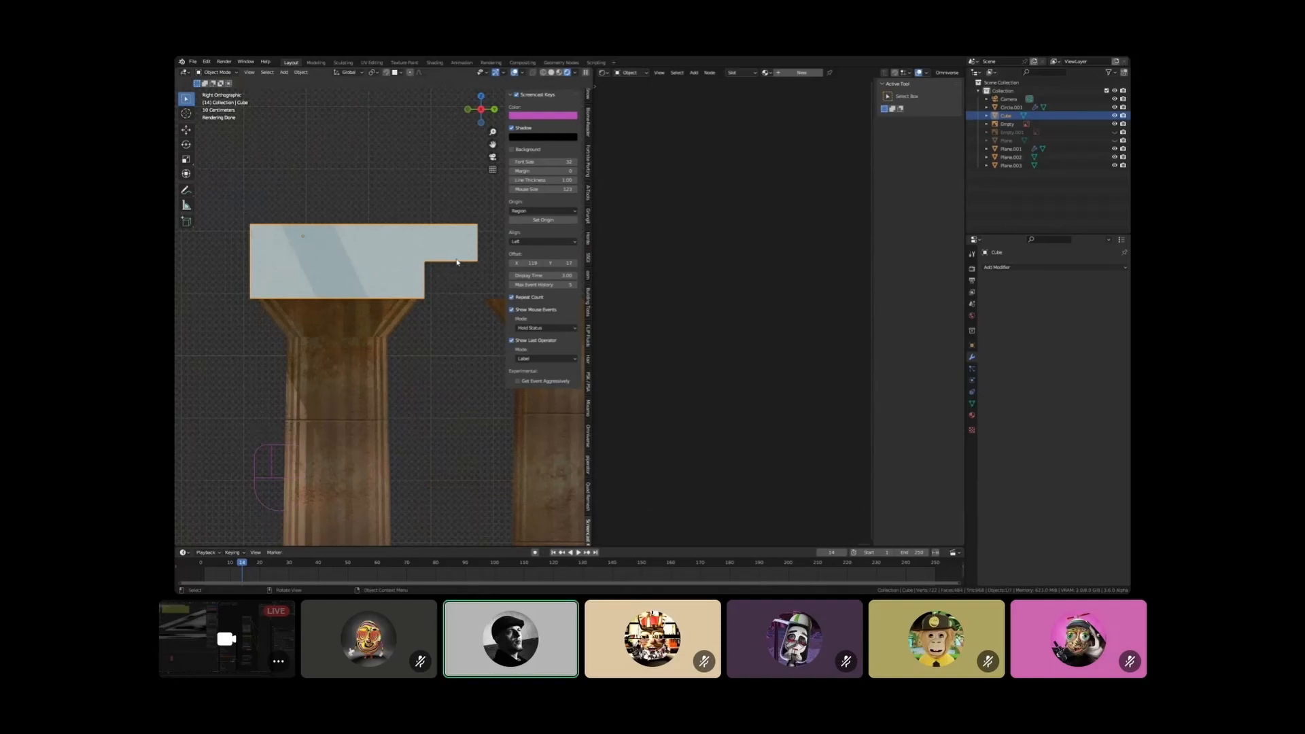
# Add an Array modifier to the beam with relative offset factors X 0 and Y 1, and enable Merge
pyautogui.keyDown('shift'); pyautogui.moveTo(458, 249); pyautogui.dragTo(359, 267, button='middle'); pyautogui.keyUp('shift')
pyautogui.scroll(-3, 360, 268)
pyautogui.click(1019, 267)
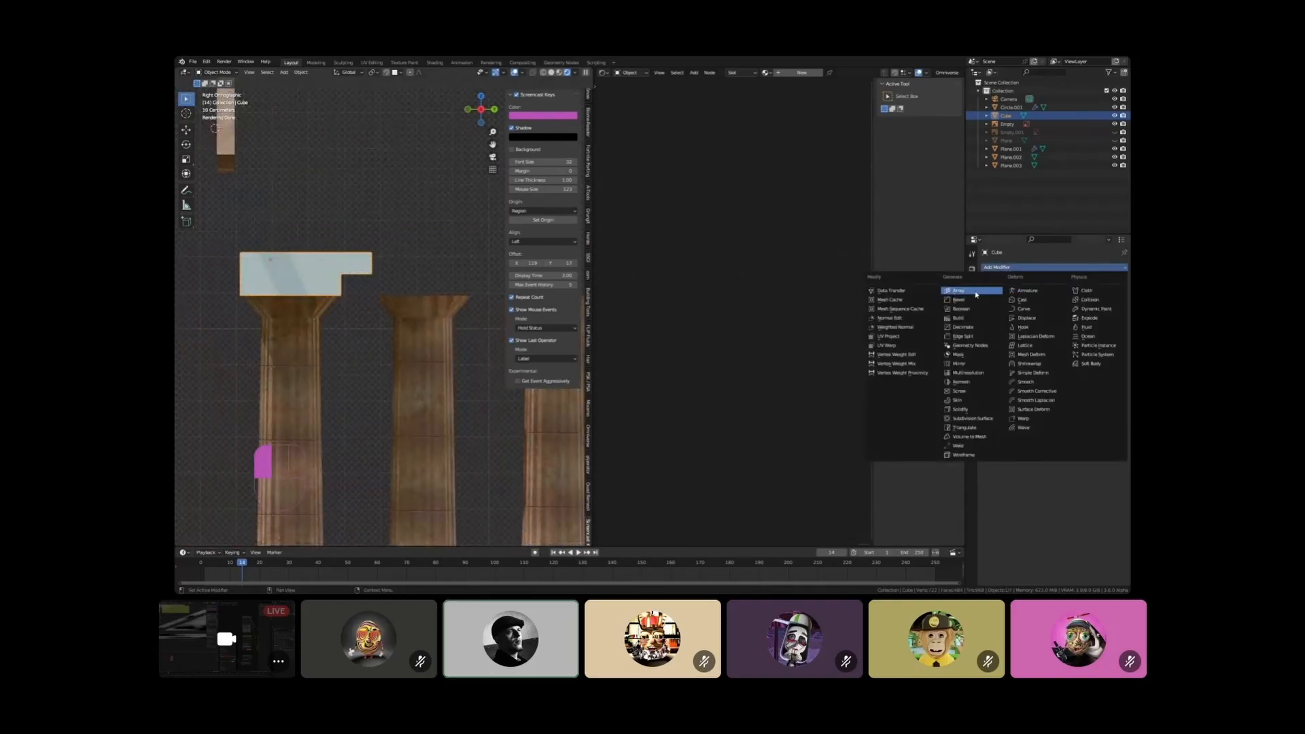
pyautogui.click(1033, 292)
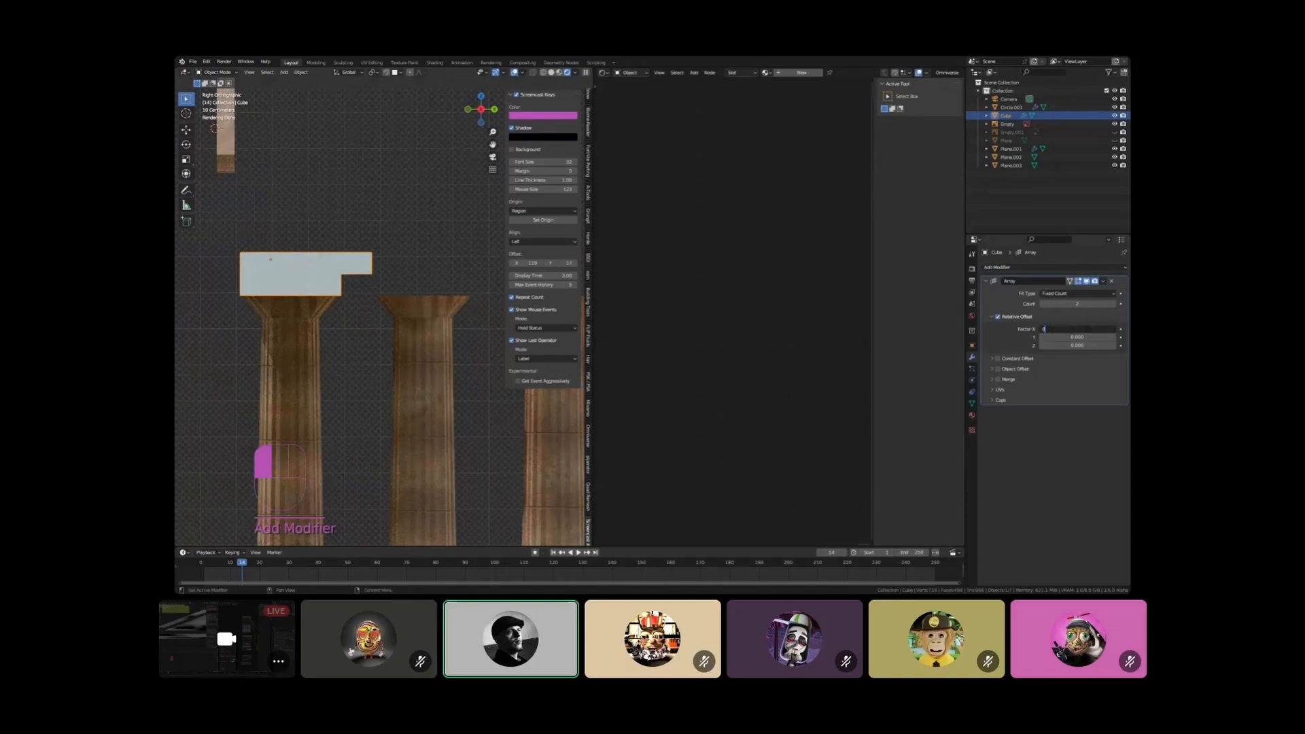
pyautogui.write('0')
pyautogui.press('Tab')
pyautogui.write('1')
pyautogui.press('Return')
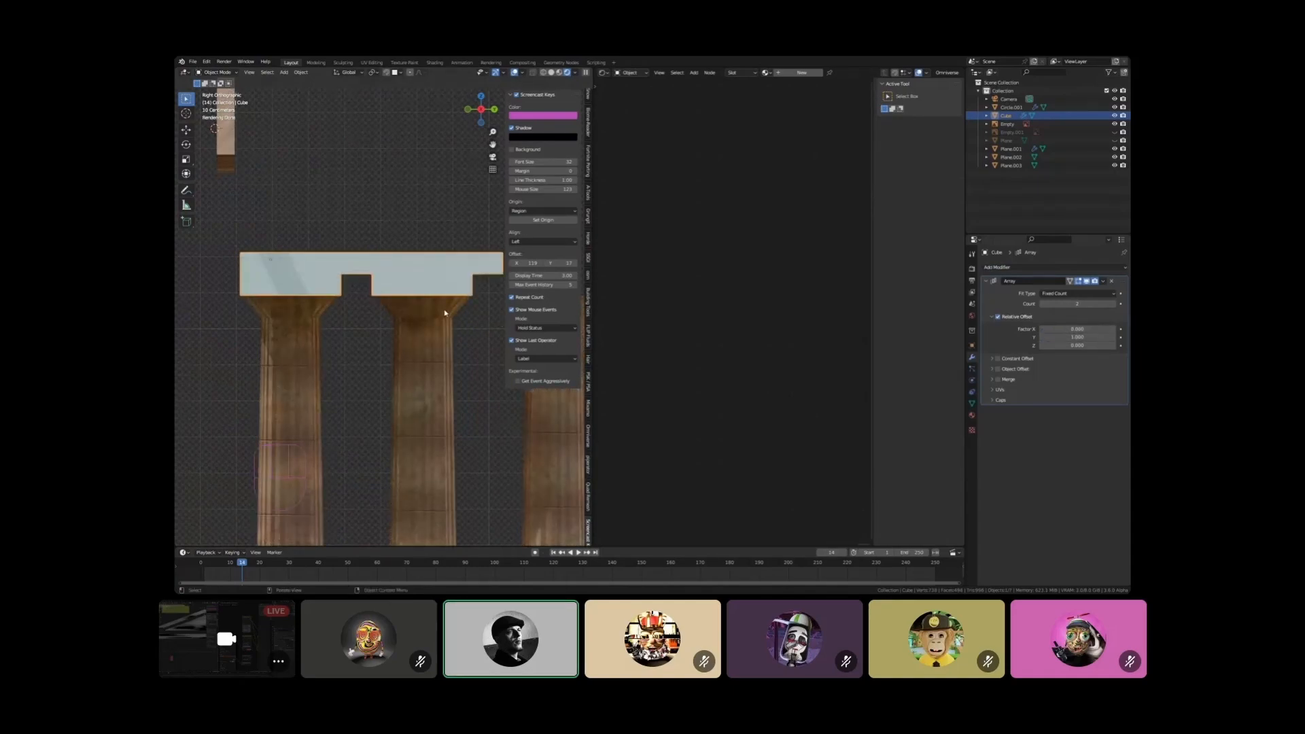
pyautogui.scroll(-3, 449, 303)
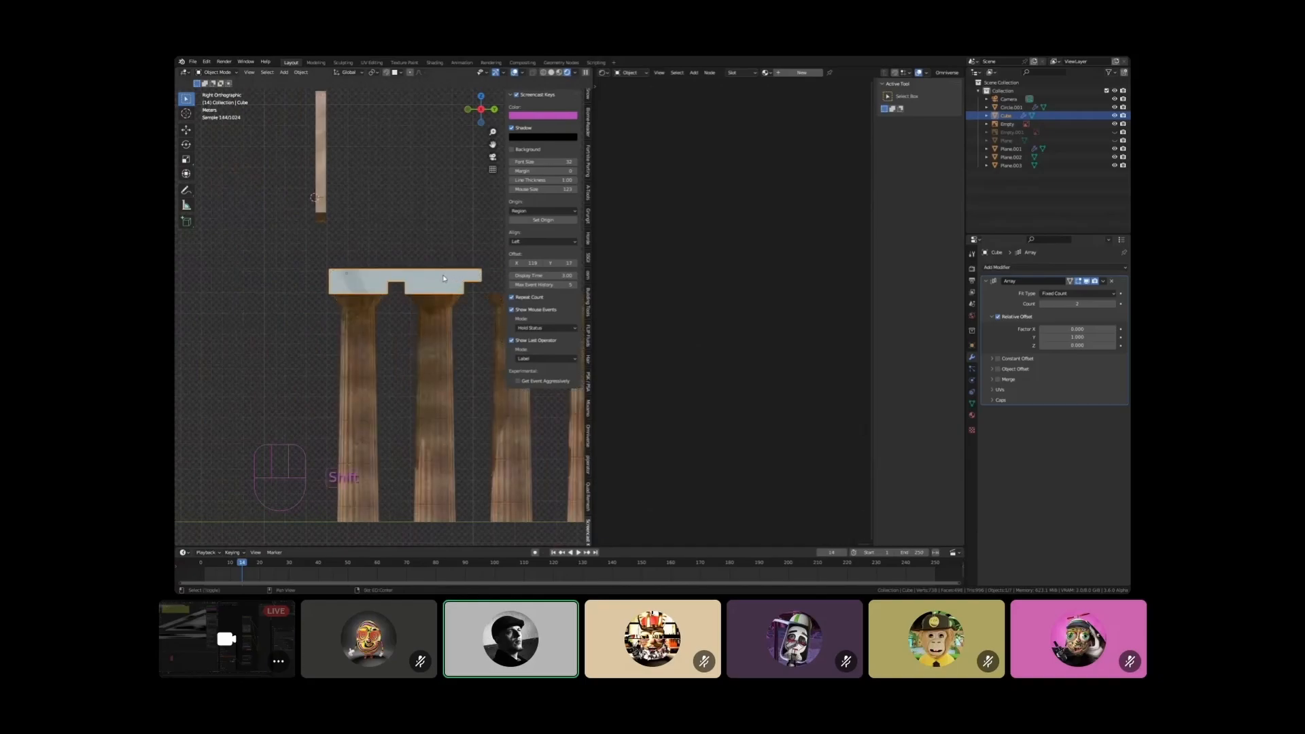
pyautogui.hscroll(3, 422, 282)
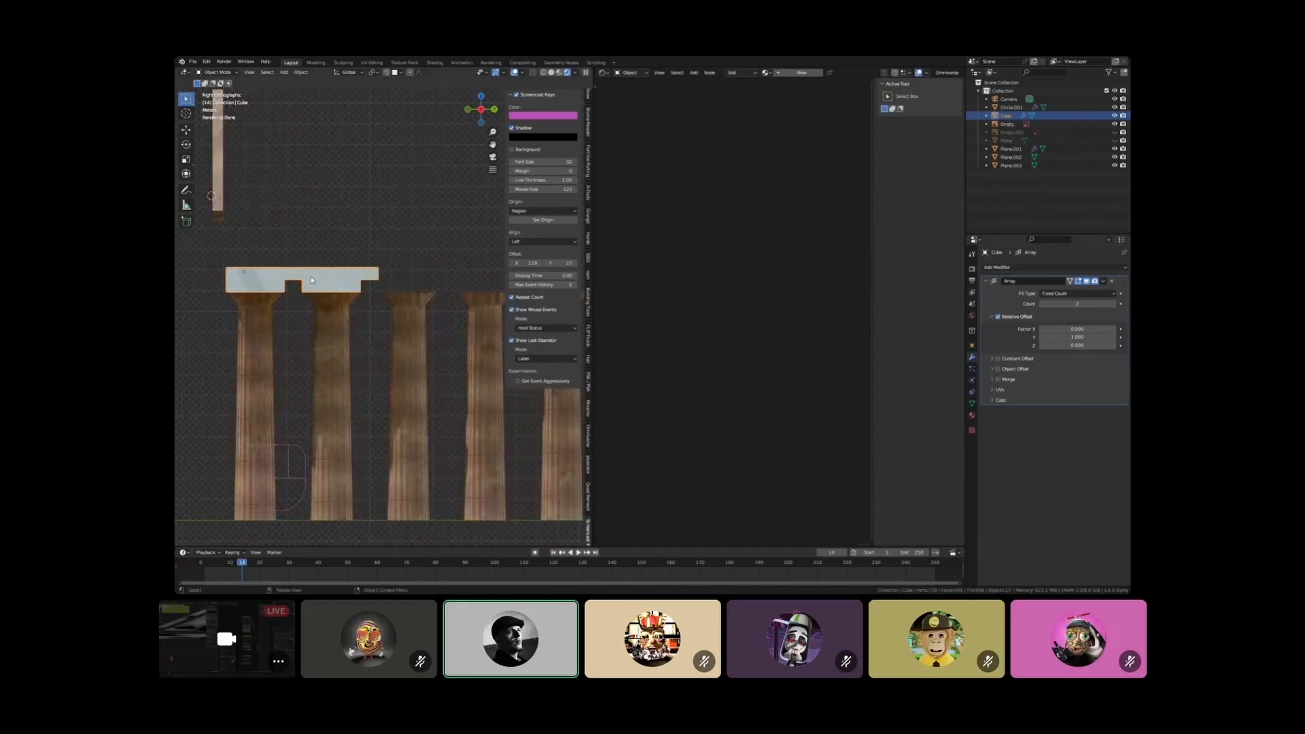
pyautogui.scroll(10, 312, 279)
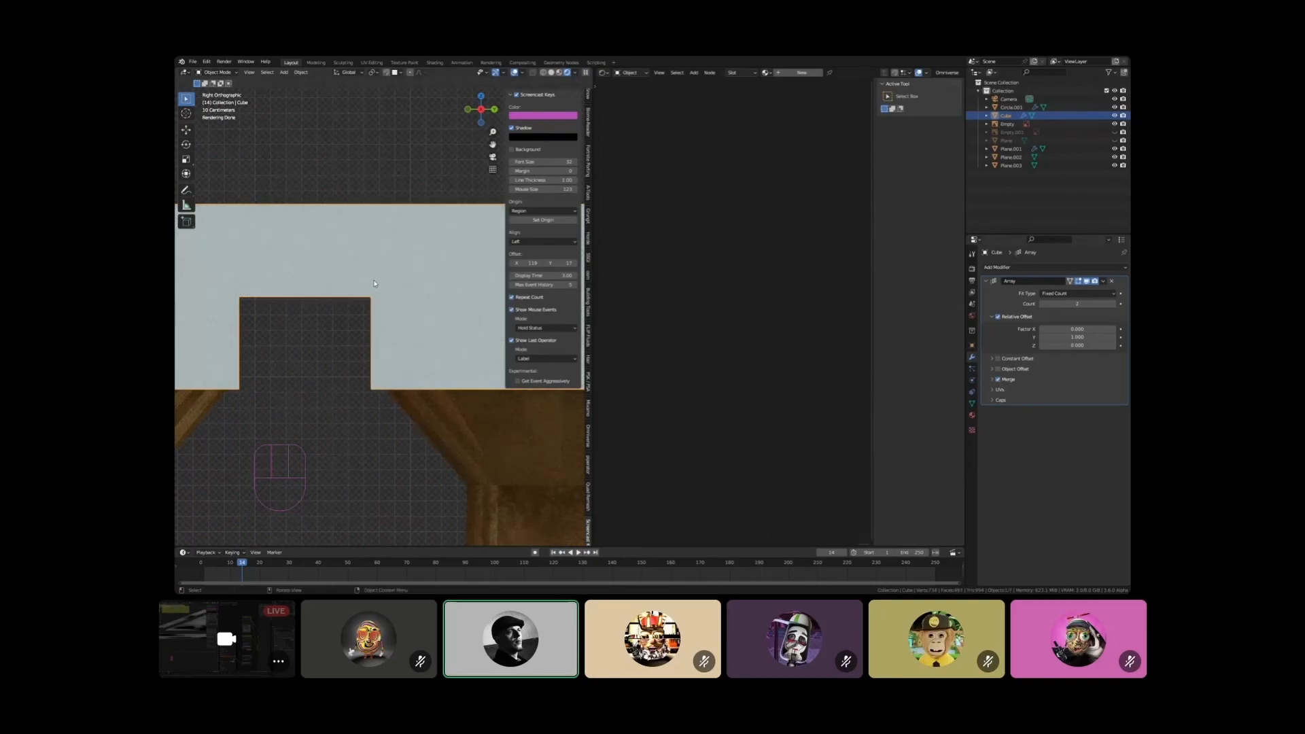
# Raise the beam's Array count to 14 so the blocks span the entire side row of columns
pyautogui.scroll(-9, 373, 284)
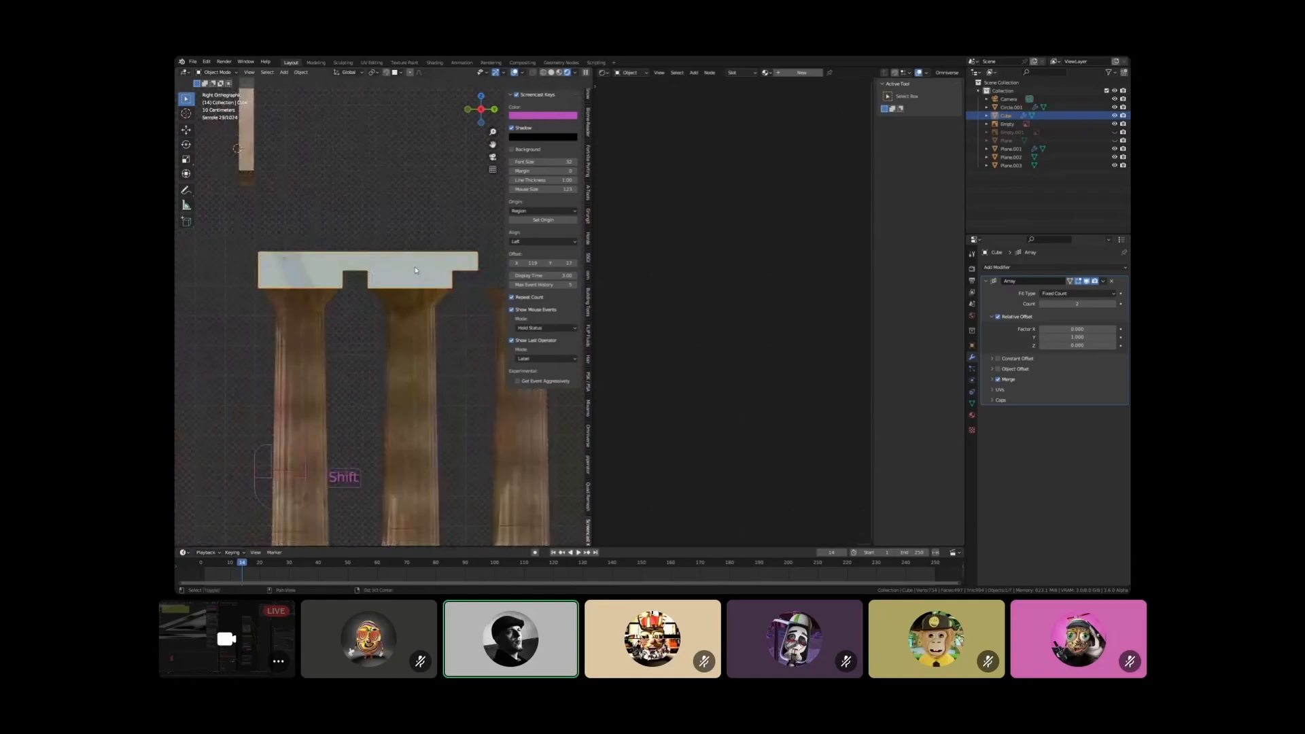
pyautogui.scroll(-3, 370, 288)
pyautogui.click(1112, 303)
pyautogui.keyDown('shift'); pyautogui.moveTo(417, 303); pyautogui.dragTo(196, 292, button='middle'); pyautogui.keyUp('shift')
pyautogui.click(1114, 303)
pyautogui.click(1114, 303)
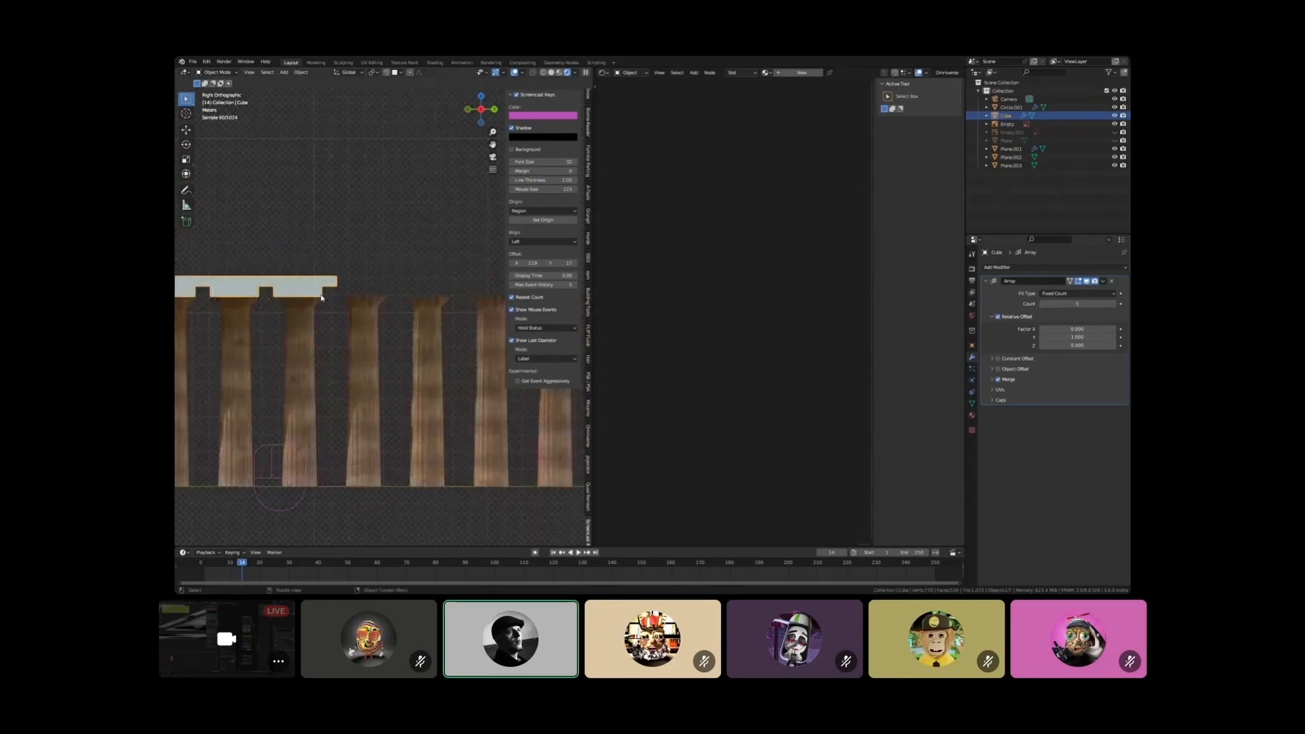
pyautogui.scroll(-4, 348, 283)
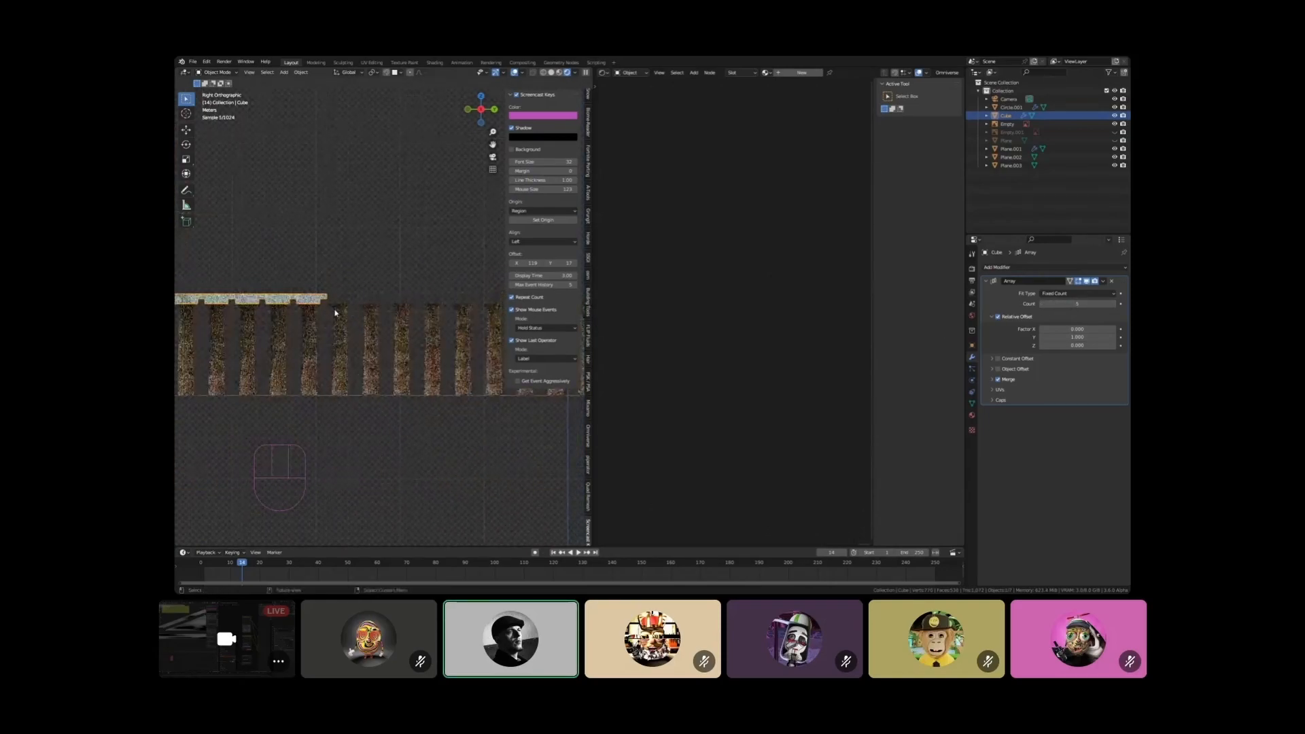
pyautogui.keyDown('shift'); pyautogui.moveTo(335, 312); pyautogui.dragTo(281, 358, button='middle'); pyautogui.keyUp('shift')
pyautogui.scroll(1, 361, 324)
pyautogui.scroll(-2, 334, 351)
pyautogui.scroll(8, 334, 351)
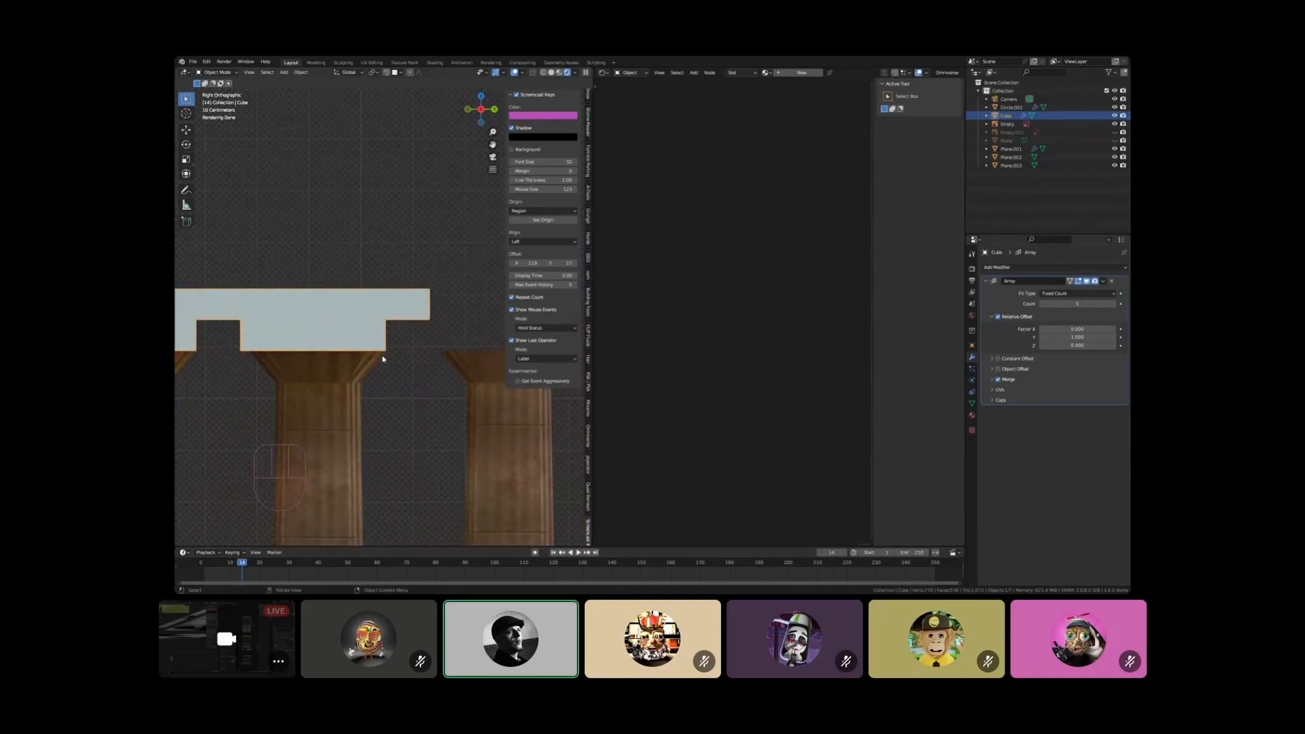
pyautogui.scroll(6, 384, 354)
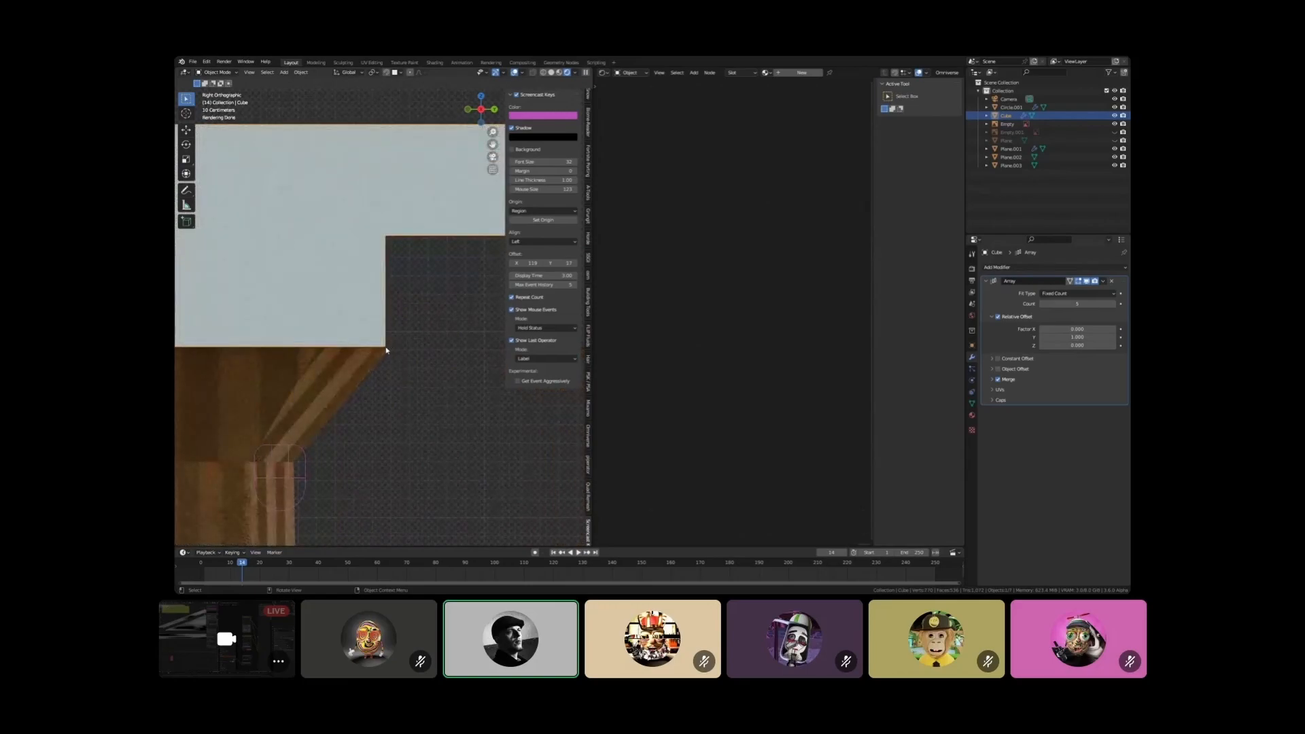
pyautogui.scroll(-5, 386, 350)
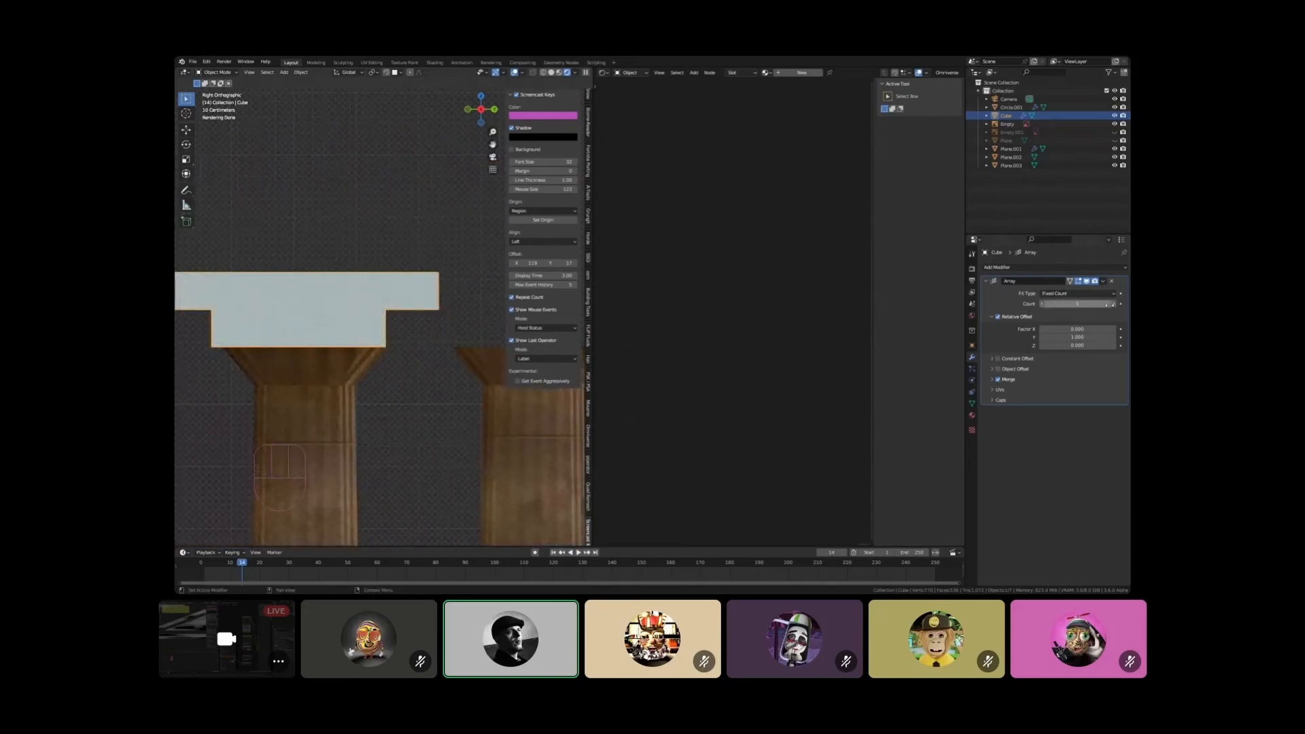
pyautogui.scroll(-13, 452, 343)
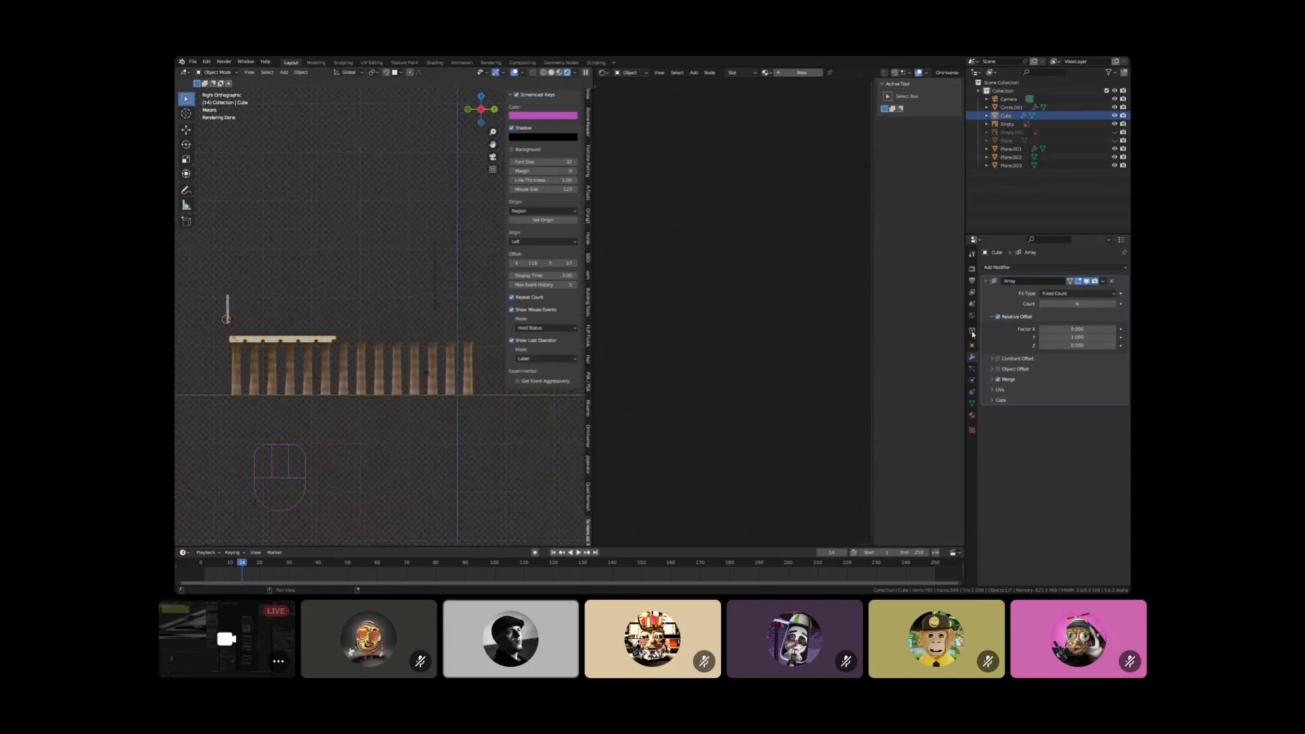
pyautogui.click(1113, 304)
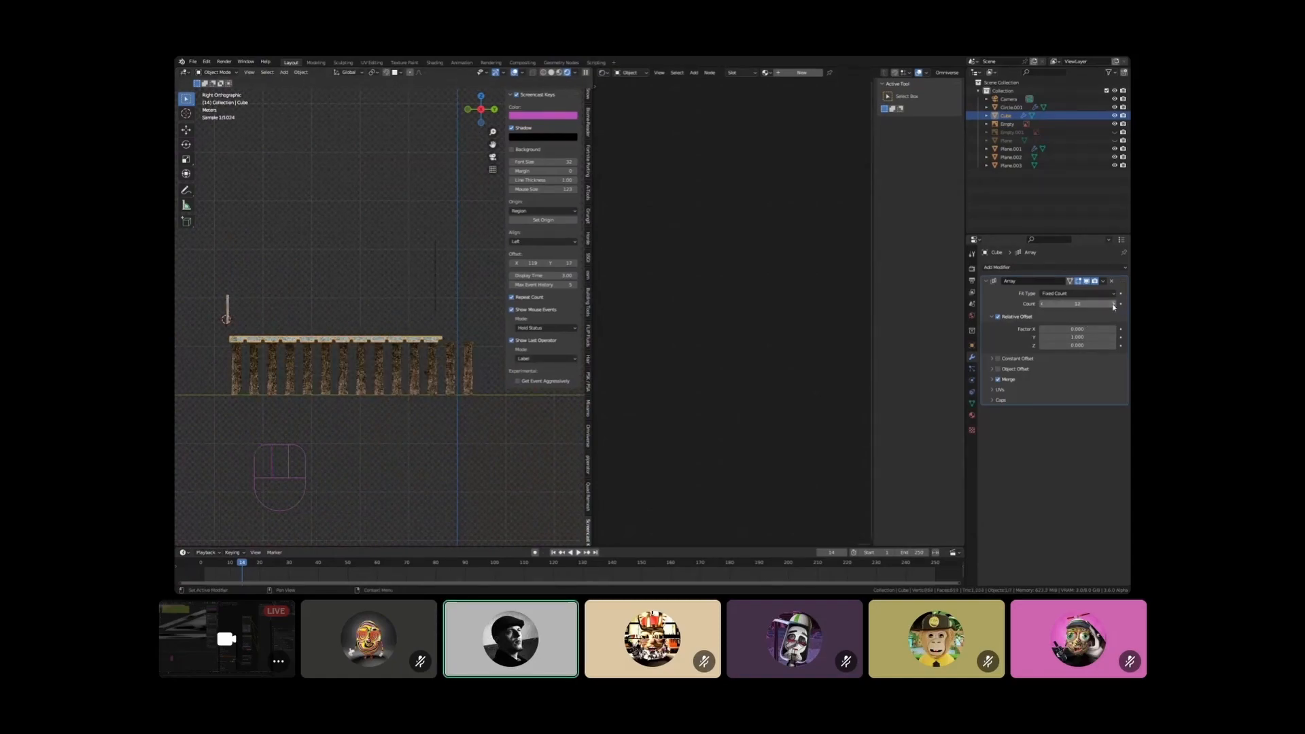
pyautogui.click(1113, 304)
pyautogui.click(1113, 304)
pyautogui.click(1113, 304)
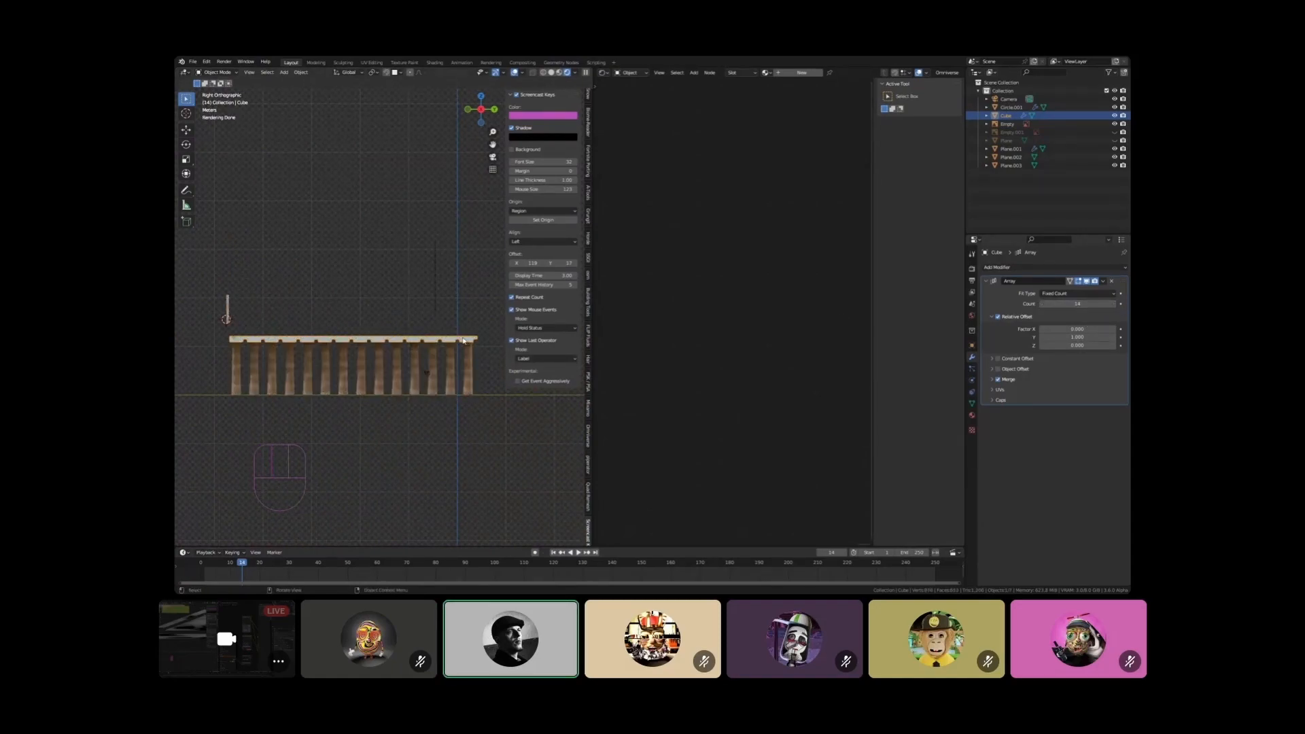
# Try to fine-tune the Array's relative Y offset factor slightly above 1 so the last block lines up with the end column
pyautogui.scroll(3, 463, 365)
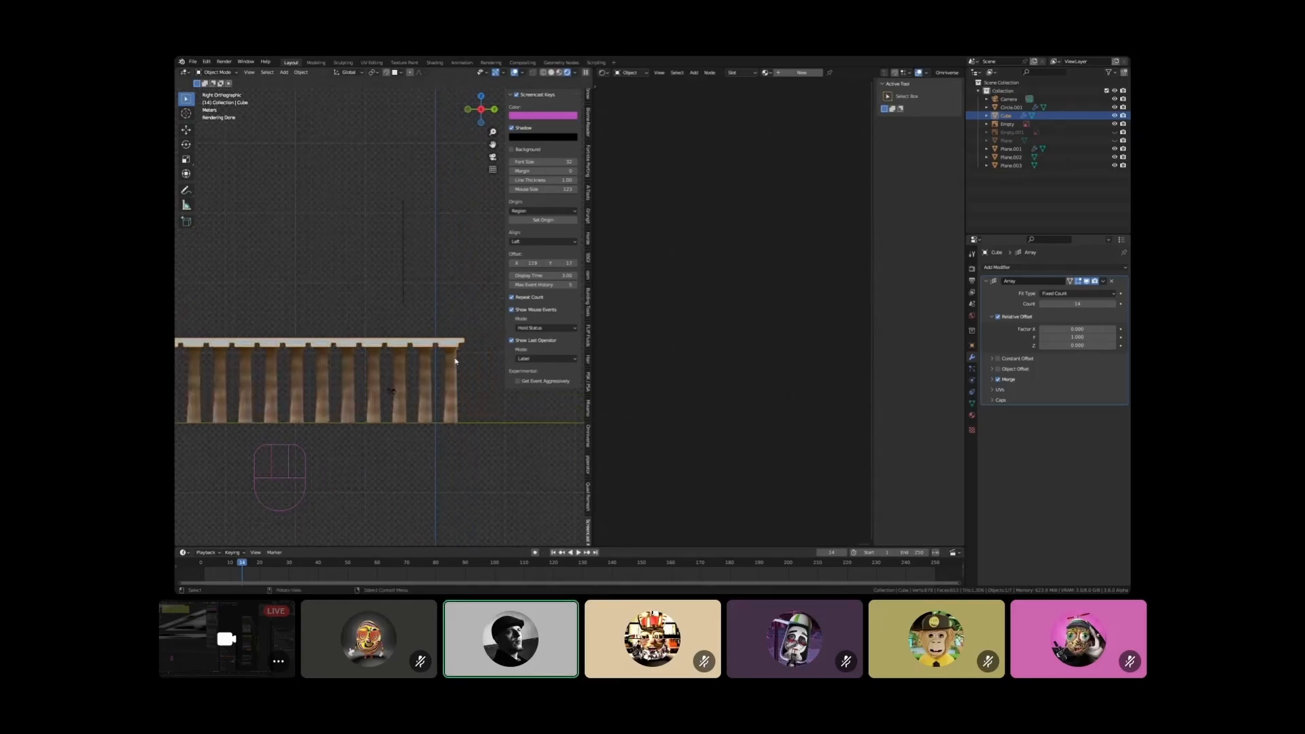
pyautogui.scroll(6, 455, 361)
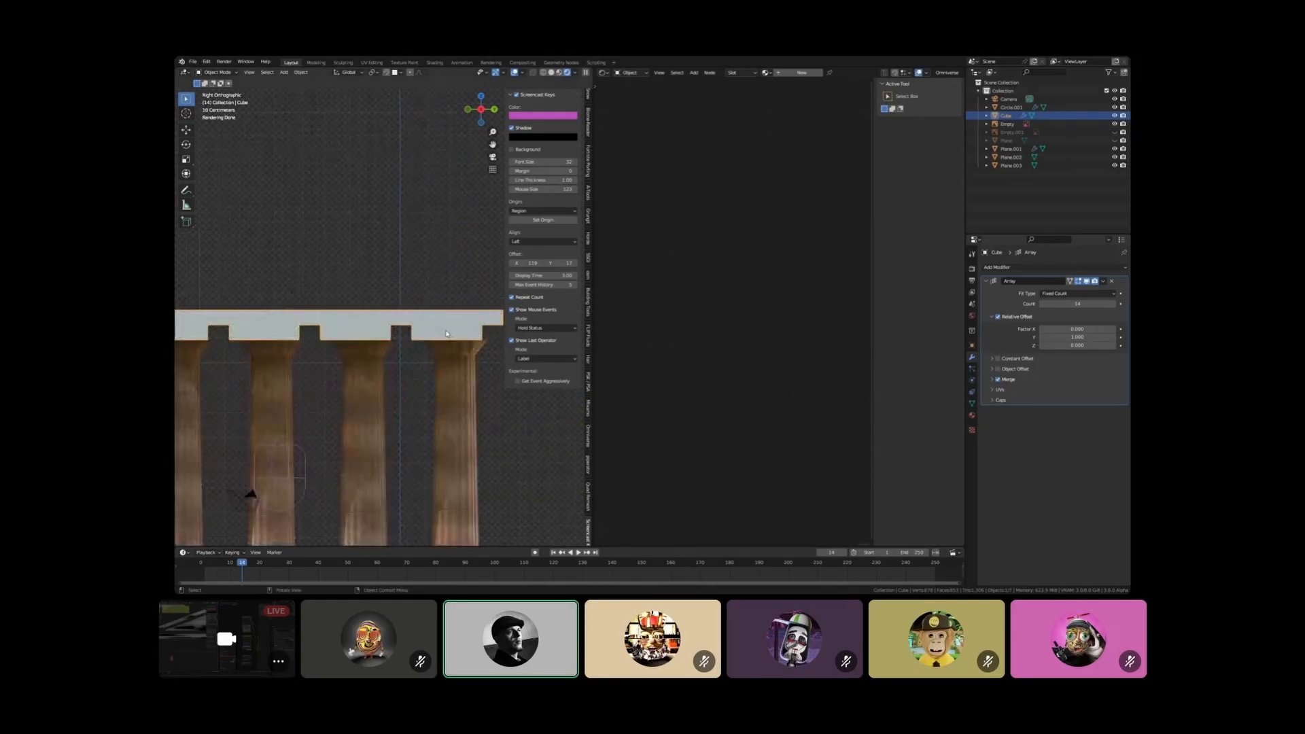
pyautogui.scroll(5, 461, 343)
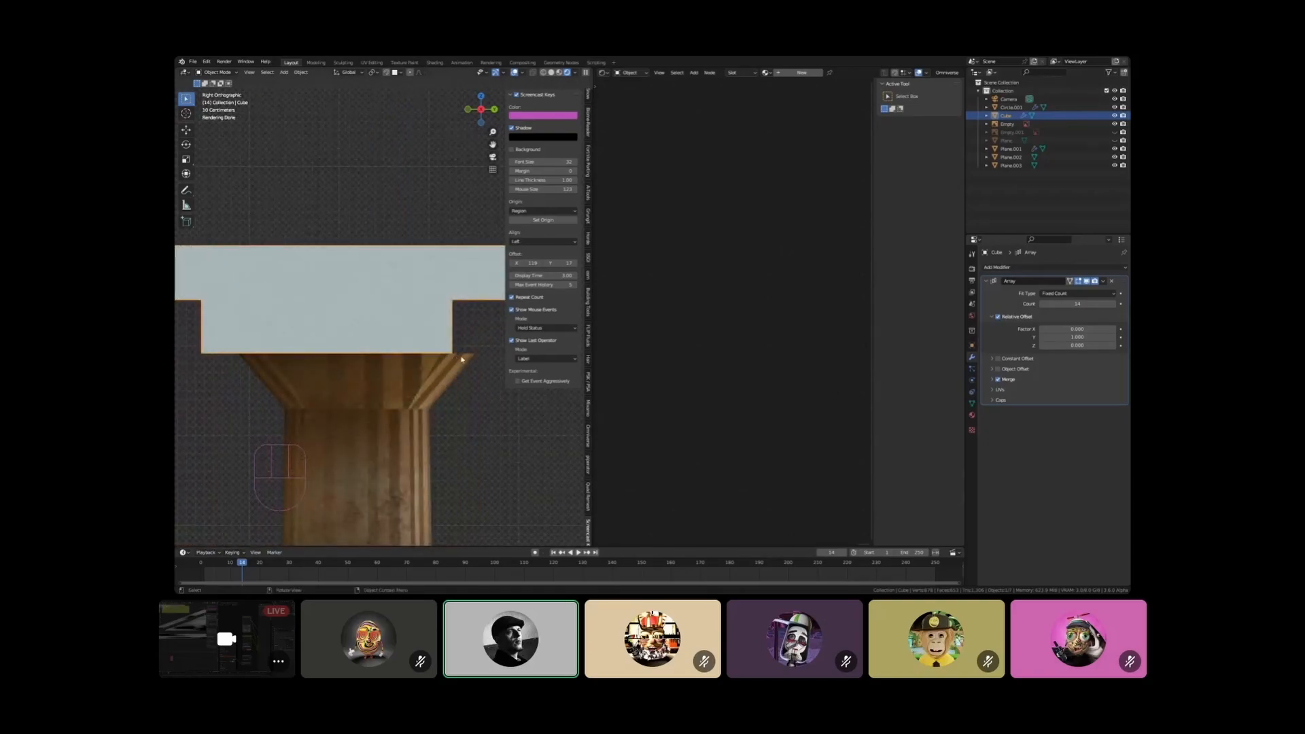
pyautogui.scroll(2, 463, 359)
pyautogui.keyDown('shift'); pyautogui.moveTo(454, 348); pyautogui.dragTo(357, 348, button='middle'); pyautogui.keyUp('shift')
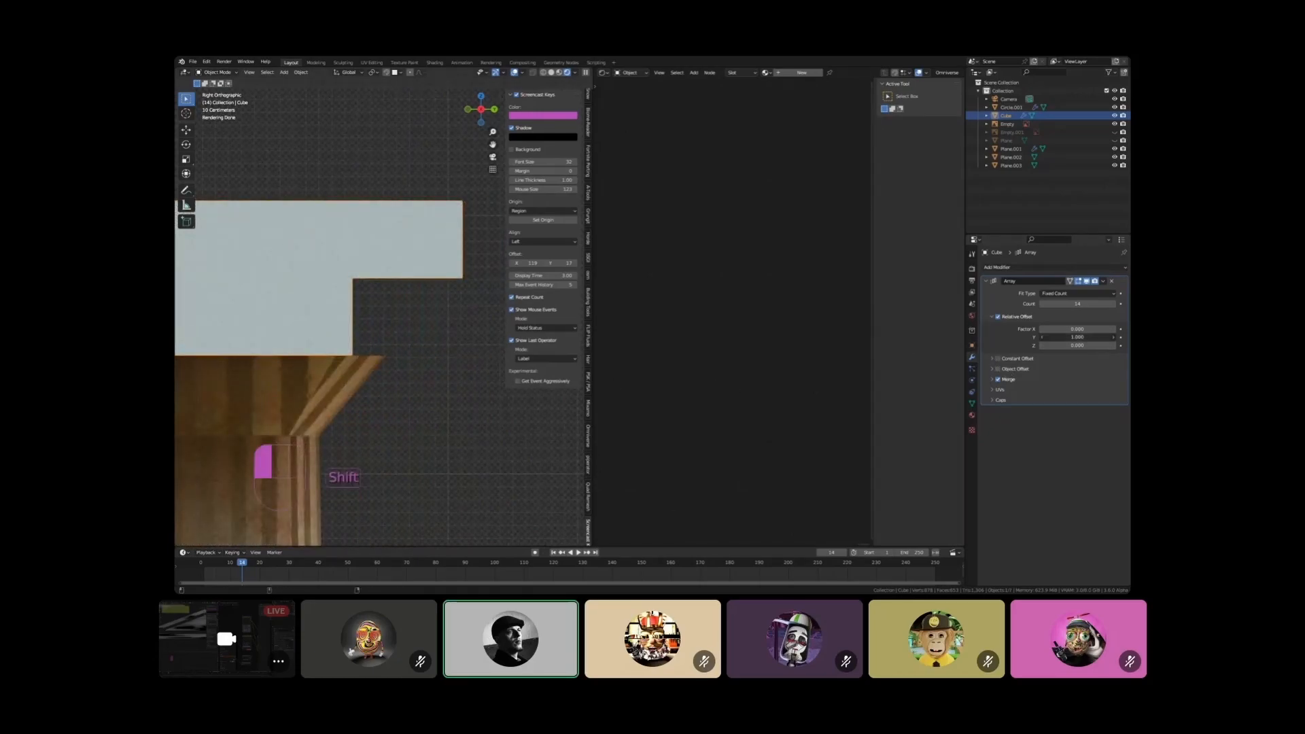
pyautogui.keyDown('shift'); pyautogui.moveTo(1077, 337); pyautogui.dragTo(1082, 337); pyautogui.keyUp('shift')
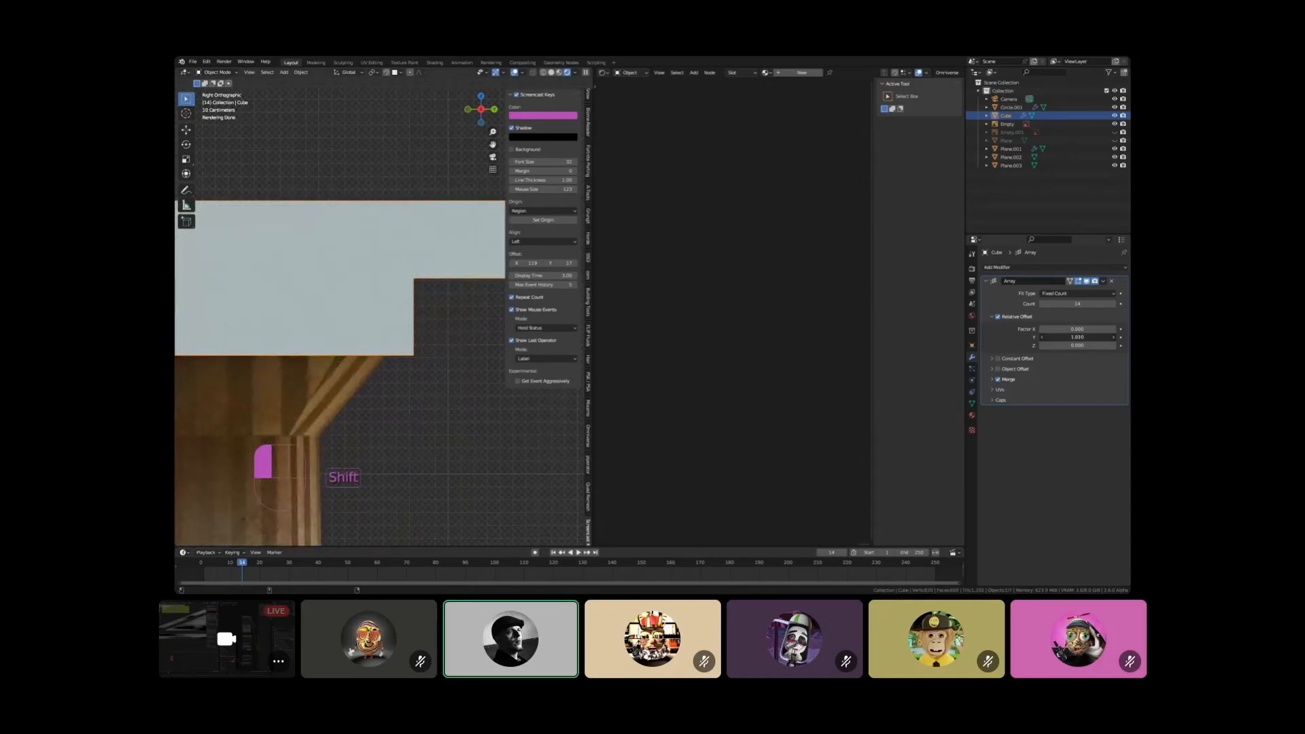
pyautogui.keyDown('shift'); pyautogui.moveTo(1077, 337); pyautogui.dragTo(1081, 337); pyautogui.keyUp('shift')
pyautogui.scroll(-6, 381, 357)
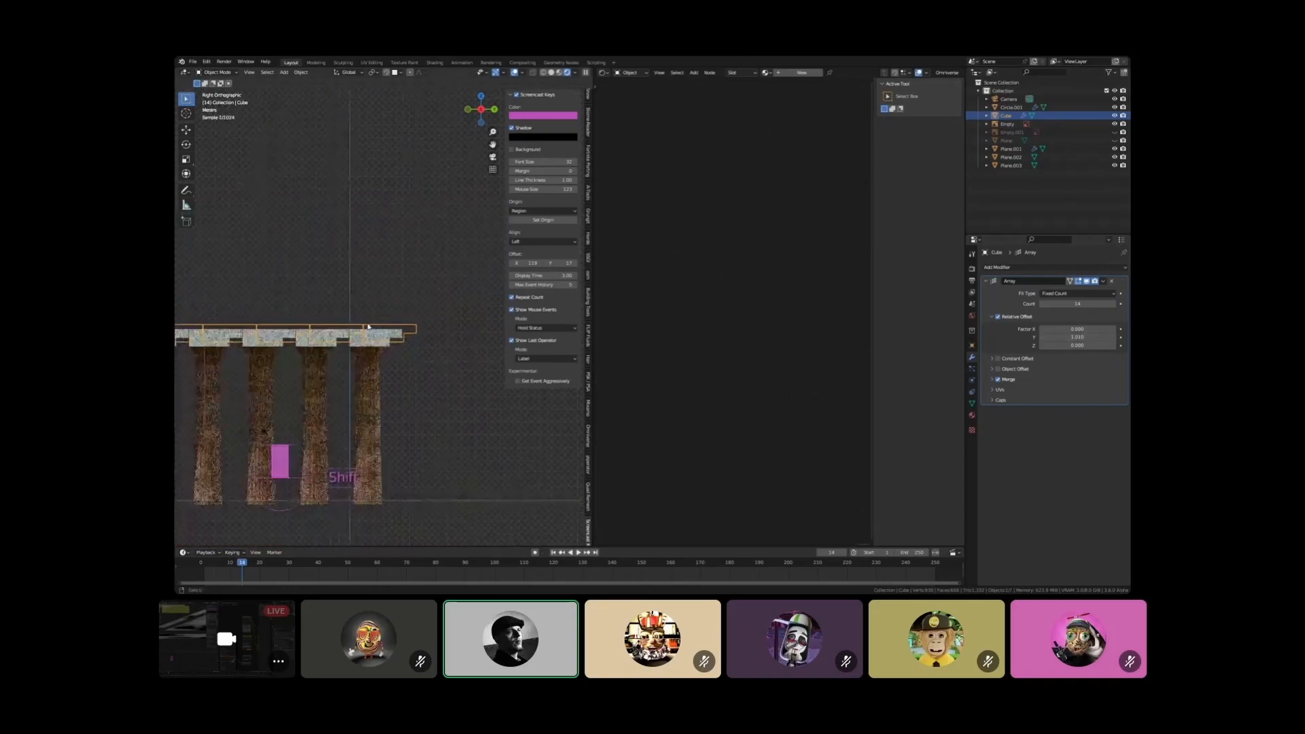
pyautogui.moveTo(337, 322)
pyautogui.keyDown('shift'); pyautogui.mouseDown(button='middle')
pyautogui.moveTo(400, 331)
pyautogui.moveTo(378, 307)
pyautogui.moveTo(318, 309)
pyautogui.mouseUp(button='middle'); pyautogui.keyUp('shift')
pyautogui.moveTo(486, 317)
pyautogui.keyDown('shift'); pyautogui.mouseDown(button='middle')
pyautogui.moveTo(340, 309)
pyautogui.moveTo(309, 328)
pyautogui.moveTo(358, 317)
pyautogui.mouseUp(button='middle'); pyautogui.keyUp('shift')
pyautogui.scroll(1, 386, 310)
pyautogui.scroll(5, 386, 310)
pyautogui.scroll(3, 312, 304)
pyautogui.scroll(2, 353, 319)
pyautogui.scroll(2, 353, 320)
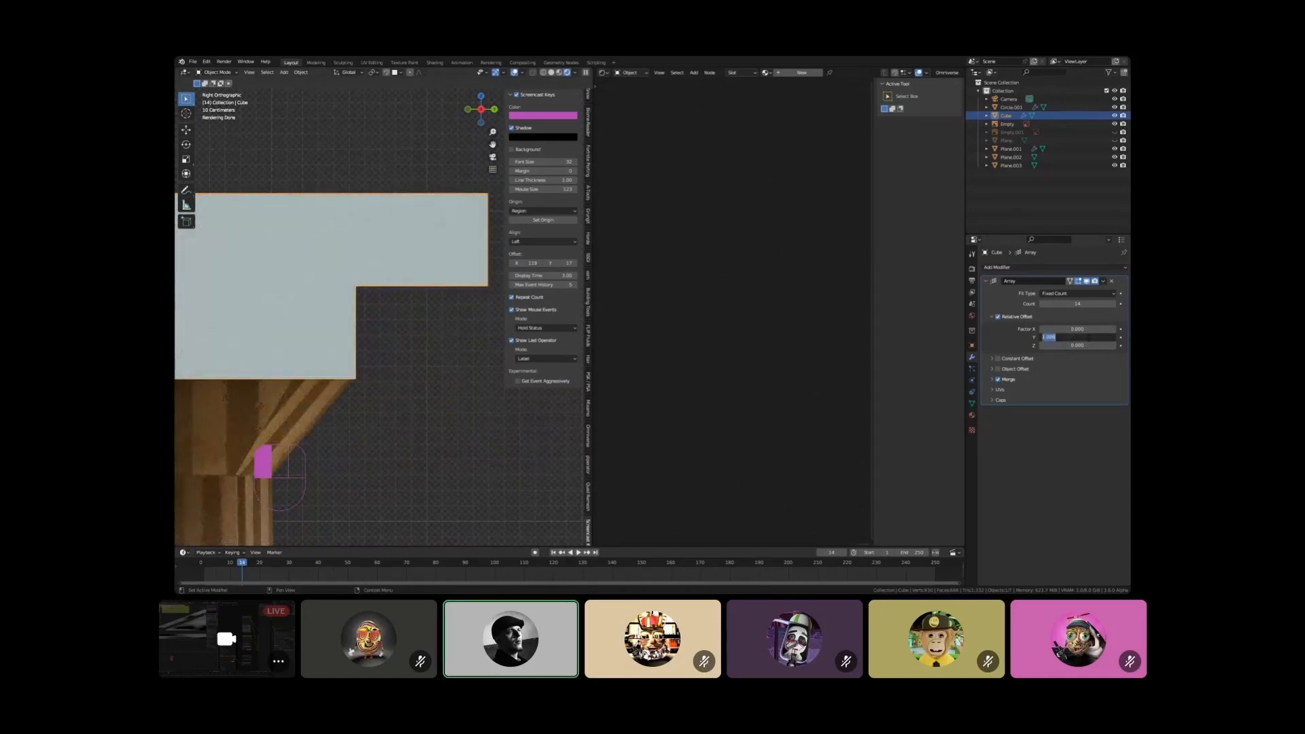
pyautogui.press('Return')
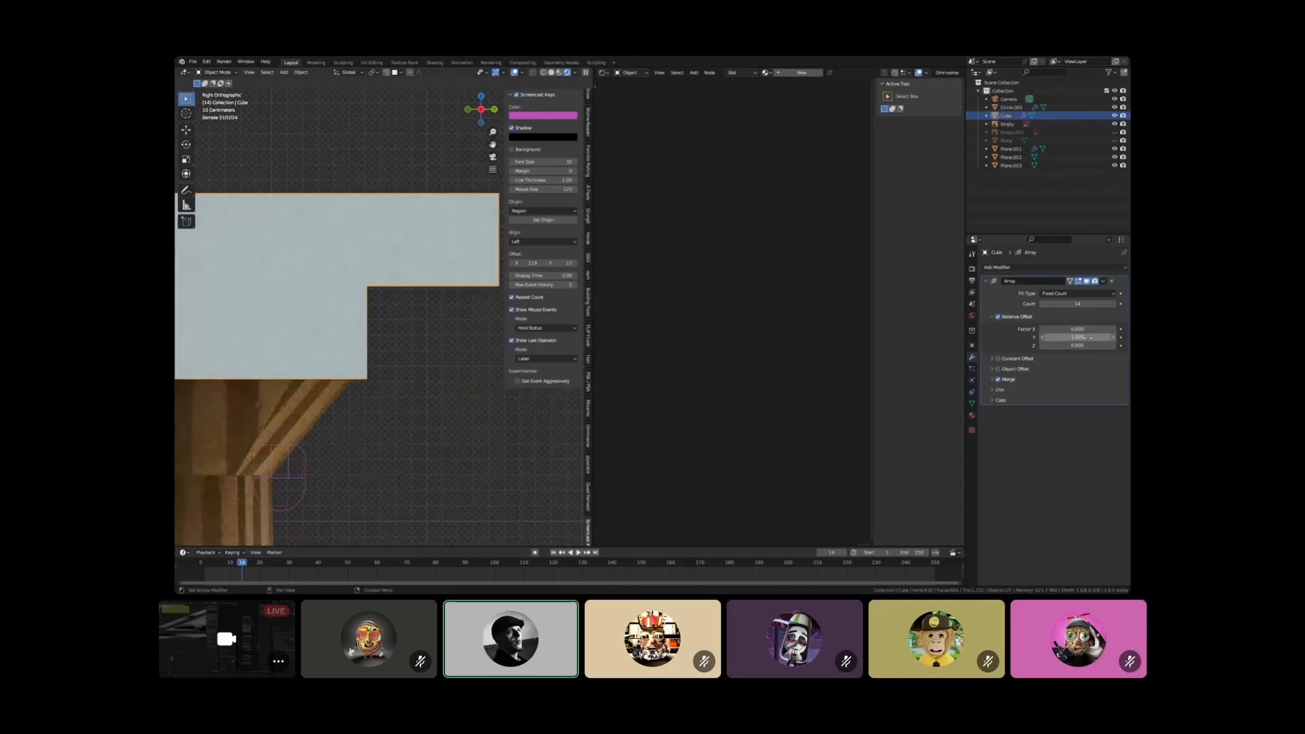
# Move the beam block's inner end face slightly along Y towards the gap before the next array copy
pyautogui.moveTo(427, 327); pyautogui.dragTo(289, 310, button='middle')
pyautogui.scroll(-8, 288, 307)
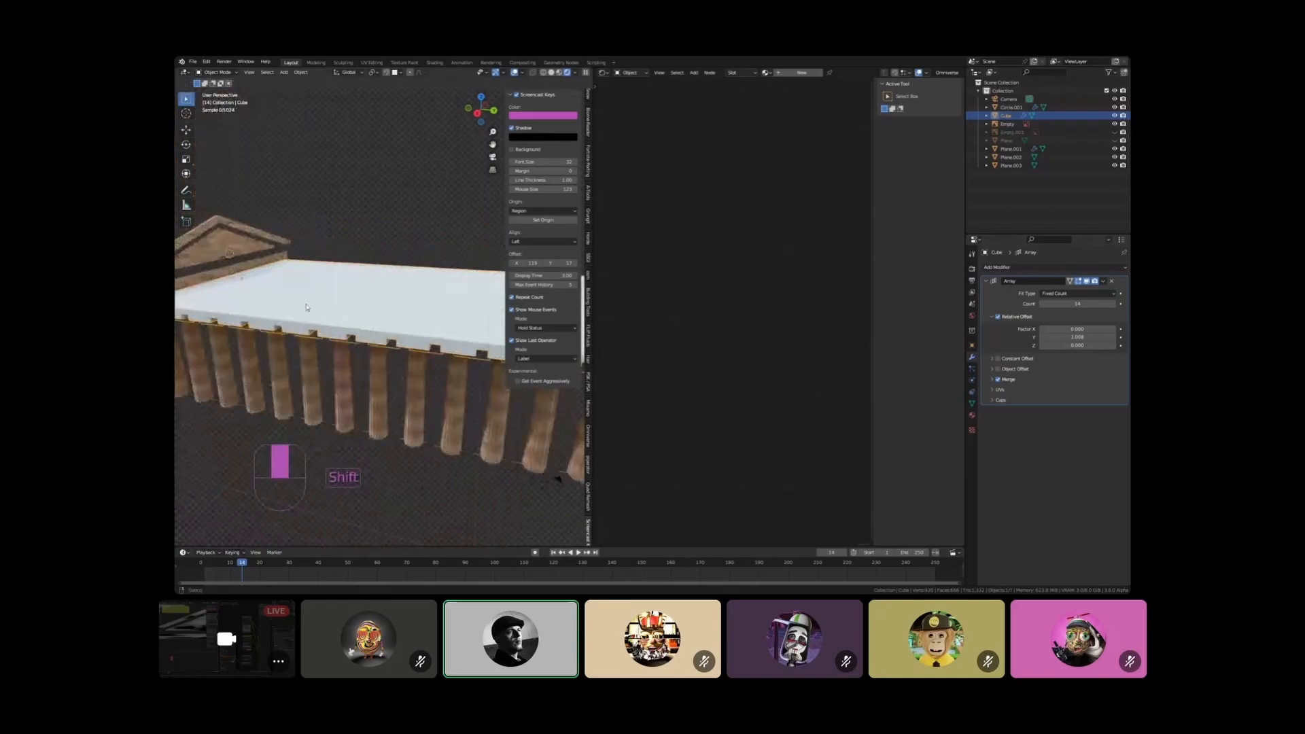
pyautogui.scroll(8, 340, 341)
pyautogui.press('Tab')
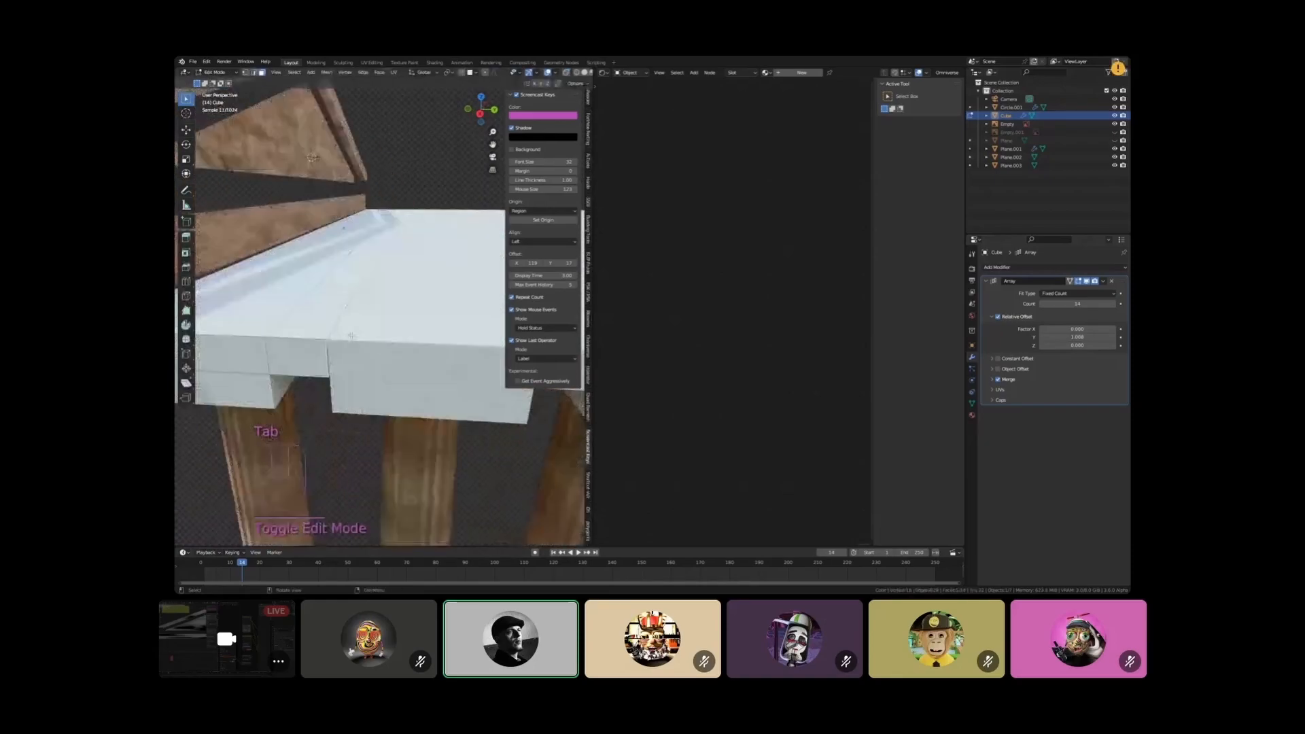
pyautogui.press('3')
pyautogui.click(339, 342)
pyautogui.press('g')
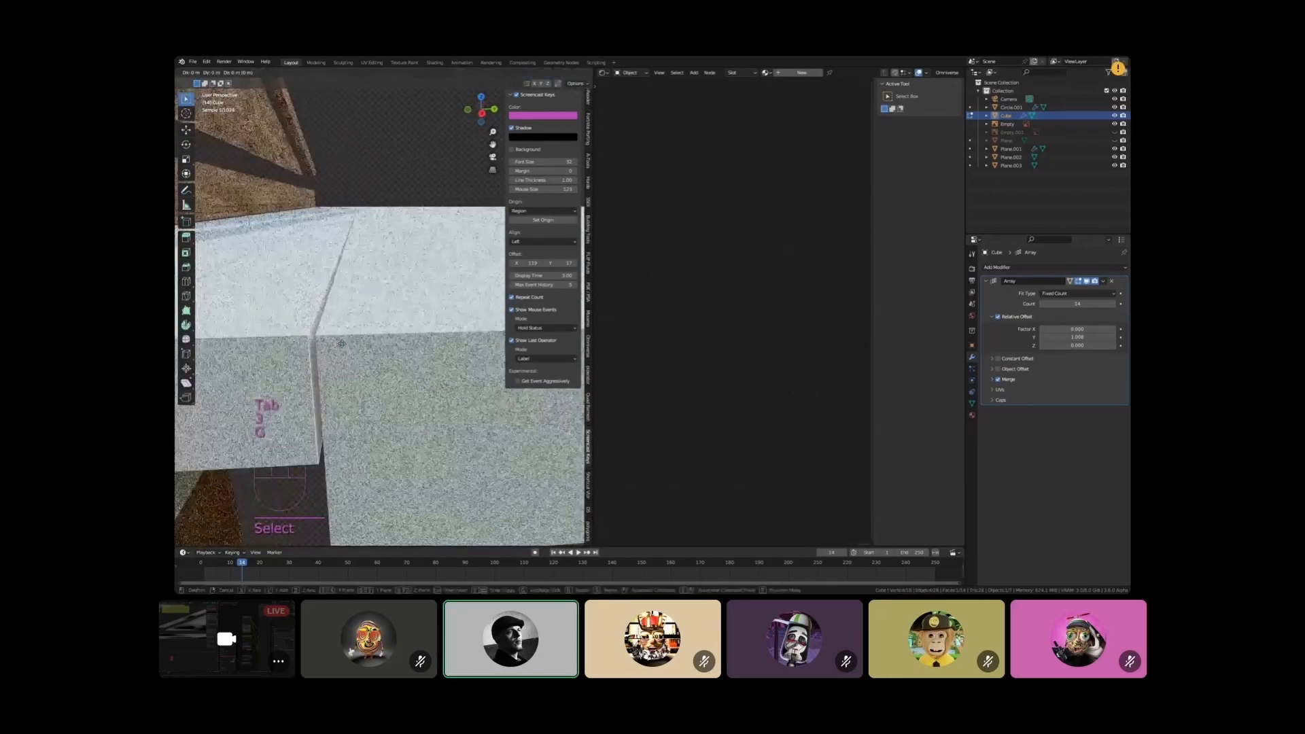
pyautogui.press('y')
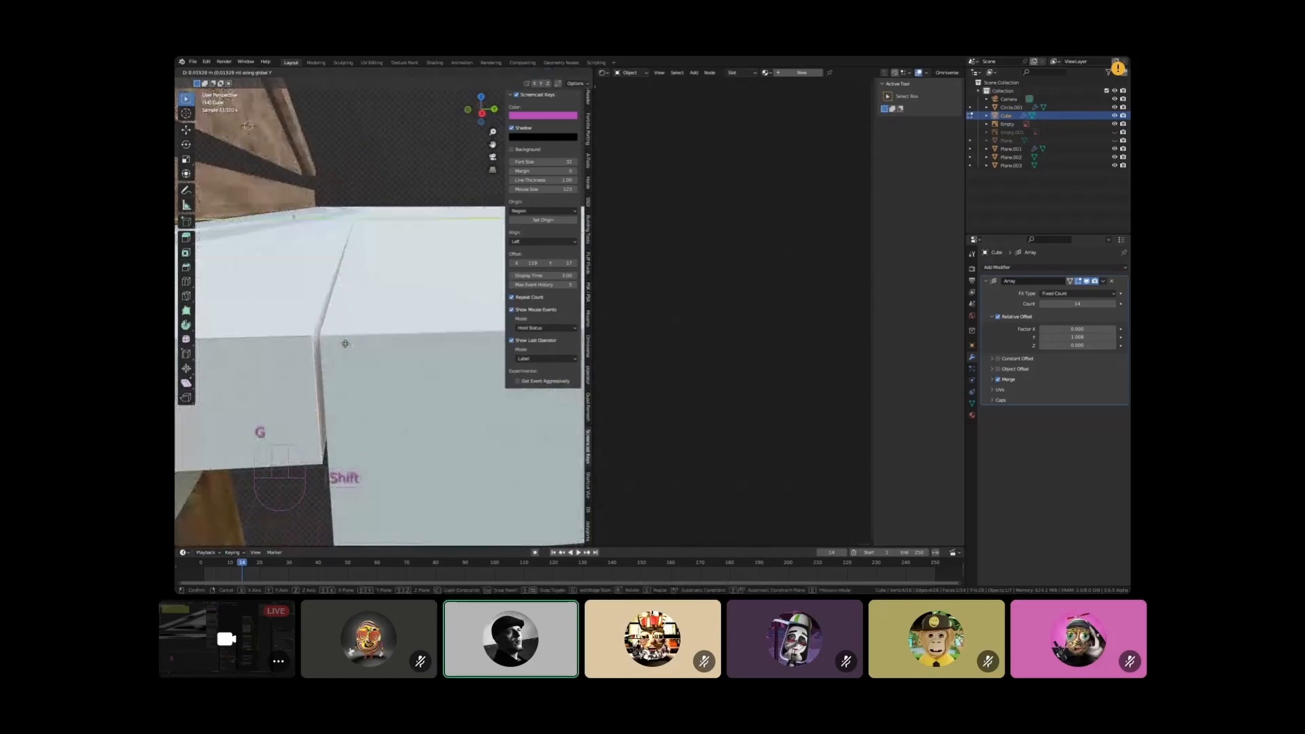
pyautogui.click(344, 343)
# Nudge the same end face a little further along Y and return to Object Mode
pyautogui.moveTo(344, 343); pyautogui.dragTo(394, 340, button='middle')
pyautogui.press('Tab')
pyautogui.scroll(3, 361, 340)
pyautogui.press('Tab')
pyautogui.press('g')
pyautogui.press('y')
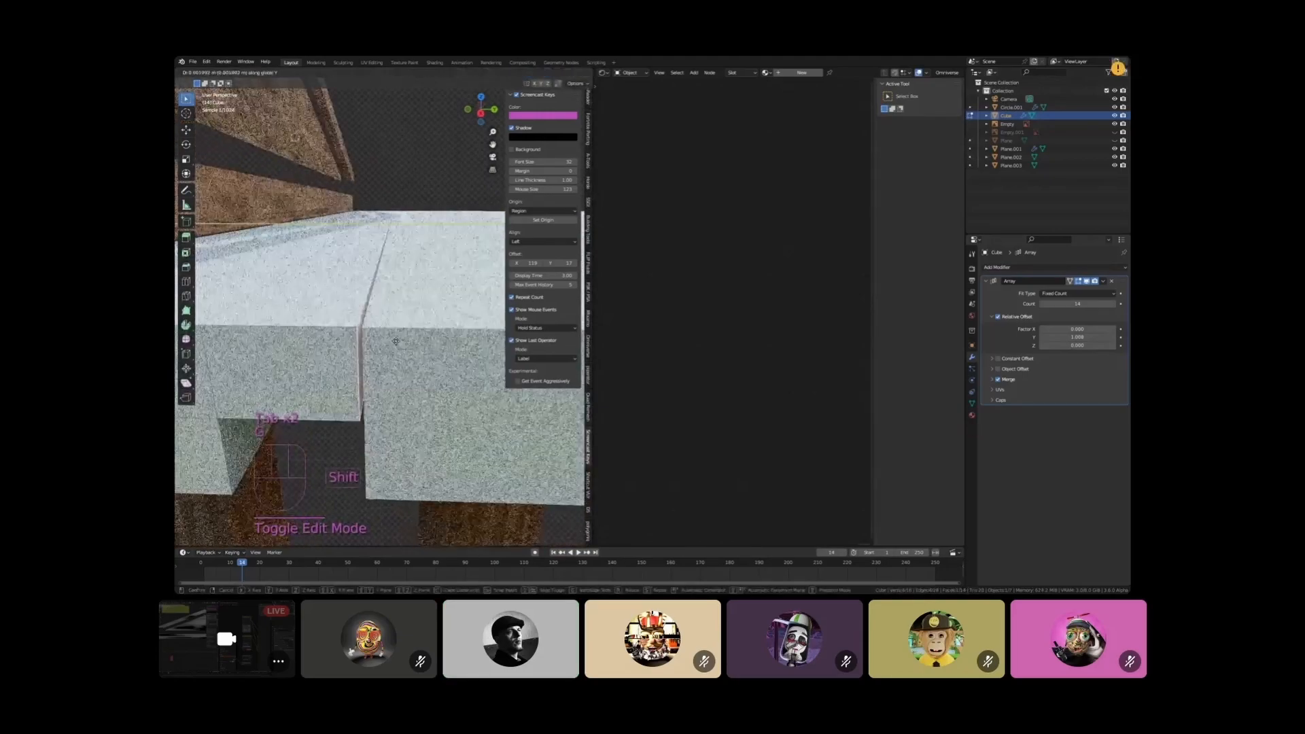
pyautogui.click(399, 342)
pyautogui.press('Tab')
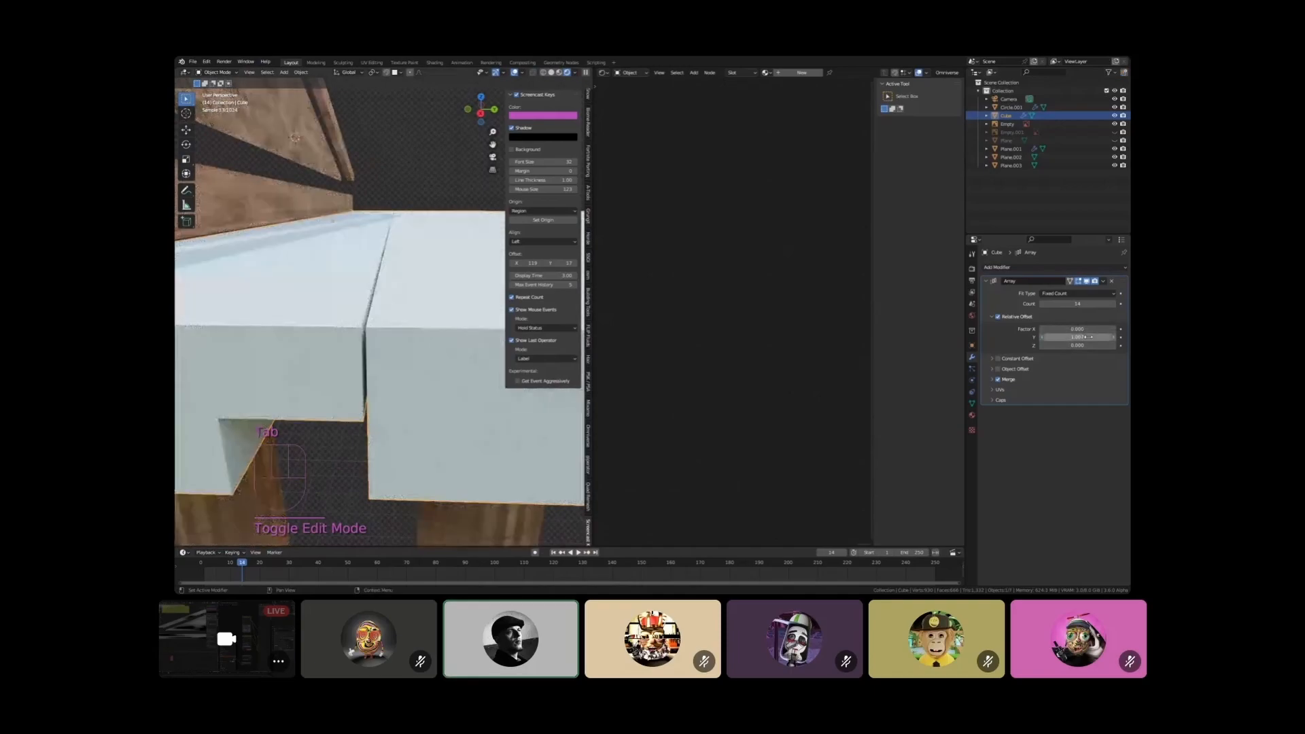
# Set the Array's relative Y offset factor back to 1 so the beam copies join without gaps
pyautogui.keyDown('shift'); pyautogui.moveTo(1090, 337); pyautogui.dragTo(1066, 337); pyautogui.keyUp('shift')
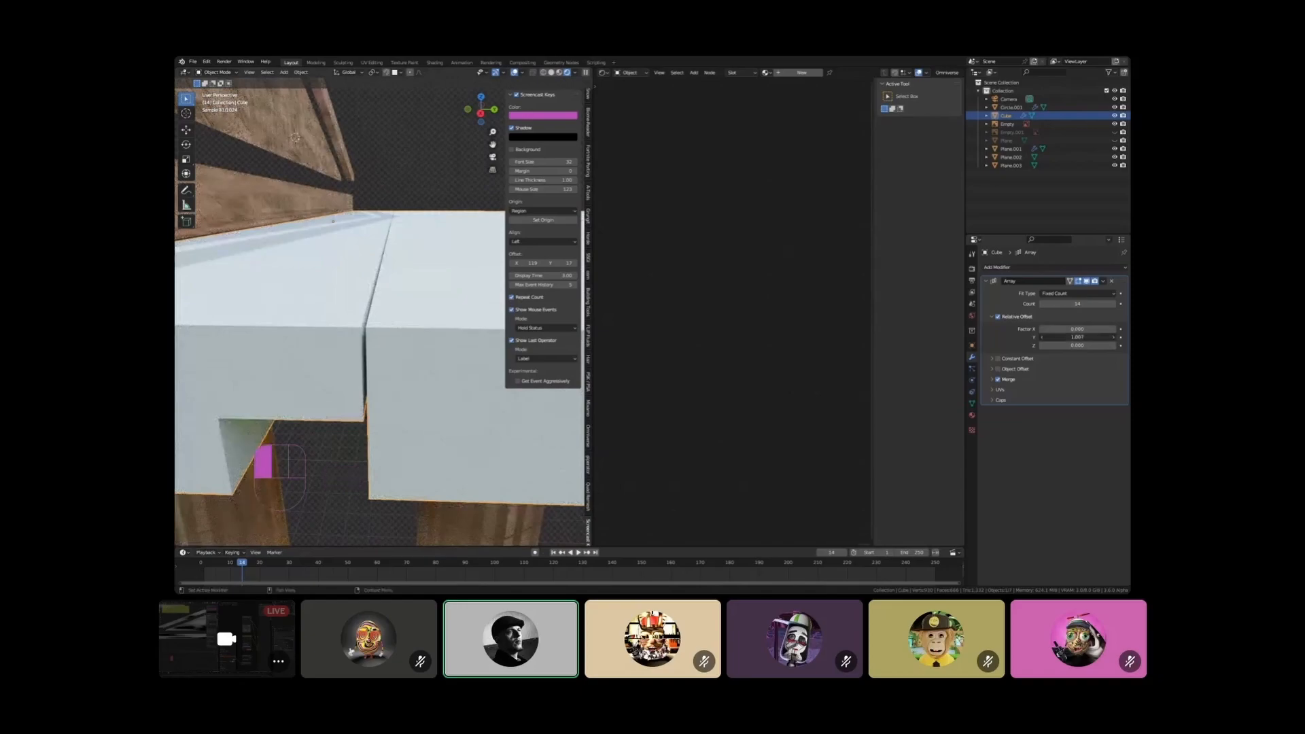
pyautogui.press('Return')
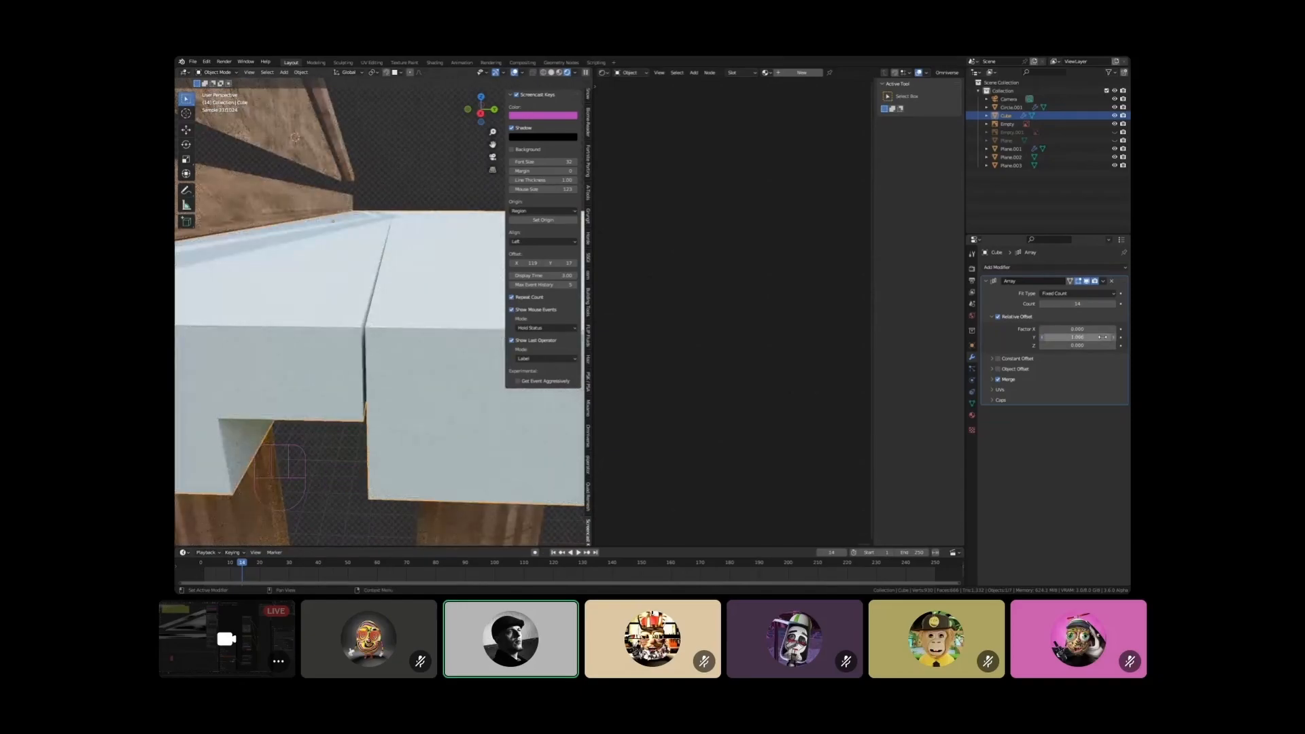
pyautogui.write('4')
pyautogui.press('Return')
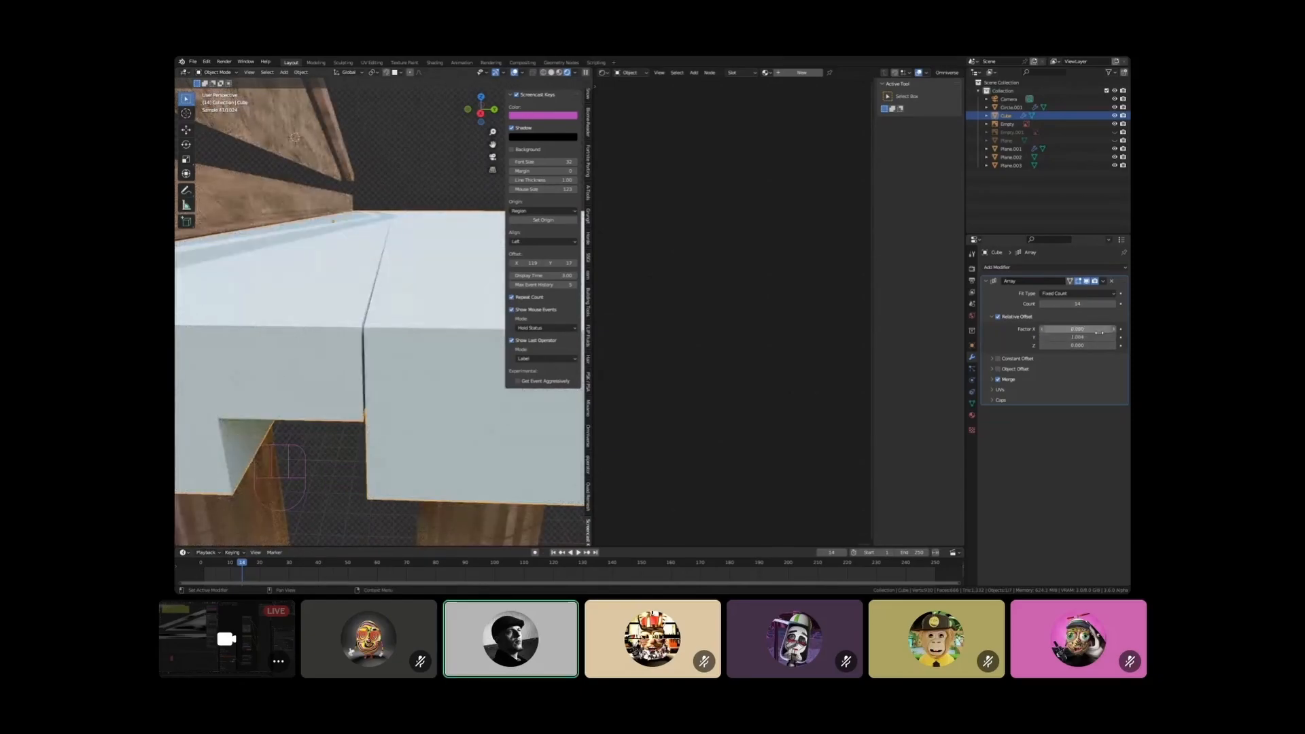
pyautogui.press('Return')
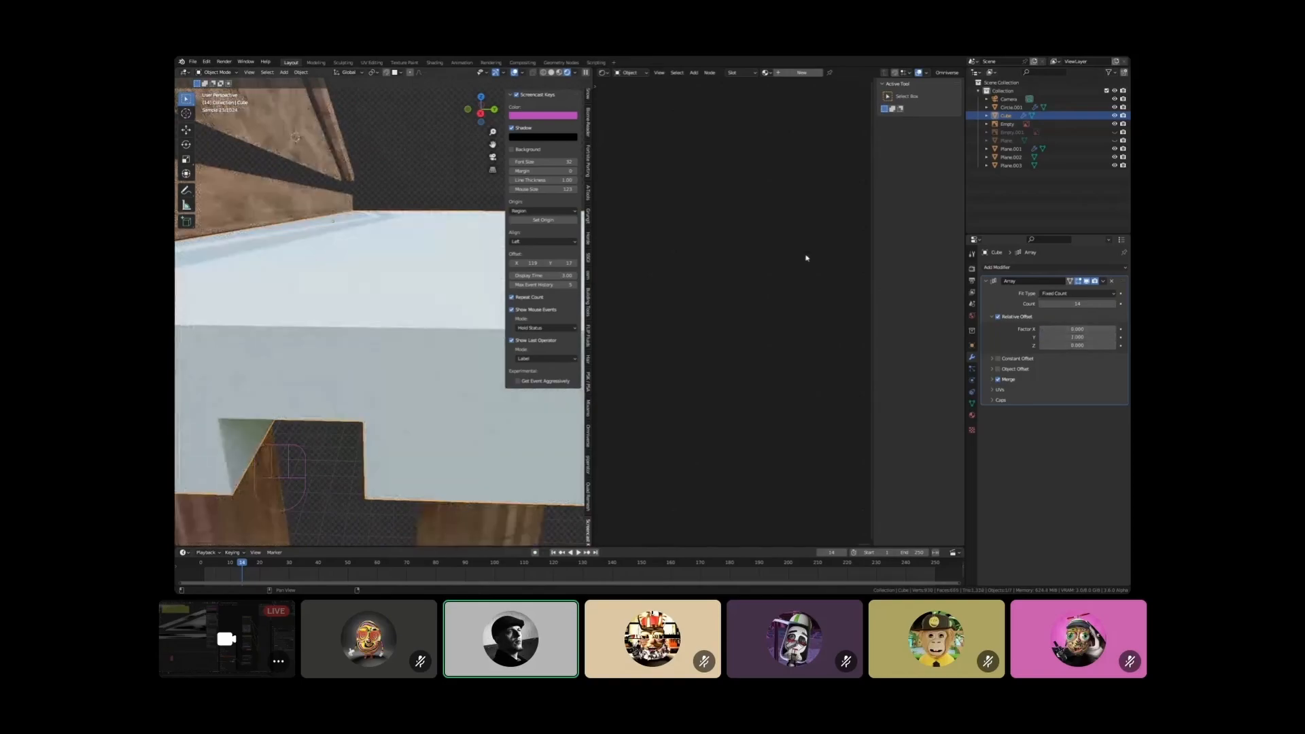
# Check the beam's far end, and shift the block's end face along Y in Edit Mode to adjust the copy spacing
pyautogui.scroll(-8, 340, 294)
pyautogui.keyDown('shift'); pyautogui.moveTo(340, 294); pyautogui.dragTo(180, 318, button='middle'); pyautogui.keyUp('shift')
pyautogui.keyDown('shift'); pyautogui.moveTo(530, 324); pyautogui.dragTo(407, 238, button='middle'); pyautogui.keyUp('shift')
pyautogui.scroll(4, 428, 328)
pyautogui.keyDown('shift'); pyautogui.moveTo(407, 238); pyautogui.dragTo(394, 306, button='middle'); pyautogui.keyUp('shift')
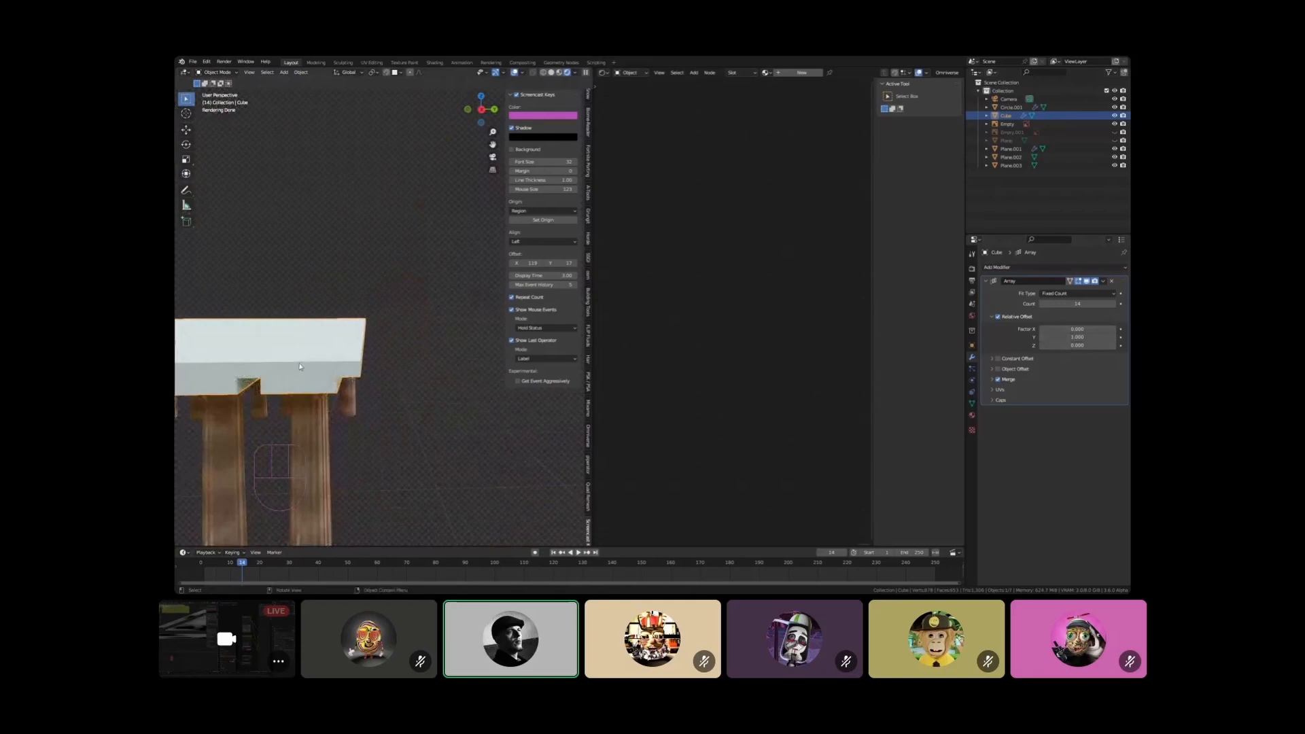
pyautogui.scroll(-4, 266, 355)
pyautogui.keyDown('shift'); pyautogui.moveTo(266, 356); pyautogui.dragTo(472, 343, button='middle'); pyautogui.keyUp('shift')
pyautogui.keyDown('shift'); pyautogui.moveTo(320, 311); pyautogui.dragTo(544, 311, button='middle'); pyautogui.keyUp('shift')
pyautogui.scroll(4, 345, 350)
pyautogui.press('Tab')
pyautogui.press('3')
pyautogui.press('g')
pyautogui.press('y')
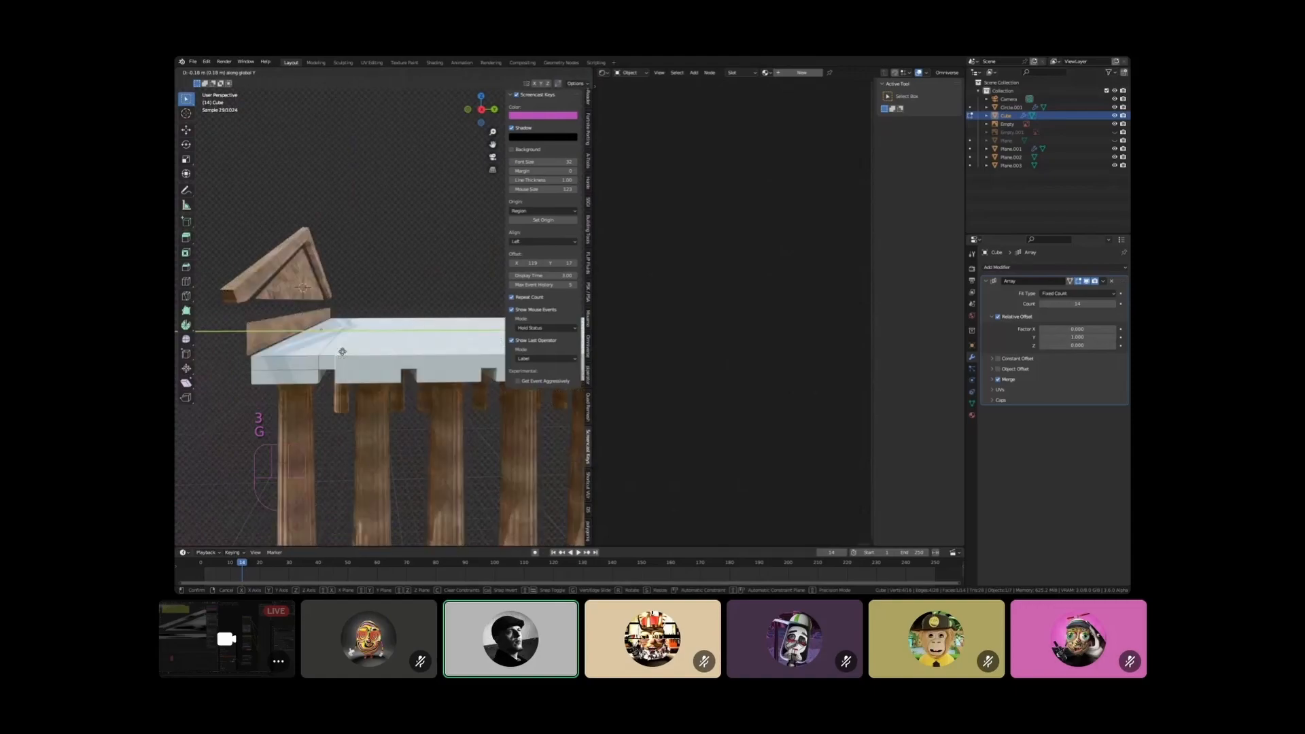
pyautogui.click(343, 350)
# Readjust the end face along Y at the notch between the first two columns and leave Edit Mode
pyautogui.scroll(2, 330, 357)
pyautogui.scroll(2, 261, 429)
pyautogui.moveTo(304, 256); pyautogui.dragTo(394, 340, button='middle')
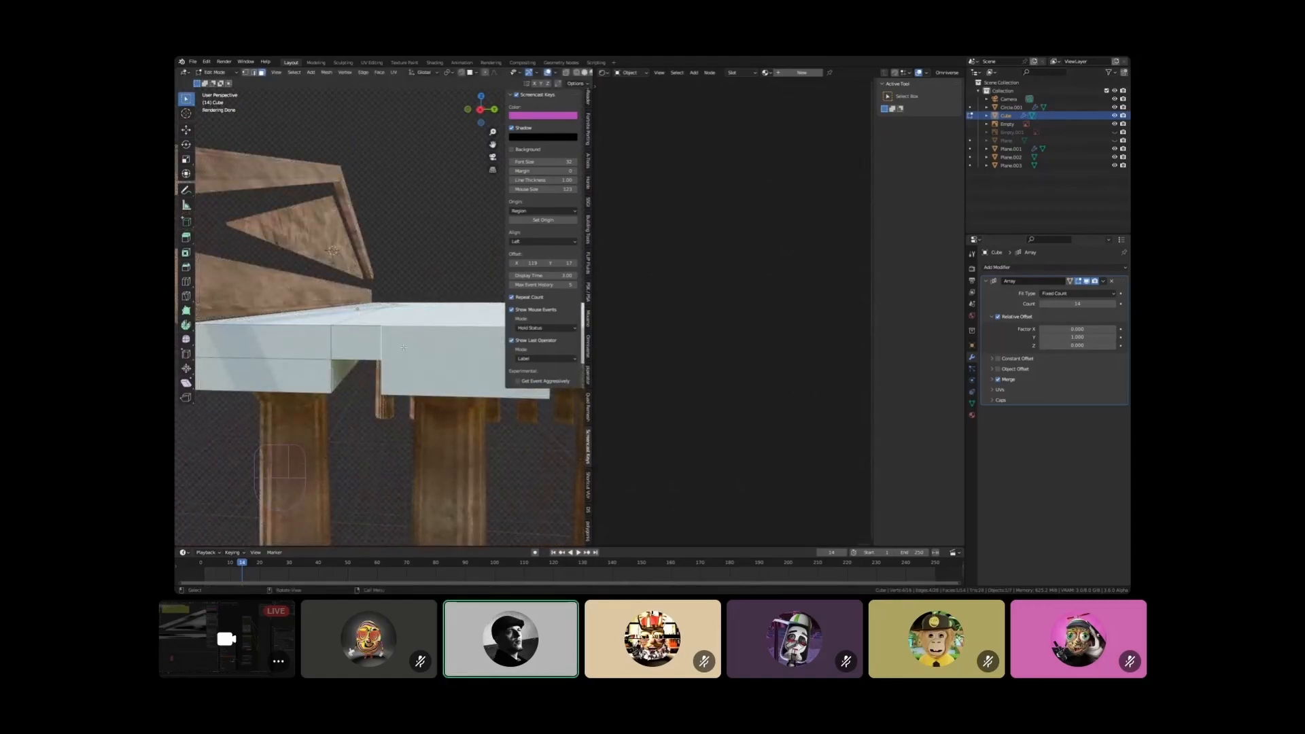
pyautogui.press('g')
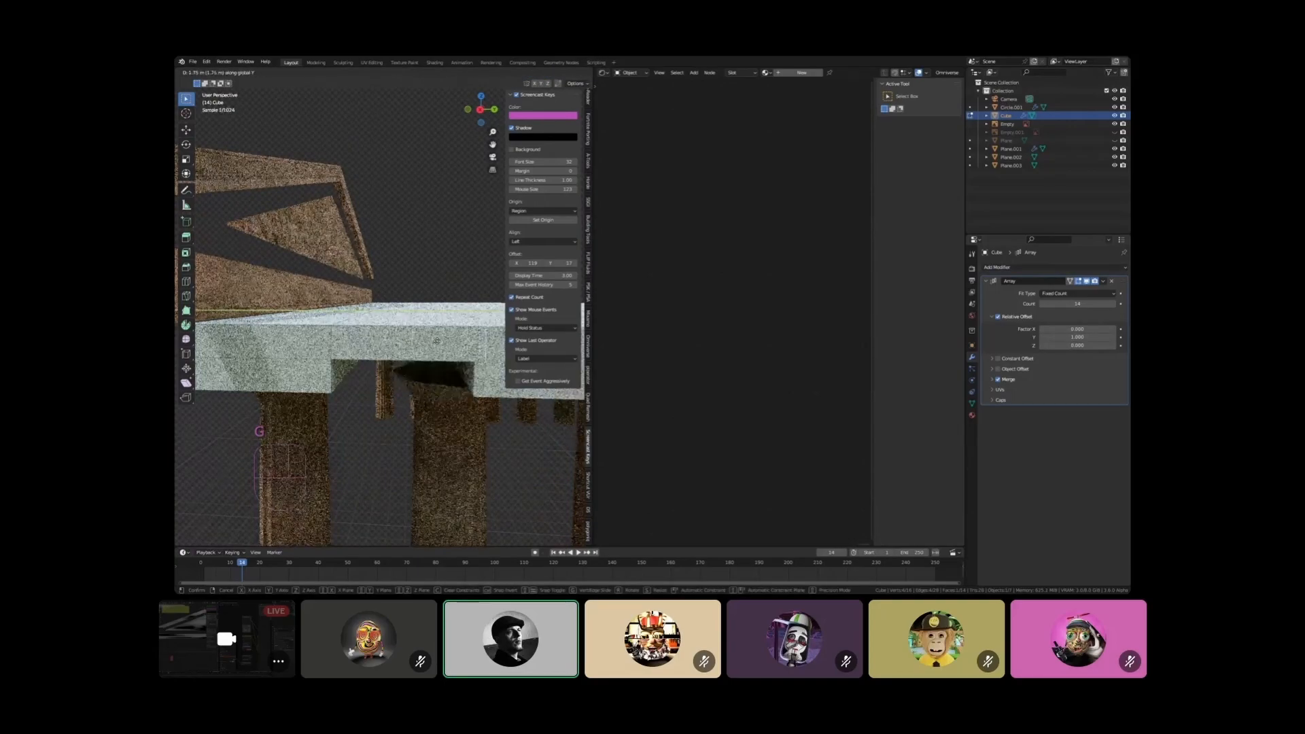
pyautogui.press('y')
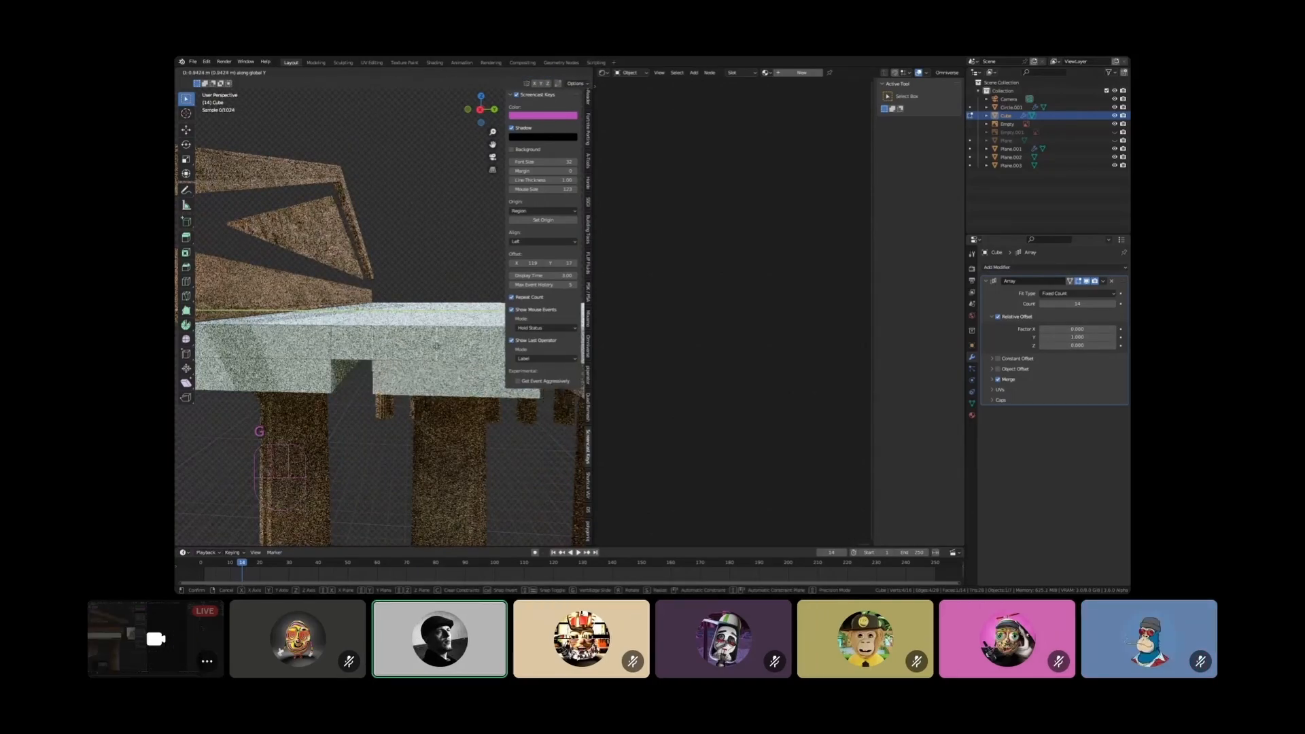
pyautogui.click(430, 347)
pyautogui.press('Tab')
# Examine the arrayed beam from several angles, including how its far end sits over the last columns
pyautogui.scroll(-8, 430, 347)
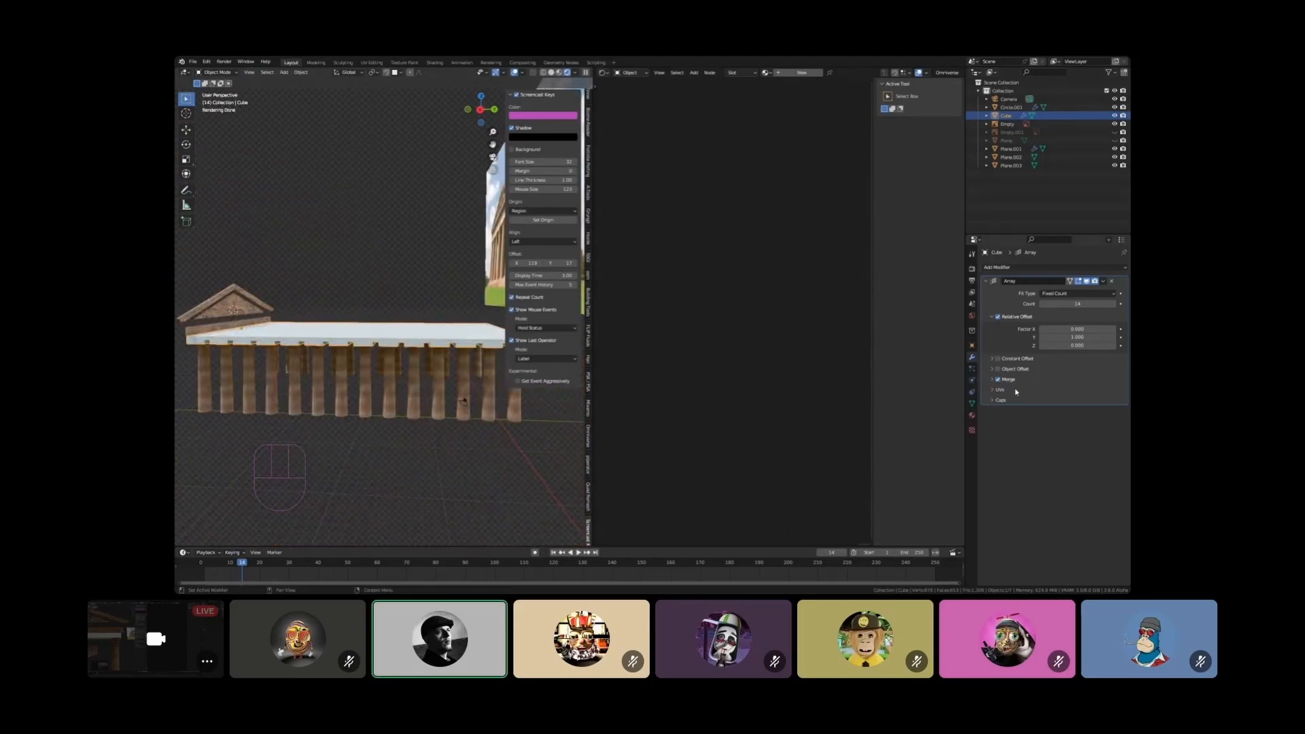
pyautogui.moveTo(412, 357); pyautogui.dragTo(431, 312, button='middle')
pyautogui.click(332, 339)
pyautogui.scroll(3, 326, 340)
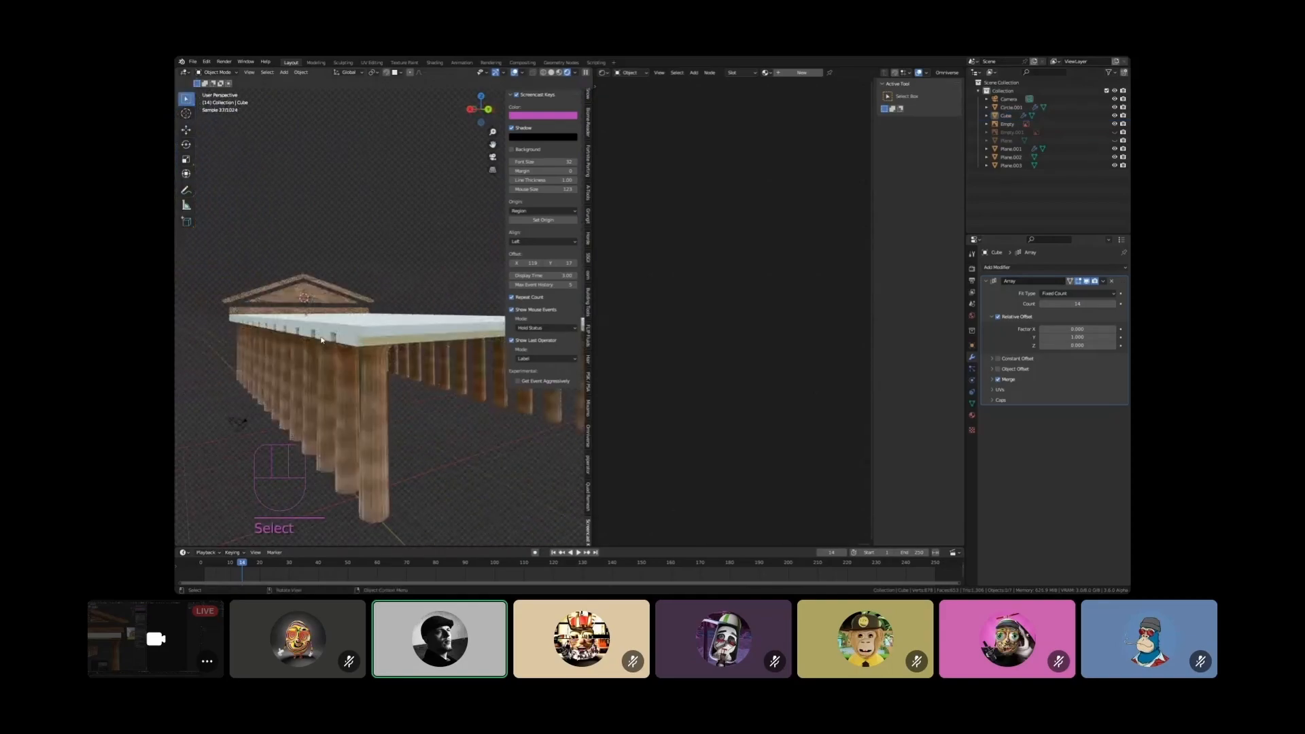
pyautogui.moveTo(332, 336); pyautogui.dragTo(390, 283, button='middle')
pyautogui.click(389, 283)
pyautogui.scroll(5, 397, 287)
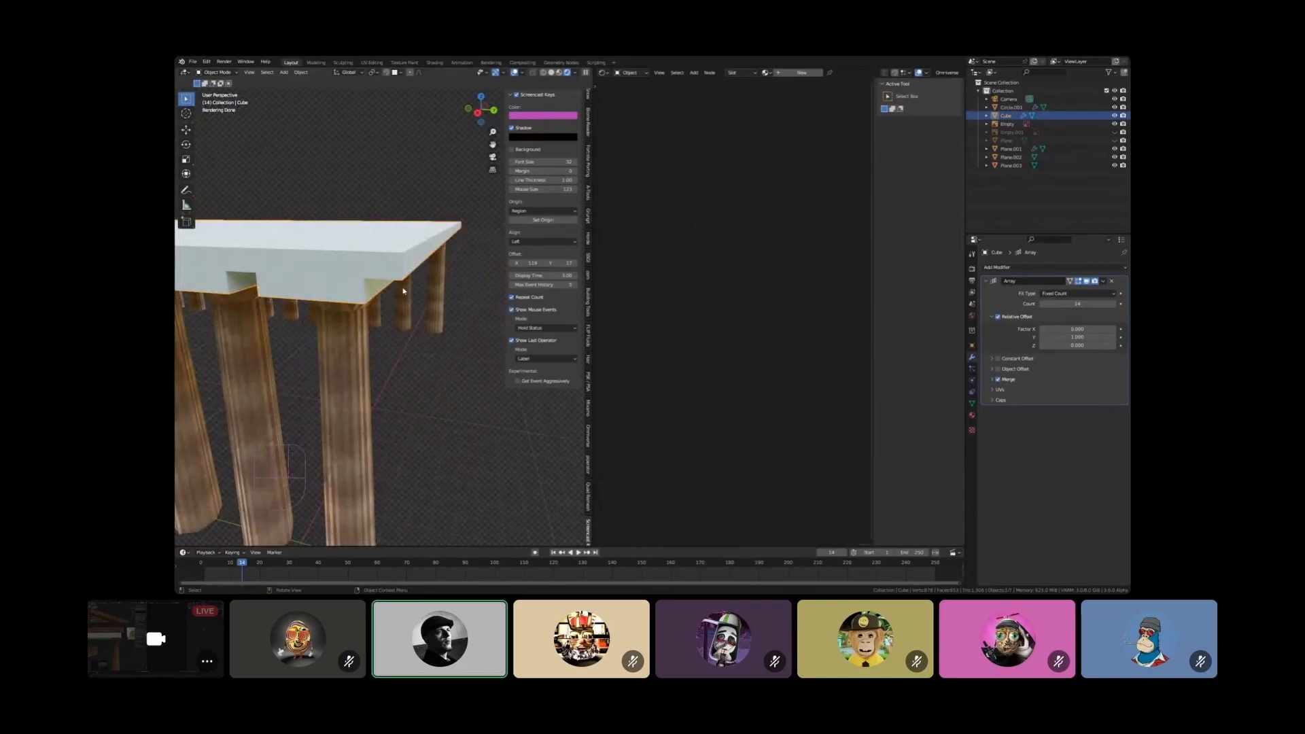
# Apply the beam's Array modifier, and replace the partly notched faces at its far end with a filled flat face in Edit Mode
pyautogui.scroll(-5, 375, 285)
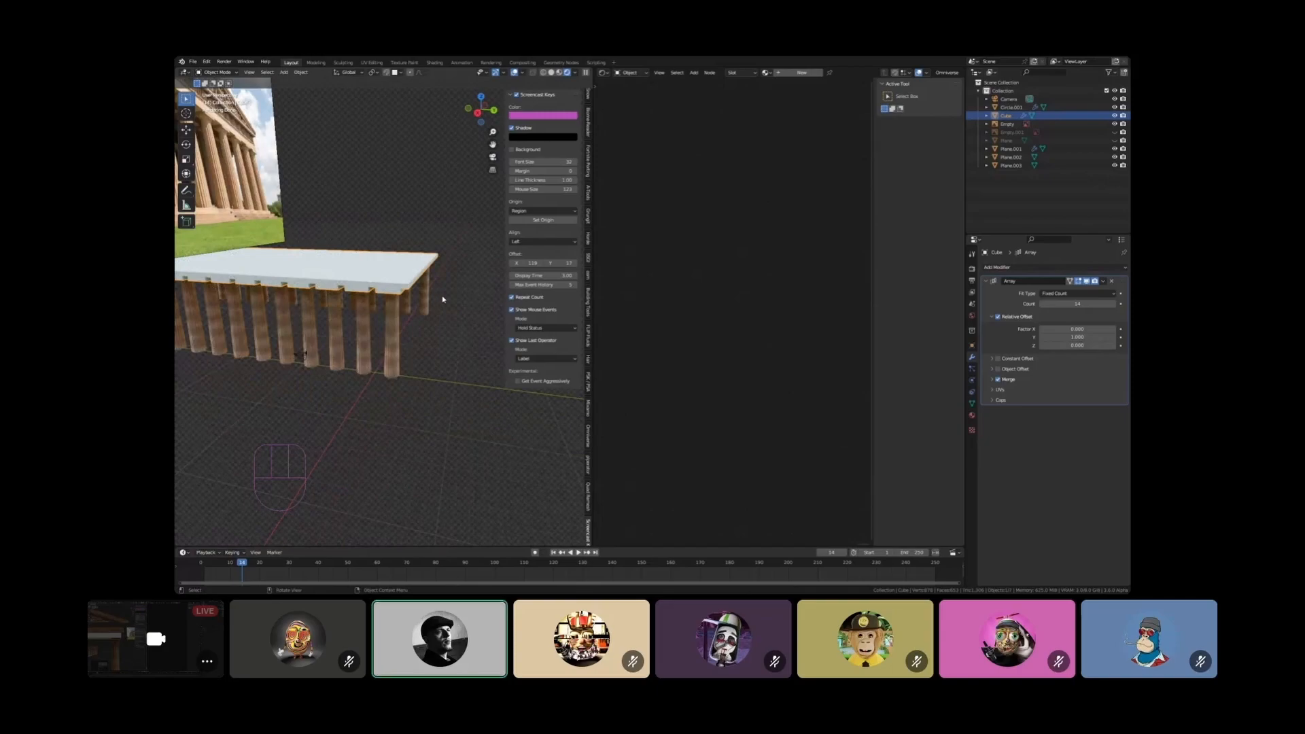
pyautogui.hotkey('ctrl', 'a')
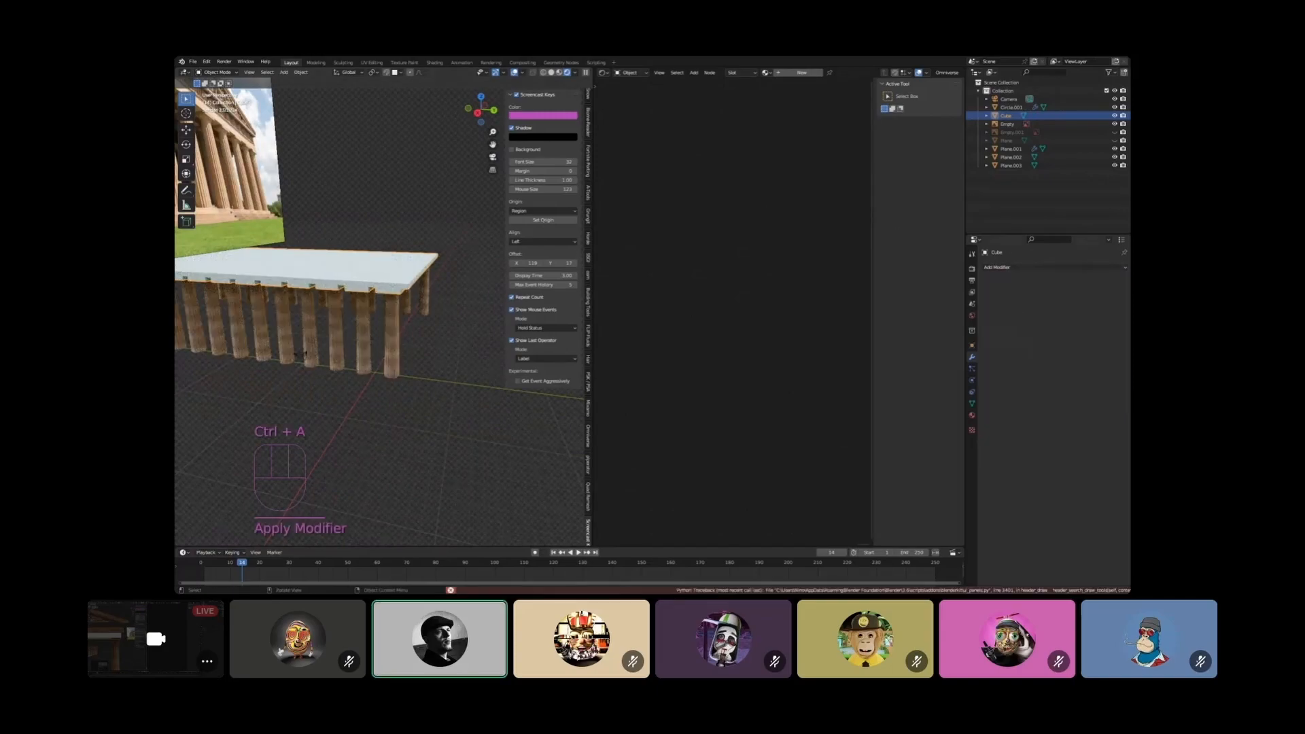
pyautogui.press('Tab')
pyautogui.press('3')
pyautogui.press('Delete')
pyautogui.click(410, 282)
pyautogui.press('2')
pyautogui.keyDown('alt'); pyautogui.click(394, 273); pyautogui.keyUp('alt')
pyautogui.press('f')
pyautogui.press('Tab')
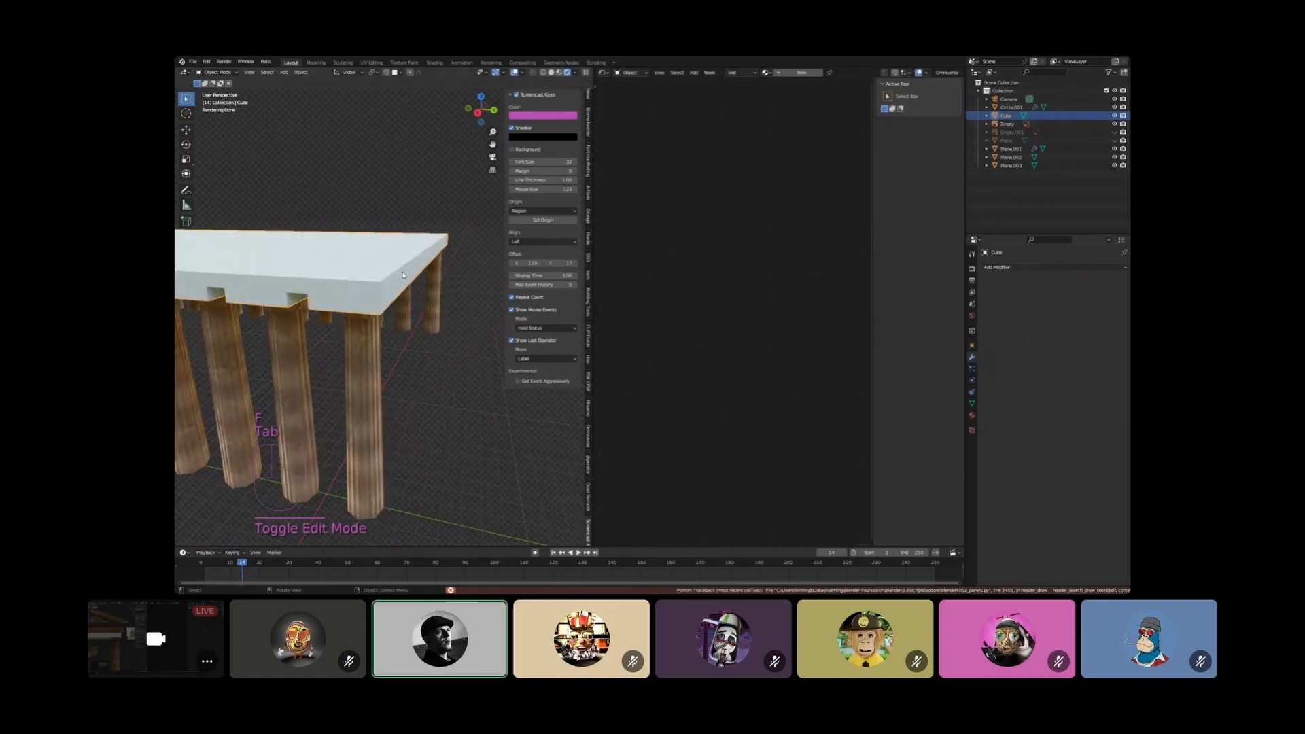
# Examine the closed beam along its whole length and check how it meets the pediment at the front
pyautogui.scroll(-2, 401, 265)
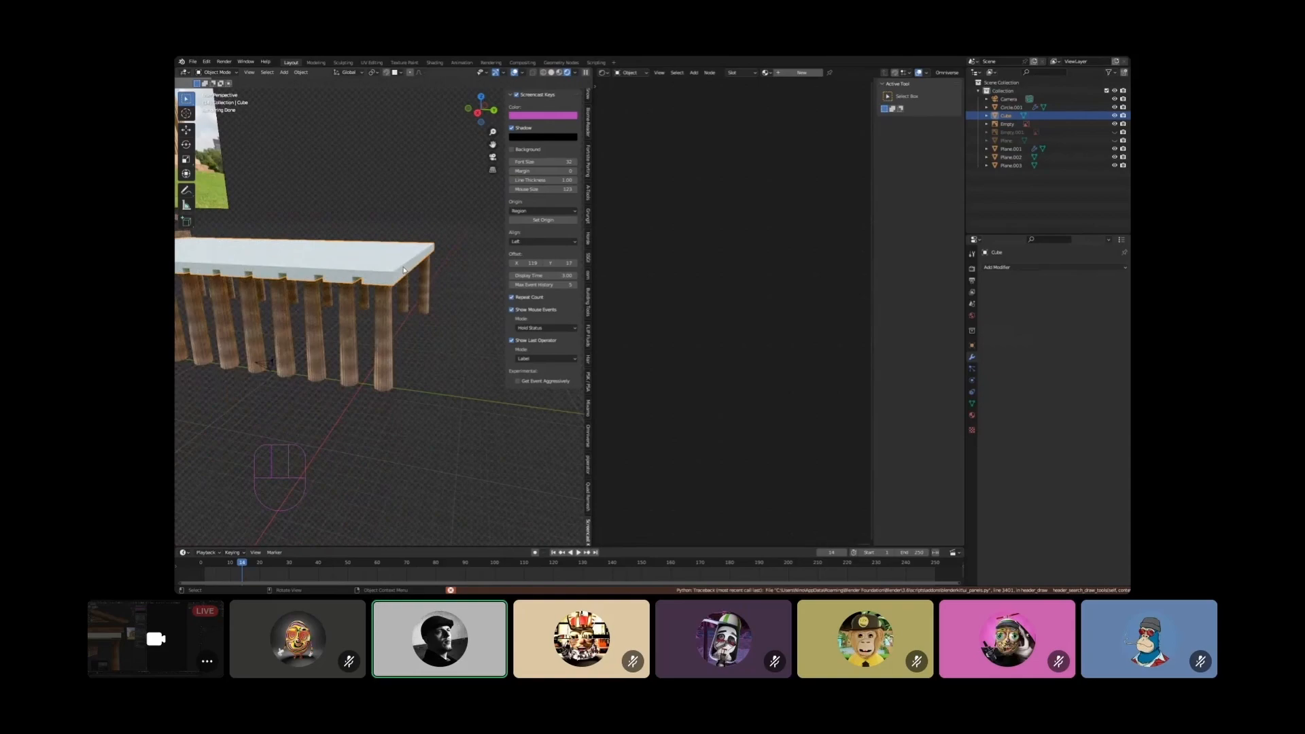
pyautogui.moveTo(333, 290); pyautogui.dragTo(243, 290, button='middle')
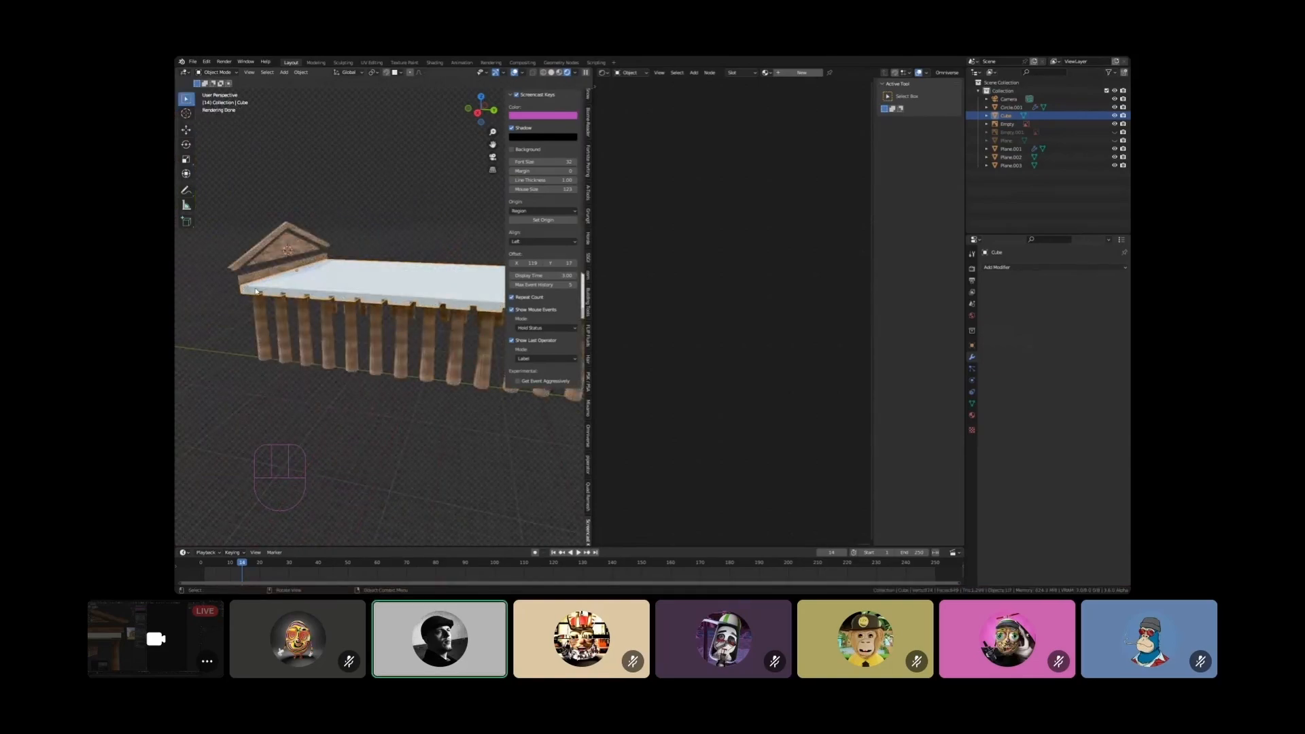
pyautogui.press('Tab')
pyautogui.press('Tab')
pyautogui.scroll(-3, 386, 301)
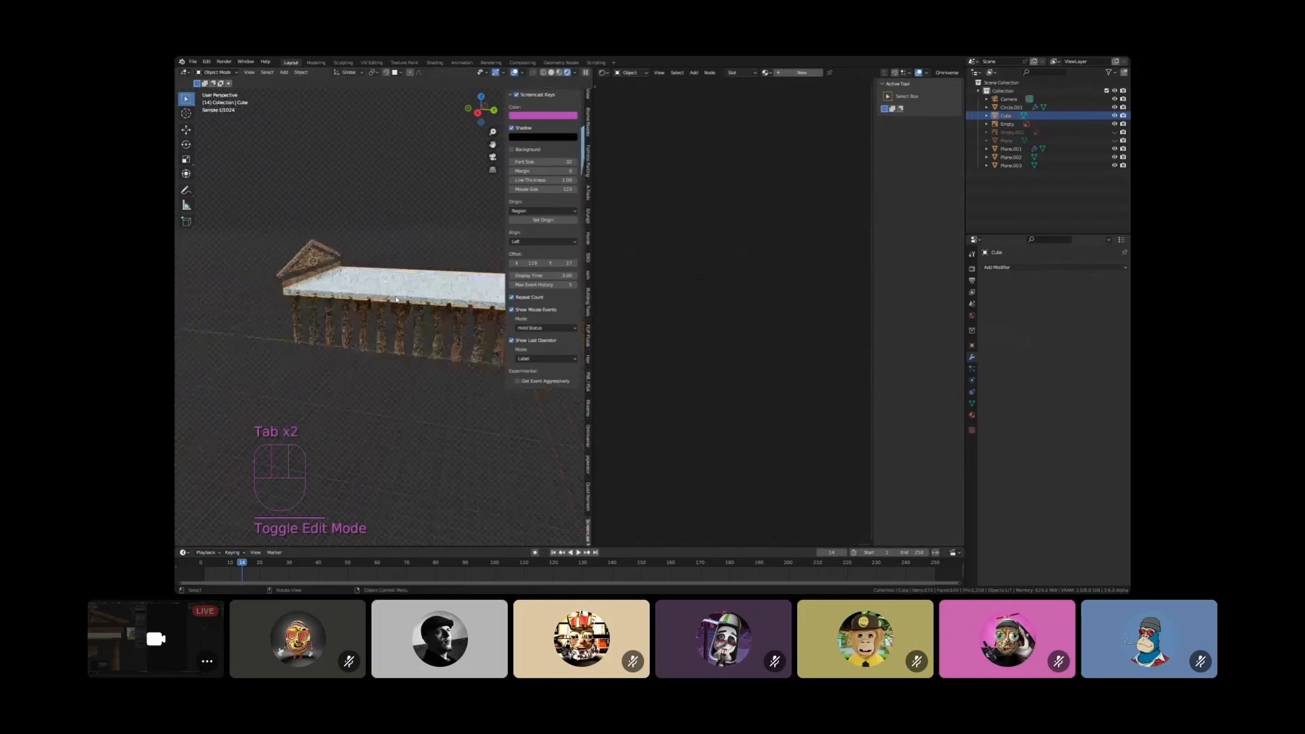
pyautogui.scroll(2, 380, 305)
pyautogui.moveTo(278, 307); pyautogui.dragTo(347, 323, button='middle')
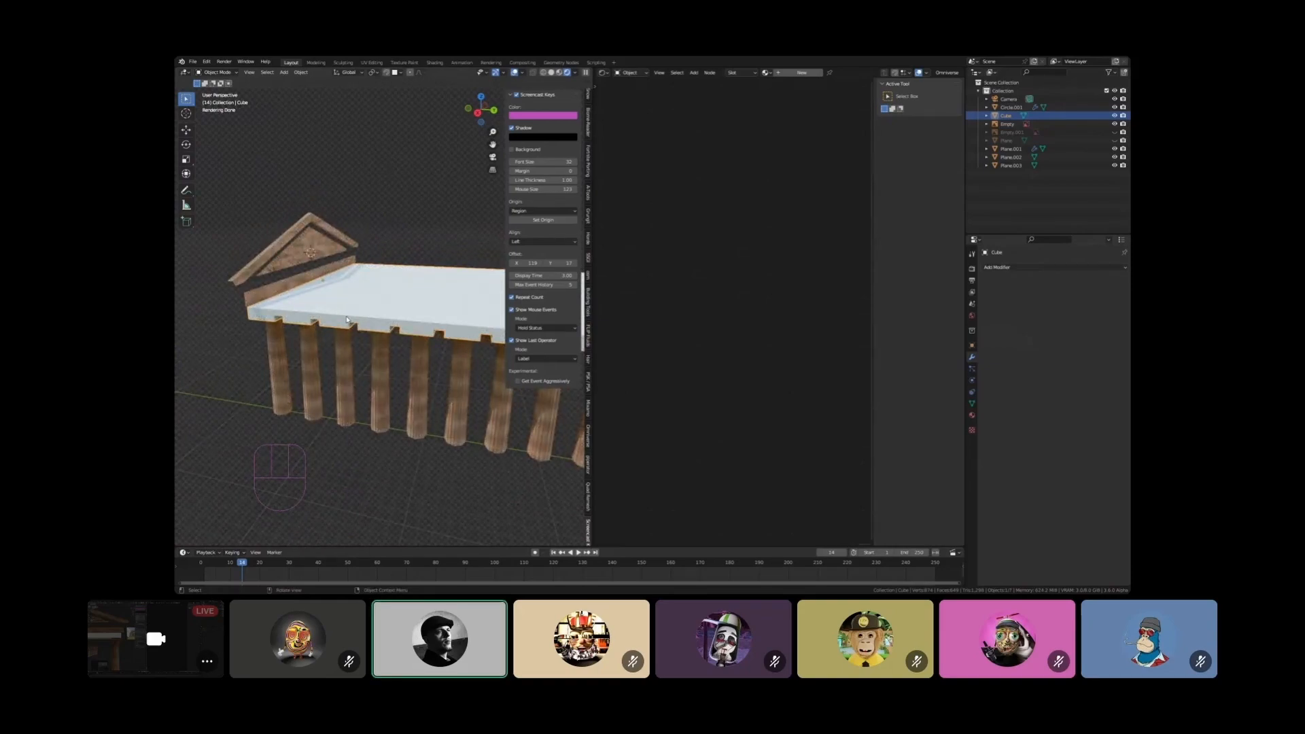
pyautogui.moveTo(338, 297); pyautogui.dragTo(299, 310, button='middle')
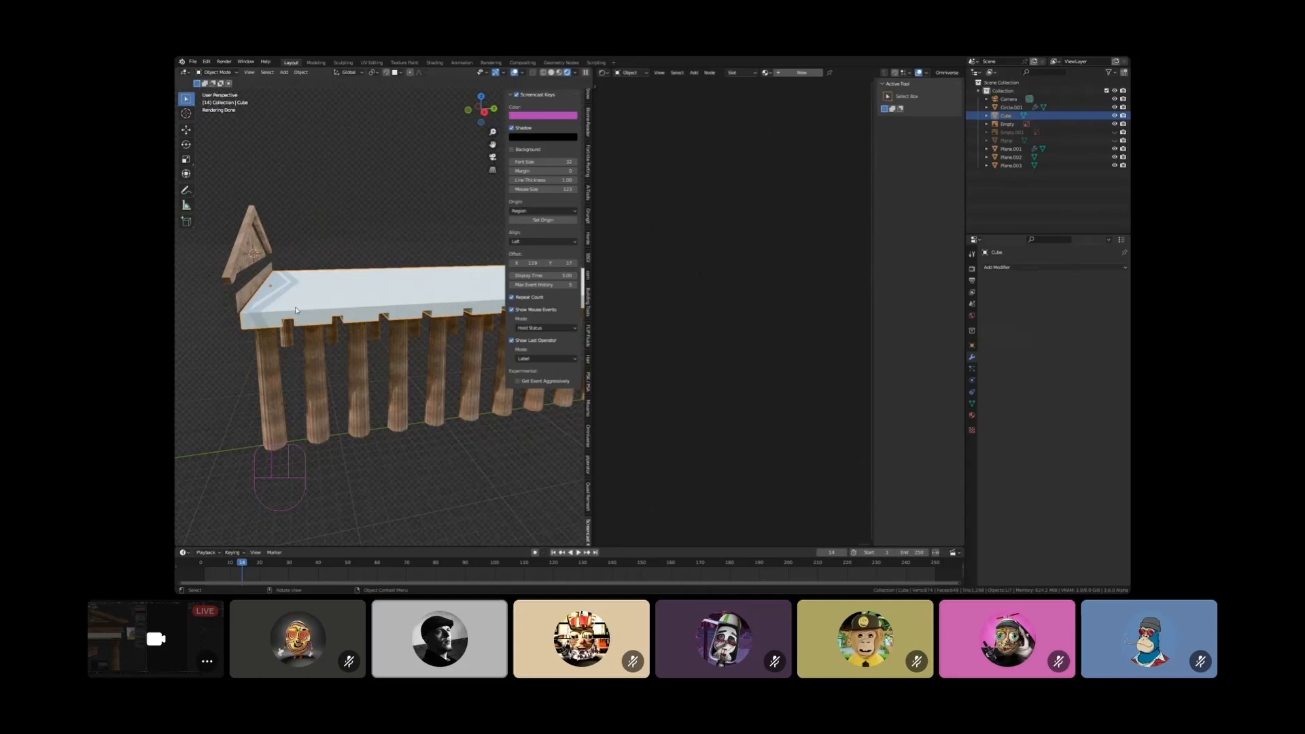
pyautogui.moveTo(296, 310); pyautogui.dragTo(326, 327, button='middle')
pyautogui.scroll(-5, 387, 326)
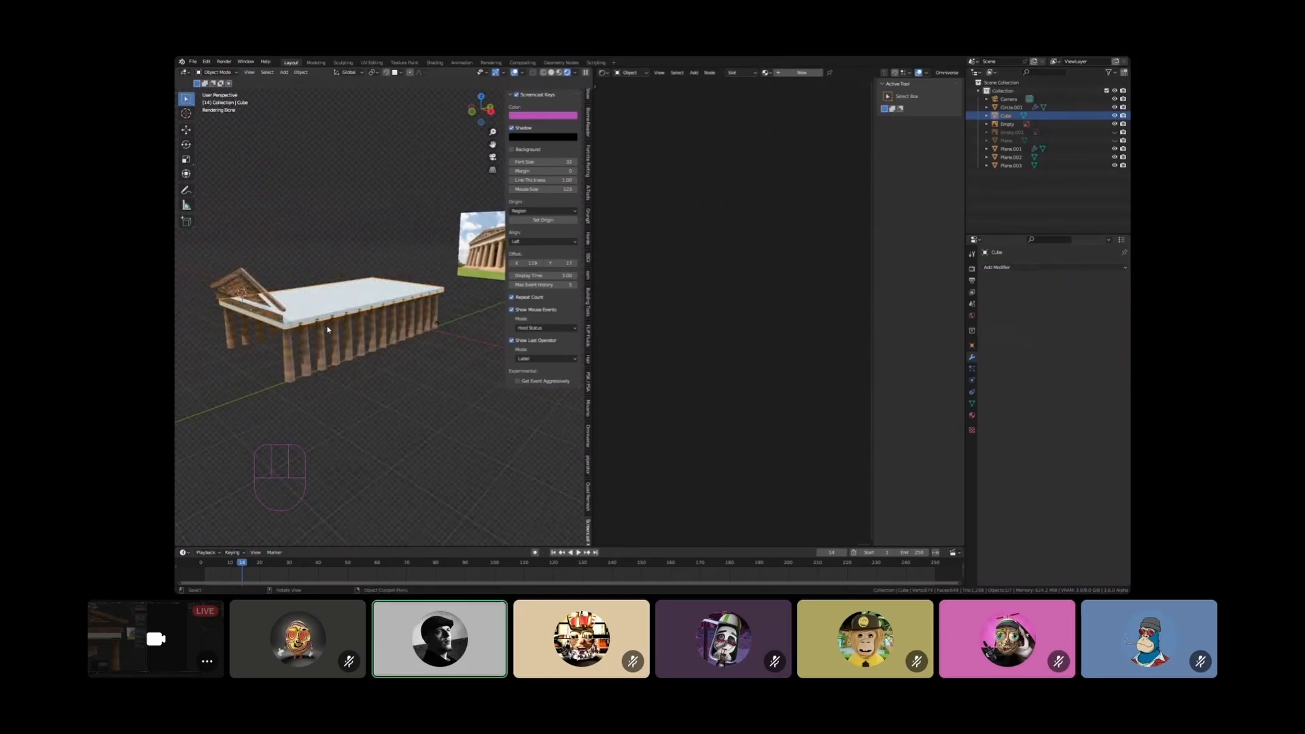
pyautogui.moveTo(315, 322); pyautogui.dragTo(373, 305, button='middle')
pyautogui.scroll(4, 294, 323)
# Study the reference photo's corner, focusing on the frieze and cornice layers above the columns
pyautogui.click(454, 315)
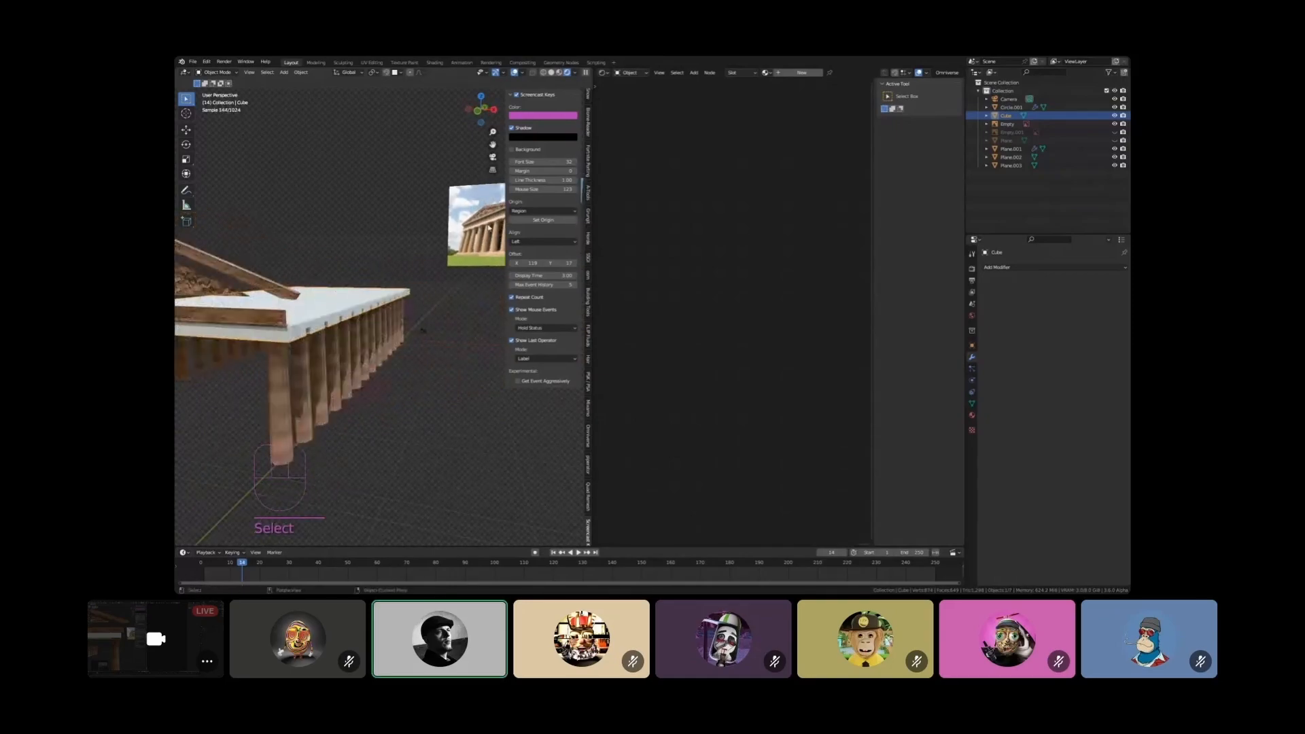
pyautogui.moveTo(245, 340); pyautogui.dragTo(310, 255, button='middle')
pyautogui.click(259, 345)
pyautogui.scroll(-3, 341, 339)
pyautogui.scroll(3, 360, 338)
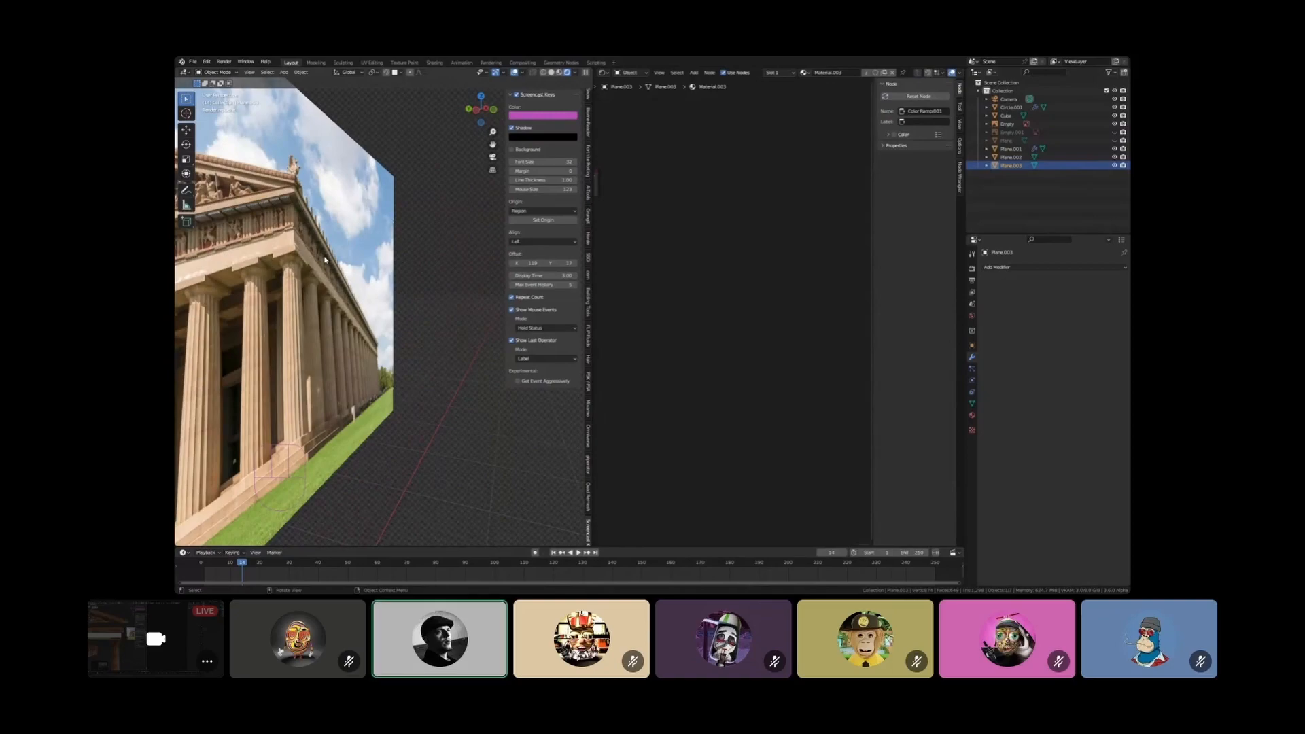
pyautogui.moveTo(297, 230); pyautogui.dragTo(288, 227, button='middle')
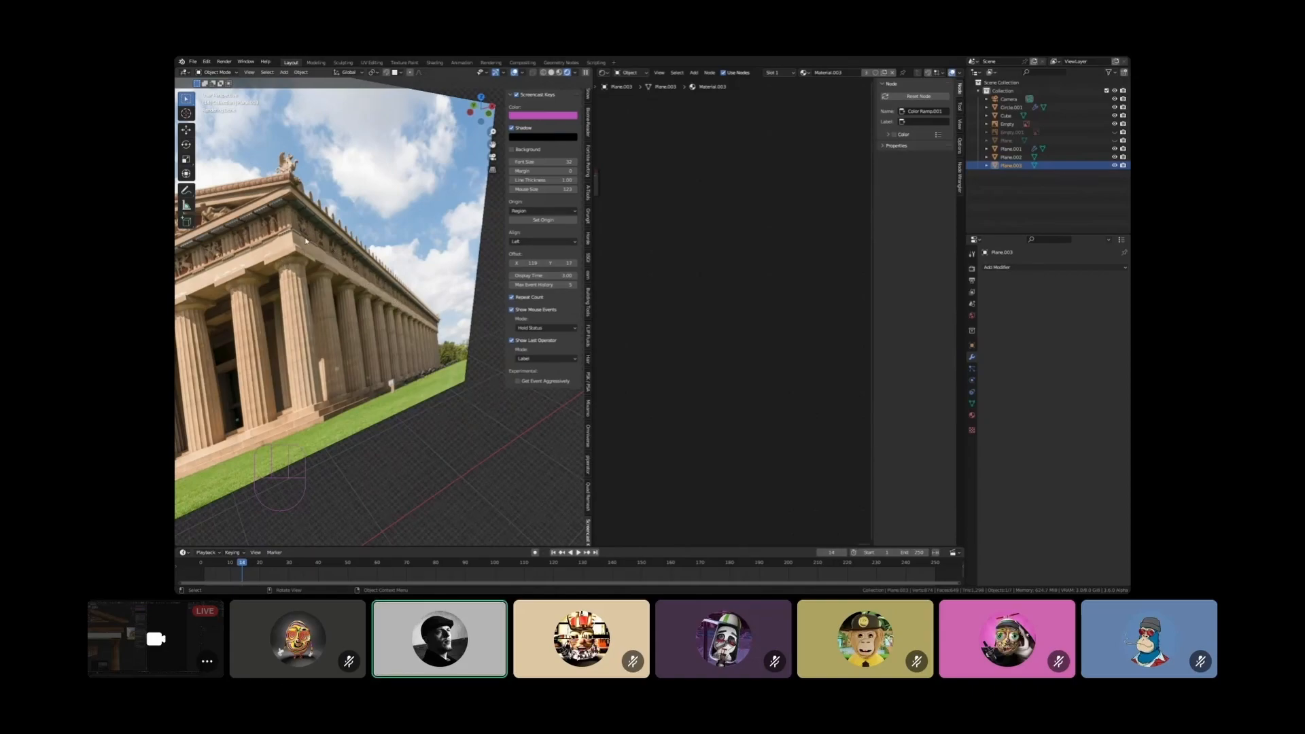
pyautogui.scroll(5, 287, 241)
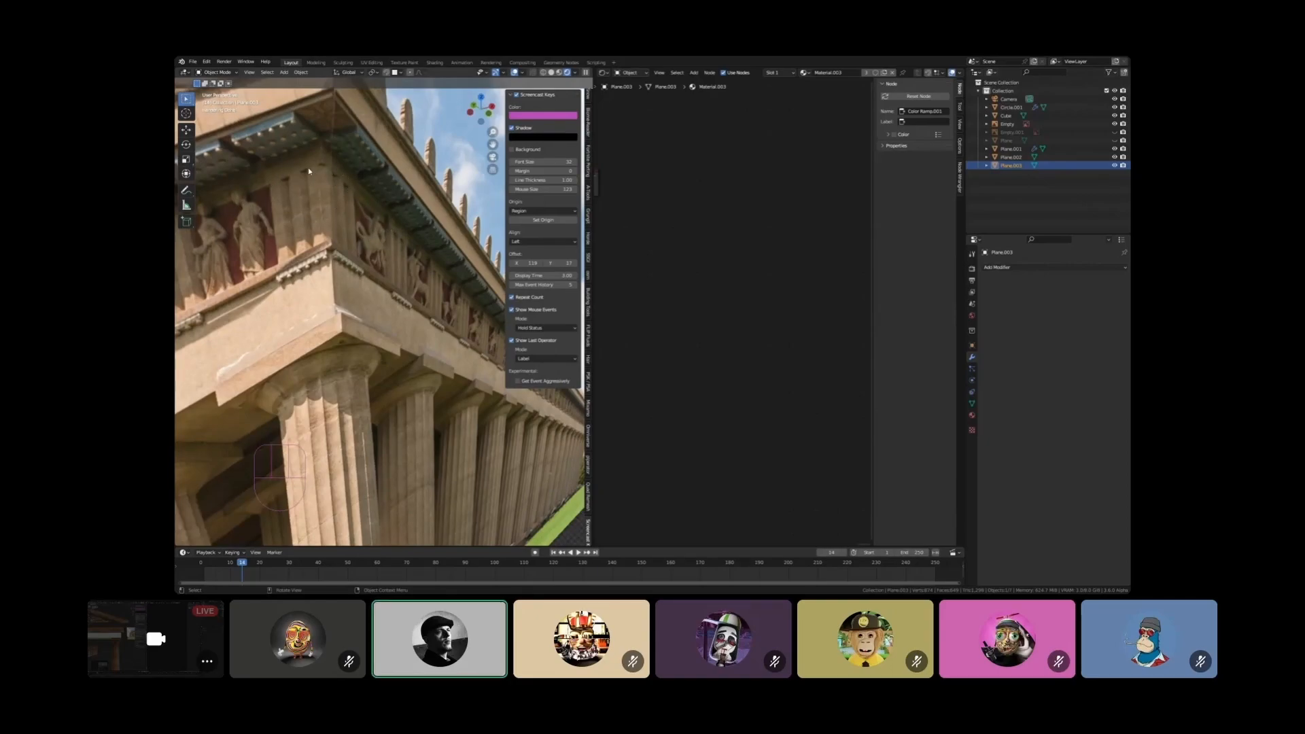
pyautogui.scroll(-10, 327, 187)
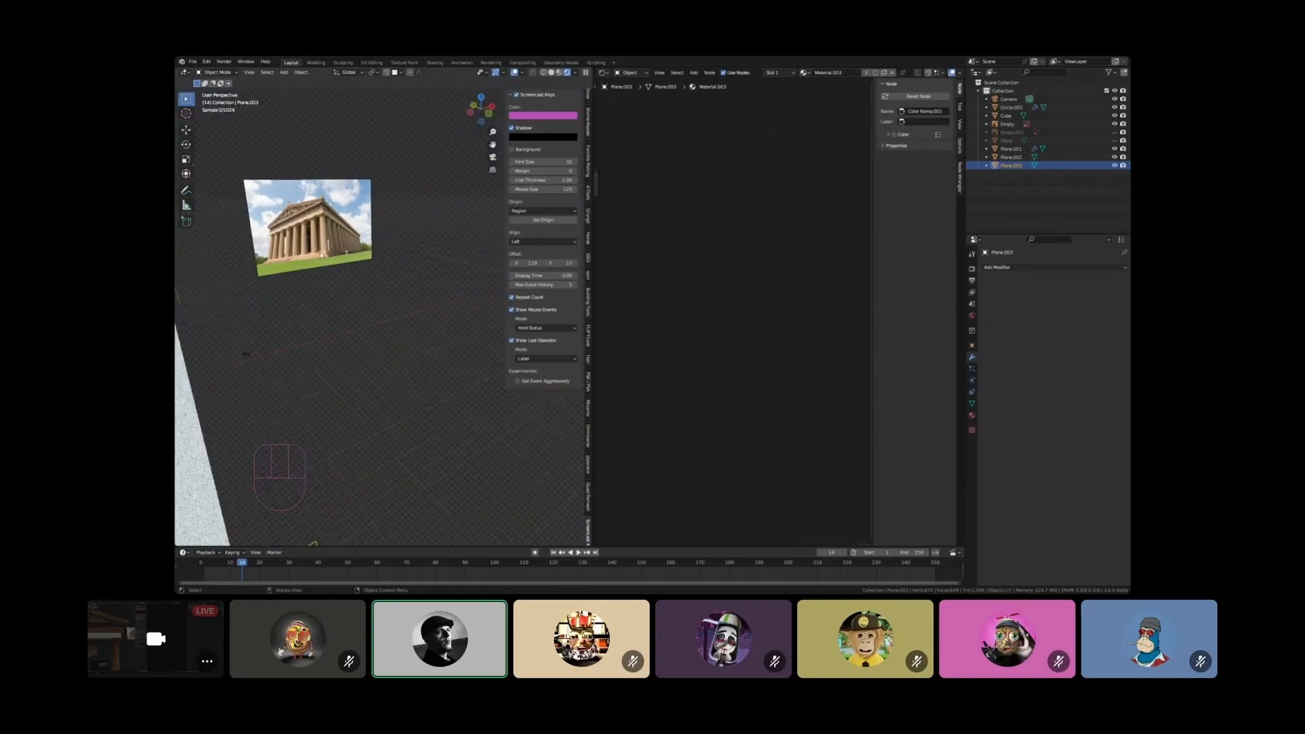
# Select the white beam and scale it along X in front view to suit the board above it
pyautogui.moveTo(323, 285)
pyautogui.mouseDown(button='middle')
pyautogui.moveTo(348, 327)
pyautogui.moveTo(309, 336)
pyautogui.moveTo(287, 307)
pyautogui.moveTo(315, 293)
pyautogui.moveTo(299, 294)
pyautogui.mouseUp(button='middle')
pyautogui.press('KP_1')
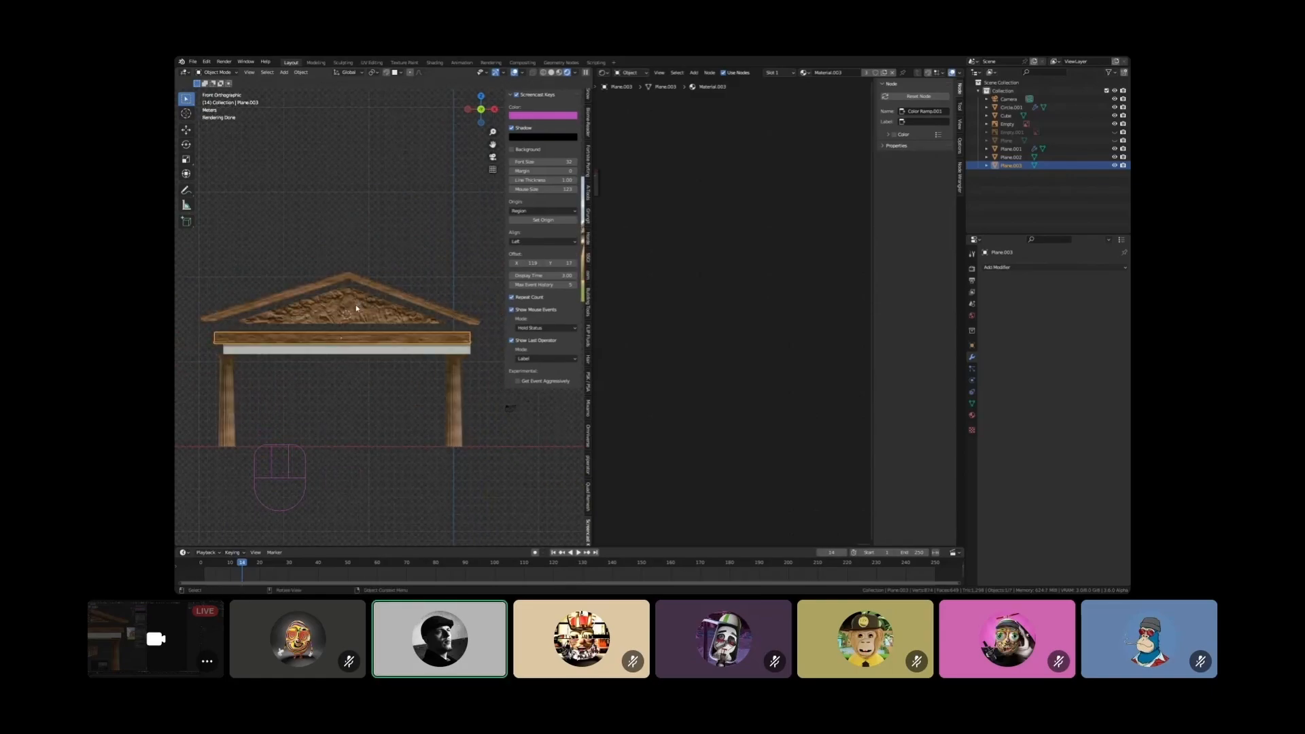
pyautogui.moveTo(405, 336); pyautogui.dragTo(376, 304, button='middle')
pyautogui.click(241, 355)
pyautogui.press('KP_1')
pyautogui.scroll(2, 303, 296)
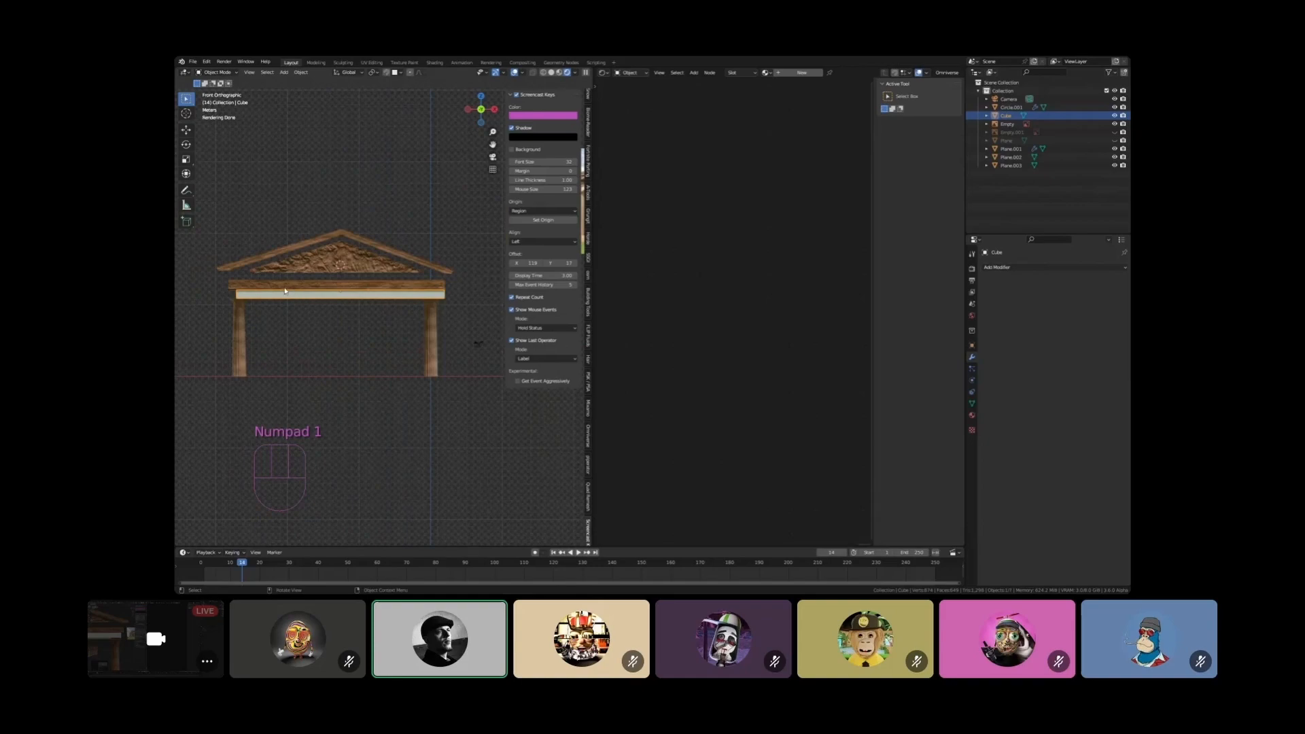
pyautogui.press('s')
pyautogui.click(268, 306)
pyautogui.scroll(4, 233, 291)
pyautogui.keyDown('shift'); pyautogui.moveTo(233, 291); pyautogui.dragTo(178, 284, button='middle'); pyautogui.keyUp('shift')
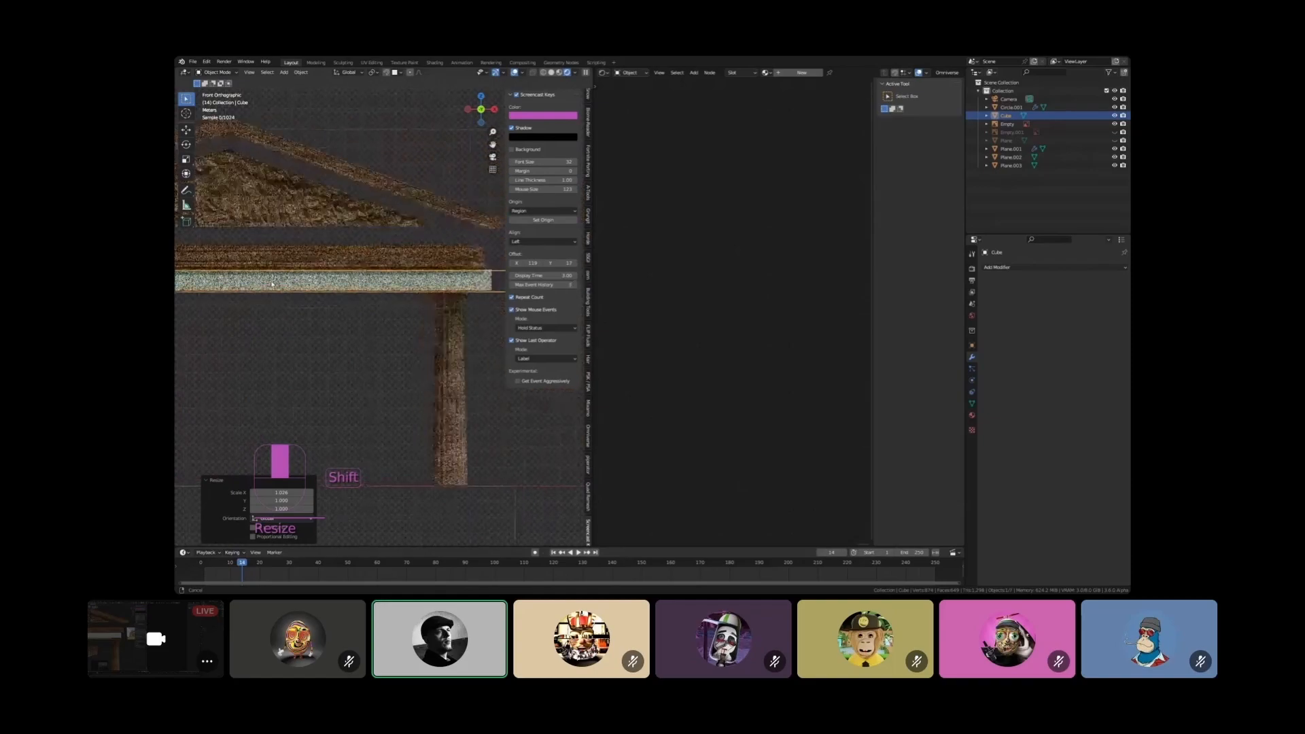
# Shift the beam along X and fine-tune its X scale so both ends line up with the board above
pyautogui.scroll(-4, 323, 293)
pyautogui.scroll(-1, 323, 293)
pyautogui.press('g')
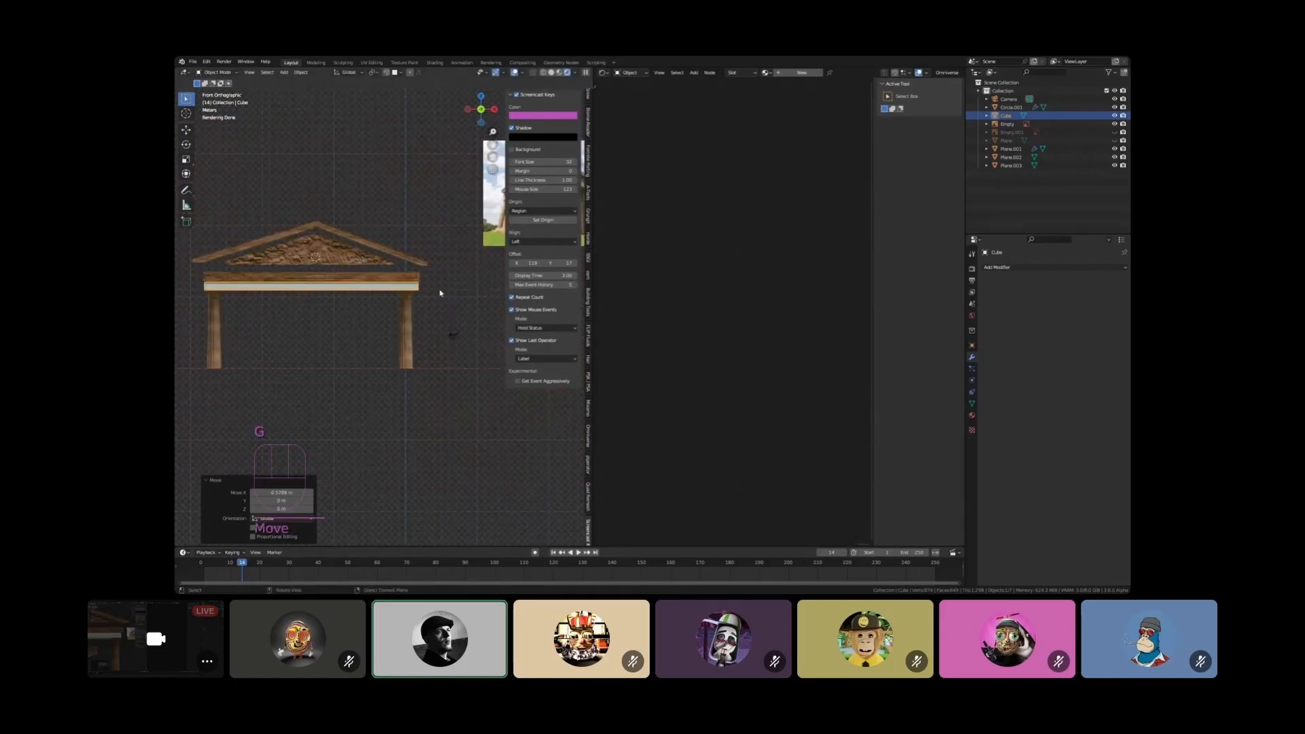
pyautogui.press('g')
pyautogui.click(434, 292)
pyautogui.press('s')
pyautogui.press('x')
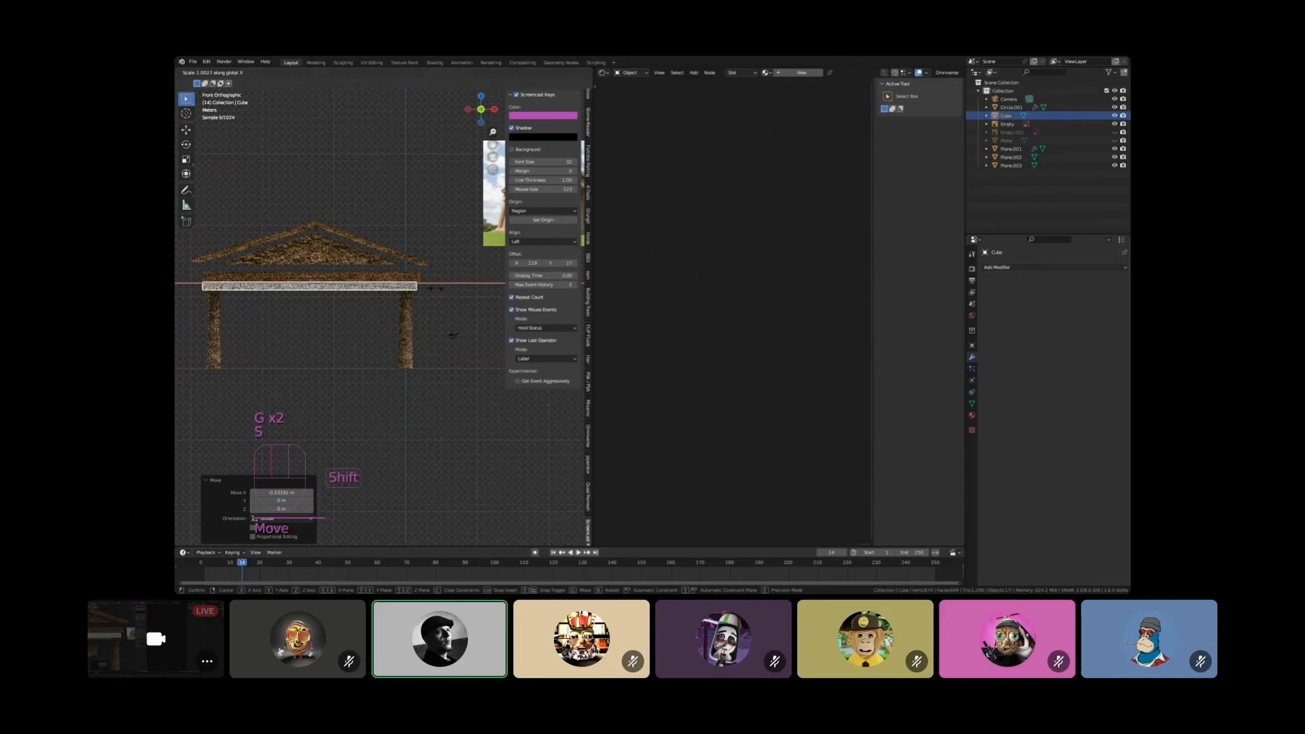
pyautogui.press('g')
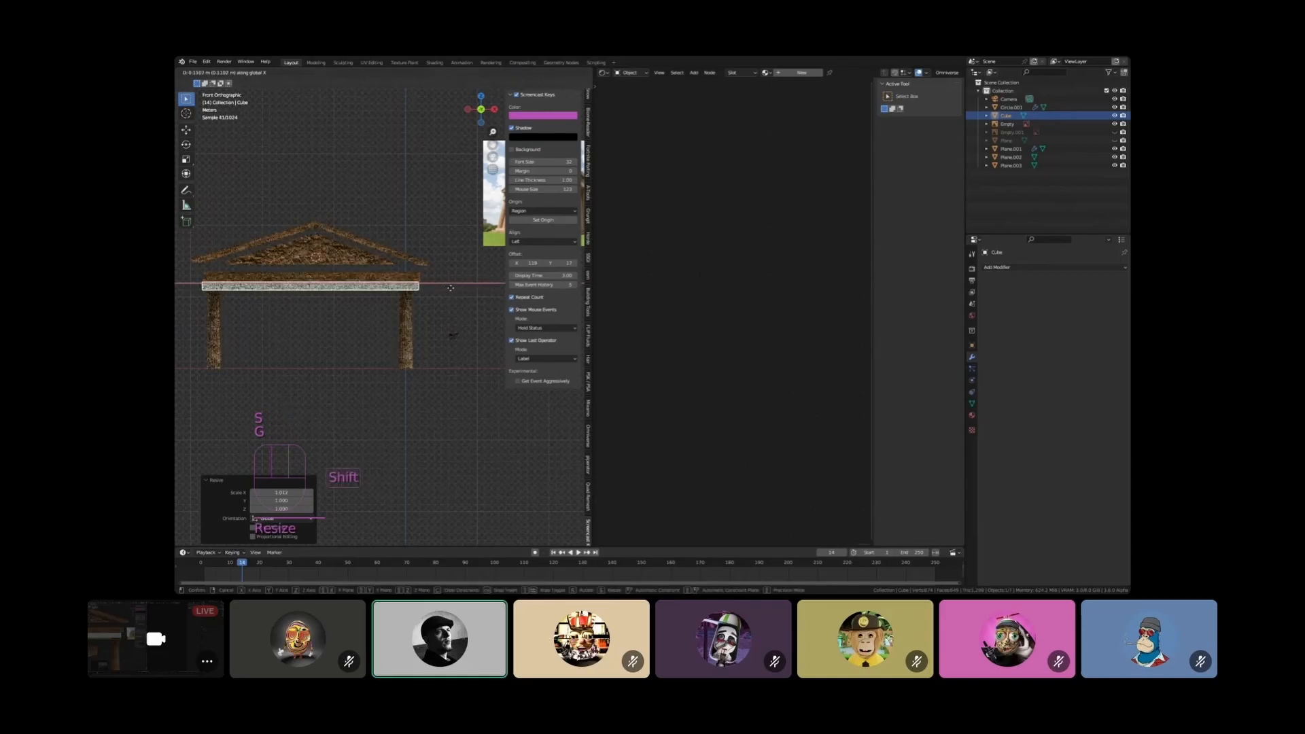
pyautogui.click(313, 297)
# Select the wooden board under the pediment and scale it slightly along X to match the beam's width
pyautogui.click(295, 277)
pyautogui.press('s')
pyautogui.press('x')
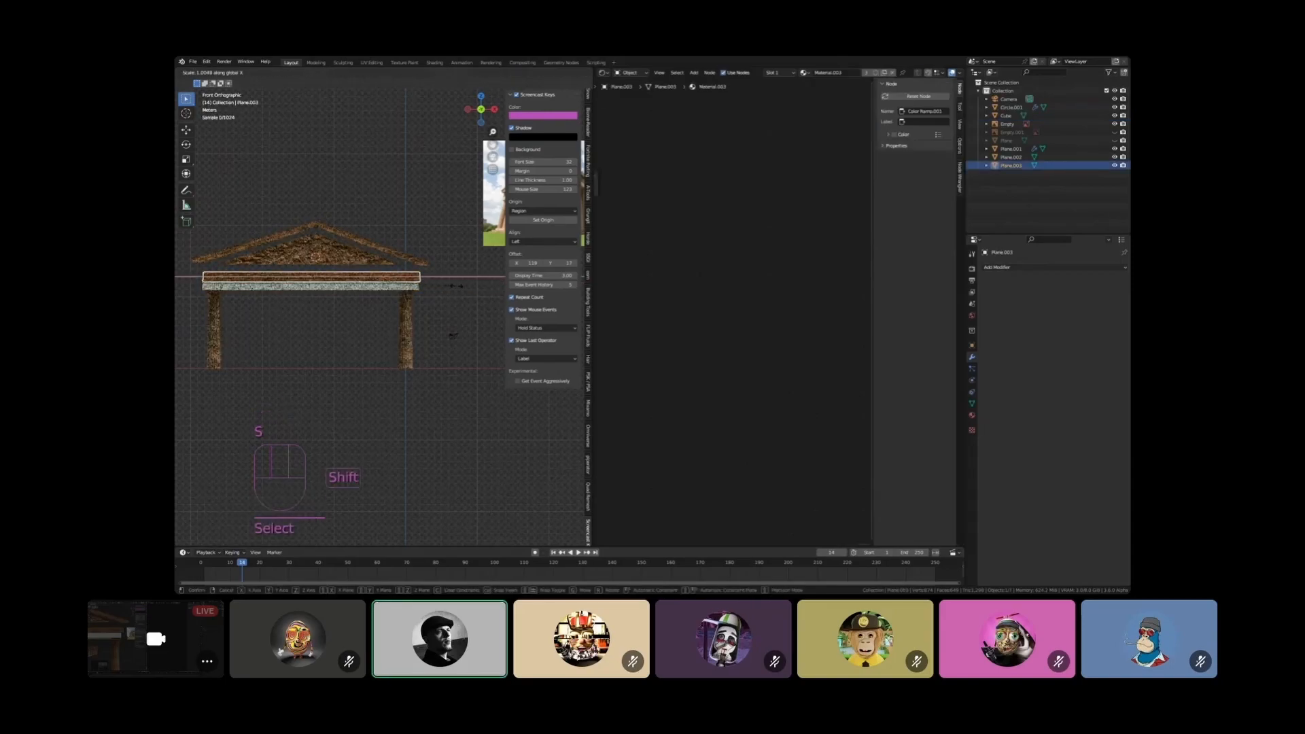
pyautogui.click(454, 285)
# In side view, move the board's geometry along Y in Edit Mode until it is flush with the beam's front face
pyautogui.moveTo(442, 276); pyautogui.dragTo(272, 289, button='middle')
pyautogui.press('KP_1')
pyautogui.press('KP_3')
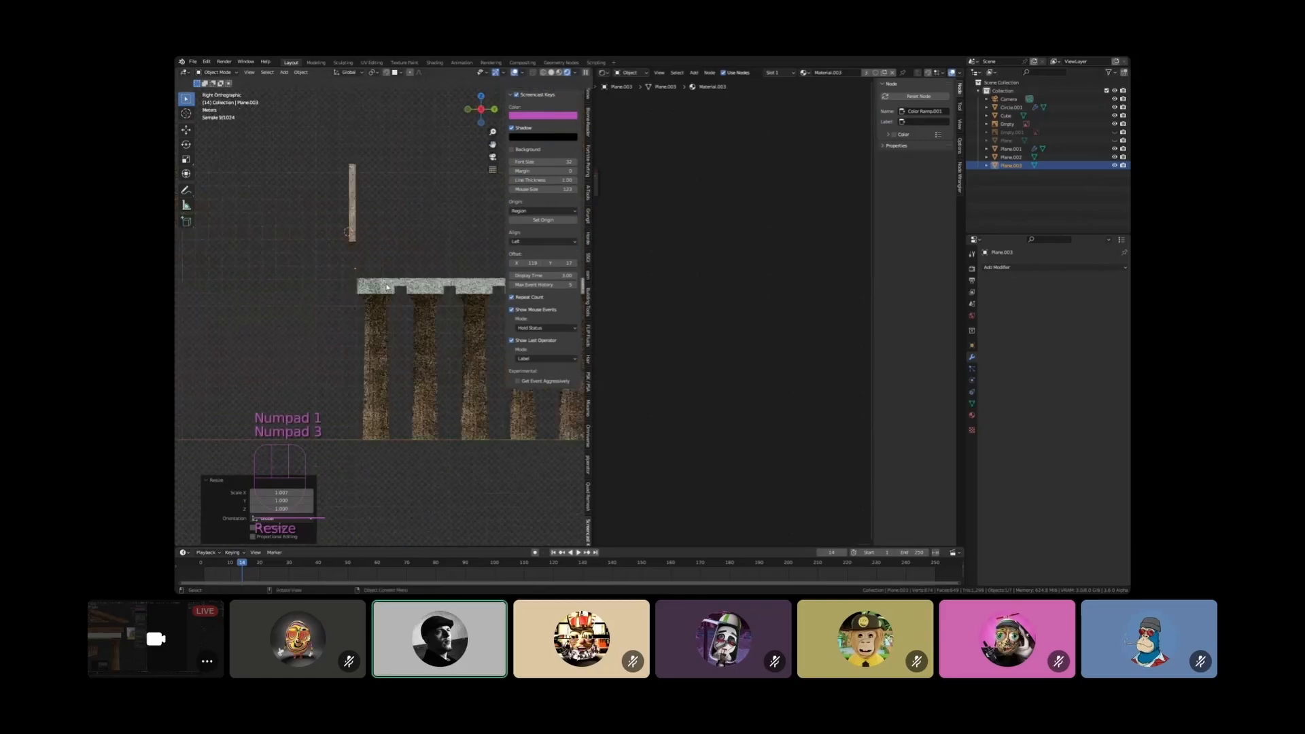
pyautogui.scroll(5, 346, 272)
pyautogui.press('Tab')
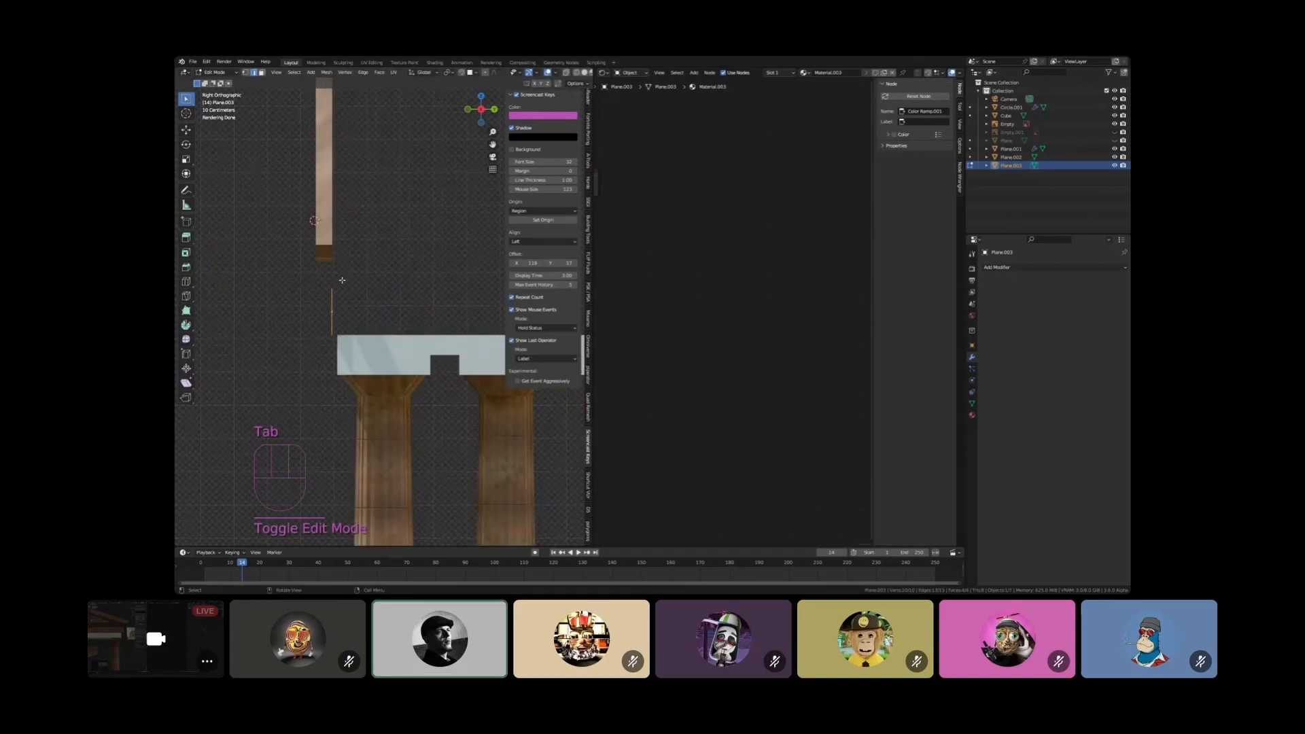
pyautogui.scroll(2, 343, 286)
pyautogui.press('g')
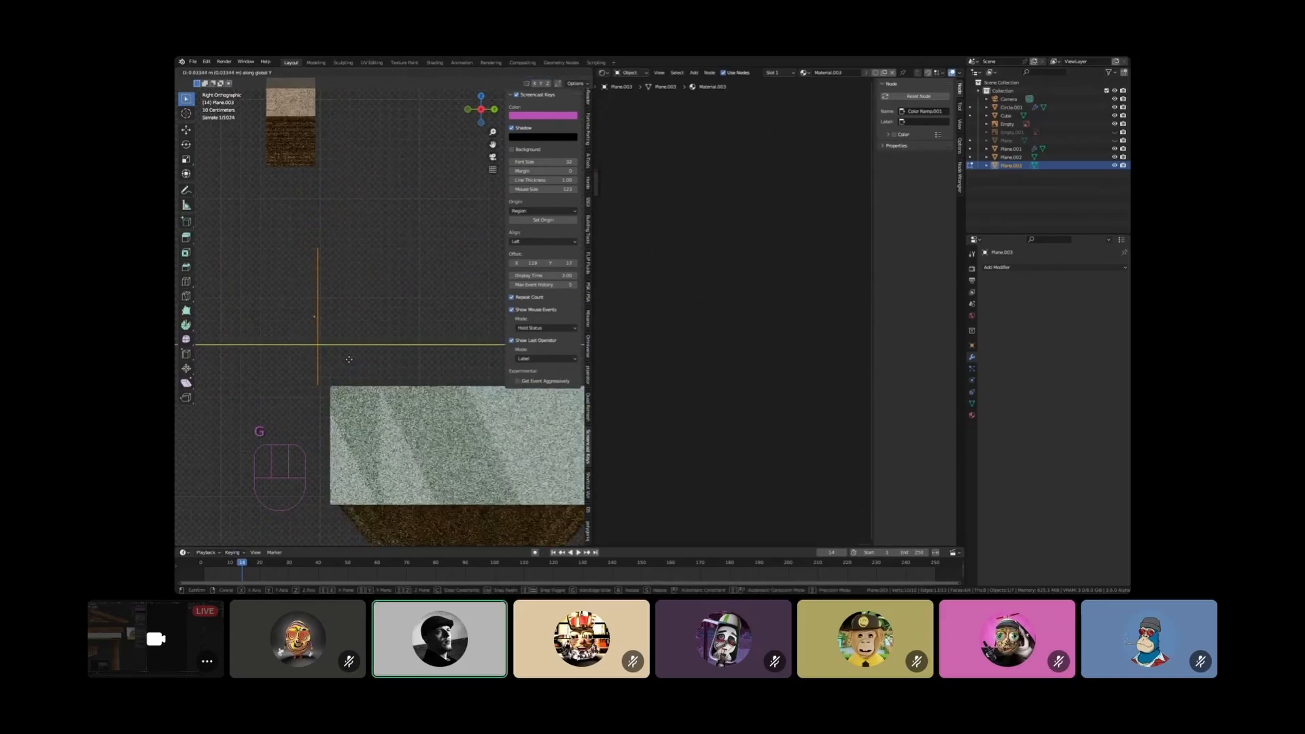
pyautogui.click(362, 358)
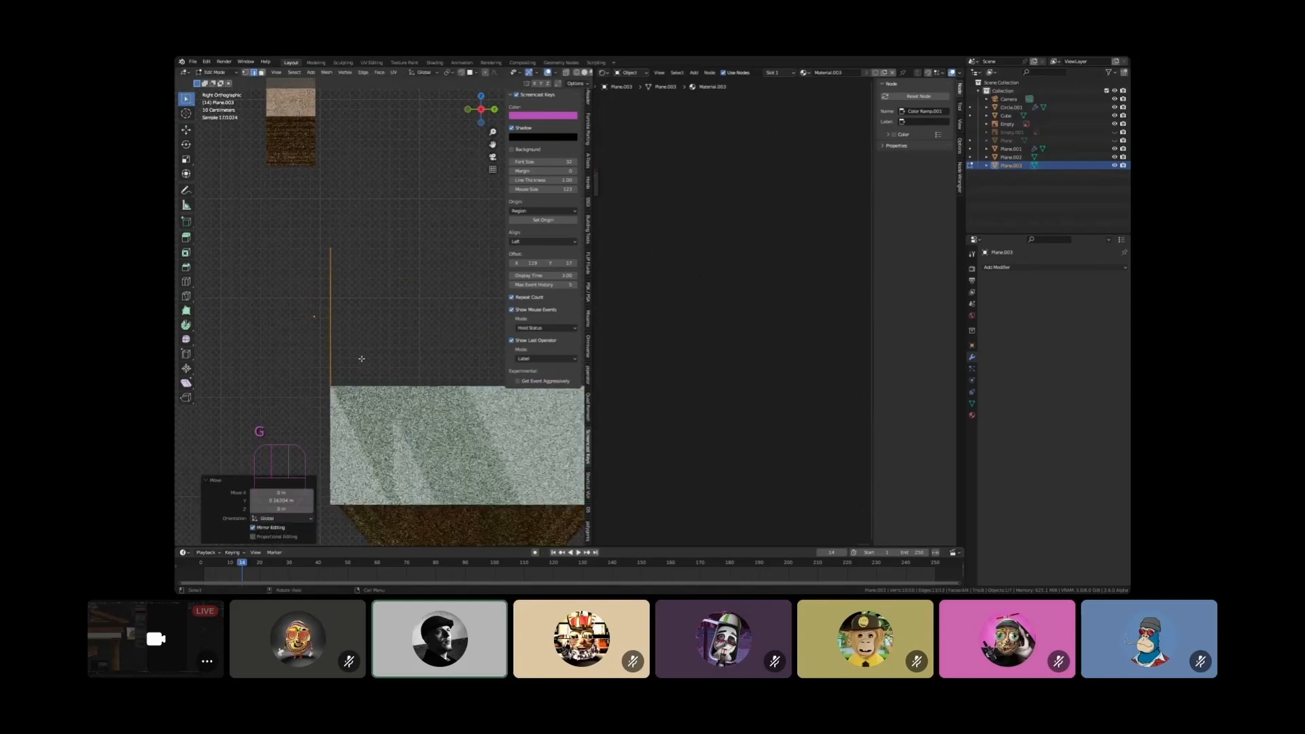
# Leave Edit Mode and move the pediment along Y to line it up with the beam's front edge
pyautogui.press('Tab')
pyautogui.click(333, 193)
pyautogui.press('g')
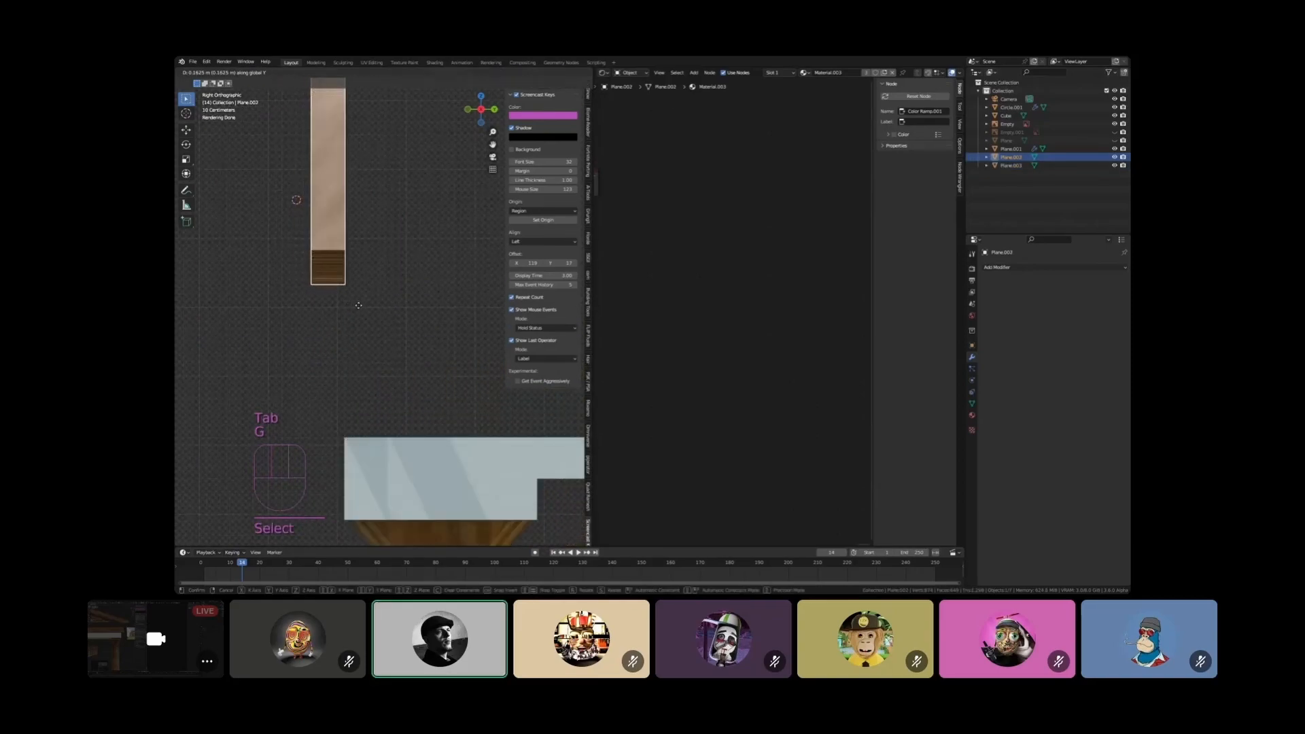
pyautogui.click(349, 334)
# Select all geometry of the board under the pediment in Edit Mode, with the beam's far end in view
pyautogui.moveTo(350, 333)
pyautogui.mouseDown(button='middle')
pyautogui.moveTo(327, 328)
pyautogui.moveTo(397, 317)
pyautogui.moveTo(292, 301)
pyautogui.moveTo(322, 354)
pyautogui.moveTo(297, 354)
pyautogui.moveTo(336, 355)
pyautogui.mouseUp(button='middle')
pyautogui.click(397, 316)
pyautogui.press('Tab')
pyautogui.press('a')
pyautogui.scroll(5, 299, 354)
pyautogui.scroll(2, 336, 355)
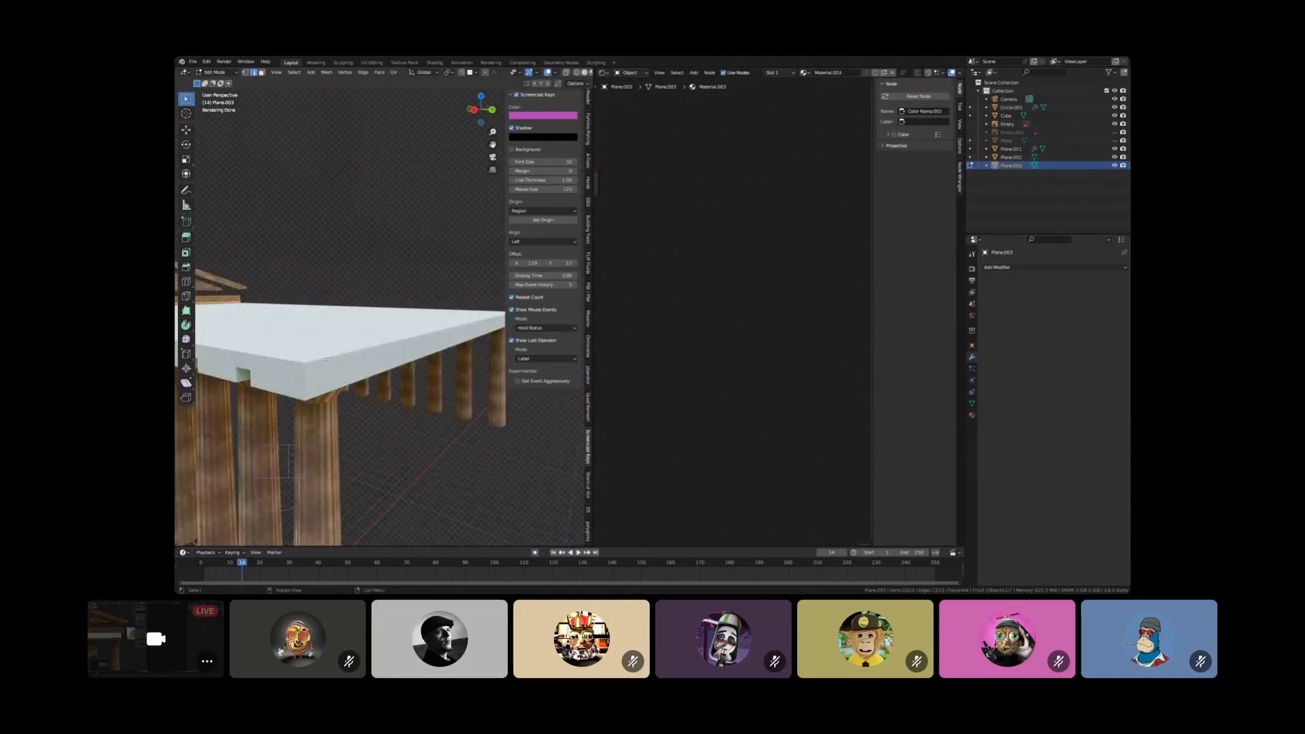
pyautogui.scroll(1, 329, 370)
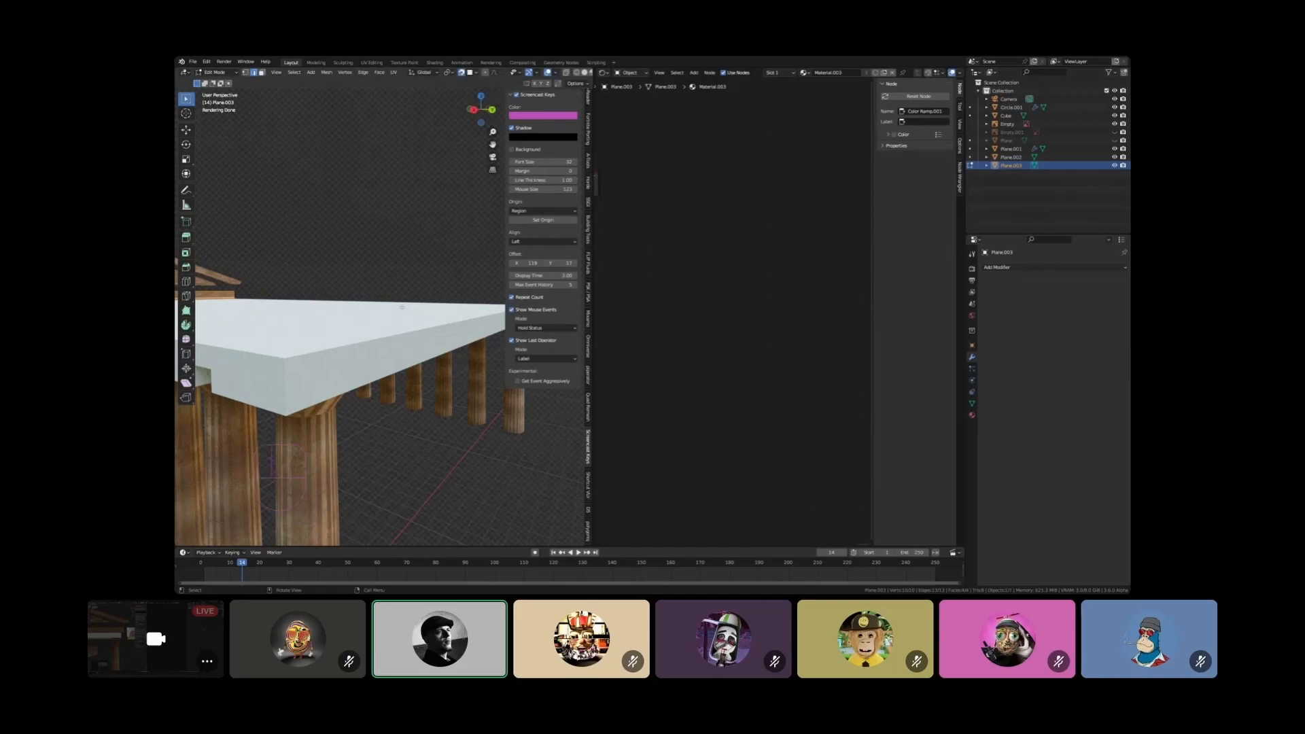
# Try moving the board's geometry along Y to the beam's far end, and undo the move
pyautogui.press('g')
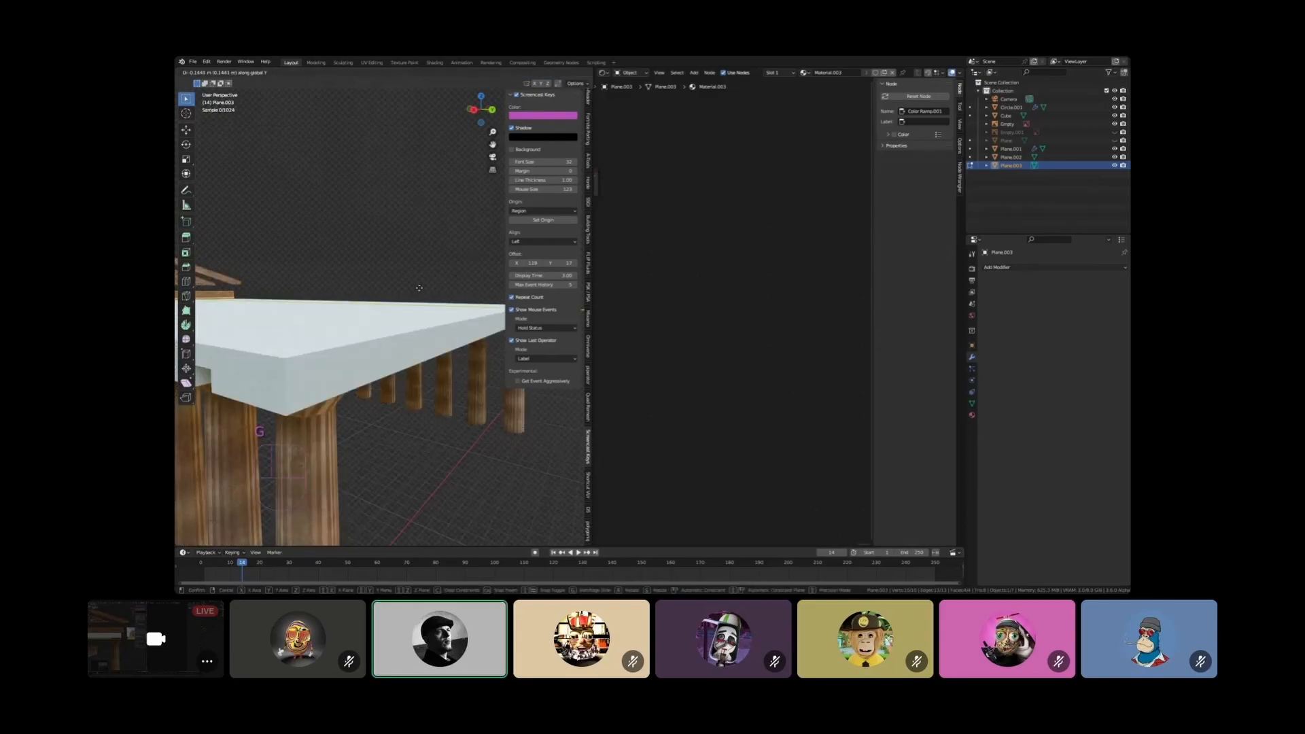
pyautogui.press('y')
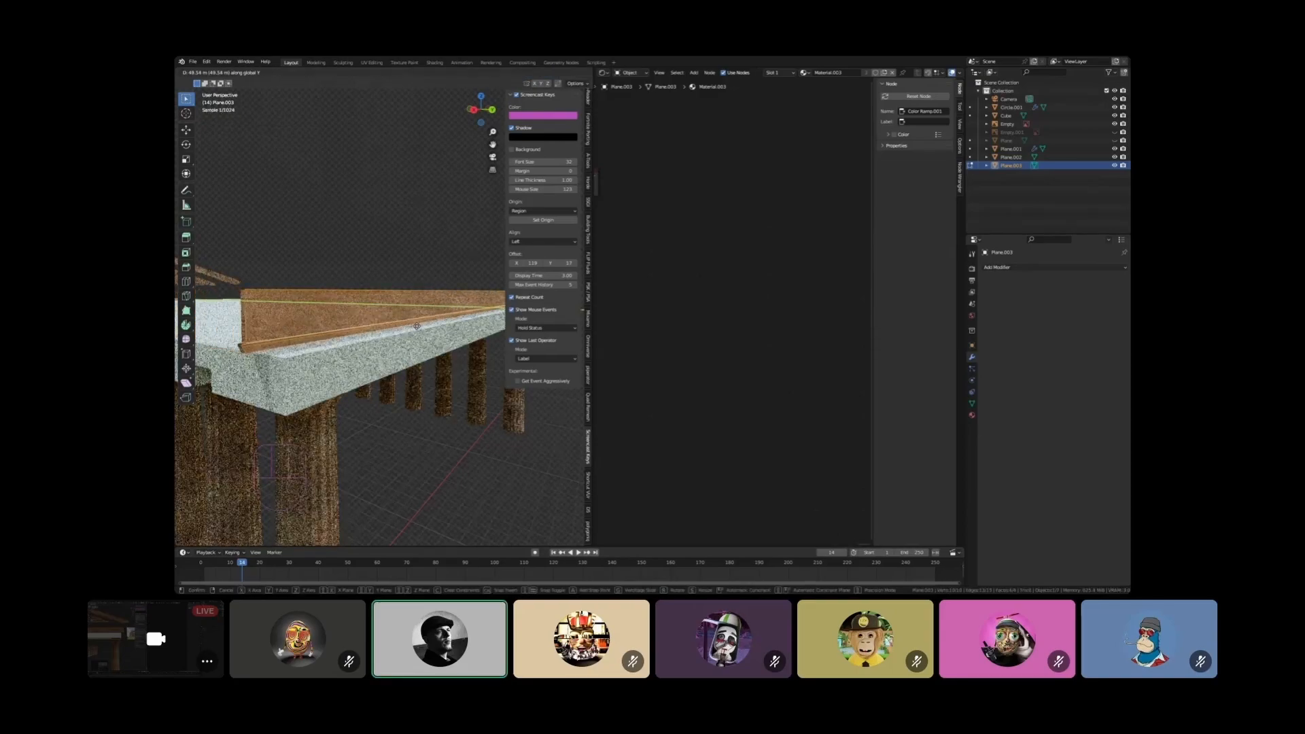
pyautogui.click(416, 332)
pyautogui.scroll(-4, 416, 332)
pyautogui.moveTo(416, 331); pyautogui.dragTo(361, 312, button='middle')
pyautogui.scroll(-4, 408, 326)
pyautogui.scroll(4, 379, 307)
pyautogui.hotkey('ctrl', 'z')
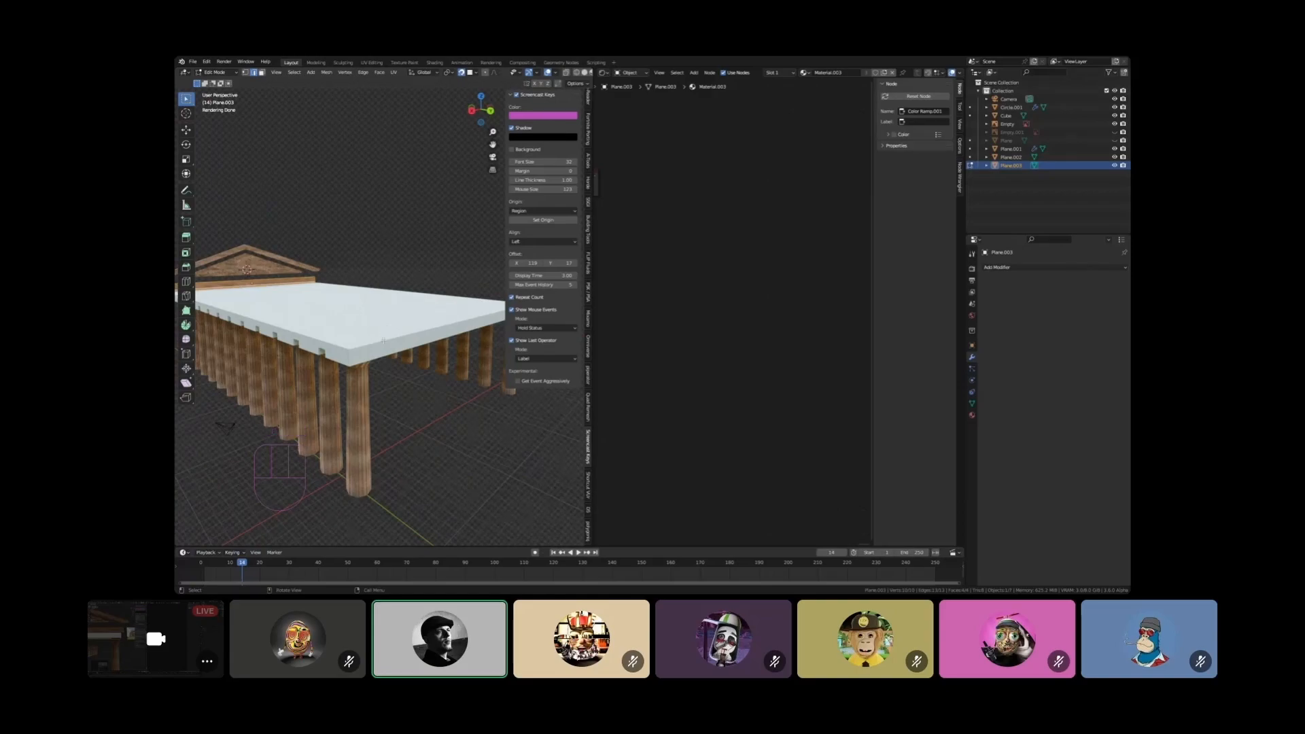
# Extrude the board along Y over the full length of the beam to its far end, and leave Edit Mode
pyautogui.scroll(2, 384, 336)
pyautogui.moveTo(373, 351); pyautogui.dragTo(421, 338, button='middle')
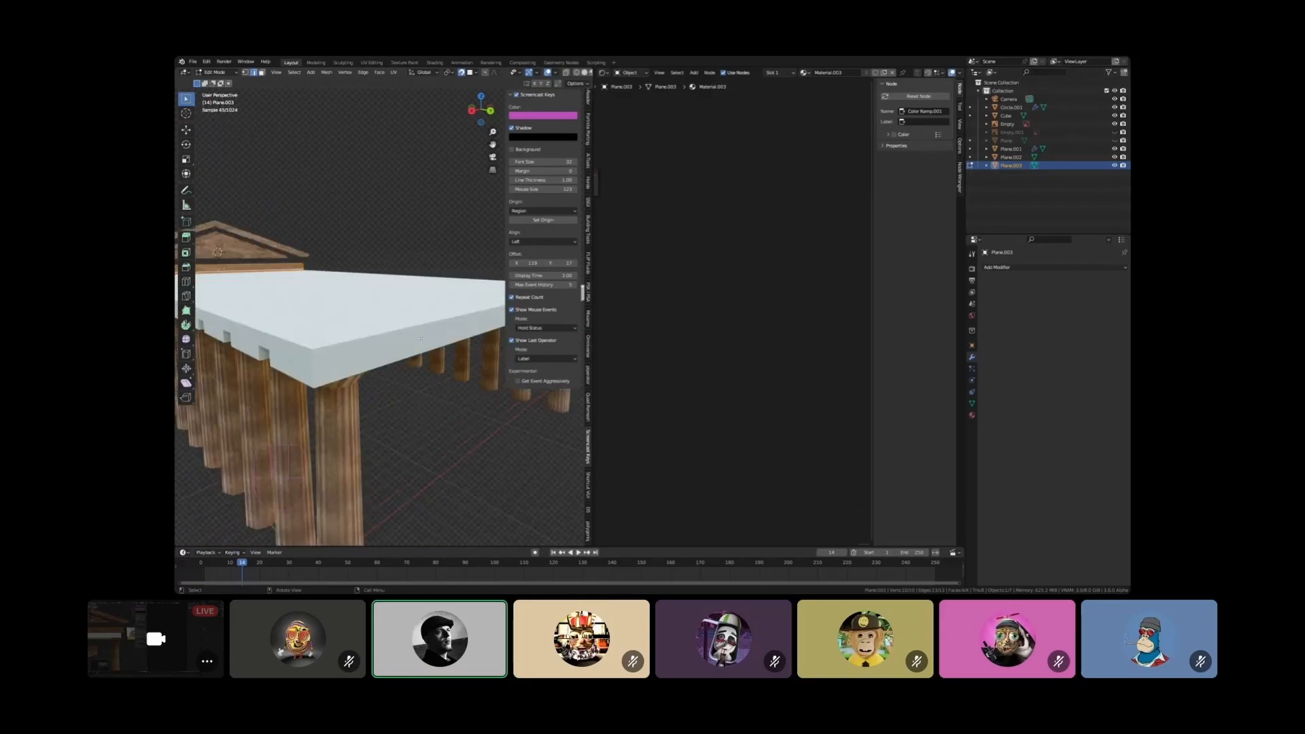
pyautogui.press('e')
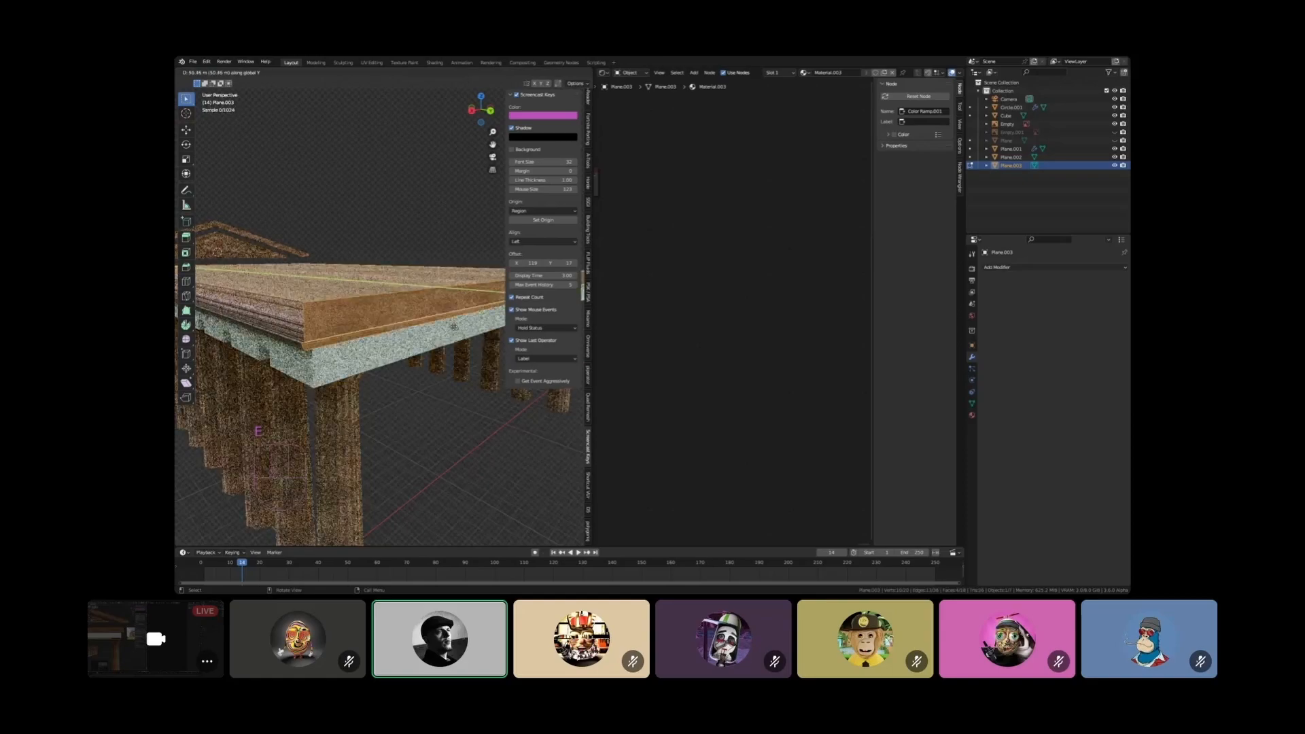
pyautogui.click(329, 337)
pyautogui.scroll(-3, 332, 313)
pyautogui.moveTo(332, 312); pyautogui.dragTo(435, 325, button='middle')
pyautogui.scroll(3, 412, 329)
pyautogui.scroll(-2, 413, 328)
pyautogui.press('Tab')
pyautogui.keyDown('shift'); pyautogui.moveTo(435, 325); pyautogui.dragTo(398, 326, button='middle'); pyautogui.keyUp('shift')
pyautogui.moveTo(397, 327); pyautogui.dragTo(367, 333, button='middle')
pyautogui.scroll(2, 399, 340)
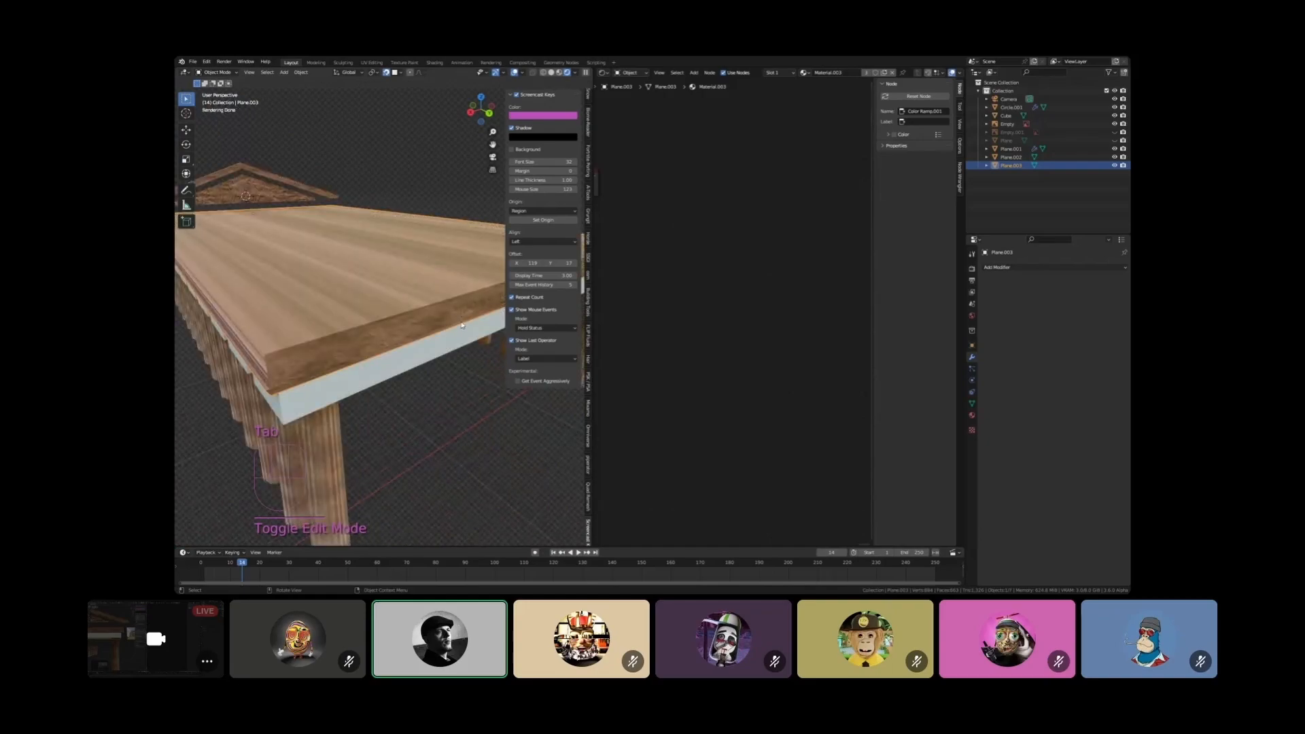
pyautogui.moveTo(350, 341); pyautogui.dragTo(327, 351, button='middle')
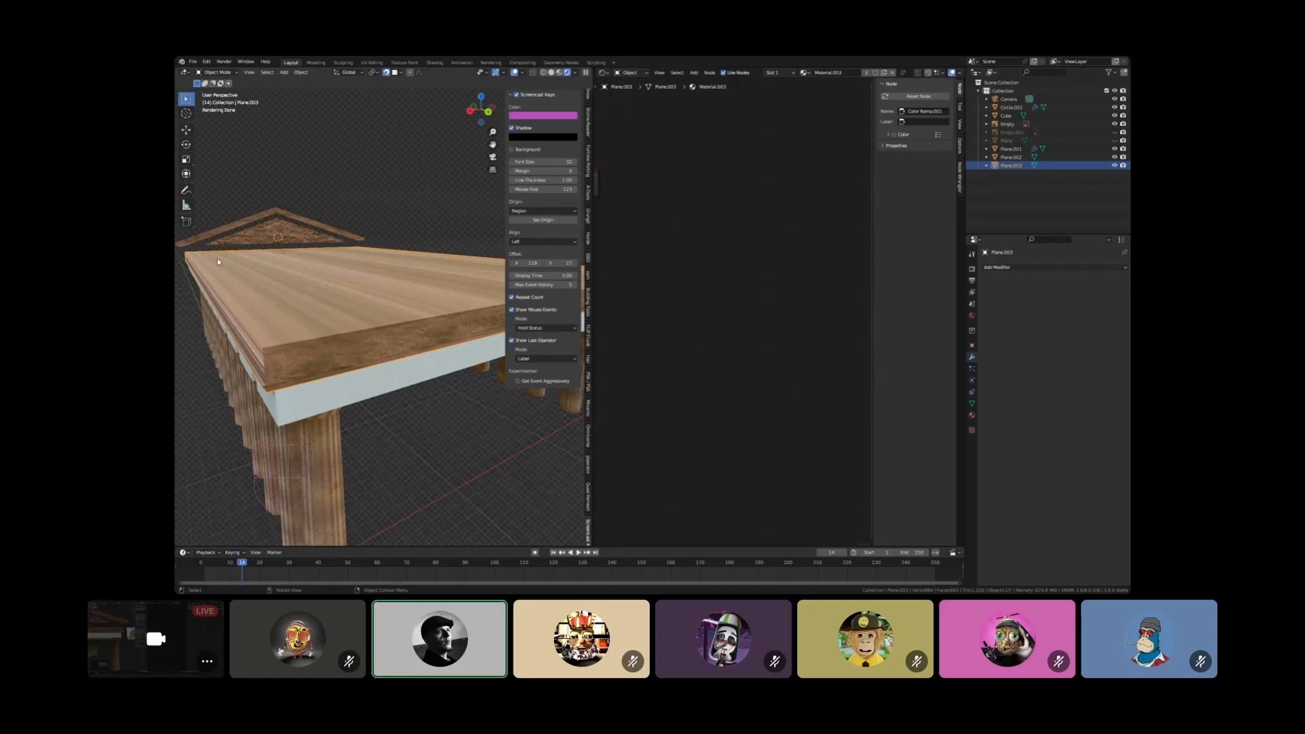
# Inspect the extended upper board along the side columns and compare it with the temple in the reference photo
pyautogui.keyDown('shift'); pyautogui.moveTo(258, 326); pyautogui.dragTo(421, 343, button='middle'); pyautogui.keyUp('shift')
pyautogui.scroll(-2, 340, 335)
pyautogui.moveTo(334, 330)
pyautogui.keyDown('shift'); pyautogui.mouseDown(button='middle')
pyautogui.moveTo(373, 337)
pyautogui.moveTo(317, 341)
pyautogui.moveTo(333, 341)
pyautogui.mouseUp(button='middle'); pyautogui.keyUp('shift')
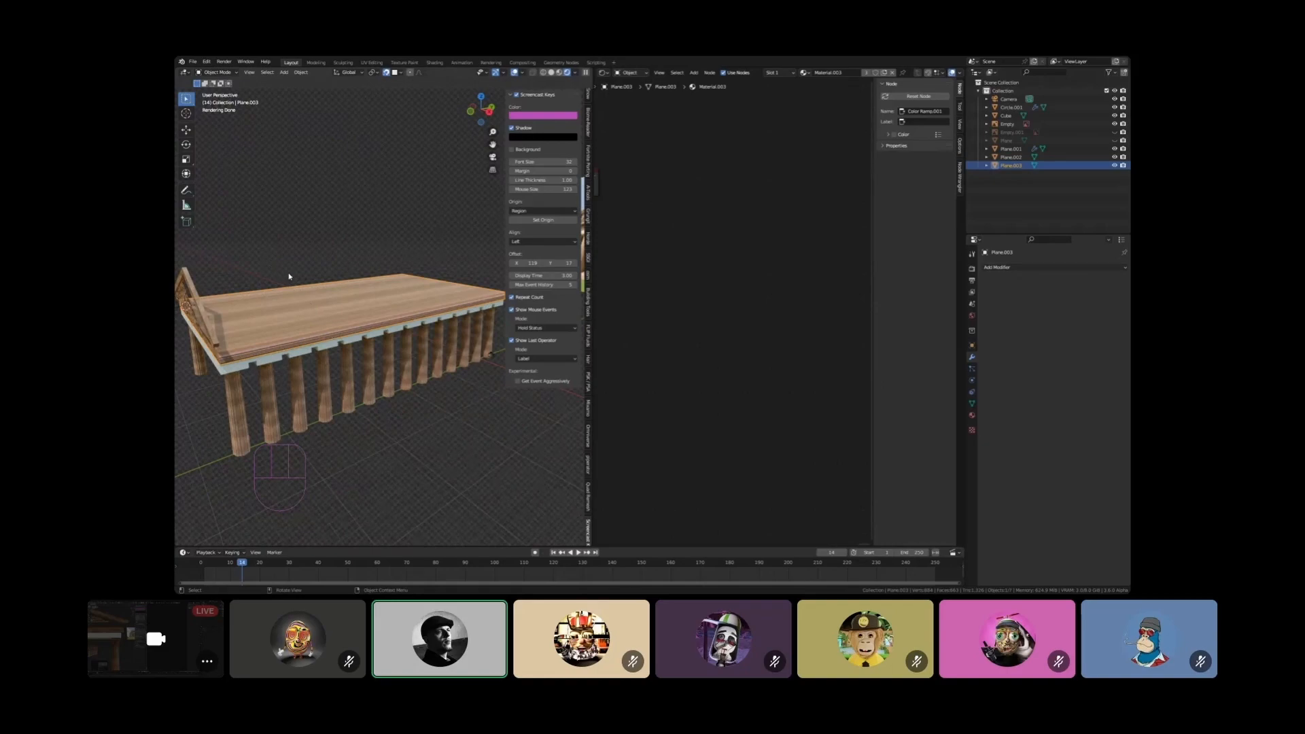
pyautogui.moveTo(251, 317); pyautogui.dragTo(252, 311, button='middle')
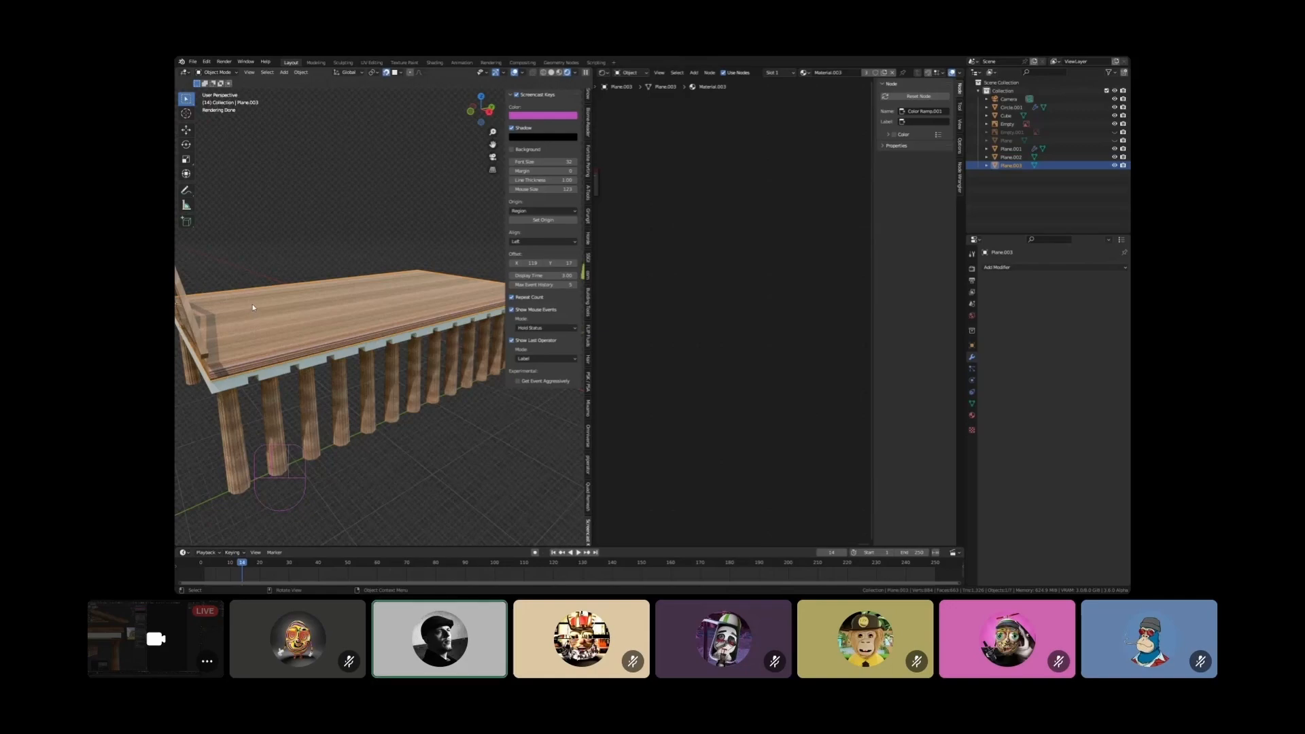
pyautogui.press('Tab')
pyautogui.press('3')
pyautogui.press('Tab')
pyautogui.scroll(-5, 403, 301)
pyautogui.scroll(10, 403, 301)
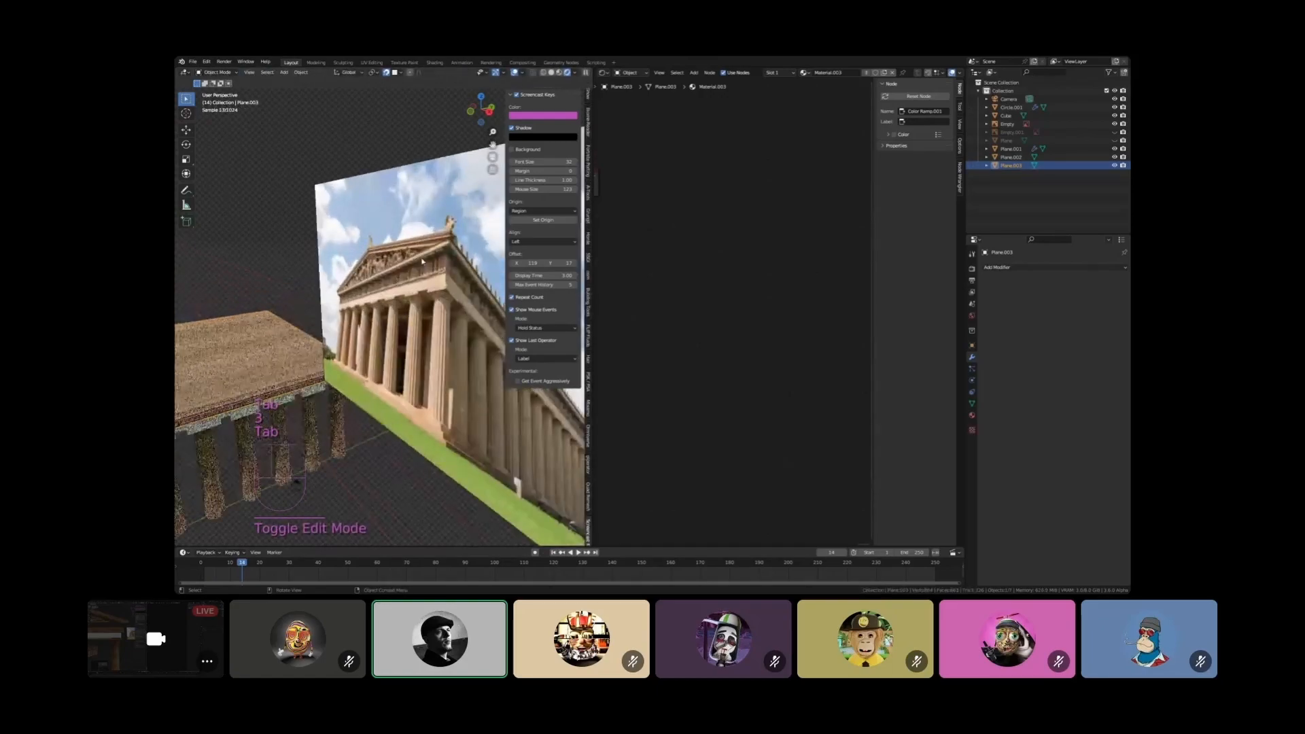
pyautogui.scroll(-7, 432, 267)
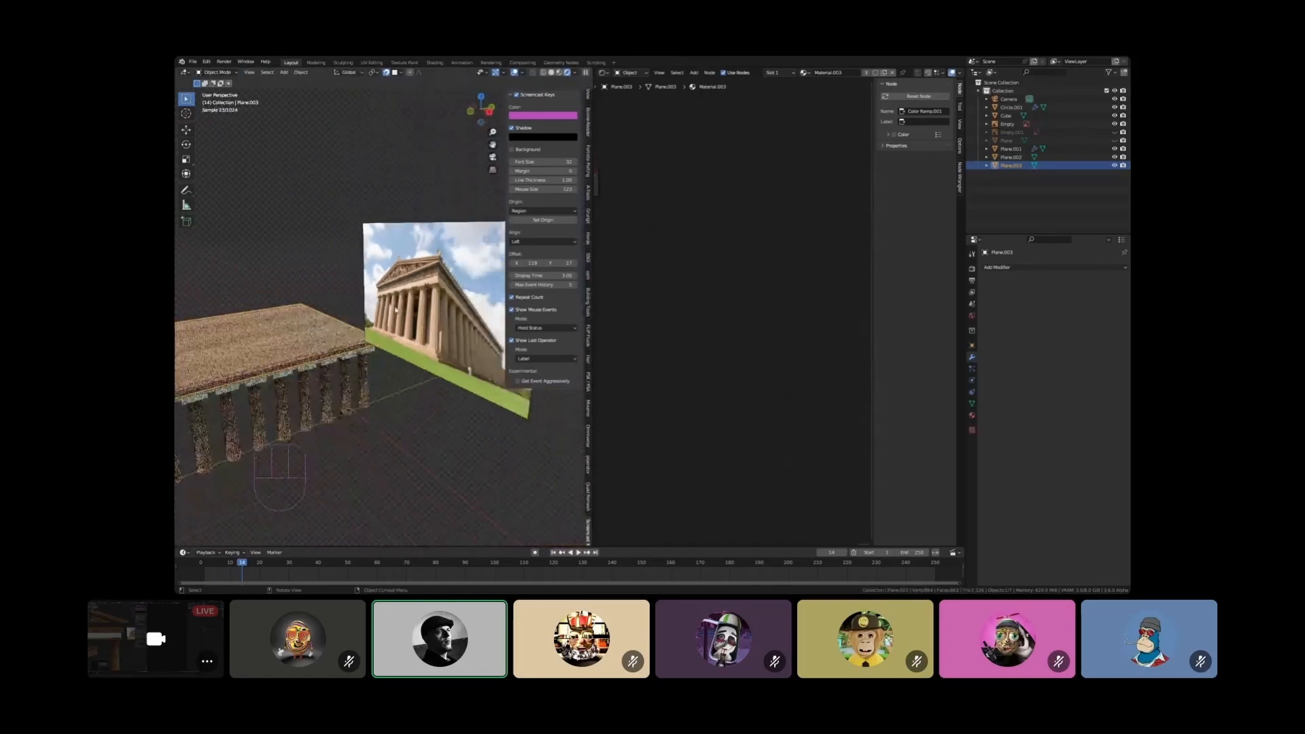
pyautogui.keyDown('shift'); pyautogui.moveTo(299, 350); pyautogui.dragTo(380, 331); pyautogui.keyUp('shift')
pyautogui.scroll(2, 383, 331)
pyautogui.scroll(1, 384, 330)
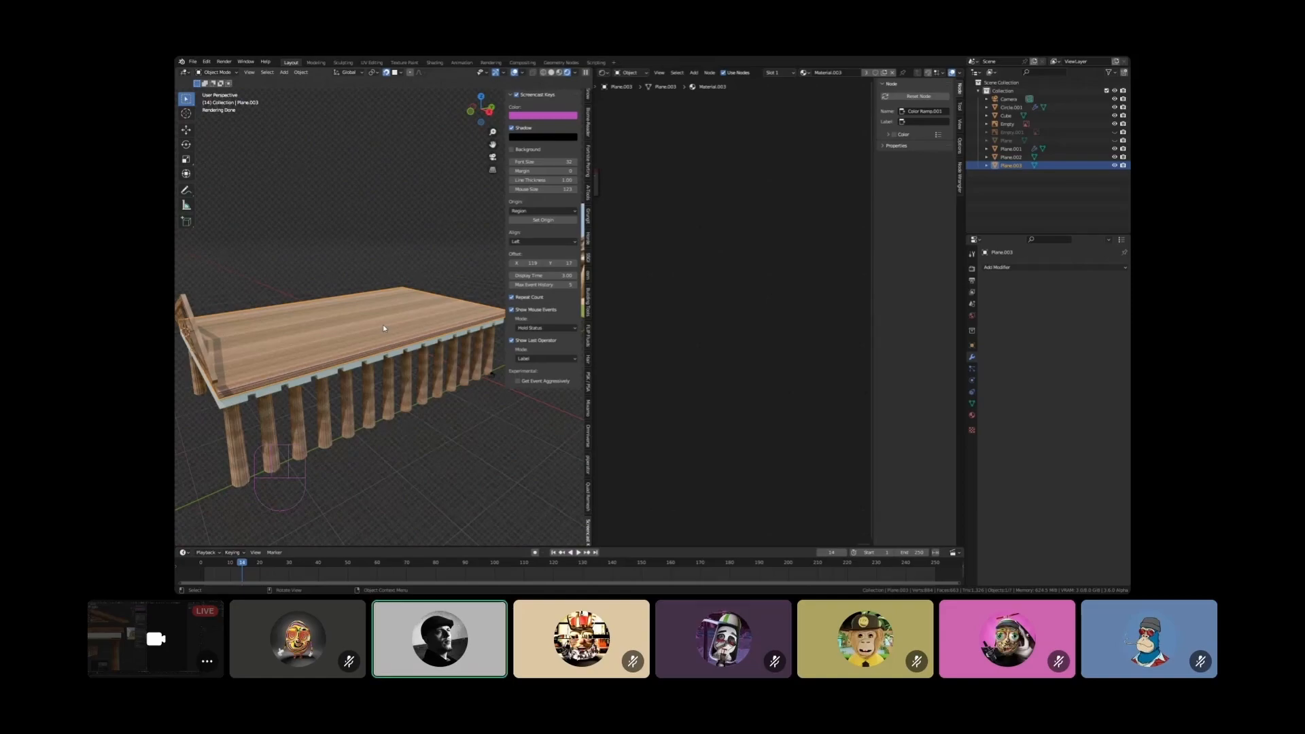
pyautogui.scroll(5, 327, 349)
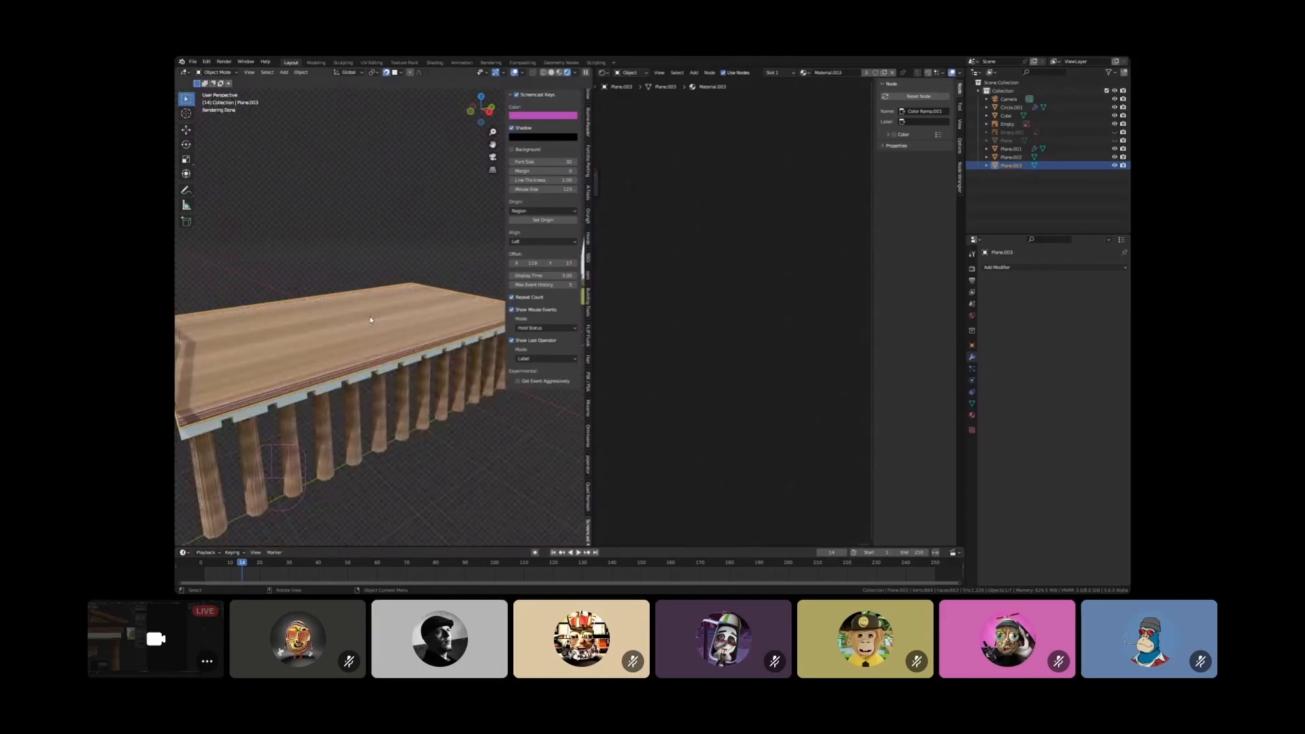
pyautogui.scroll(-6, 371, 318)
pyautogui.scroll(3, 310, 328)
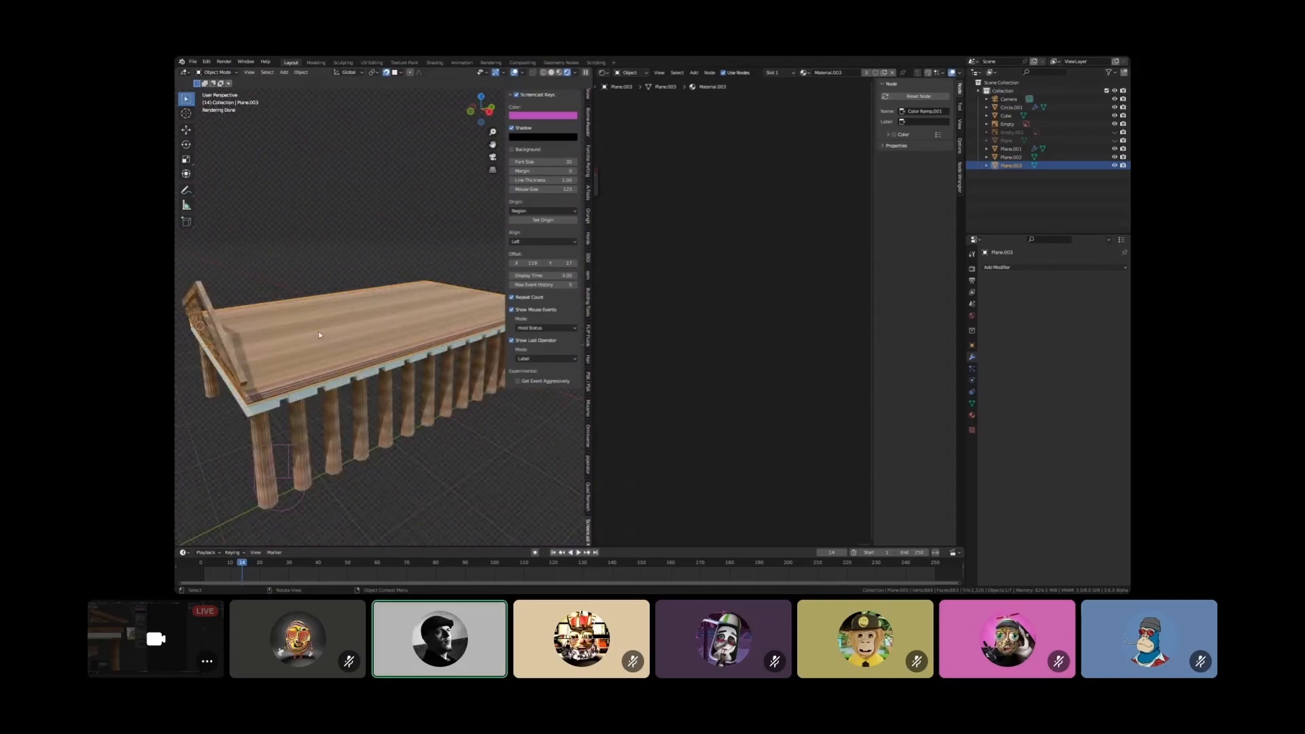
# Select the board's long side face above the columns in Edit Mode and show it in right orthographic view
pyautogui.press('Tab')
pyautogui.press('3')
pyautogui.click(289, 396)
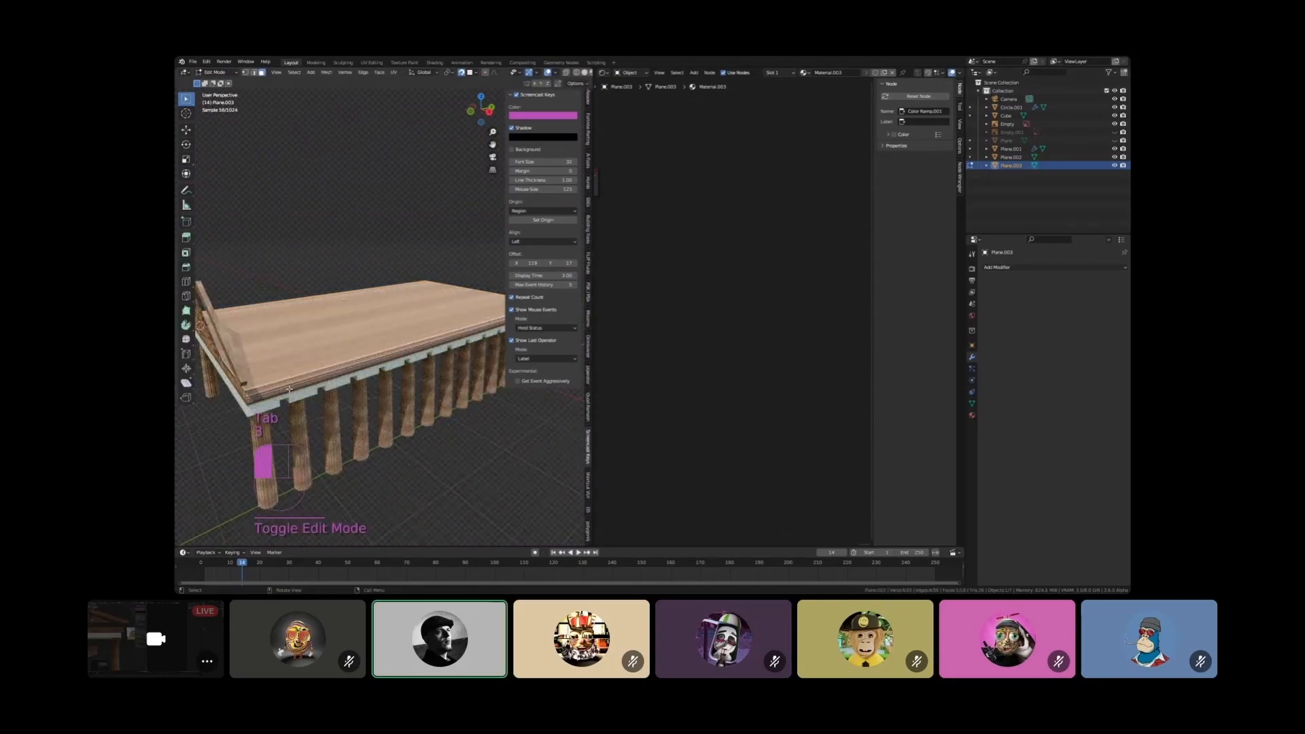
pyautogui.scroll(-3, 289, 395)
pyautogui.moveTo(299, 380)
pyautogui.keyDown('shift'); pyautogui.mouseDown(button='middle')
pyautogui.moveTo(263, 412)
pyautogui.moveTo(400, 376)
pyautogui.moveTo(306, 381)
pyautogui.mouseUp(button='middle'); pyautogui.keyUp('shift')
pyautogui.keyDown('shift'); pyautogui.moveTo(306, 381); pyautogui.dragTo(391, 391, button='middle'); pyautogui.keyUp('shift')
pyautogui.moveTo(390, 391); pyautogui.dragTo(370, 347, button='middle')
pyautogui.scroll(2, 365, 375)
pyautogui.click(311, 333)
pyautogui.keyDown('shift'); pyautogui.moveTo(371, 347); pyautogui.dragTo(414, 347, button='middle'); pyautogui.keyUp('shift')
pyautogui.keyDown('shift'); pyautogui.moveTo(272, 347); pyautogui.dragTo(214, 314, button='middle'); pyautogui.keyUp('shift')
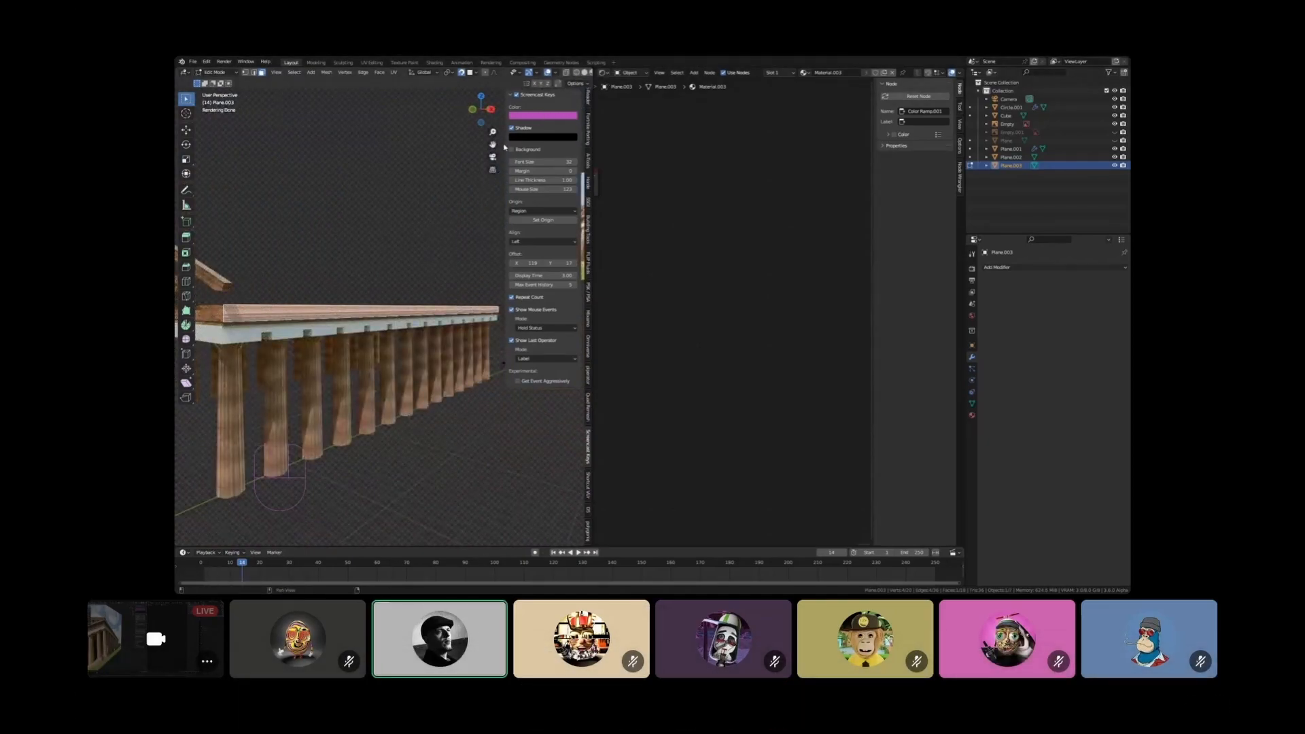
pyautogui.press('KP_1')
pyautogui.press('KP_3')
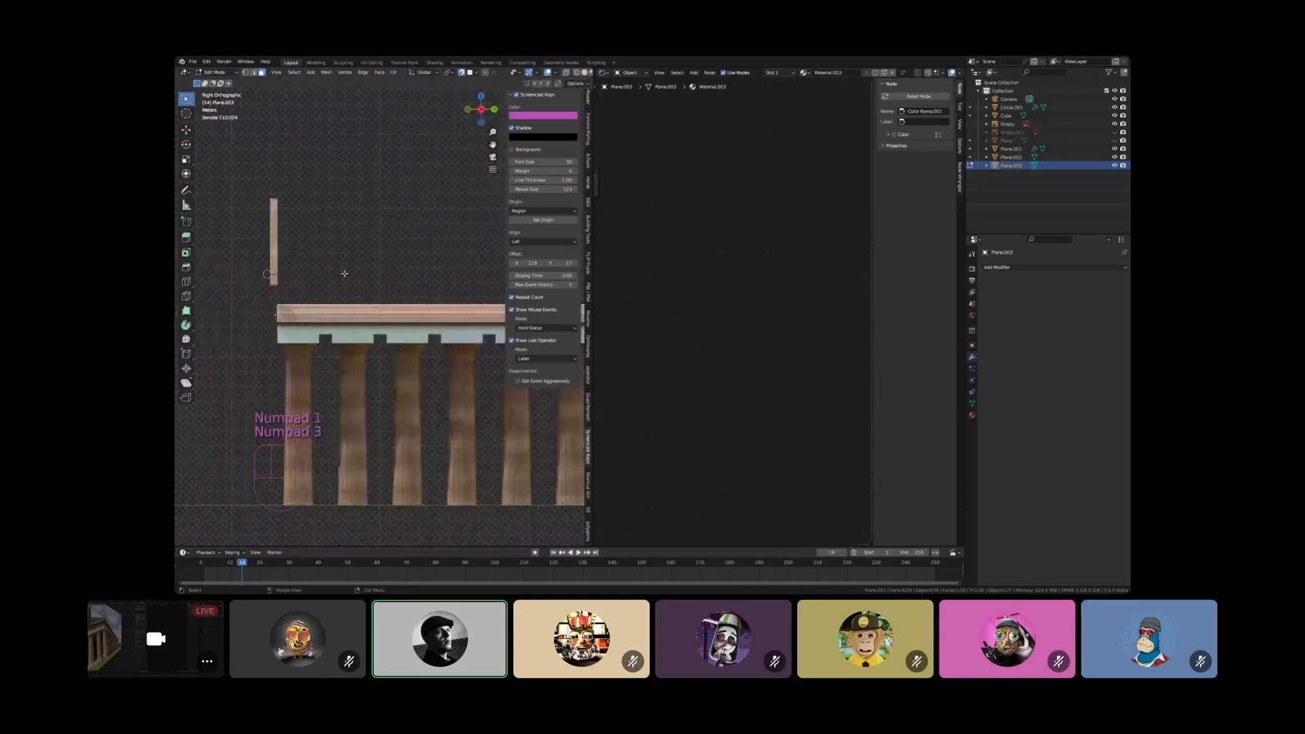
pyautogui.scroll(-4, 348, 290)
pyautogui.keyDown('shift'); pyautogui.moveTo(405, 265); pyautogui.dragTo(286, 301, button='middle'); pyautogui.keyUp('shift')
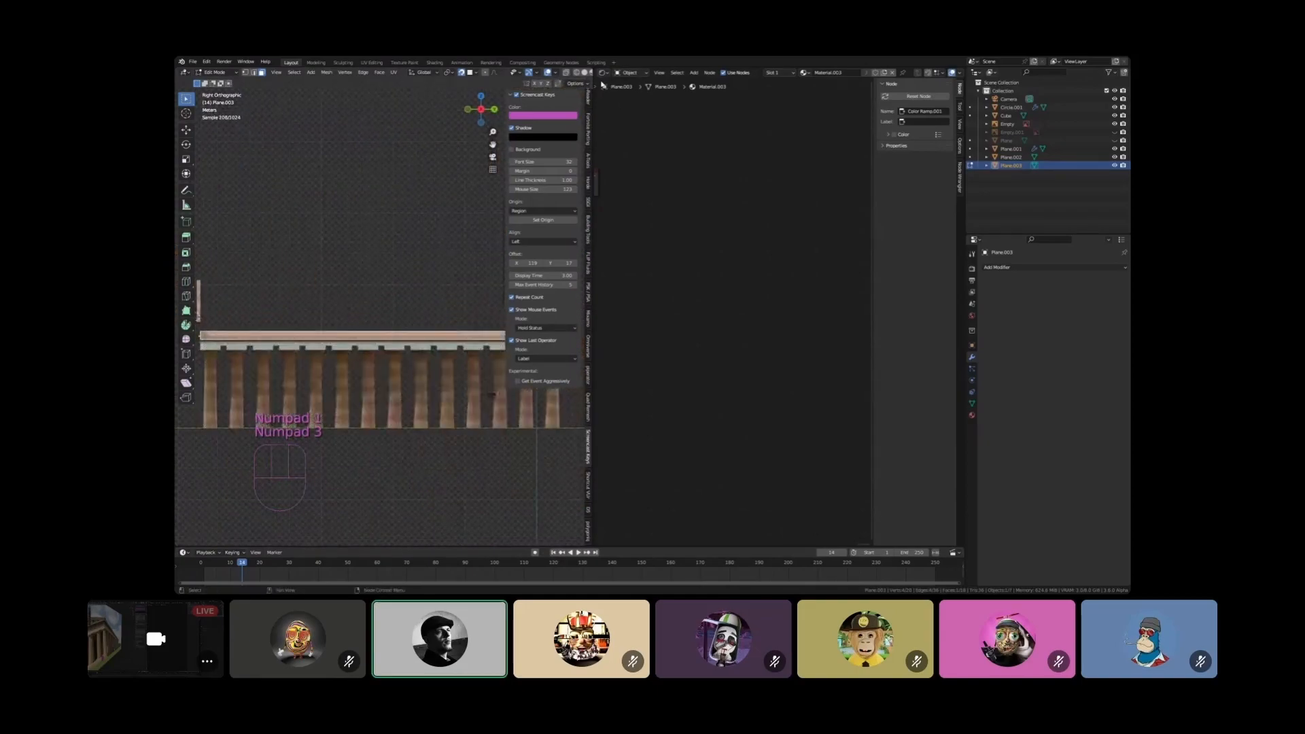
# Switch the node editor area to the UV Editor and unwrap the board's selected side face
pyautogui.click(603, 73)
pyautogui.click(619, 113)
pyautogui.press('u')
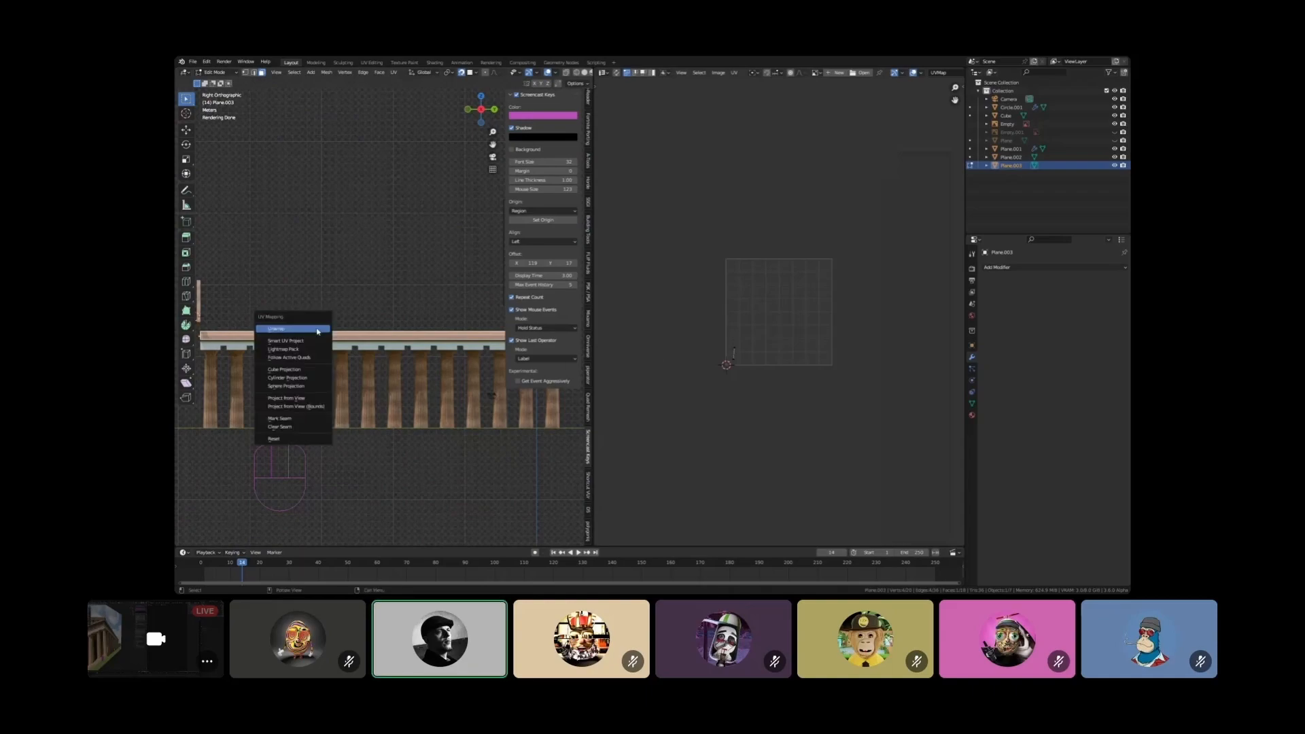
pyautogui.click(315, 330)
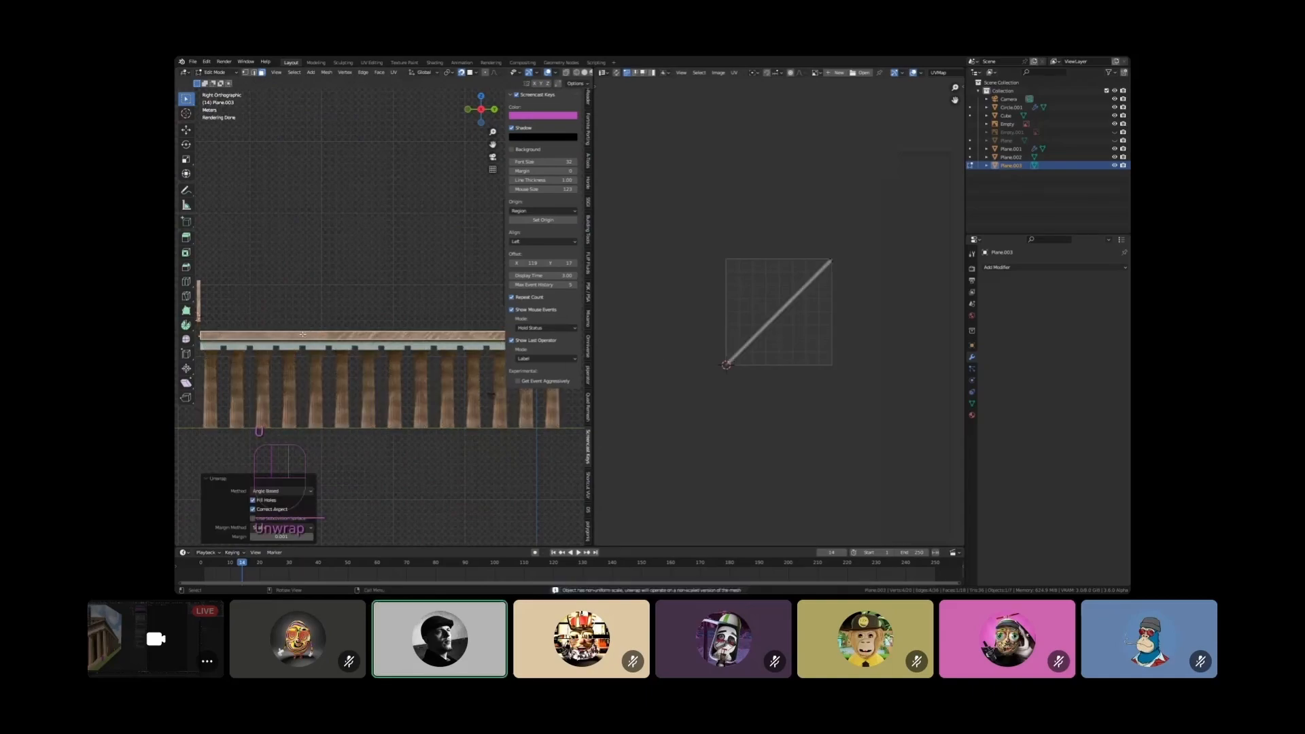
# Remap the board's side face with Project from View in the right orthographic view
pyautogui.scroll(1, 326, 328)
pyautogui.keyDown('shift'); pyautogui.moveTo(332, 333); pyautogui.dragTo(376, 326, button='middle'); pyautogui.keyUp('shift')
pyautogui.press('u')
pyautogui.click(367, 396)
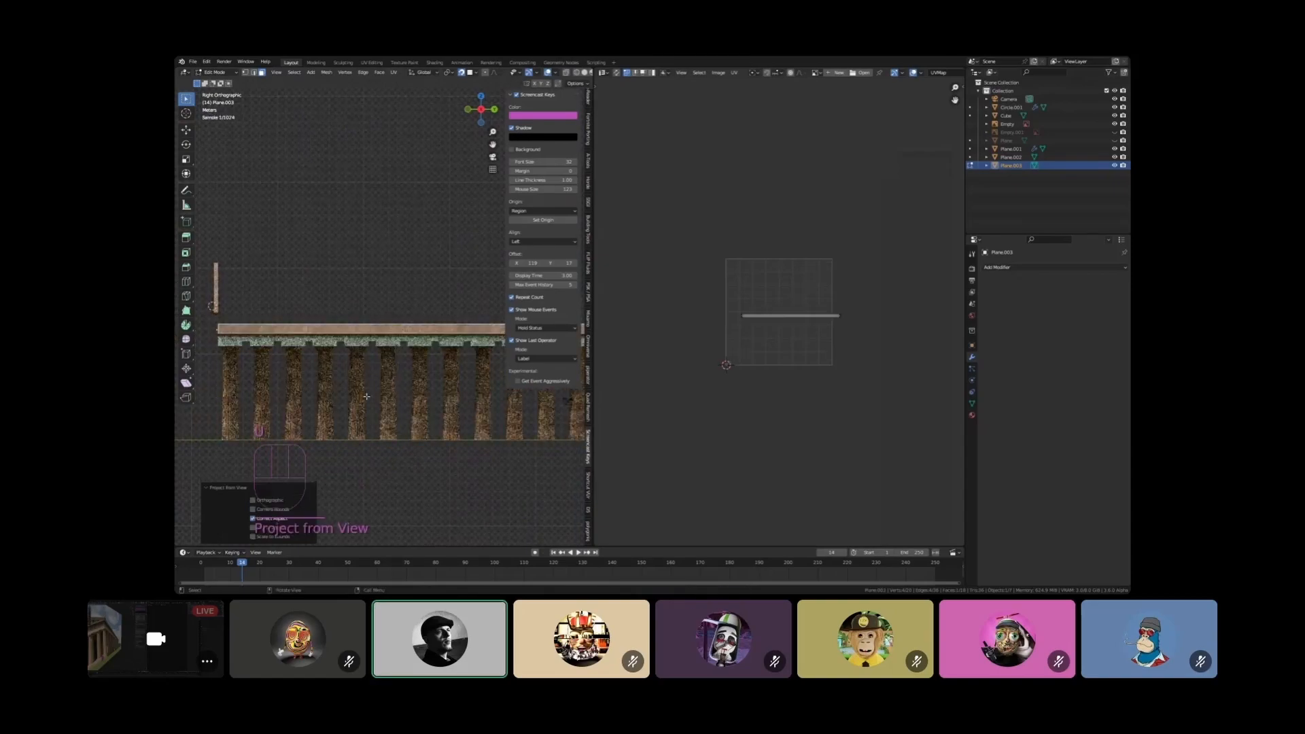
# Look up the name of the material's Base Color texture image in the Shader Editor
pyautogui.click(816, 72)
pyautogui.click(815, 73)
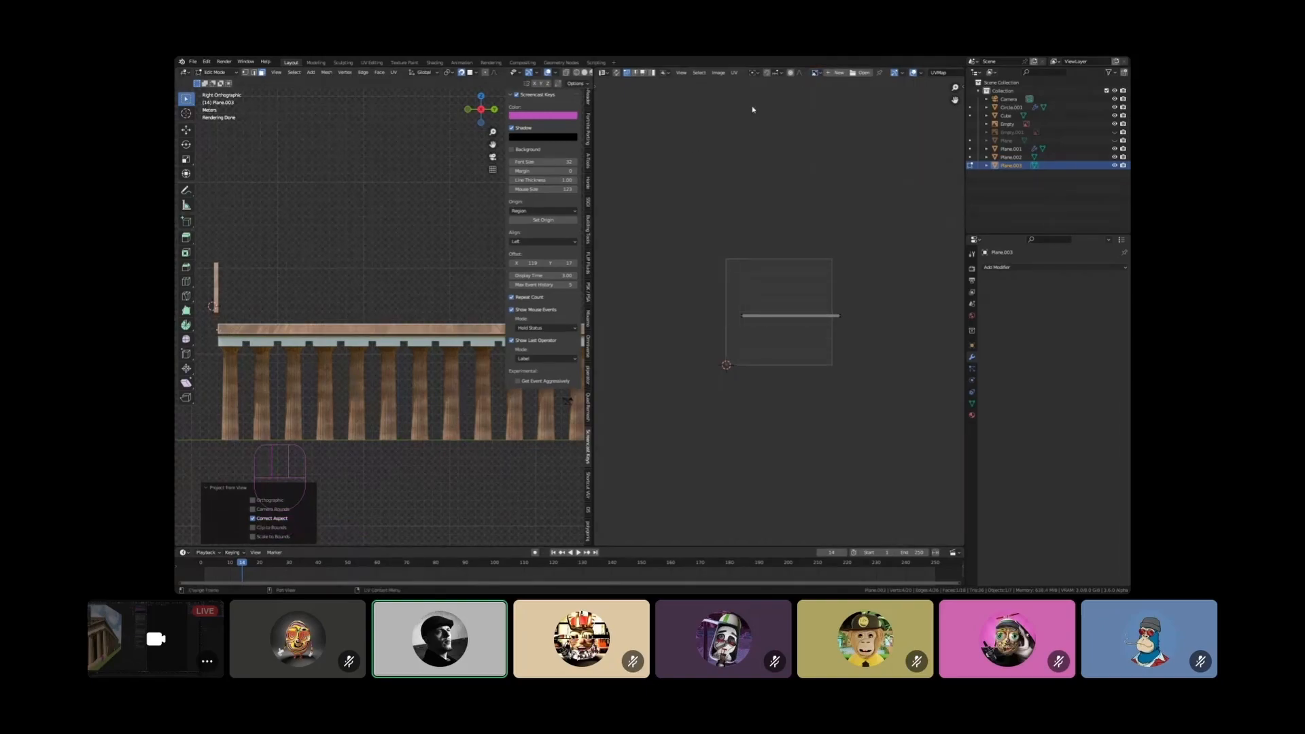
pyautogui.click(602, 73)
pyautogui.click(639, 153)
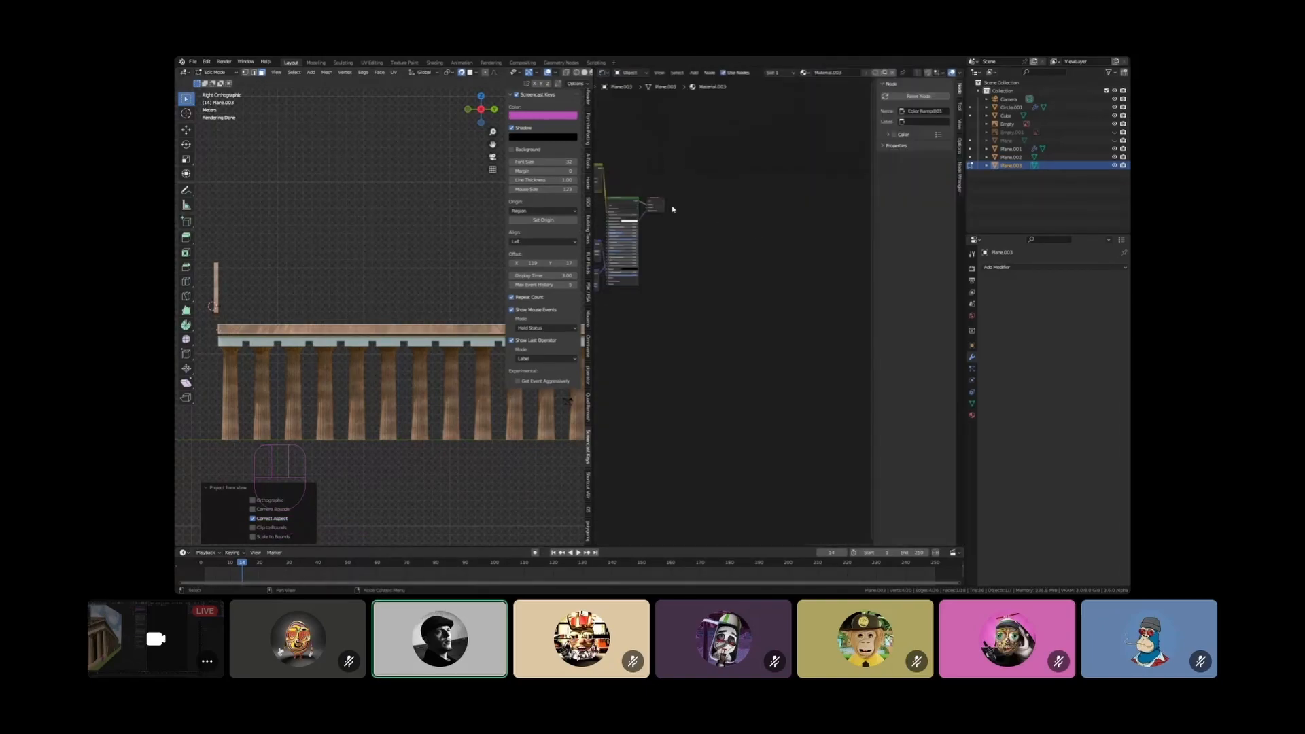
pyautogui.scroll(8, 728, 216)
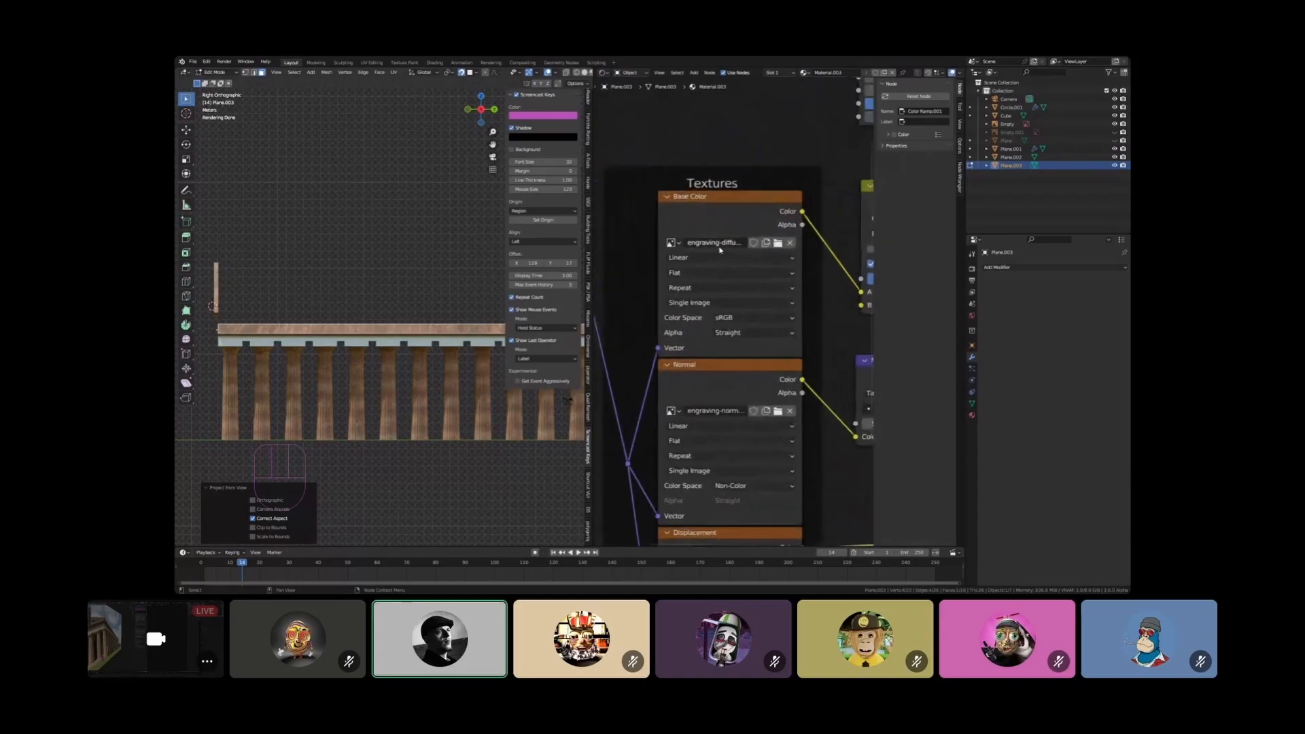
pyautogui.click(716, 243)
pyautogui.press('Escape')
# Return to the UV Editor and display the engraving-diffuse image behind the side face's UVs
pyautogui.click(602, 73)
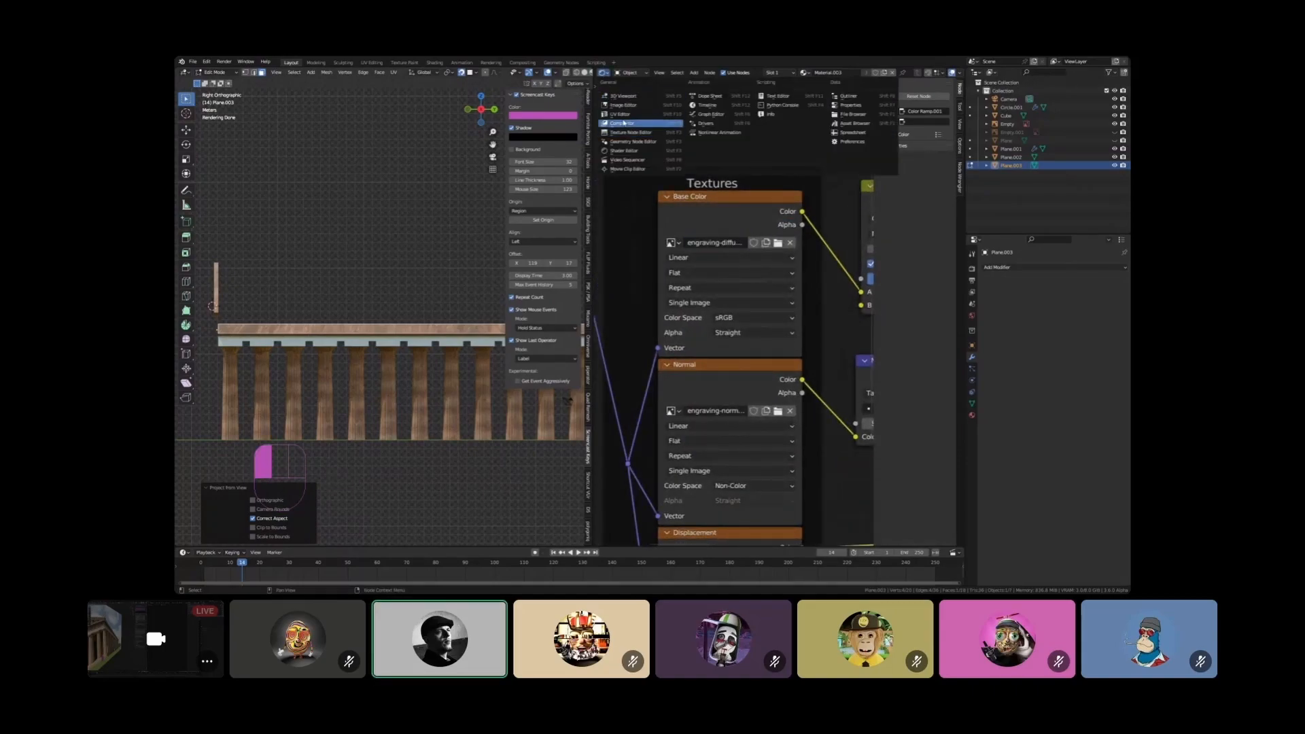
pyautogui.click(620, 114)
pyautogui.moveTo(796, 135); pyautogui.dragTo(804, 54, button='middle')
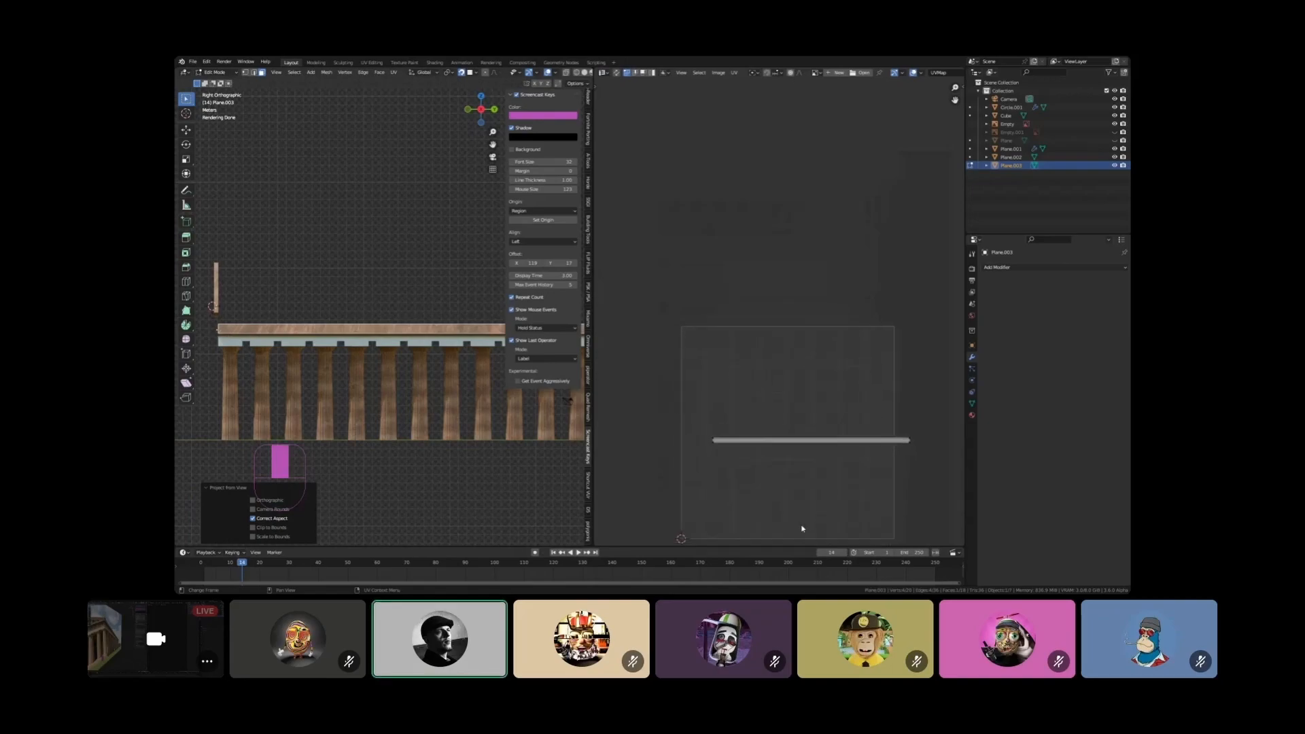
pyautogui.click(815, 72)
pyautogui.click(816, 73)
pyautogui.click(816, 73)
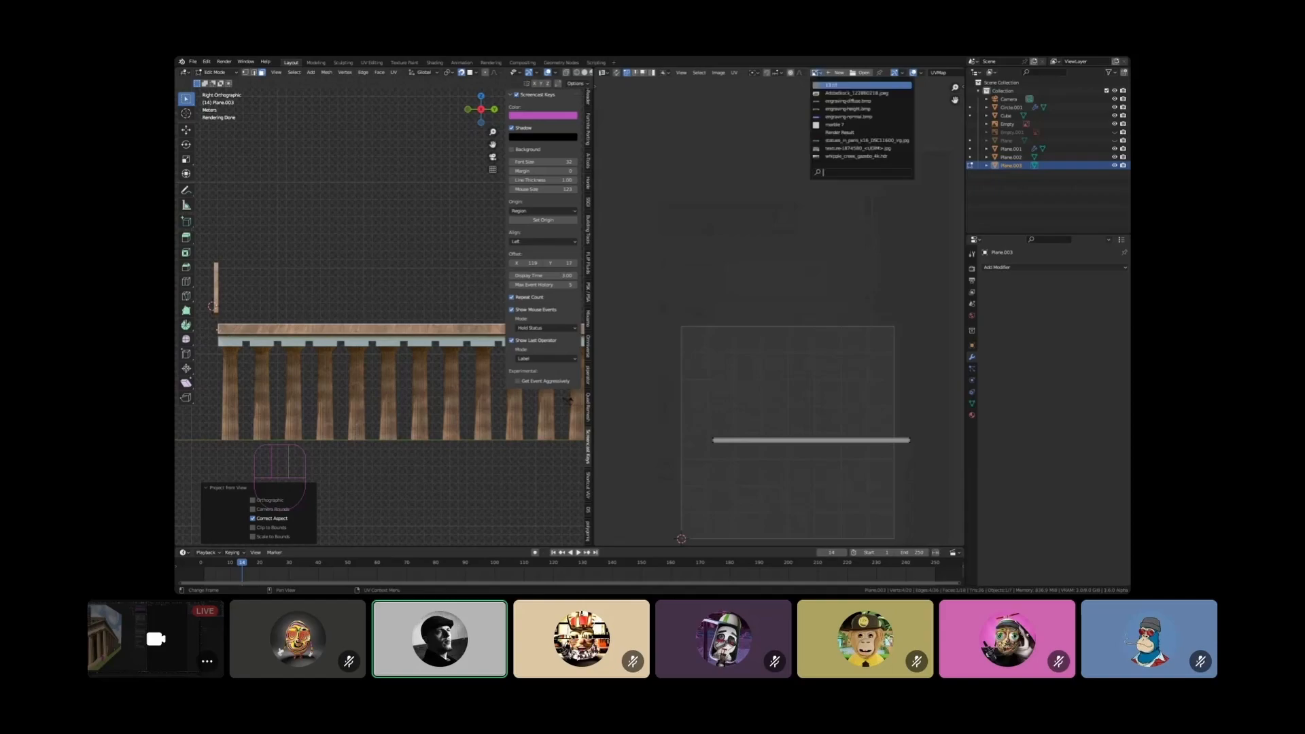
pyautogui.write('en')
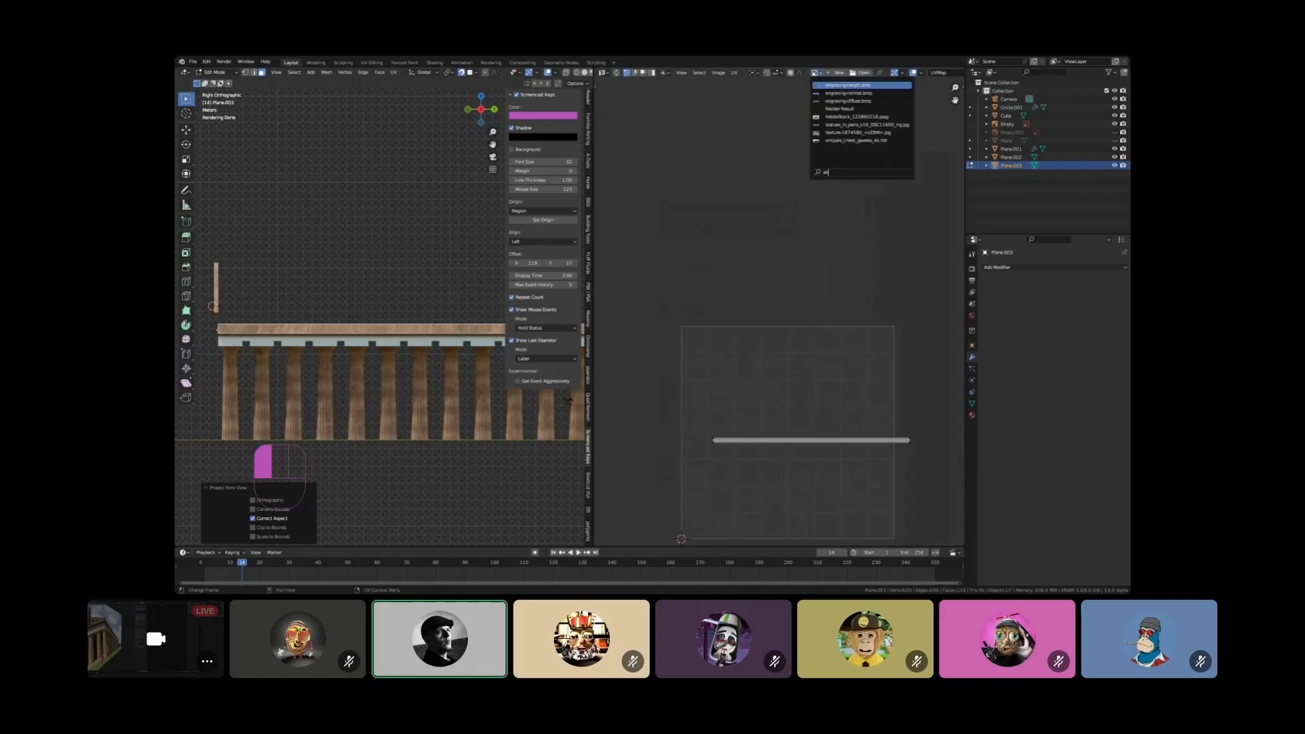
pyautogui.press('Return')
pyautogui.scroll(-5, 805, 314)
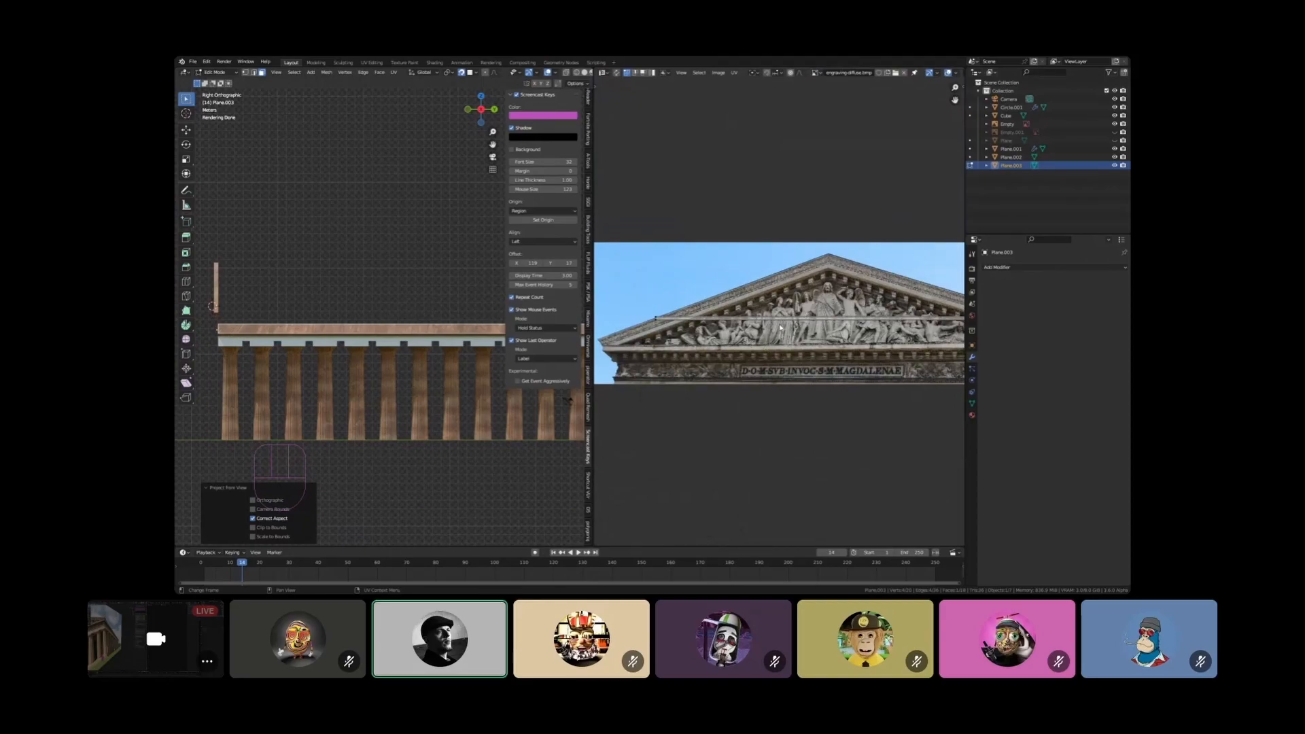
# Examine the engraved texture on the temple's front pediment and board up close against the displayed image
pyautogui.keyDown('shift'); pyautogui.moveTo(232, 329); pyautogui.dragTo(287, 348, button='middle'); pyautogui.keyUp('shift')
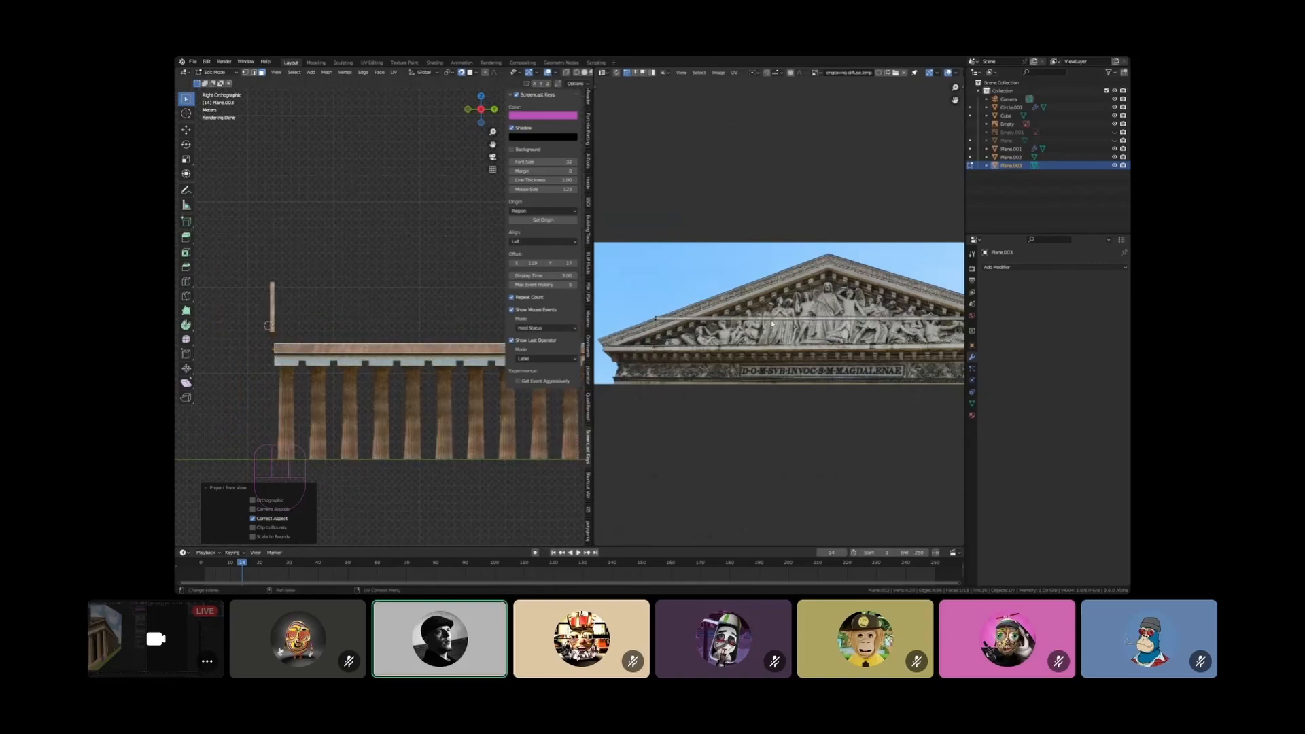
pyautogui.scroll(3, 809, 383)
pyautogui.moveTo(367, 350); pyautogui.dragTo(407, 361, button='middle')
pyautogui.moveTo(288, 348)
pyautogui.keyDown('shift'); pyautogui.mouseDown(button='middle')
pyautogui.moveTo(340, 348)
pyautogui.moveTo(311, 346)
pyautogui.mouseUp(button='middle'); pyautogui.keyUp('shift')
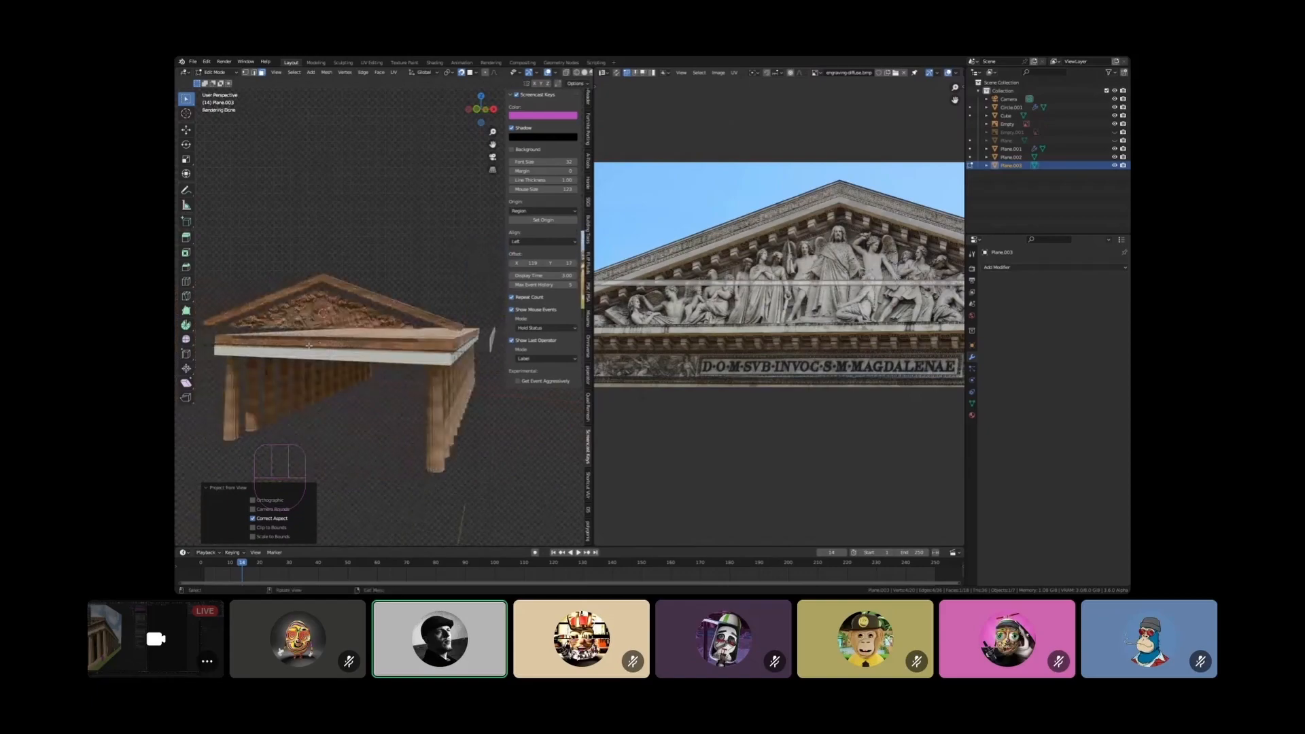
pyautogui.scroll(4, 311, 346)
pyautogui.scroll(2, 348, 344)
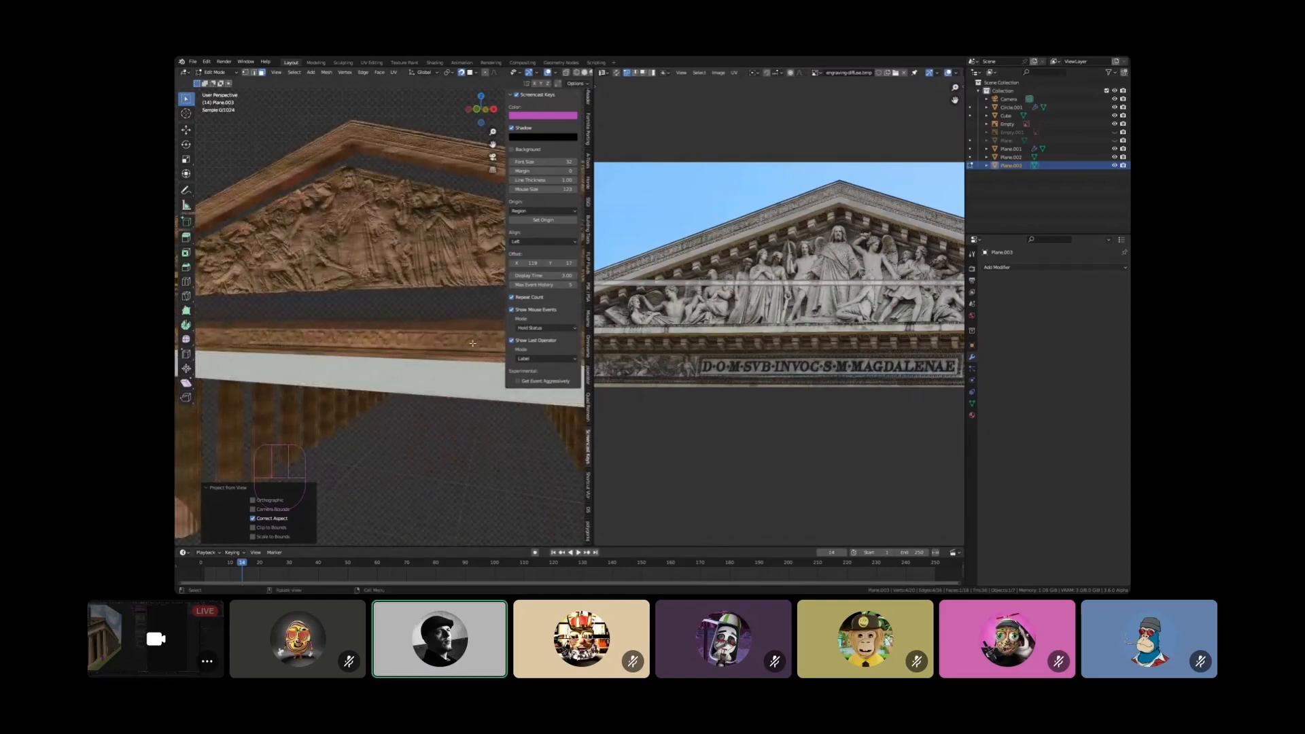
pyautogui.scroll(5, 472, 344)
pyautogui.scroll(-5, 374, 360)
pyautogui.moveTo(360, 355); pyautogui.dragTo(300, 331, button='middle')
# Back in right orthographic view, move the whole UV strip across the pediment image and try rotating it
pyautogui.press('KP_1')
pyautogui.press('KP_3')
pyautogui.scroll(-4, 814, 298)
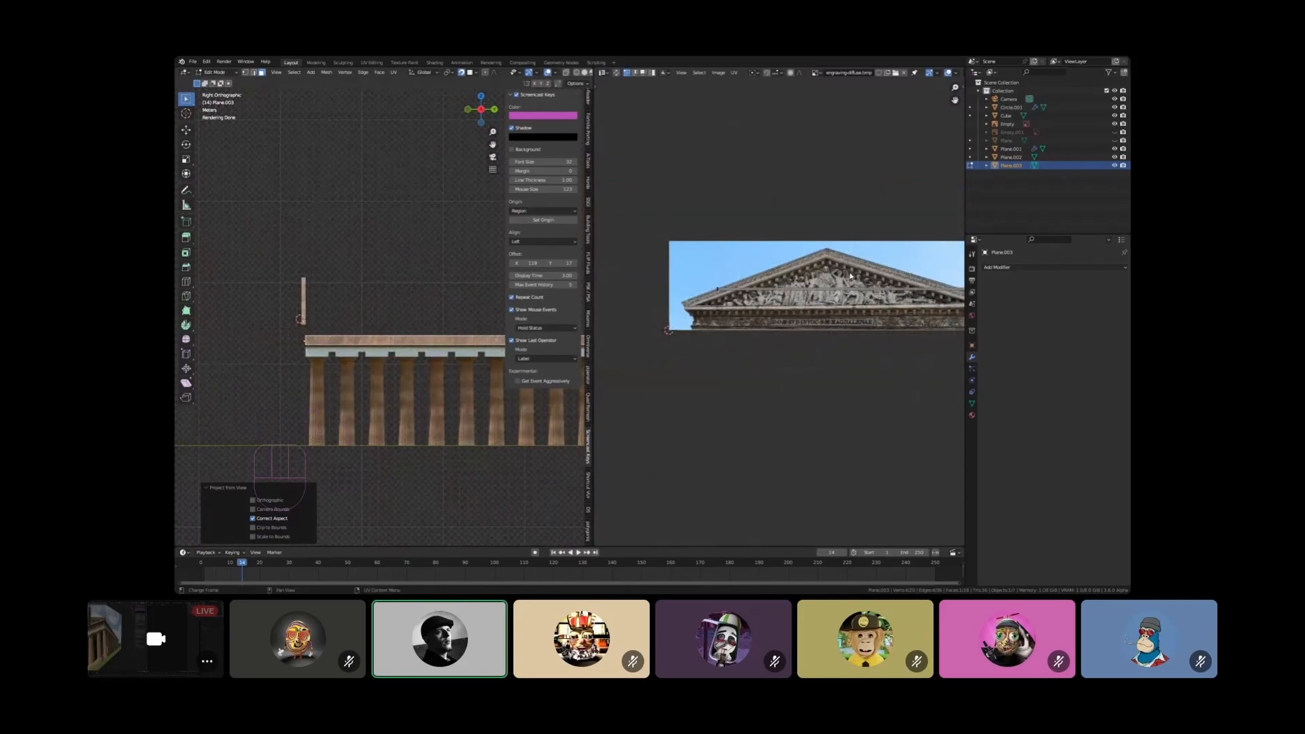
pyautogui.scroll(5, 856, 277)
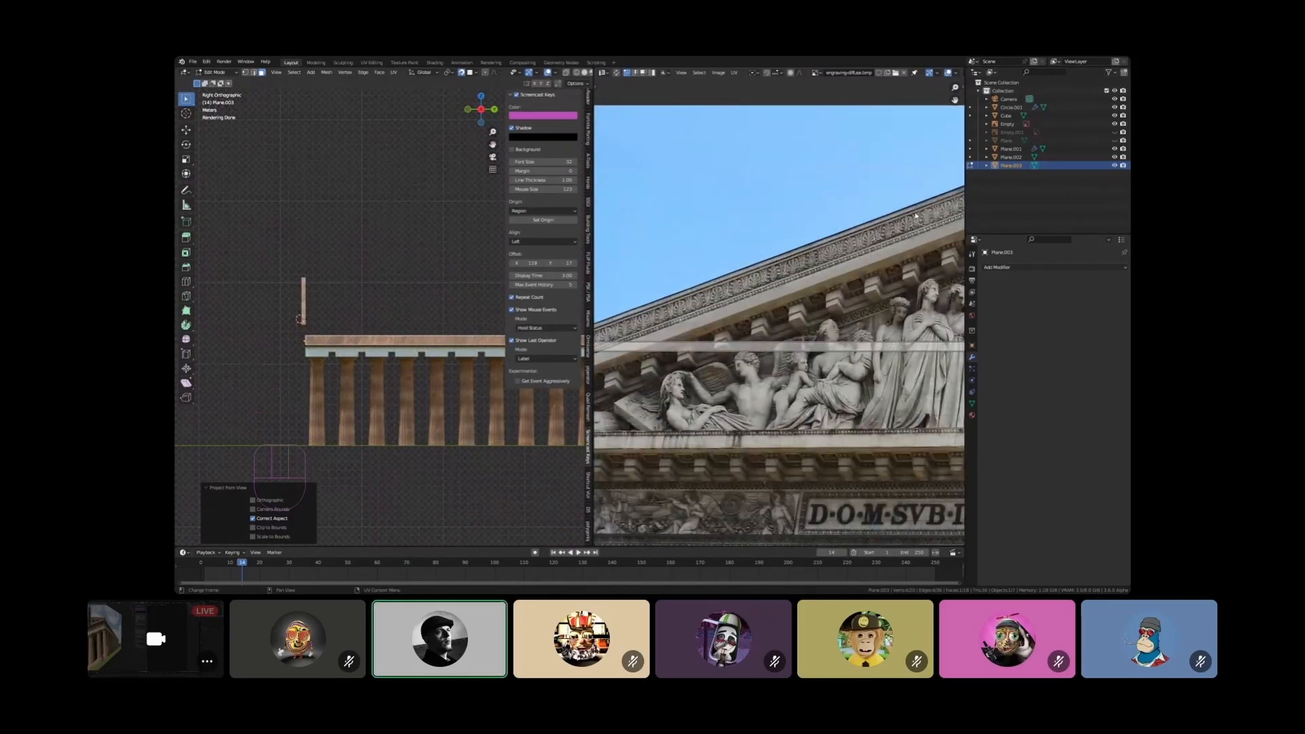
pyautogui.scroll(-6, 735, 292)
pyautogui.keyDown('shift'); pyautogui.moveTo(817, 242); pyautogui.dragTo(678, 283, button='middle'); pyautogui.keyUp('shift')
pyautogui.scroll(-1, 774, 305)
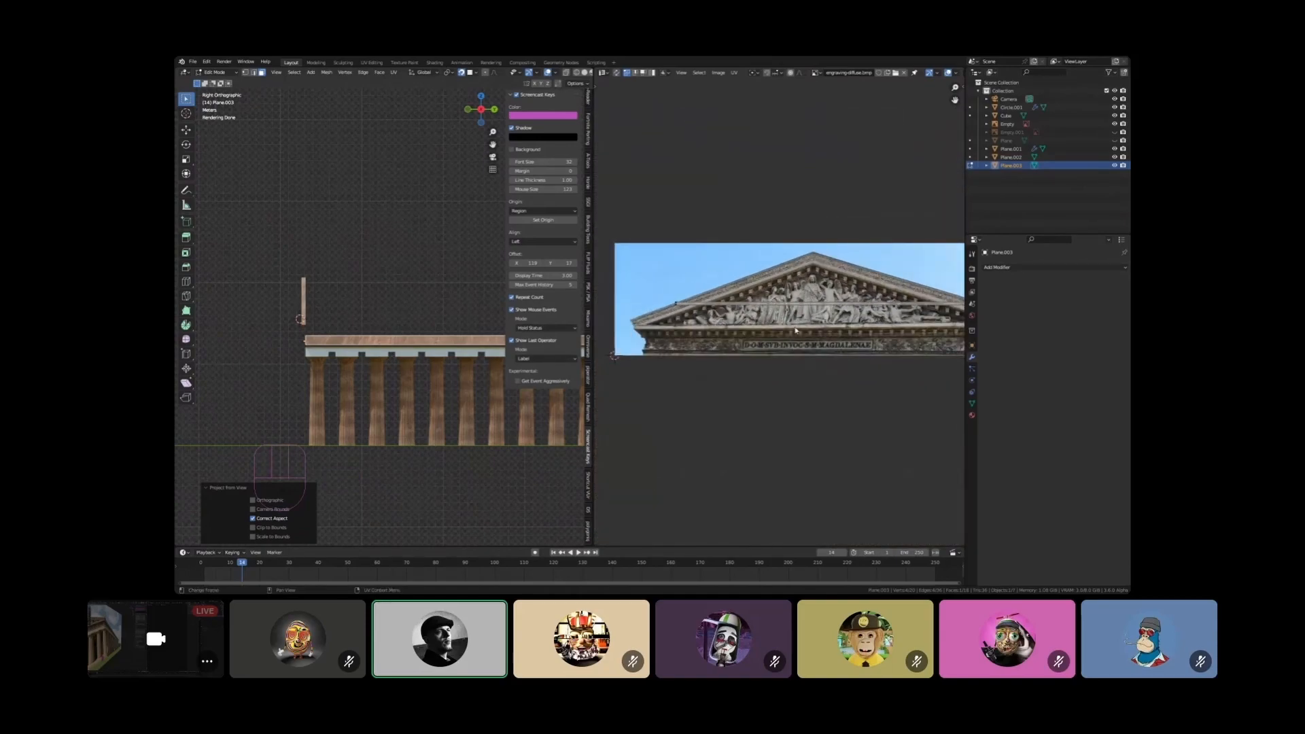
pyautogui.press('a')
pyautogui.press('g')
pyautogui.click(864, 306)
pyautogui.press('r')
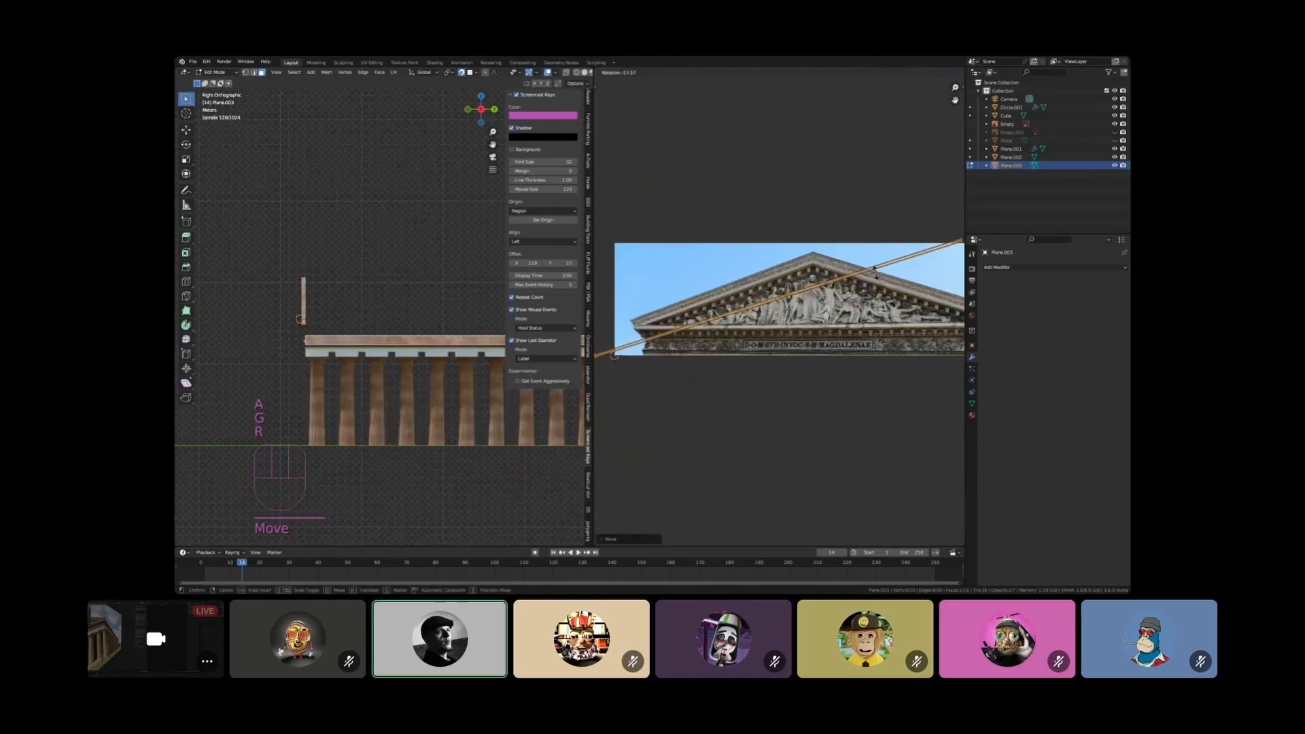
# Scale the UV strip down along X to about the image's width and stretch it thicker along Y
pyautogui.scroll(-3, 904, 316)
pyautogui.press('s')
pyautogui.press('x')
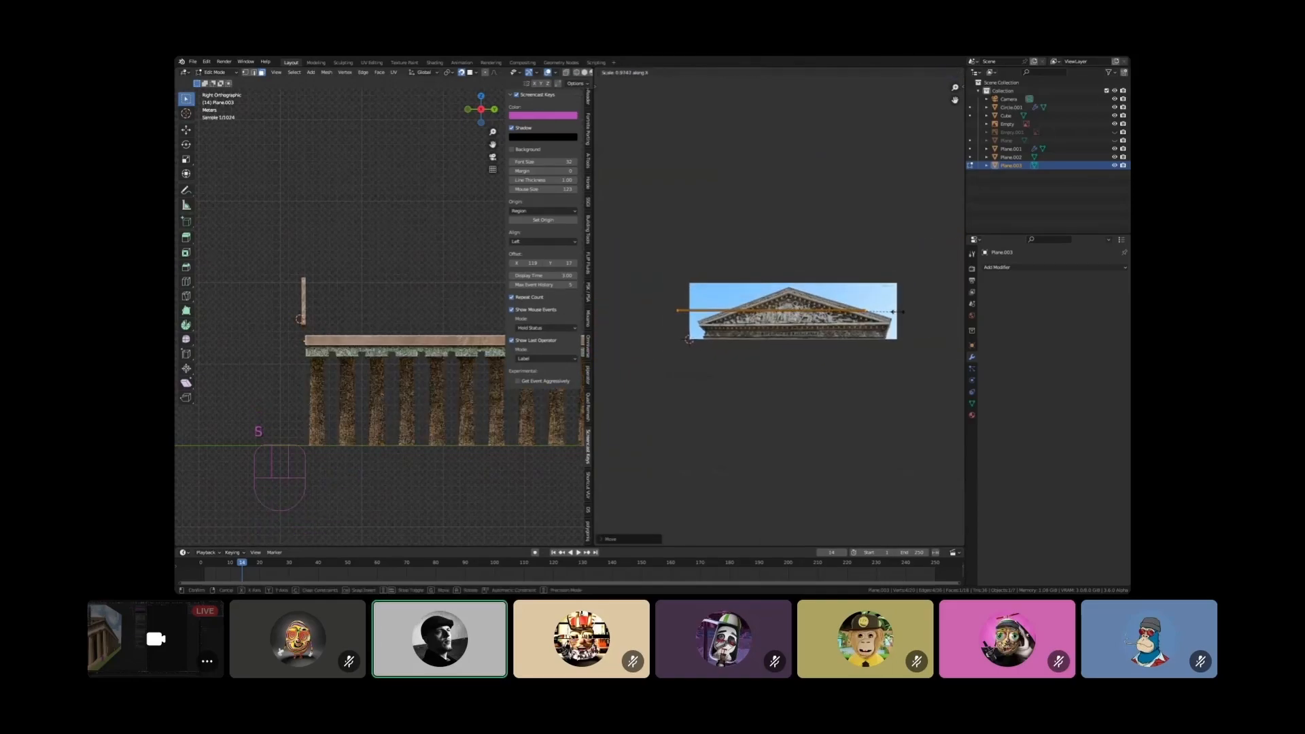
pyautogui.click(884, 311)
pyautogui.scroll(3, 890, 310)
pyautogui.press('s')
pyautogui.press('y')
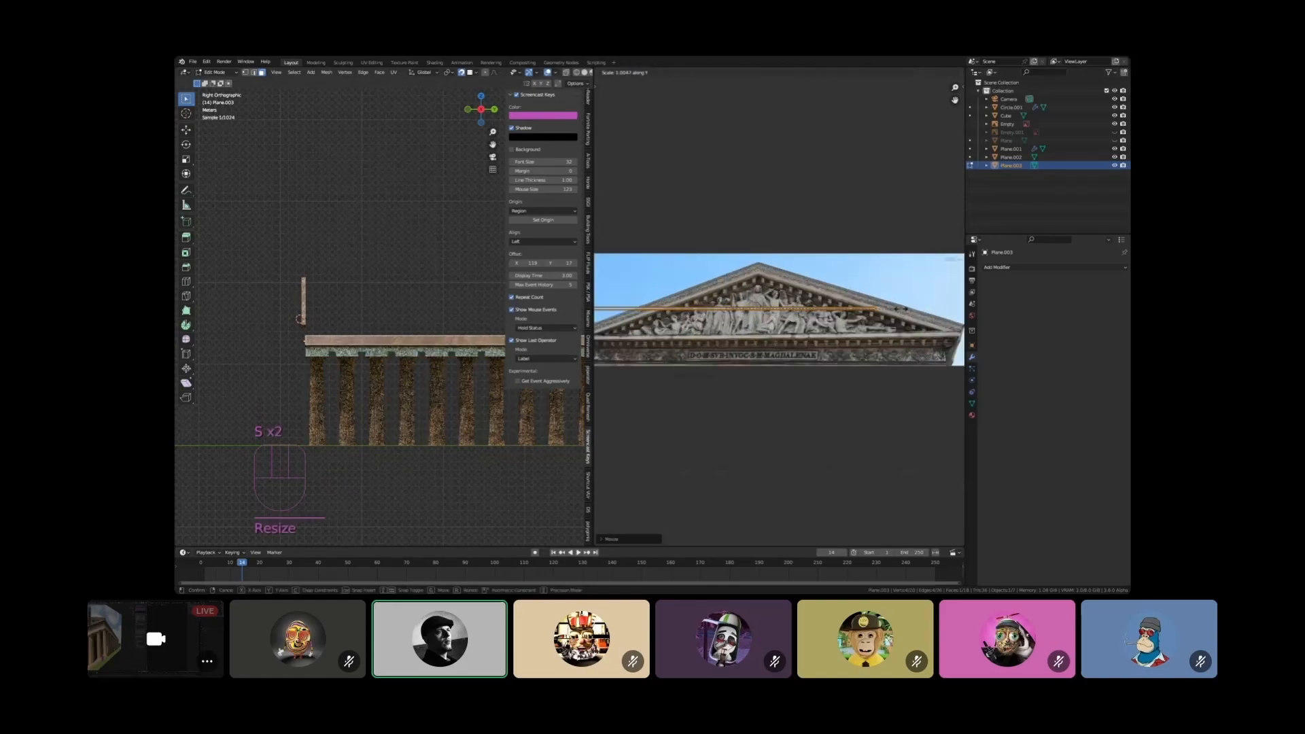
pyautogui.press('s')
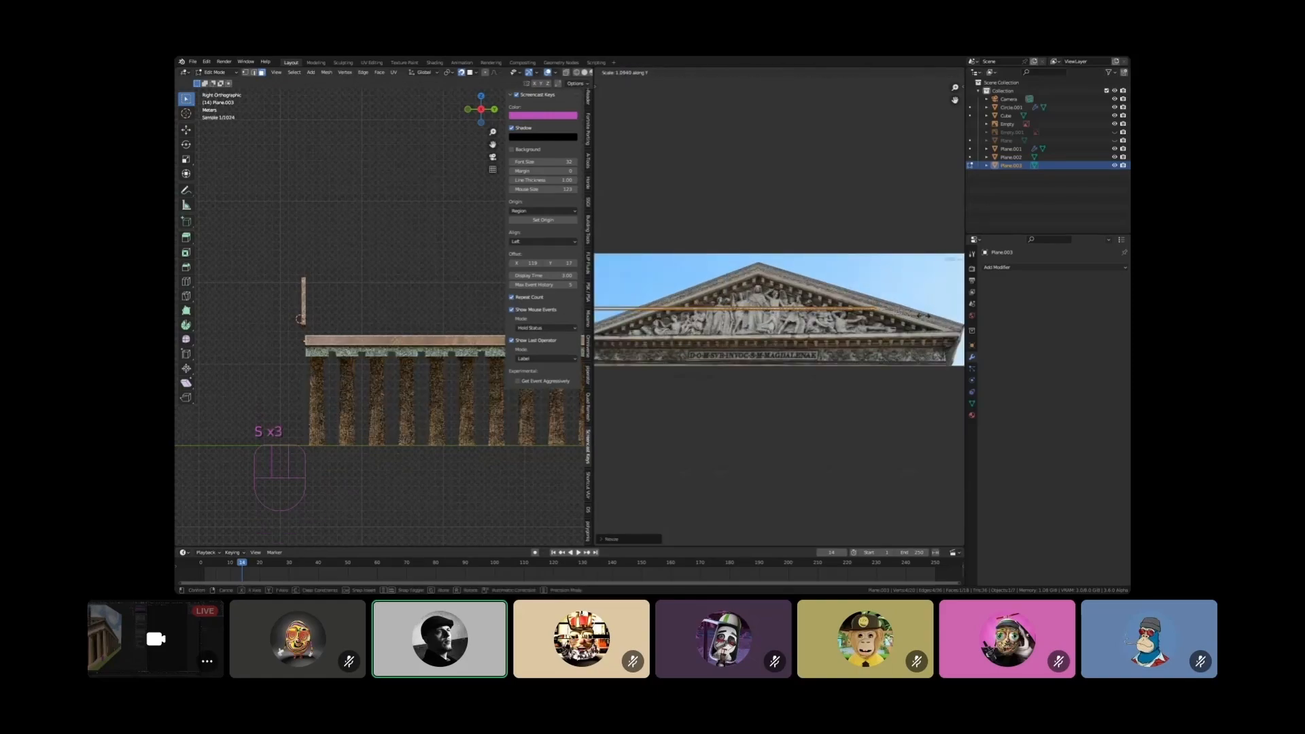
pyautogui.click(669, 307)
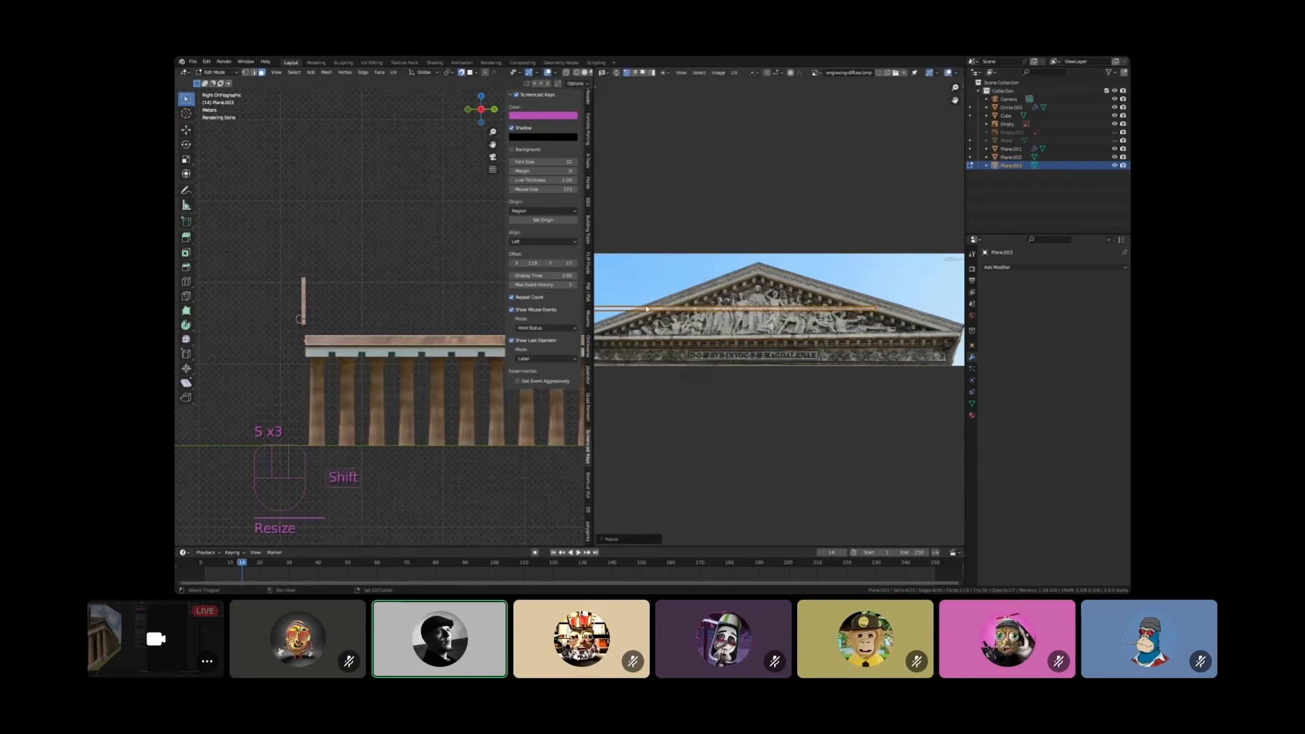
# Rotate the UV strip to the pediment's left slope and move its lower end onto the left corner
pyautogui.moveTo(669, 307); pyautogui.dragTo(736, 313, button='middle')
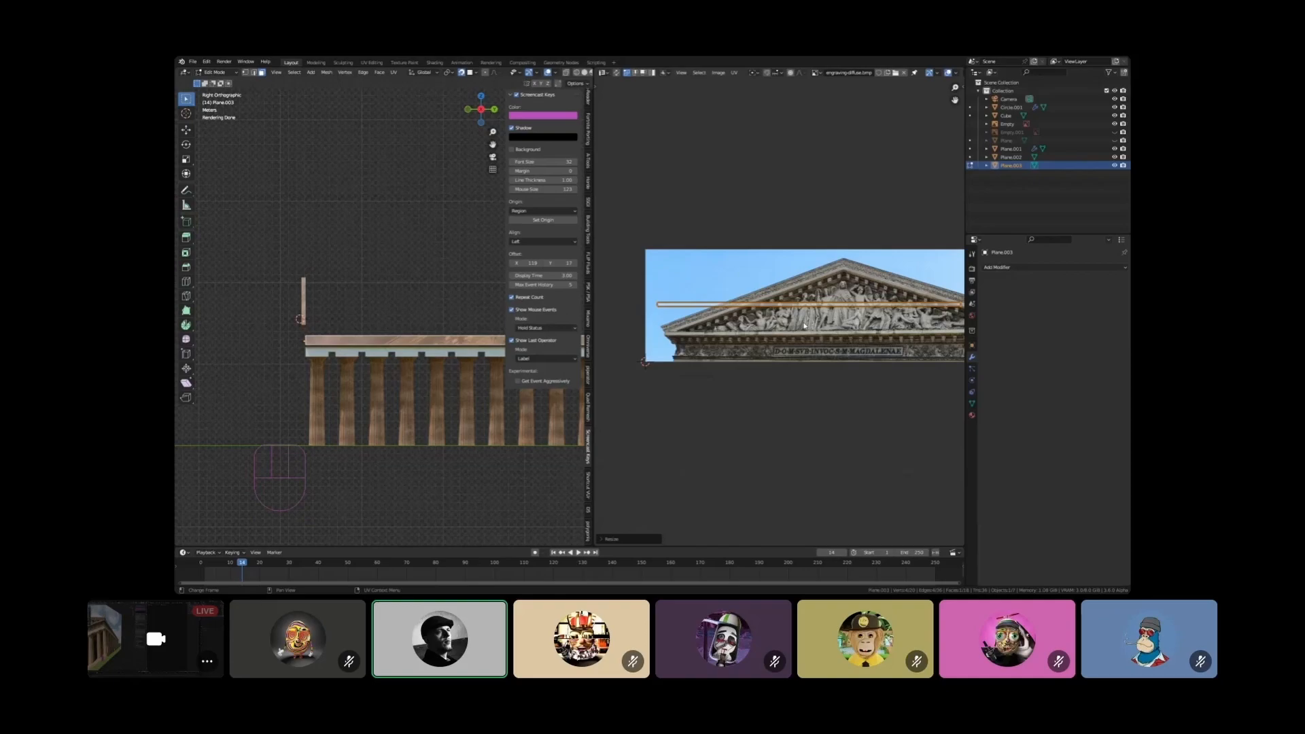
pyautogui.press('r')
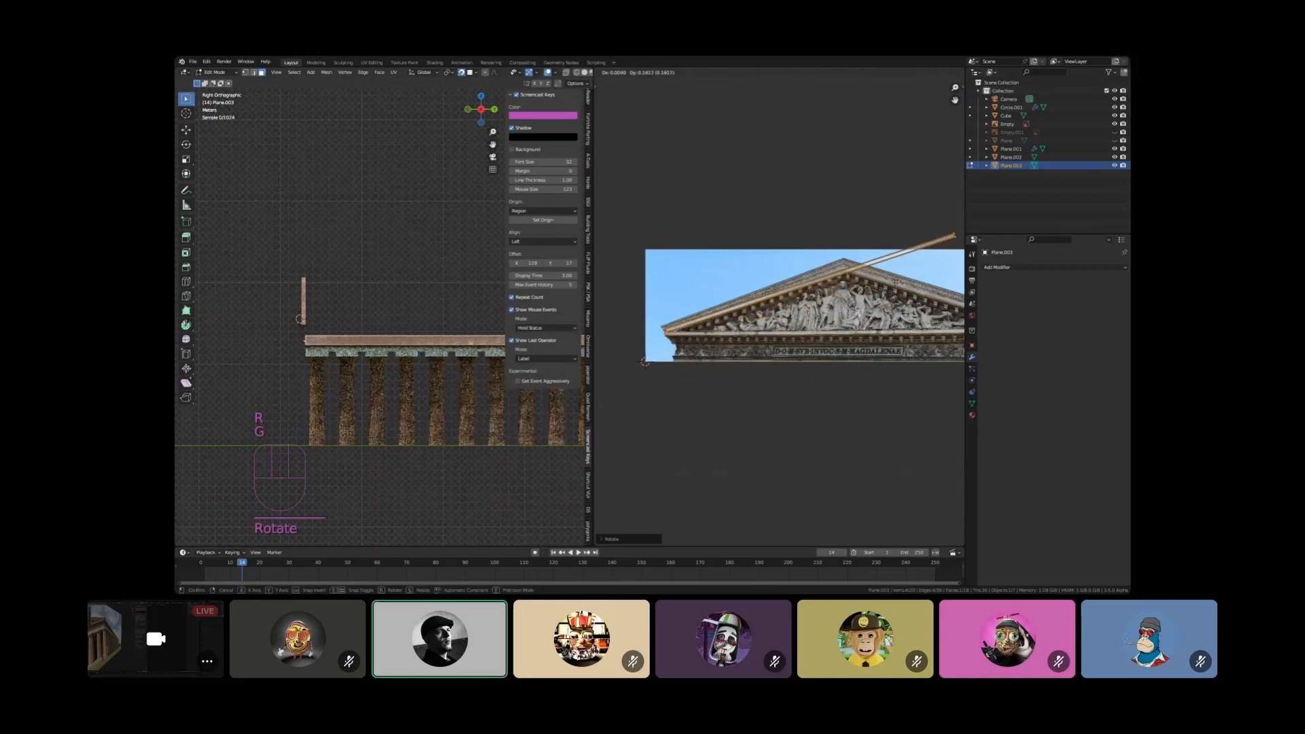
pyautogui.press('g')
pyautogui.press('r')
pyautogui.press('g')
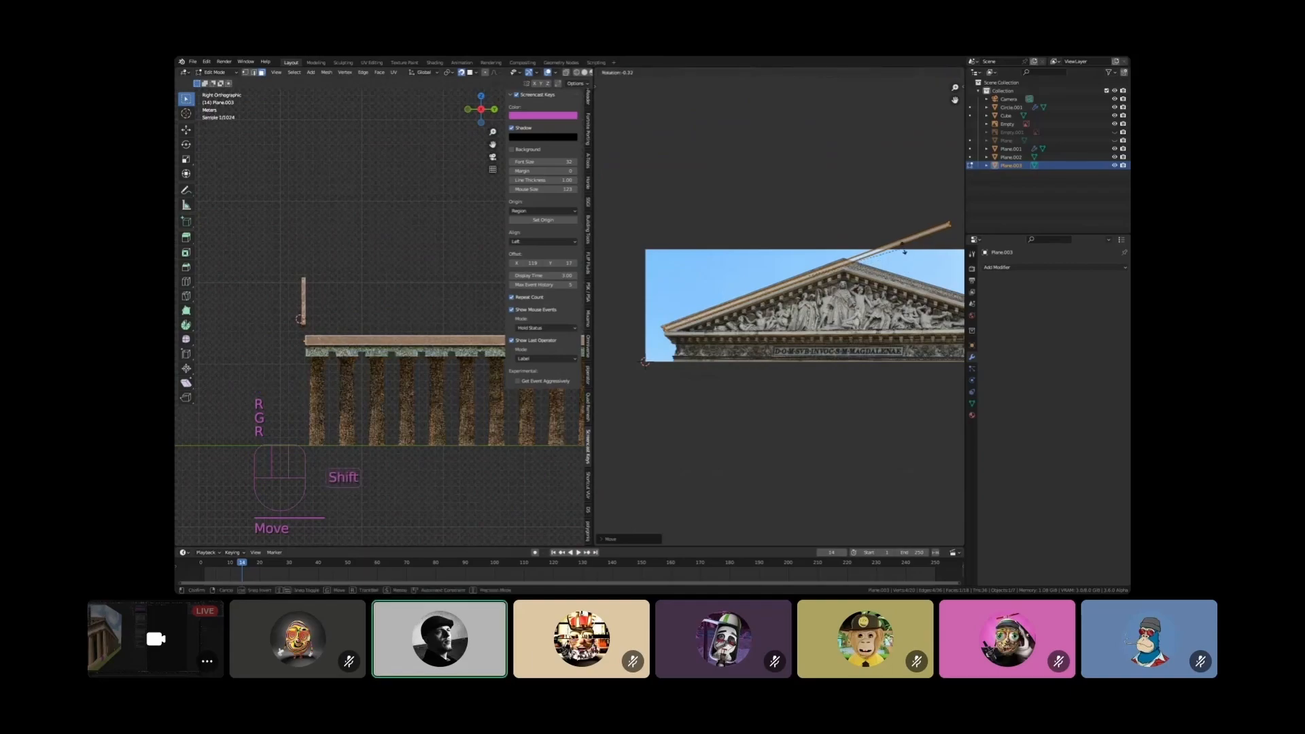
pyautogui.press('g')
pyautogui.click(899, 246)
# Move the UVs at the strip's overshooting upper end back to the pediment's apex
pyautogui.keyDown('shift'); pyautogui.moveTo(899, 246); pyautogui.dragTo(820, 264, button='middle'); pyautogui.keyUp('shift')
pyautogui.keyDown('shift'); pyautogui.moveTo(488, 345); pyautogui.dragTo(356, 341, button='middle'); pyautogui.keyUp('shift')
pyautogui.scroll(6, 356, 341)
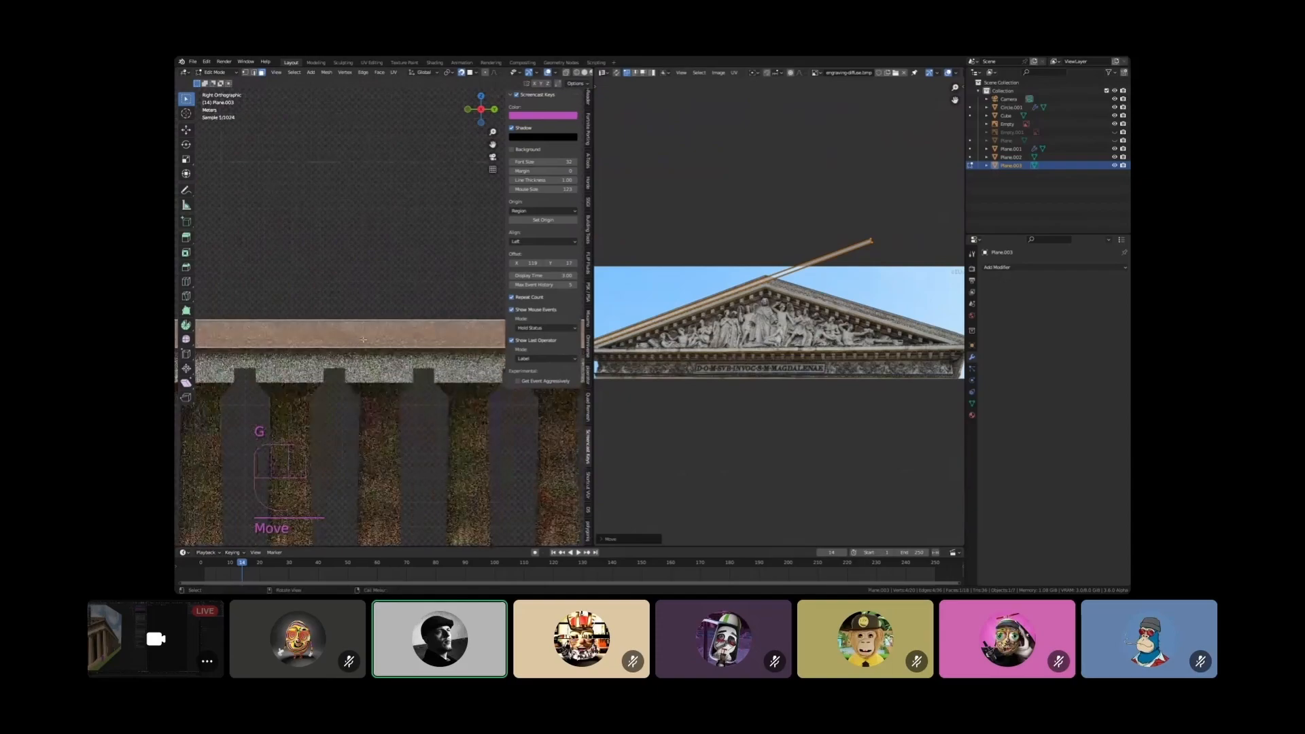
pyautogui.moveTo(858, 222); pyautogui.dragTo(888, 249)
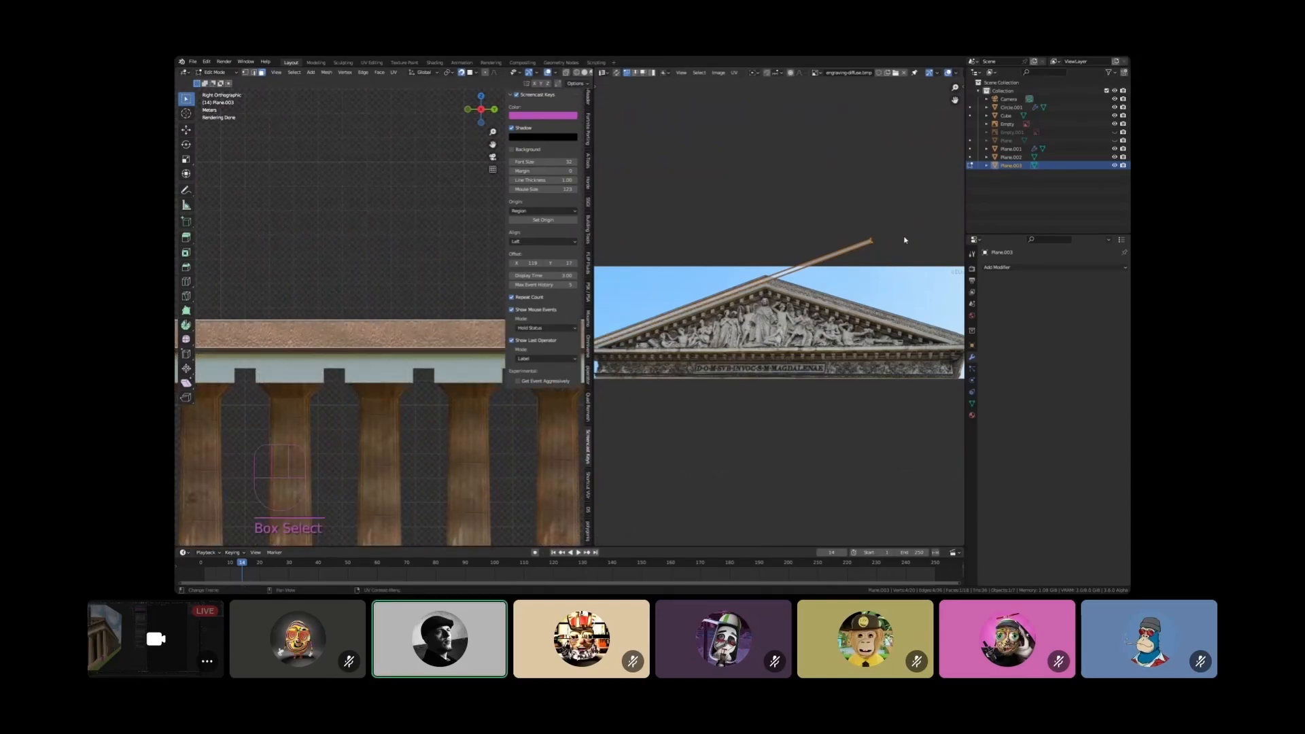
pyautogui.press('g')
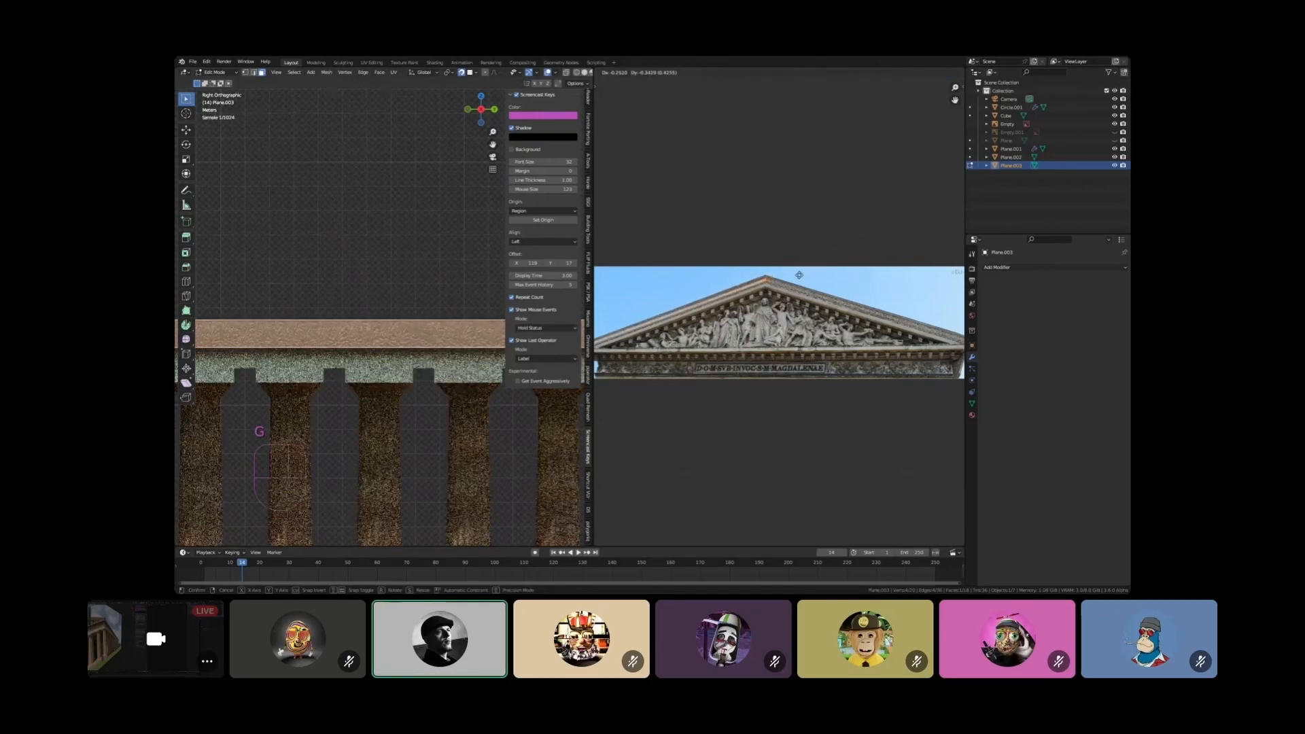
pyautogui.click(799, 275)
# Examine the side face's texture along the columns in object mode and perspective, then resume editing the board
pyautogui.press('Tab')
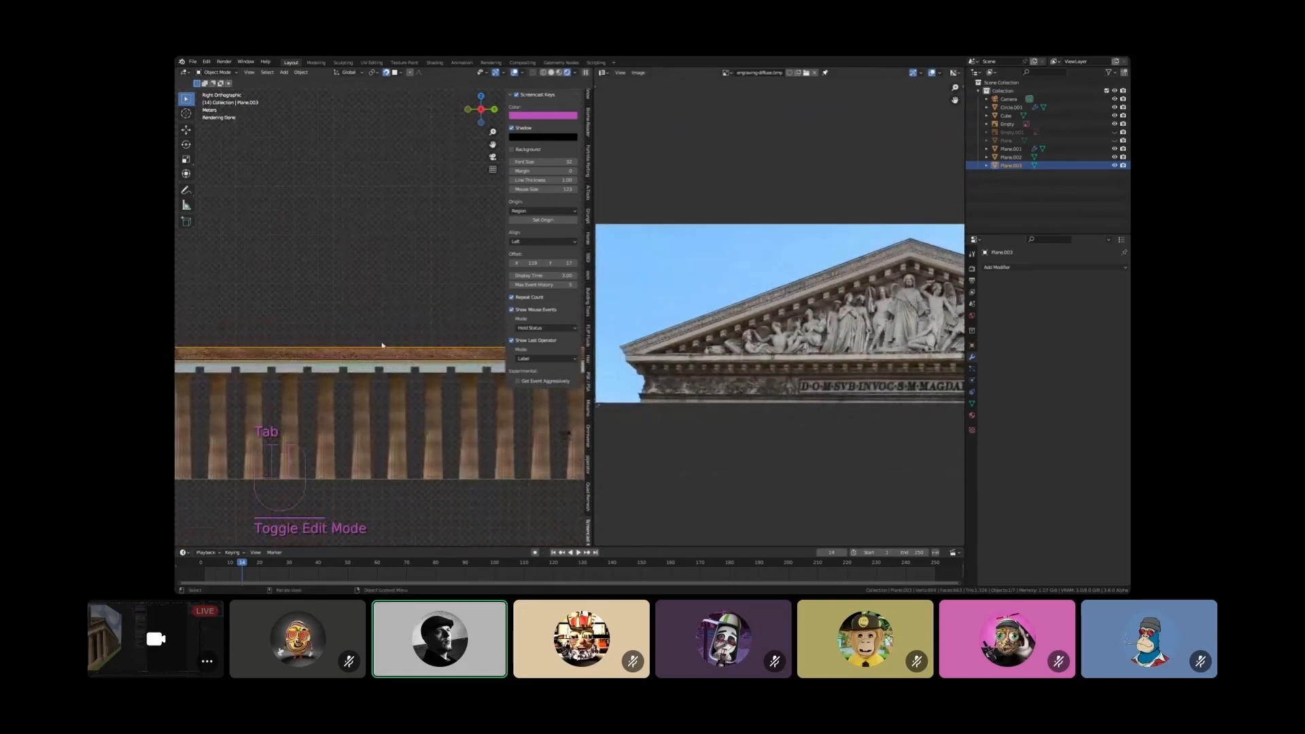
pyautogui.keyDown('shift'); pyautogui.click(295, 367); pyautogui.keyUp('shift')
pyautogui.keyDown('shift'); pyautogui.moveTo(294, 367); pyautogui.dragTo(425, 359, button='middle'); pyautogui.keyUp('shift')
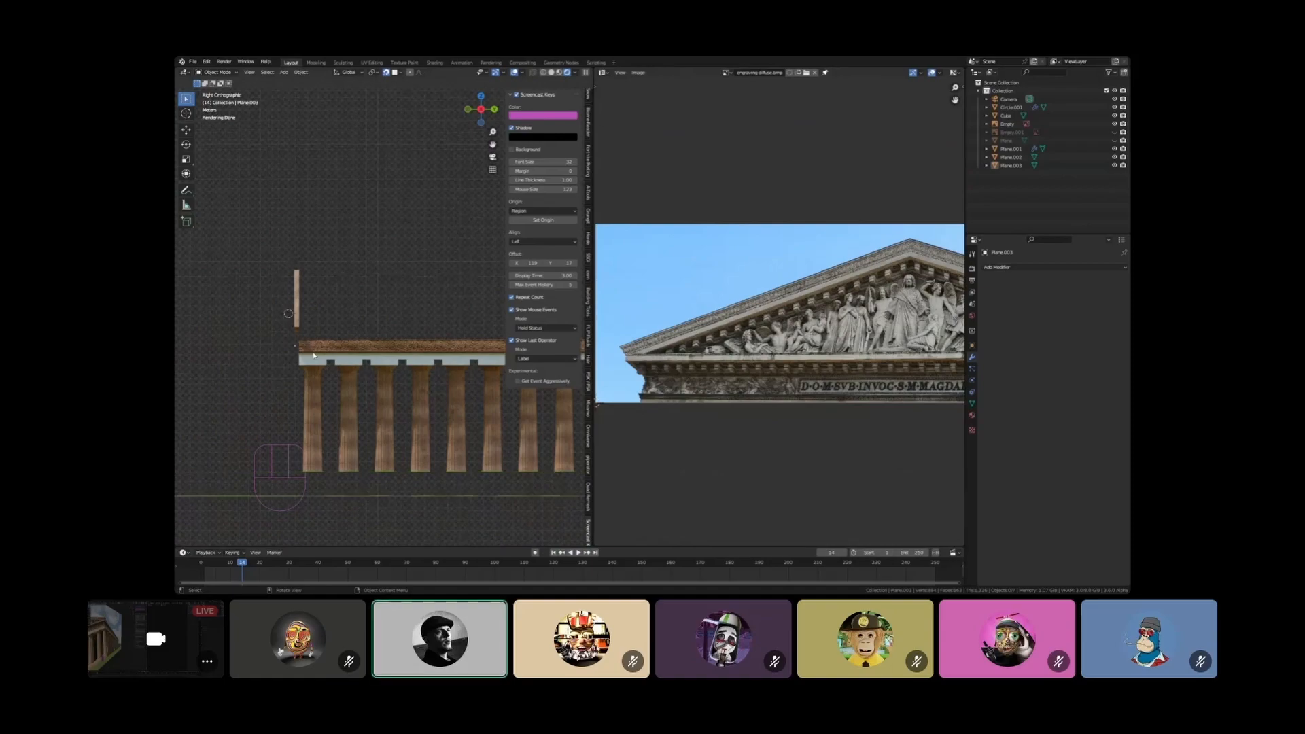
pyautogui.scroll(5, 307, 346)
pyautogui.moveTo(310, 348)
pyautogui.mouseDown(button='middle')
pyautogui.moveTo(393, 349)
pyautogui.moveTo(327, 336)
pyautogui.mouseUp(button='middle')
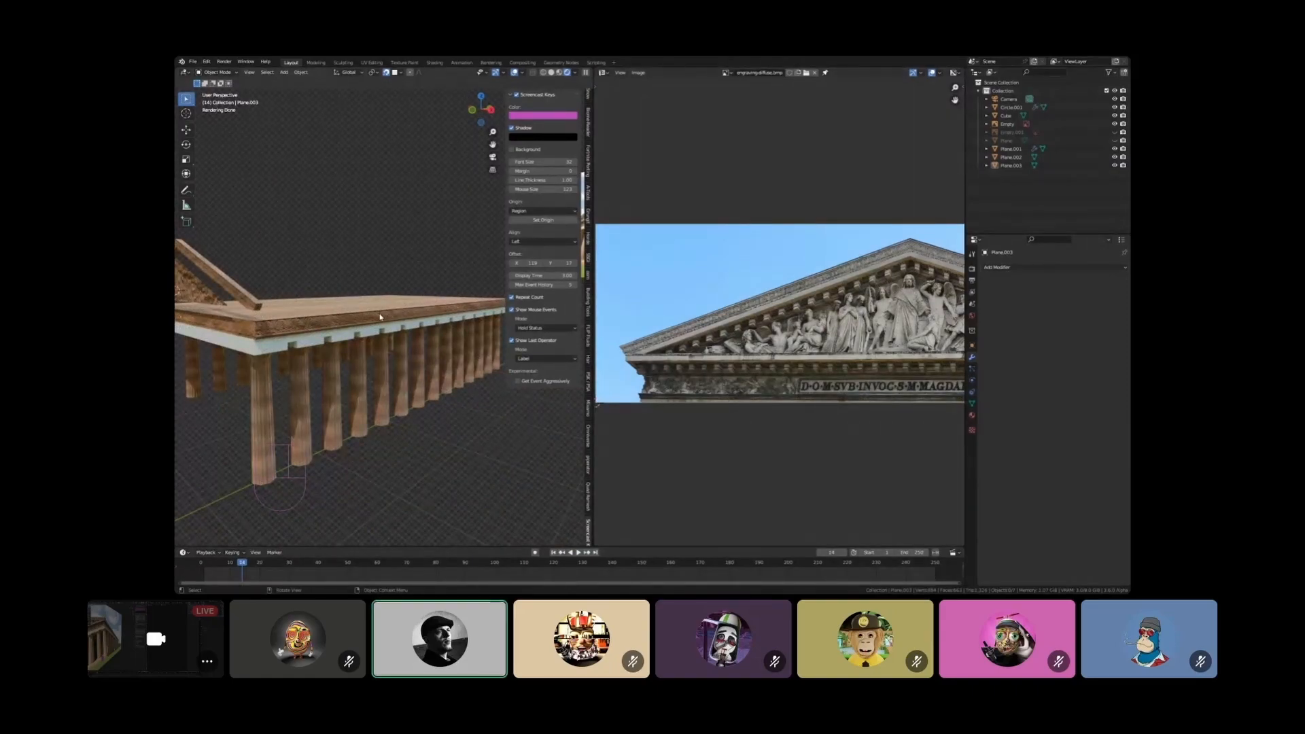
pyautogui.scroll(-3, 843, 300)
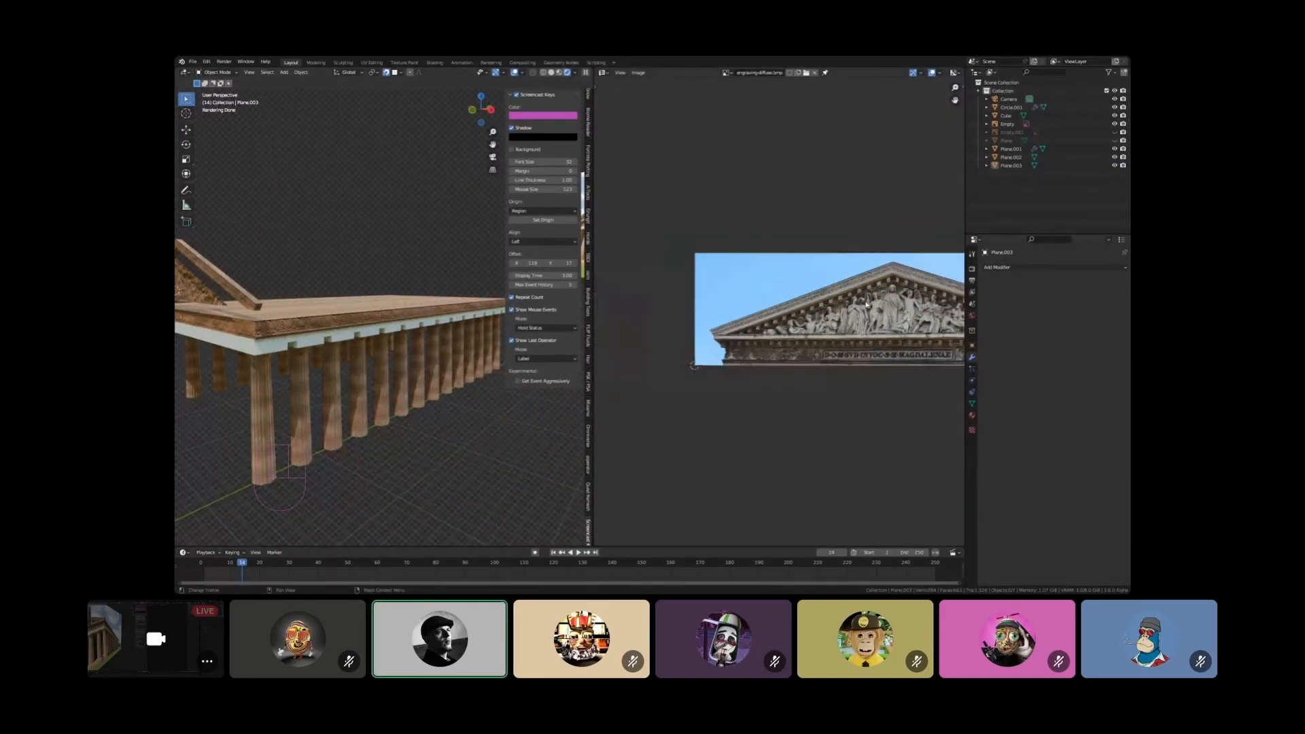
pyautogui.scroll(2, 353, 322)
pyautogui.click(341, 321)
pyautogui.press('Tab')
pyautogui.scroll(5, 829, 282)
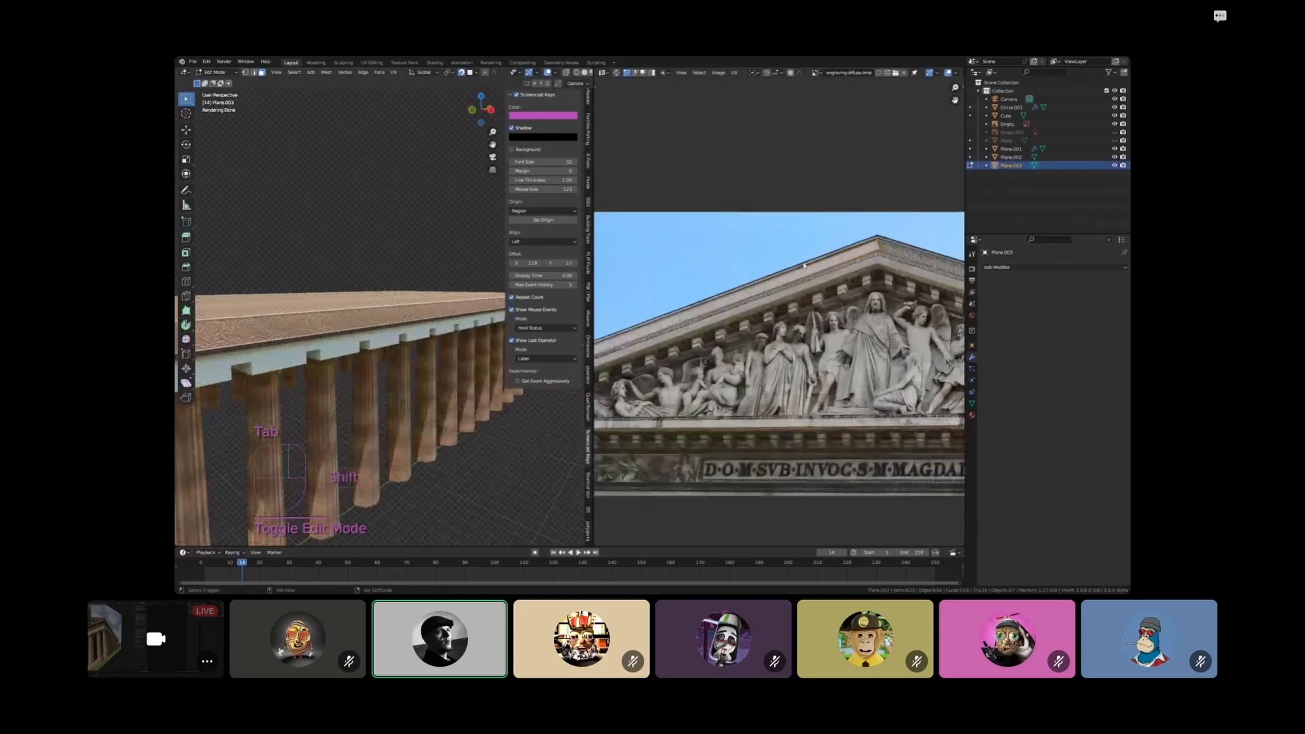
# Move the UV corners at the strip's lower end onto the edges of the carved band on the left slope
pyautogui.scroll(6, 643, 351)
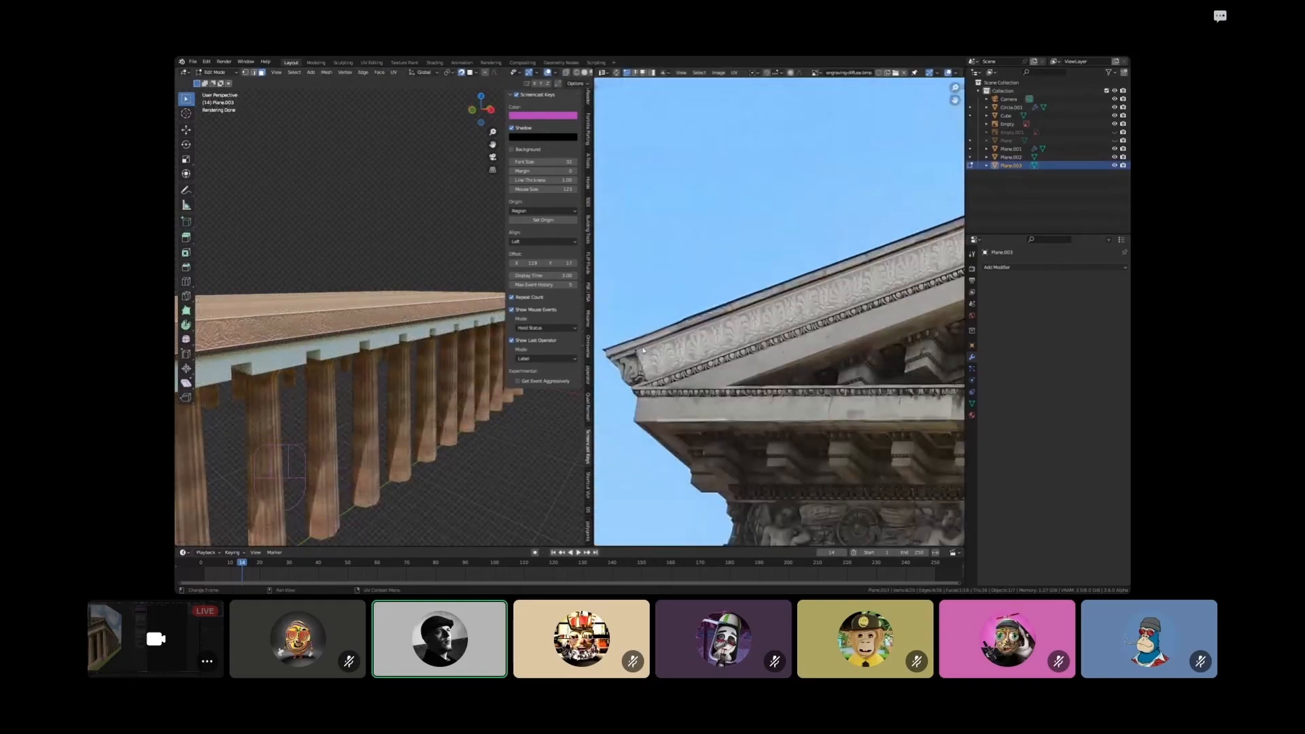
pyautogui.scroll(-1, 663, 340)
pyautogui.press('g')
pyautogui.click(650, 349)
pyautogui.click(662, 381)
pyautogui.press('g')
pyautogui.click(670, 384)
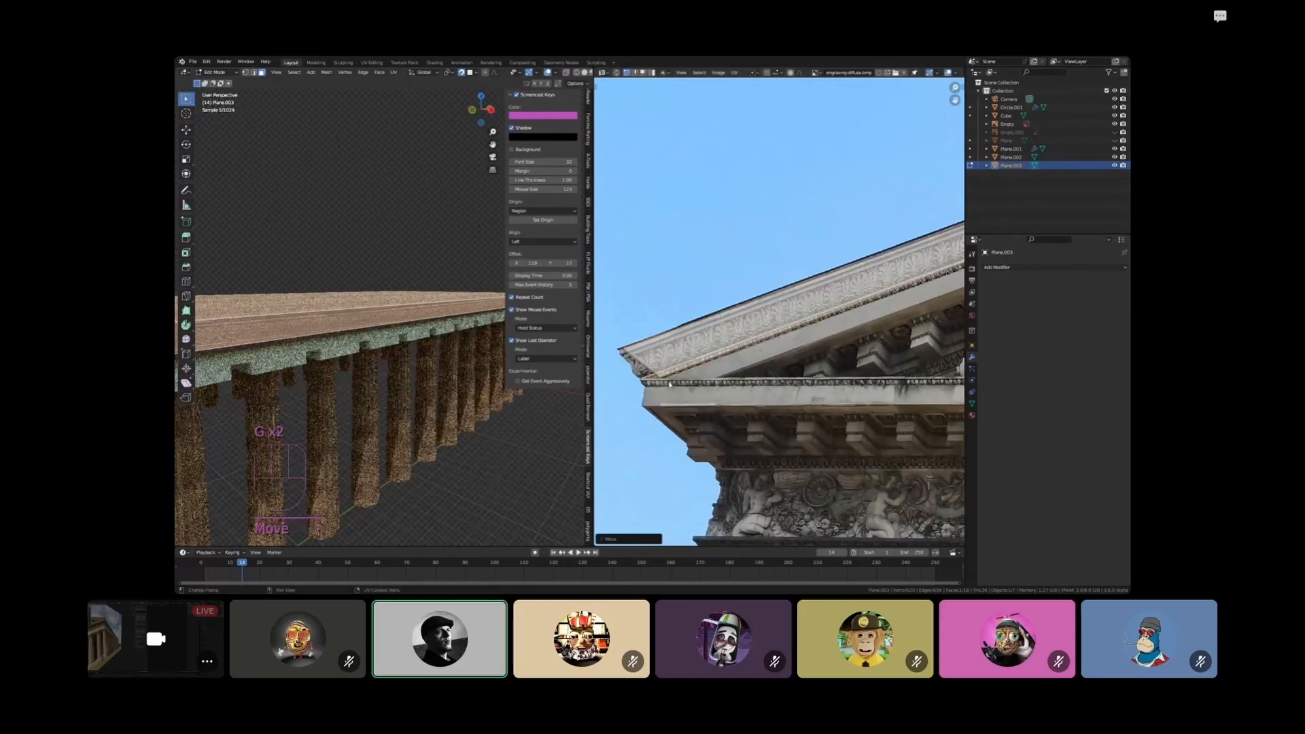
pyautogui.scroll(4, 670, 380)
pyautogui.press('g')
pyautogui.click(680, 370)
pyautogui.scroll(-4, 682, 368)
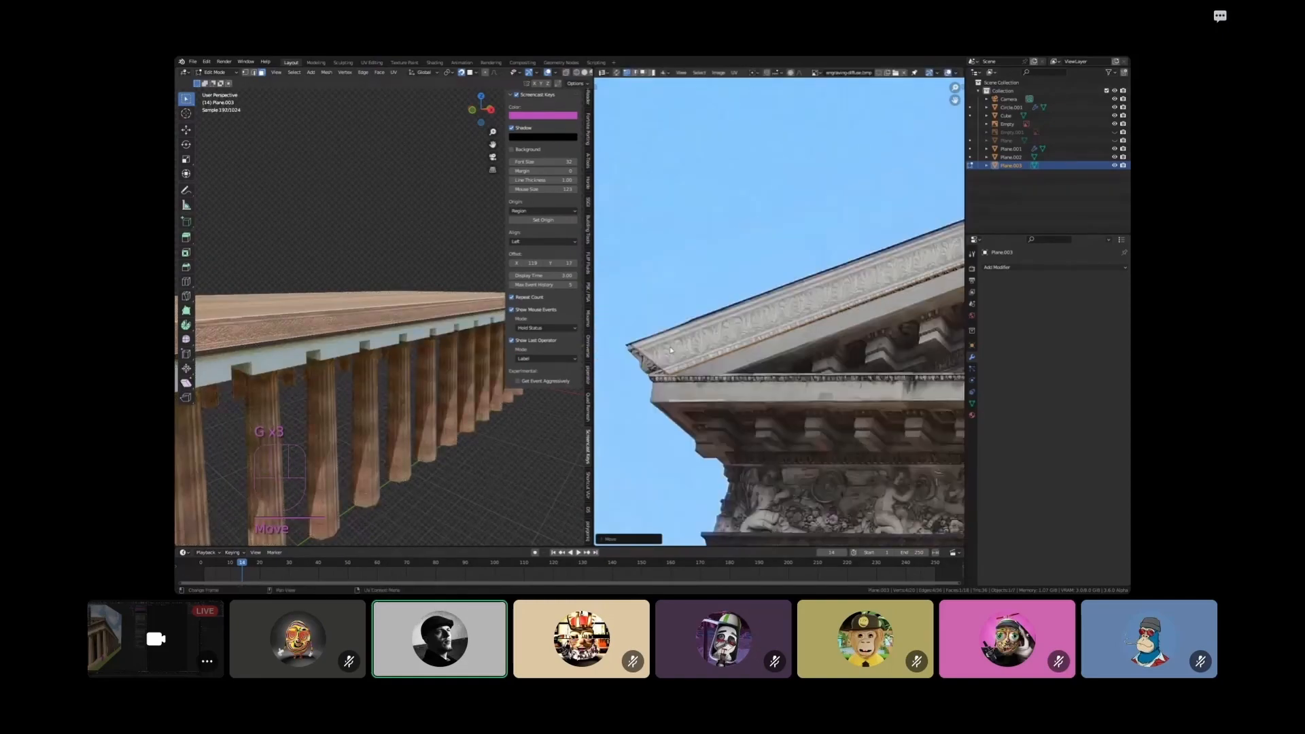
# Try moving the upper UV corner at the strip's lower end up to include the cornice moulding
pyautogui.scroll(4, 670, 350)
pyautogui.click(714, 325)
pyautogui.press('g')
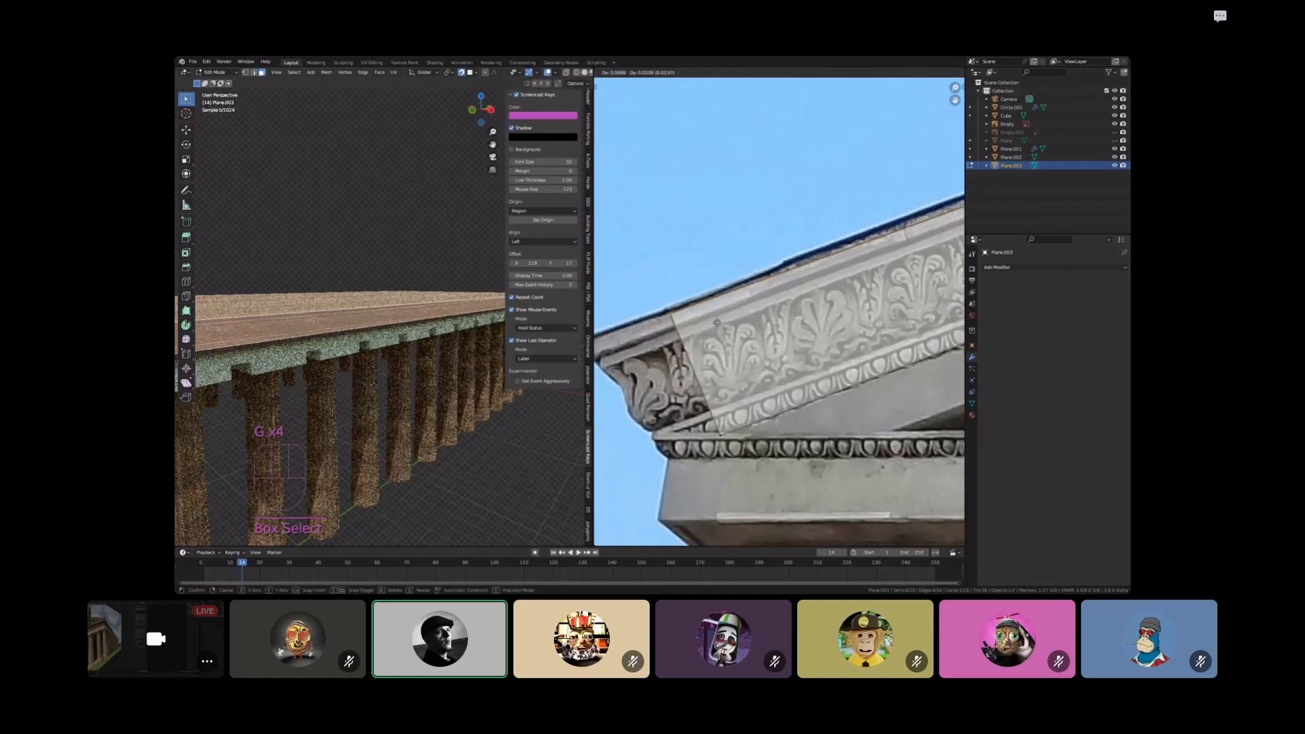
pyautogui.click(717, 323)
# Try moving the lower UV corner at the apex onto the carved band's bottom edge
pyautogui.scroll(-9, 802, 298)
pyautogui.moveTo(841, 265); pyautogui.dragTo(646, 353, button='middle')
pyautogui.scroll(1, 764, 300)
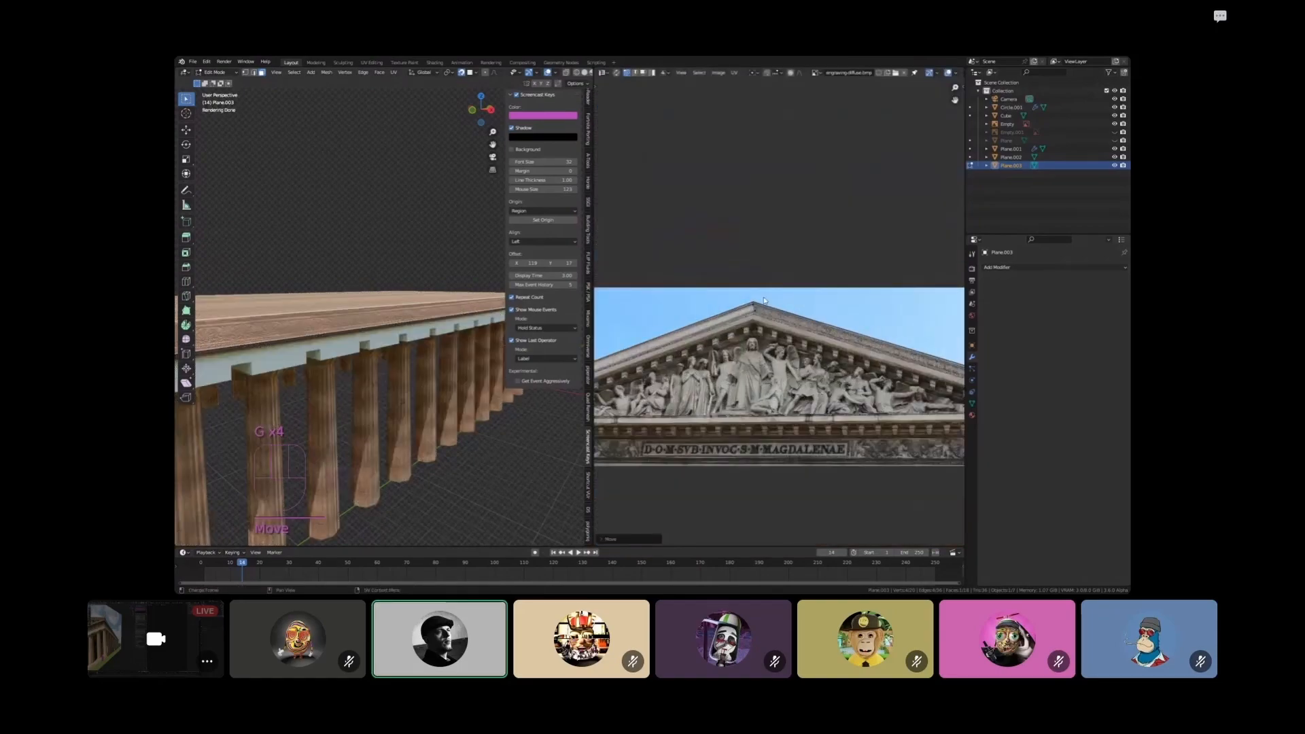
pyautogui.scroll(4, 763, 301)
pyautogui.click(693, 349)
pyautogui.press('g')
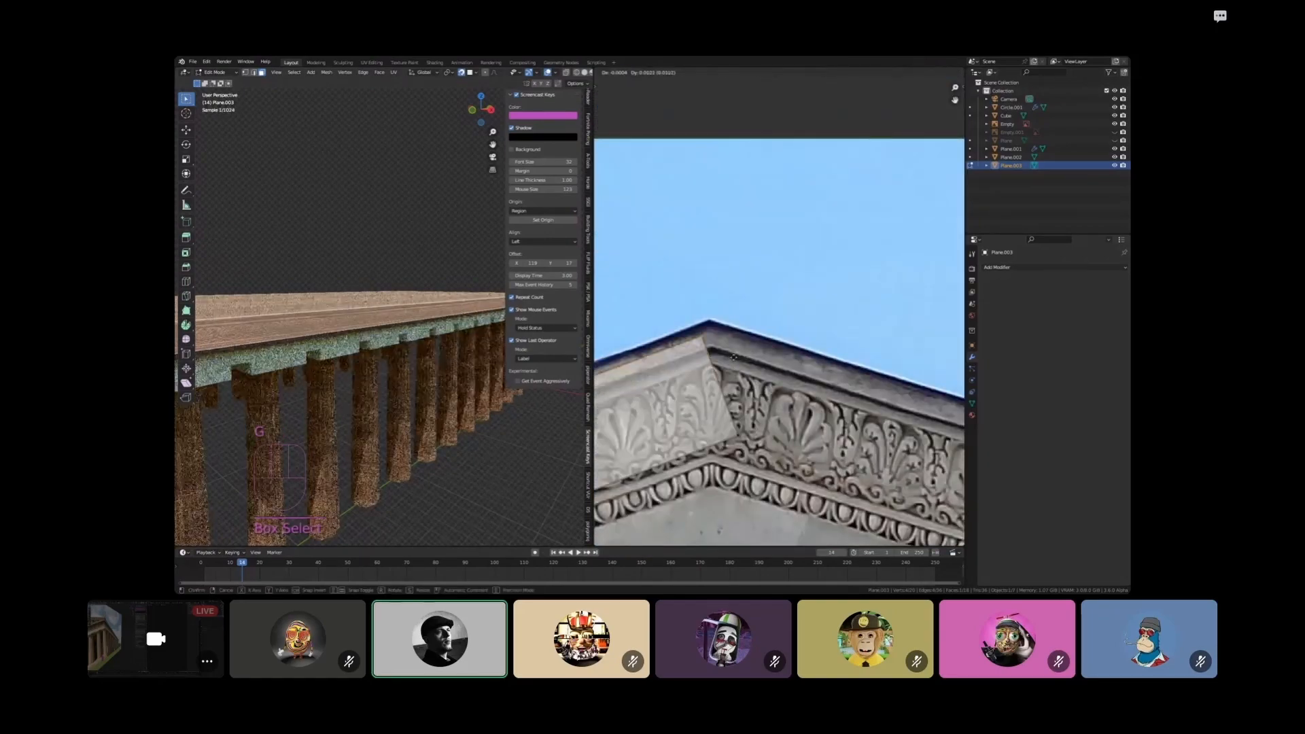
pyautogui.press('g')
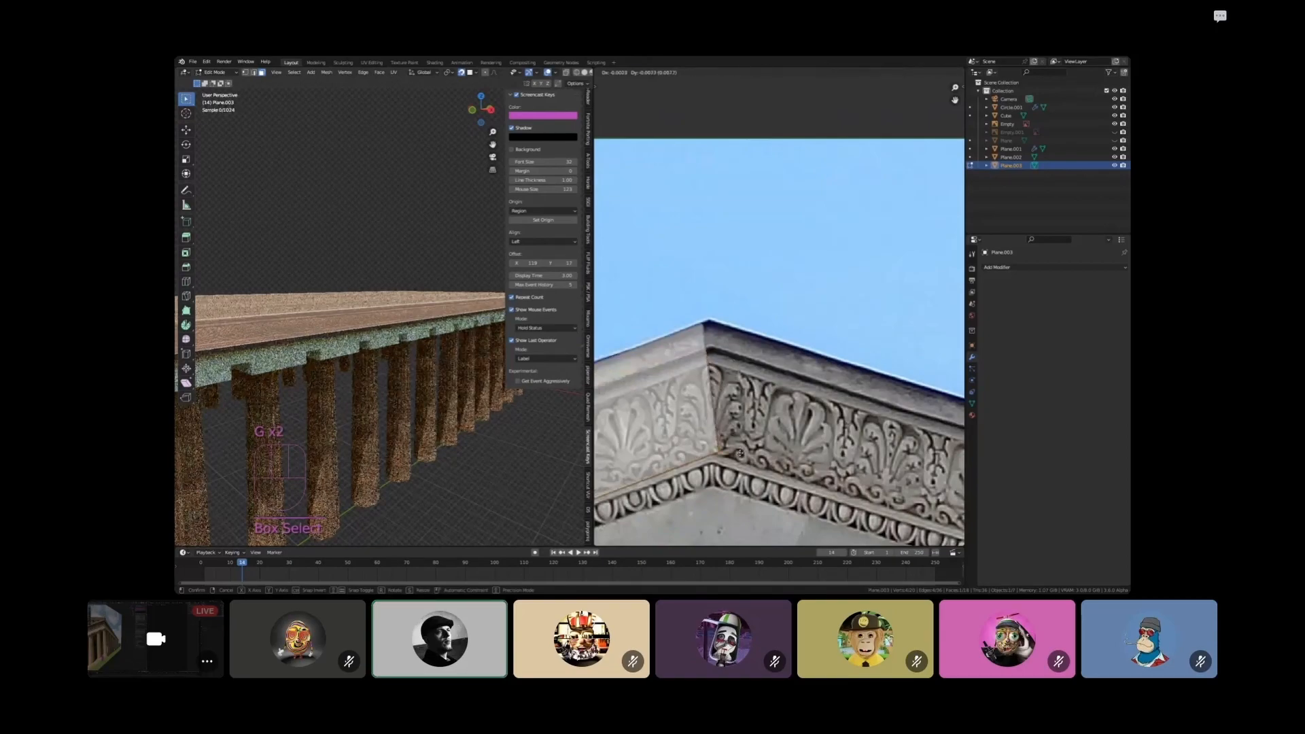
pyautogui.click(734, 456)
# Try moving the upper UV corner at the apex into line with the cornice moulding
pyautogui.moveTo(734, 456); pyautogui.dragTo(842, 392, button='middle')
pyautogui.click(801, 241)
pyautogui.press('g')
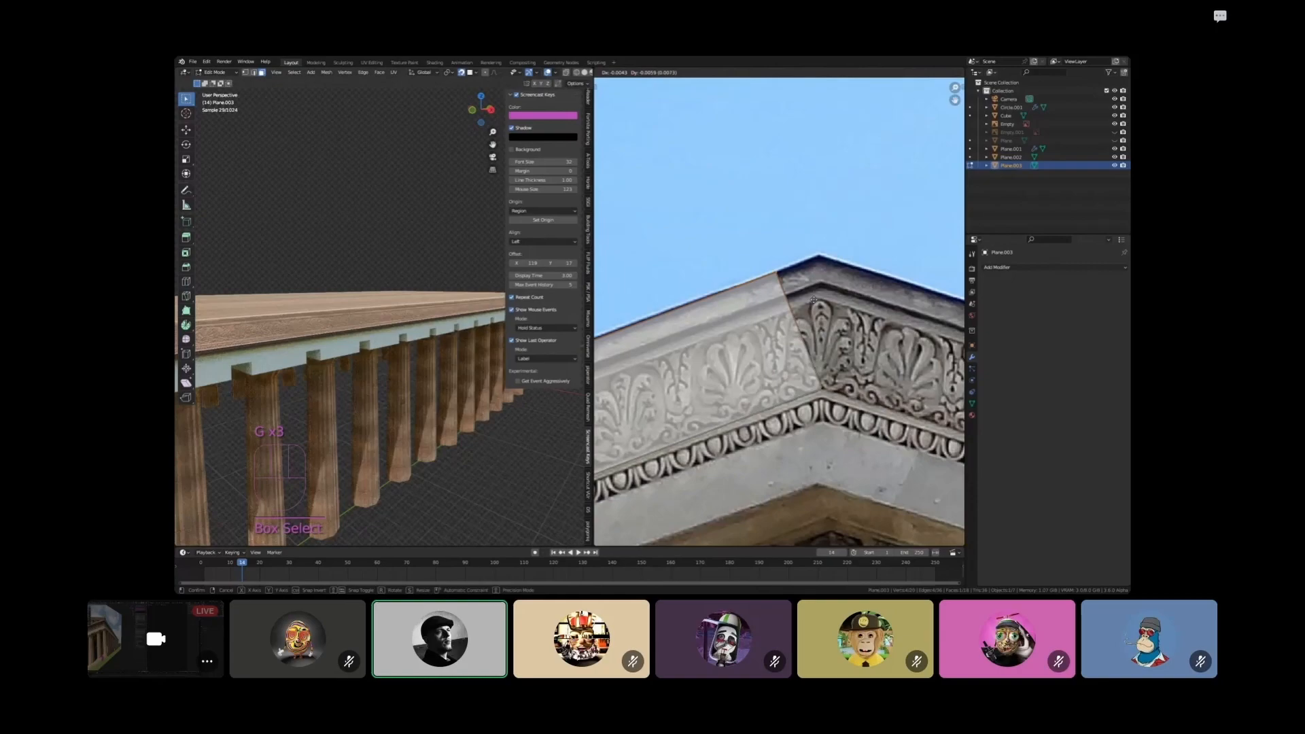
pyautogui.click(813, 299)
pyautogui.scroll(-9, 766, 349)
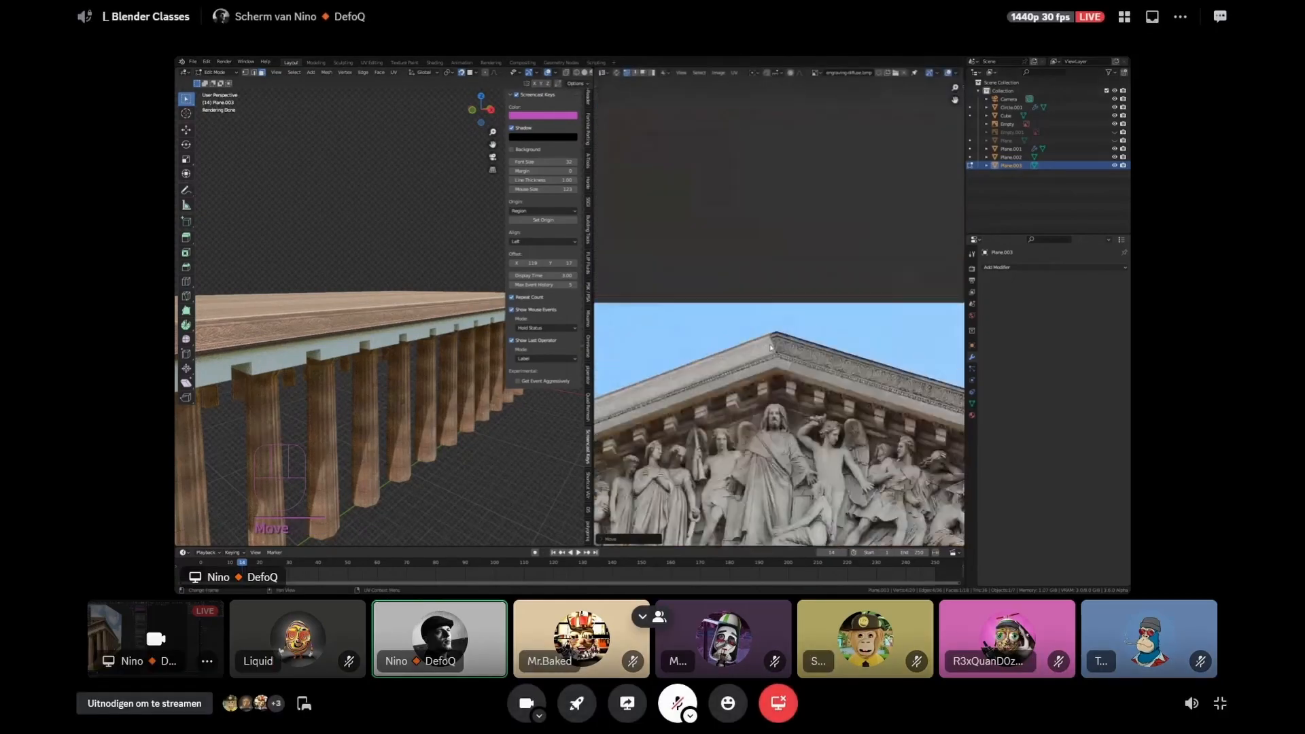
# Leave edit mode and compare the engraving at the board's front corner with the carved band in the image
pyautogui.press('Tab')
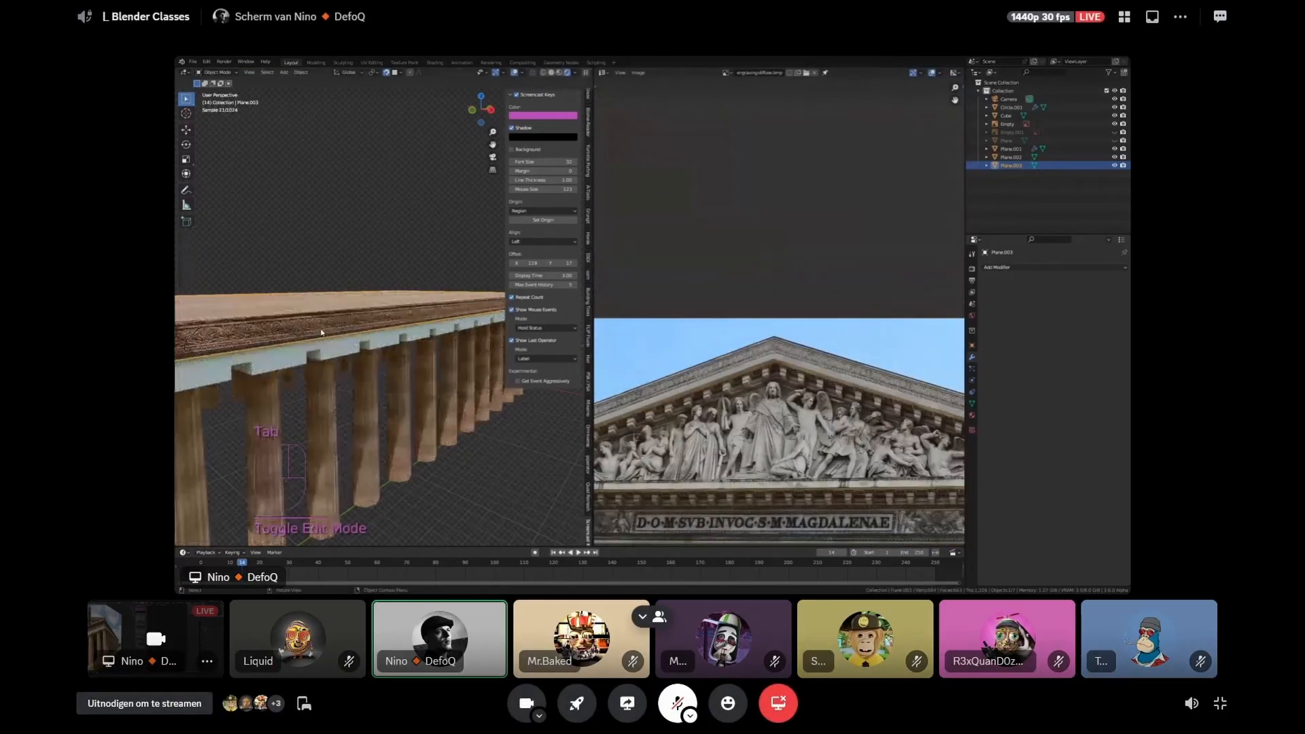
pyautogui.keyDown('shift'); pyautogui.moveTo(321, 332); pyautogui.dragTo(407, 303, button='middle'); pyautogui.keyUp('shift')
pyautogui.click(319, 303)
pyautogui.scroll(8, 317, 301)
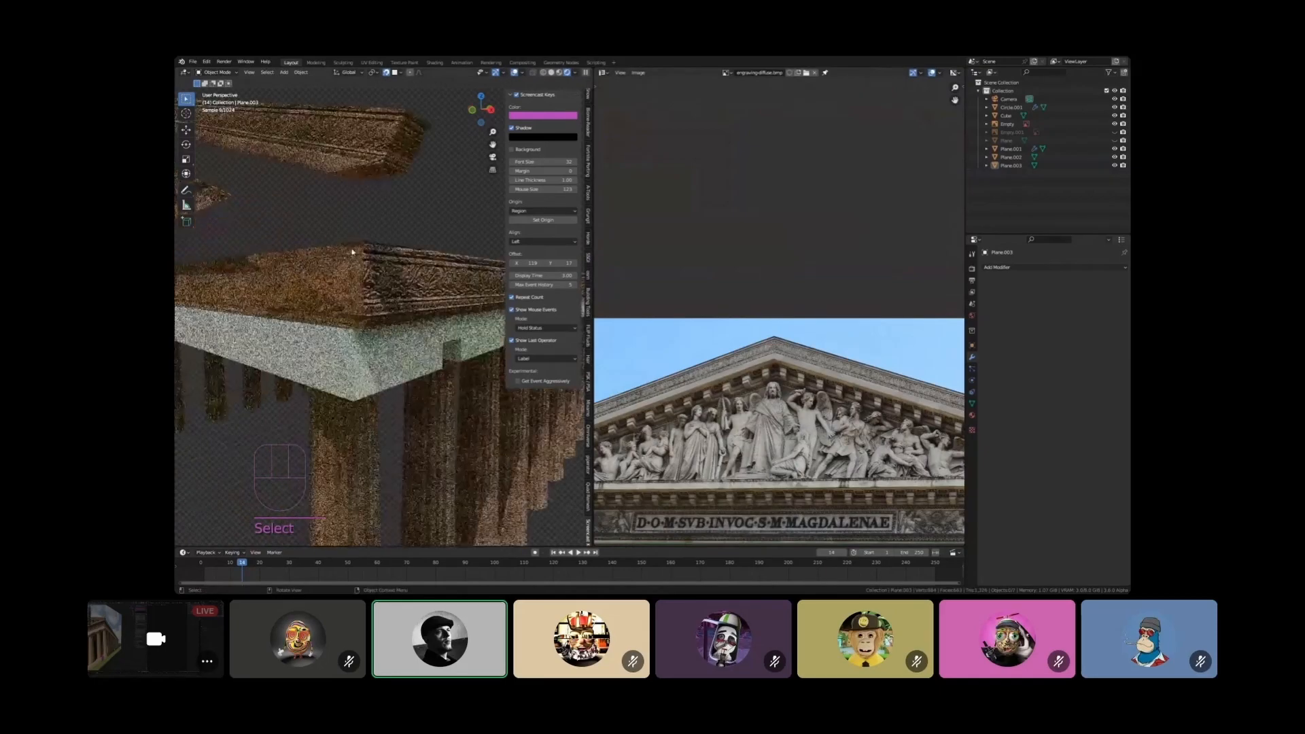
pyautogui.moveTo(385, 279); pyautogui.dragTo(330, 301, button='middle')
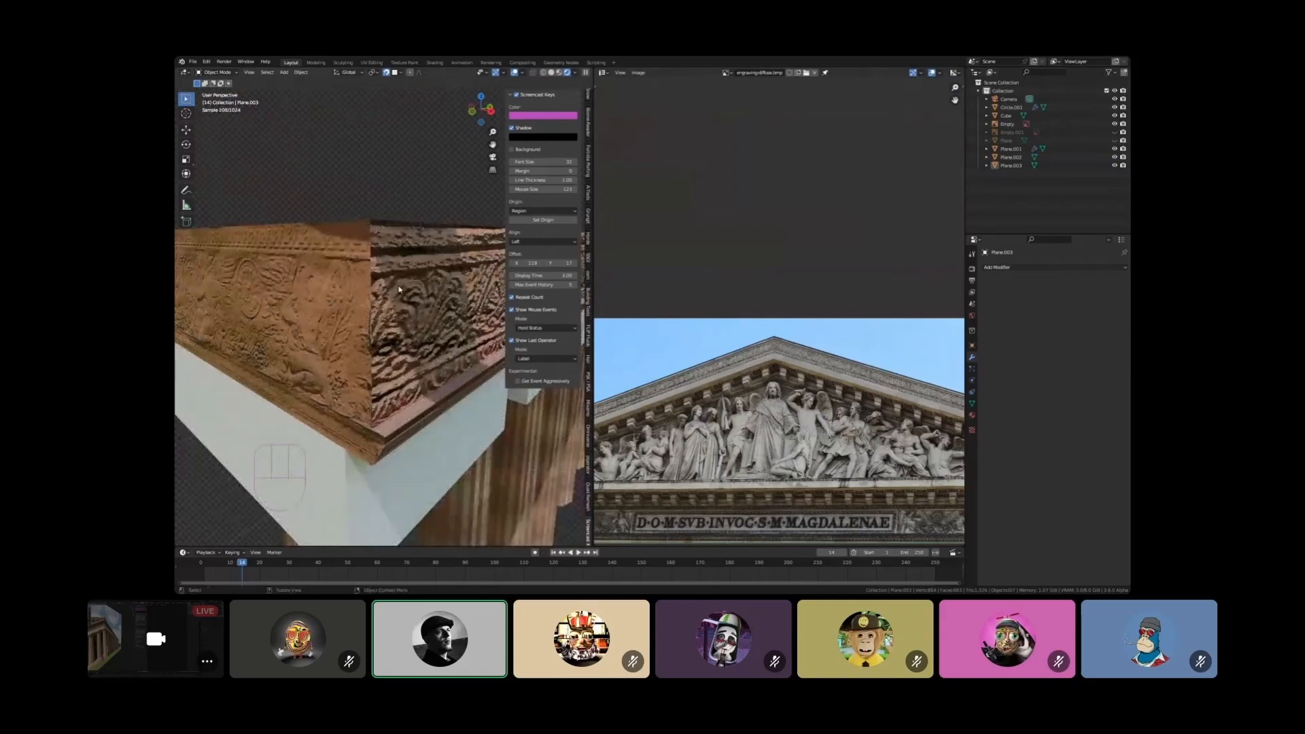
pyautogui.scroll(2, 384, 250)
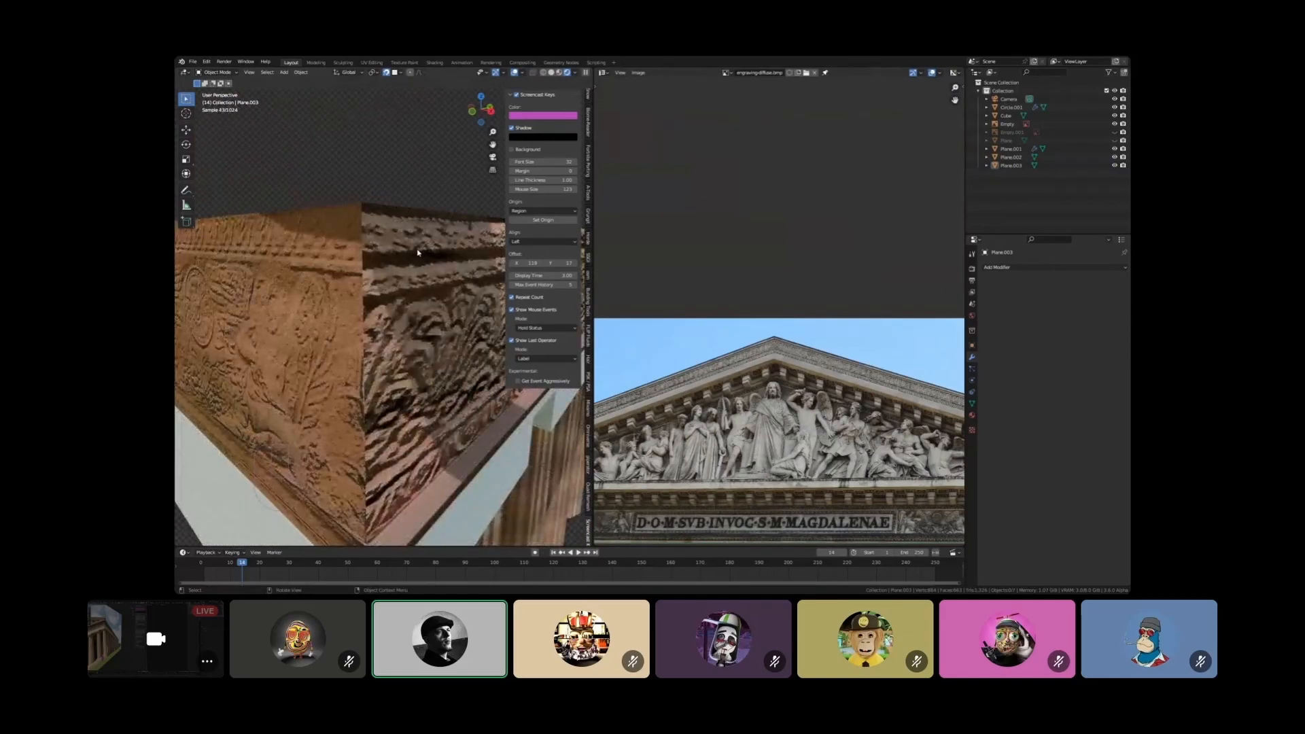
pyautogui.scroll(7, 775, 197)
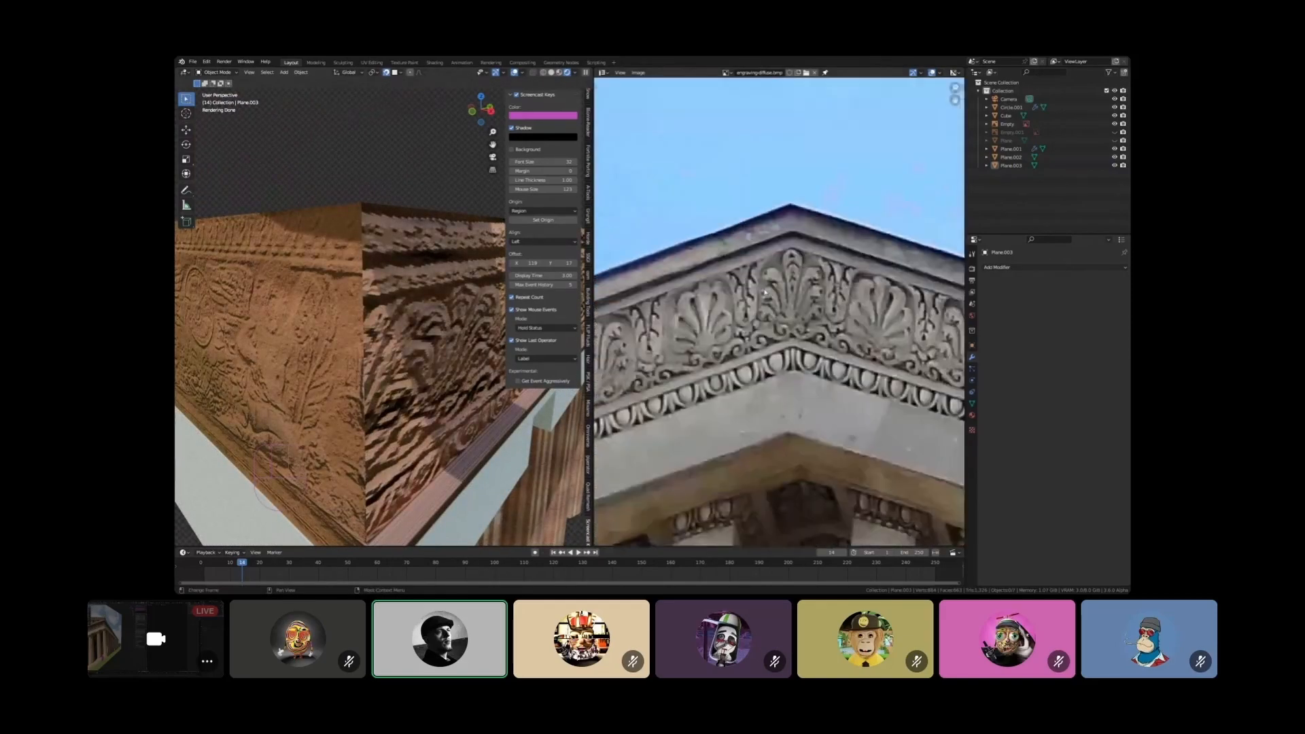
pyautogui.moveTo(380, 262); pyautogui.dragTo(354, 275, button='middle')
pyautogui.scroll(-4, 366, 267)
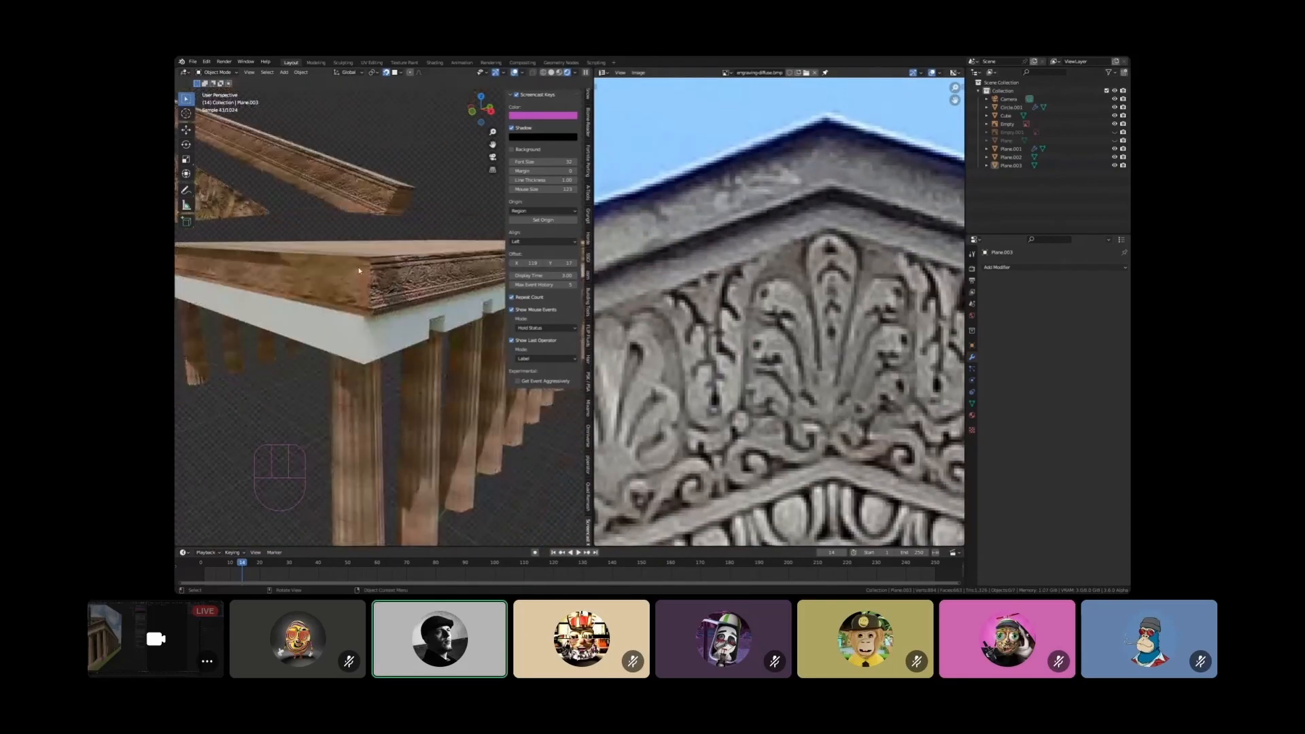
# Undo the UV corner moves made at the pediment's apex
pyautogui.hotkey('ctrl', 'z')
pyautogui.hotkey('ctrl', 'z')
pyautogui.hotkey('ctrl', 'z')
pyautogui.hotkey('ctrl', 'z')
pyautogui.hotkey('ctrl', 'z')
pyautogui.hotkey('ctrl', 'z')
pyautogui.hotkey('ctrl', 'z')
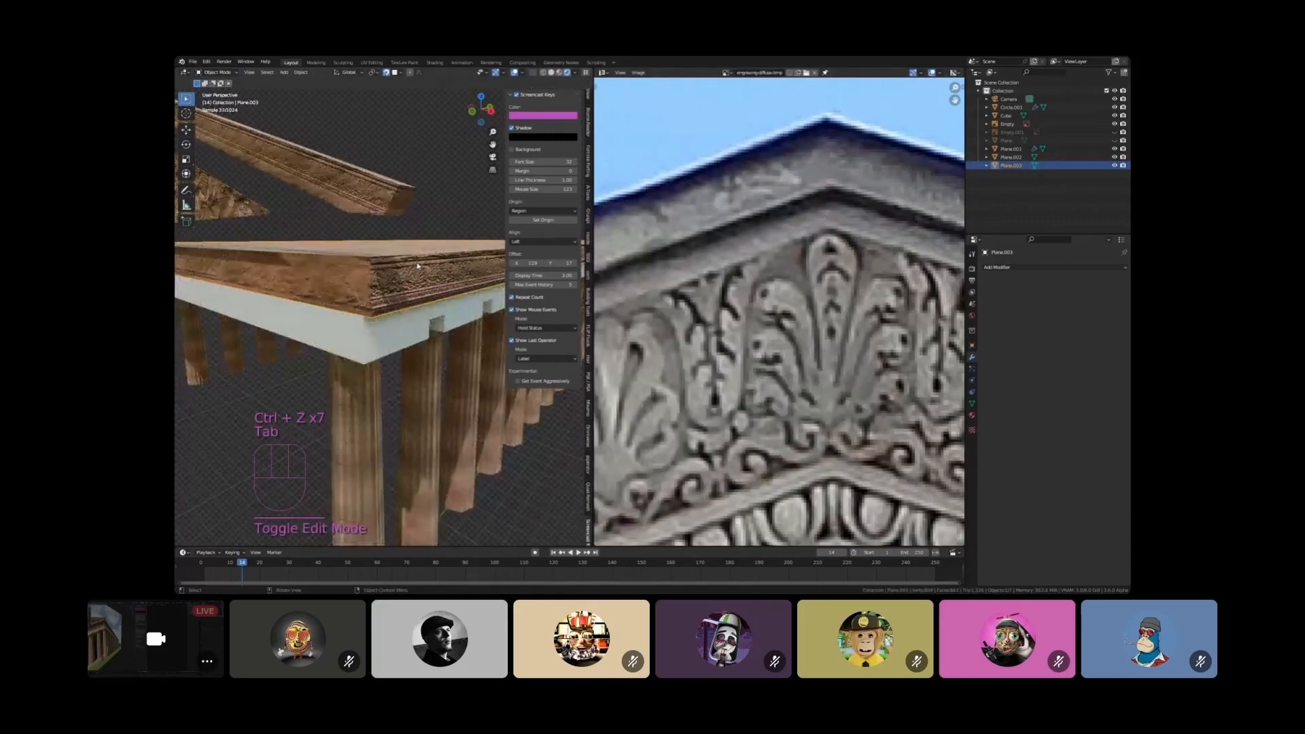
pyautogui.hotkey('ctrl', 'z')
# Try moving the upper UV corner at the apex below the moulding, along the carved band's top edge
pyautogui.press('g')
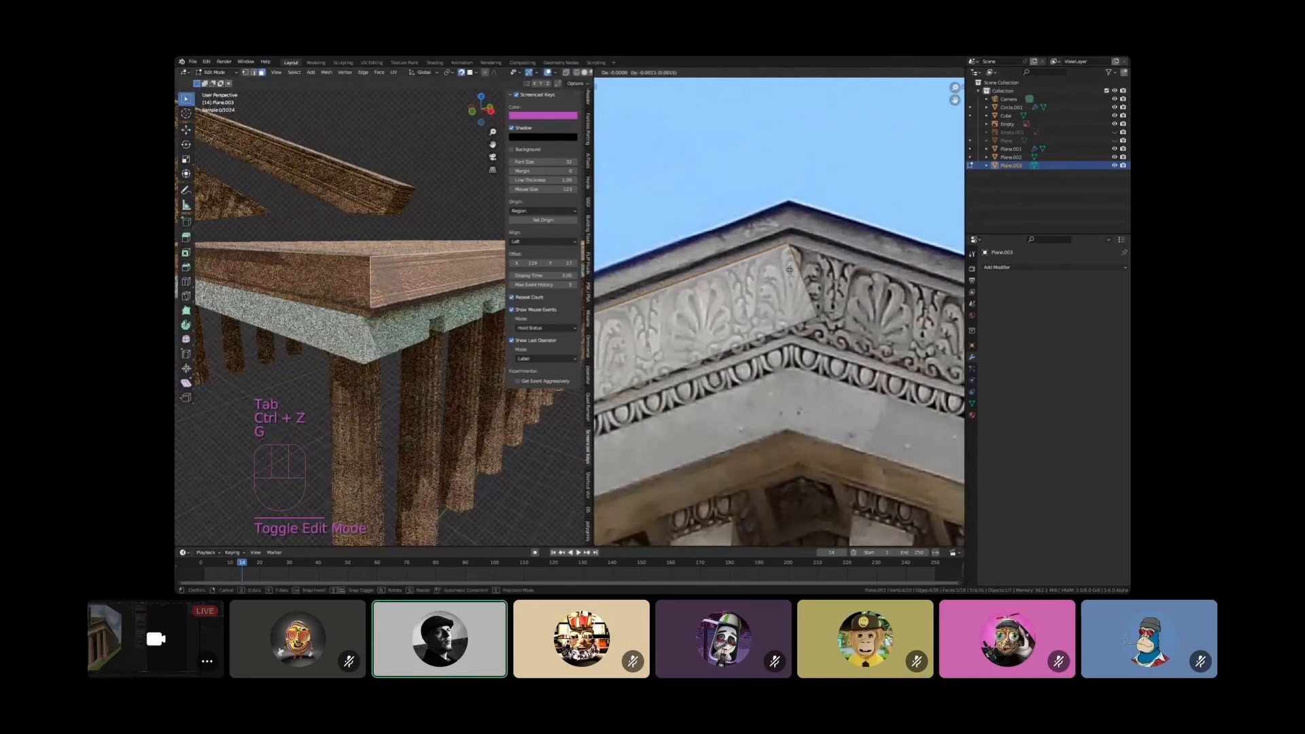
pyautogui.click(778, 279)
pyautogui.scroll(-5, 778, 280)
pyautogui.scroll(-3, 778, 280)
pyautogui.moveTo(778, 281); pyautogui.dragTo(955, 163, button='middle')
pyautogui.scroll(3, 714, 350)
# Undo the UV corner adjustments back to the strip covering only the carved band, and leave edit mode
pyautogui.hotkey('ctrl', 'z')
pyautogui.hotkey('ctrl', 'z')
pyautogui.hotkey('ctrl', 'z')
pyautogui.hotkey('ctrl', 'z')
pyautogui.hotkey('ctrl', 'z')
pyautogui.hotkey('ctrl', 'z')
pyautogui.hotkey('ctrl', 'z')
pyautogui.hotkey('ctrl', 'z')
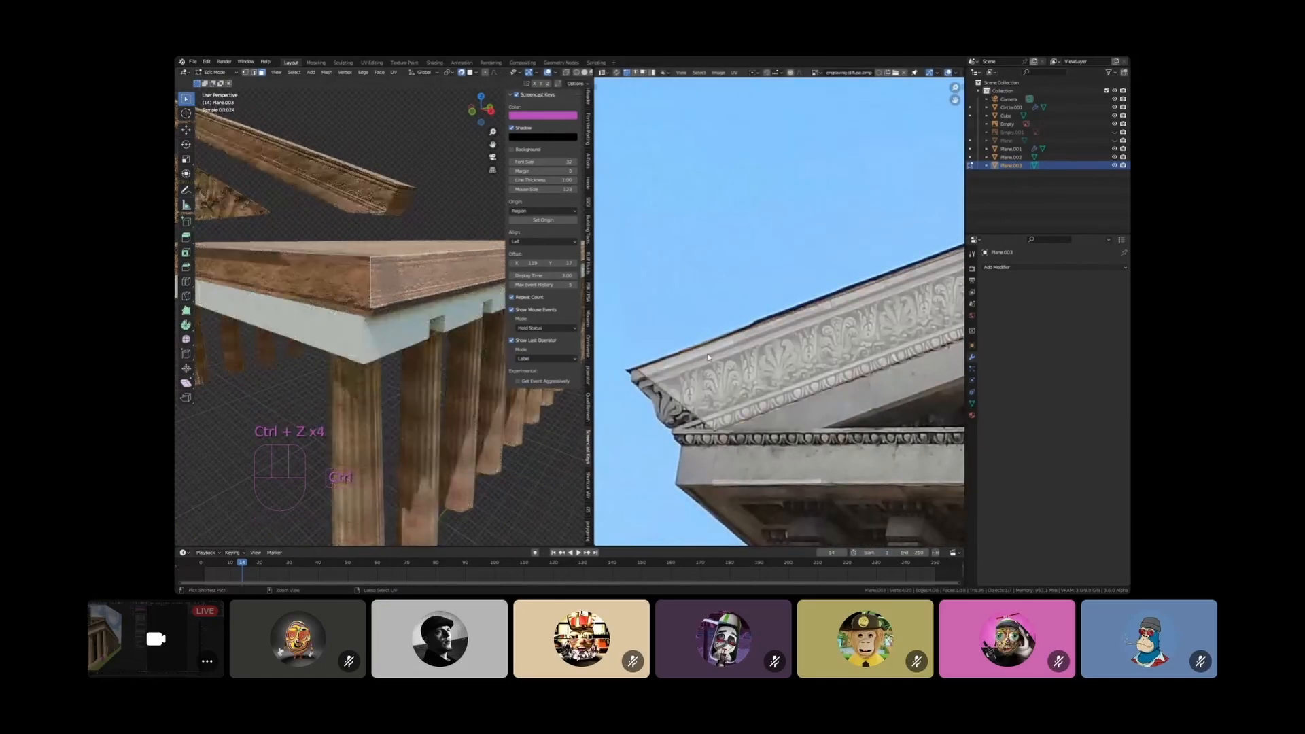
pyautogui.press('Tab')
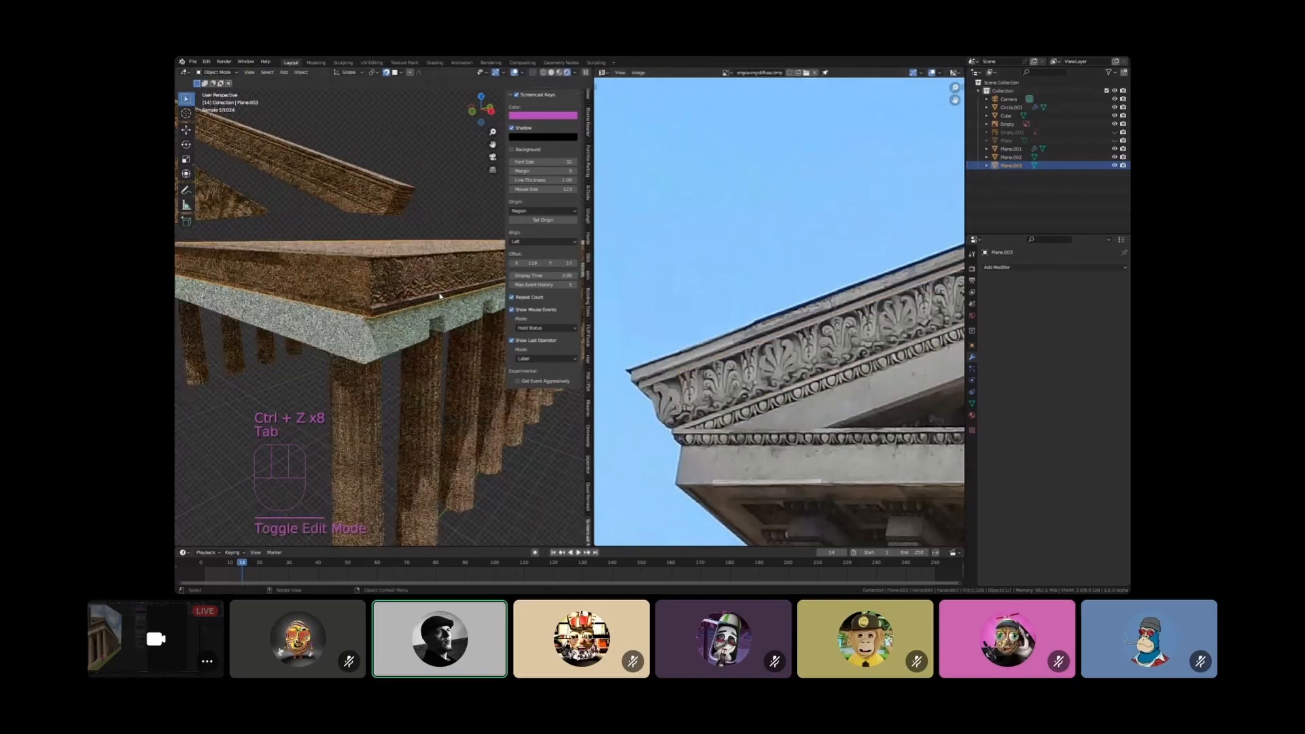
# Select the board's vertical front corner edge in edit mode, snap the 3D cursor to it and return to object mode
pyautogui.click(391, 257)
pyautogui.scroll(2, 391, 257)
pyautogui.click(391, 257)
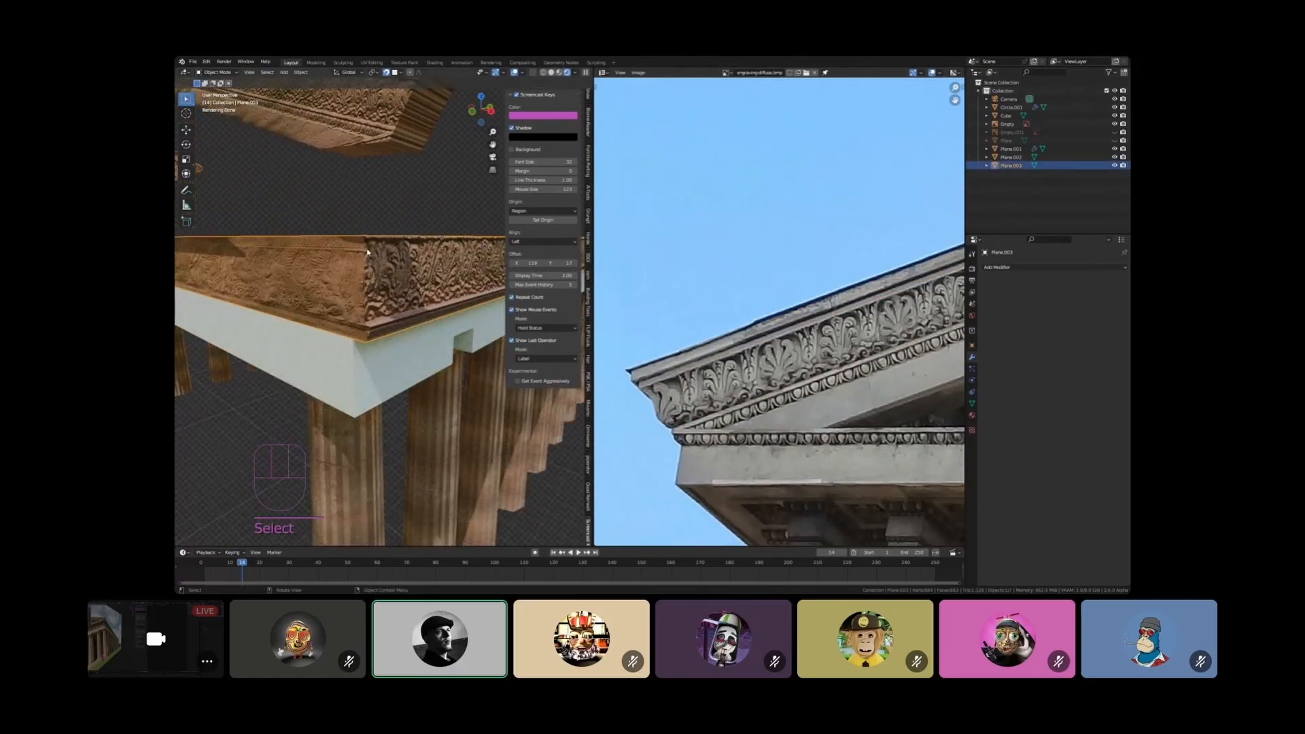
pyautogui.press('Tab')
pyautogui.scroll(2, 367, 251)
pyautogui.press('2')
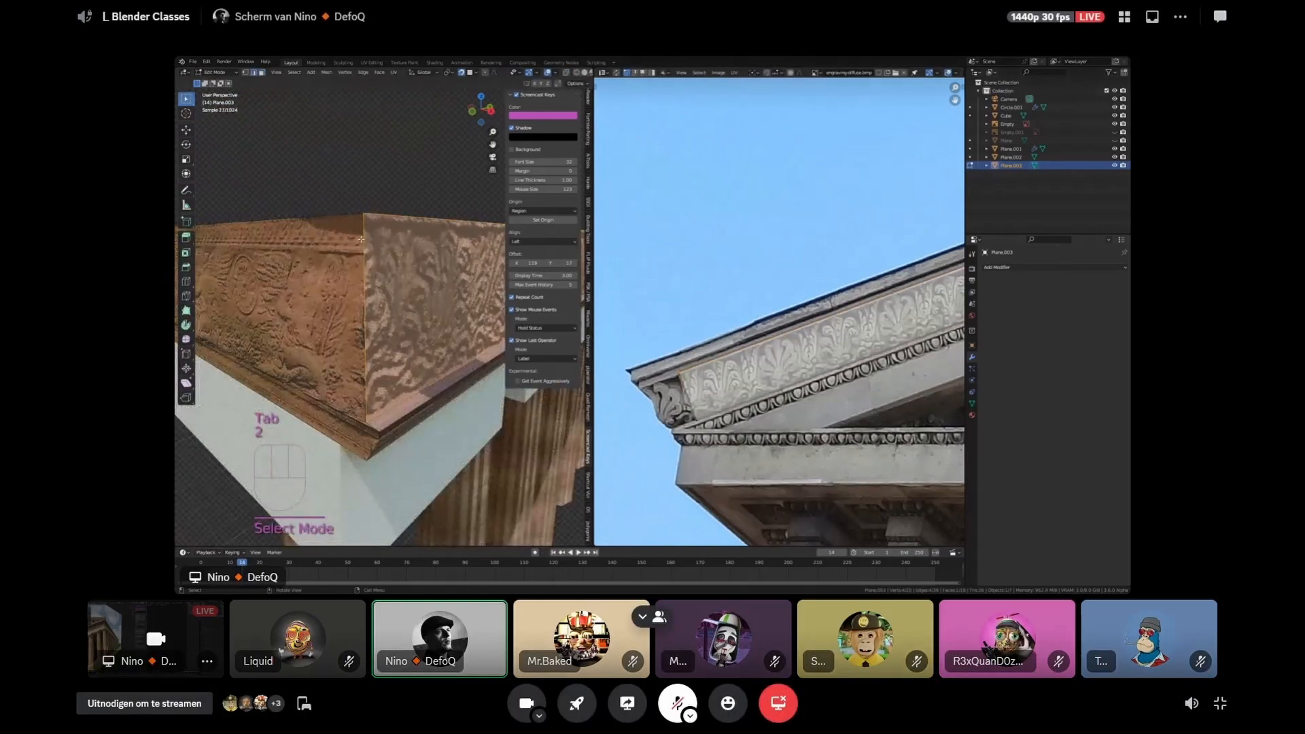
pyautogui.click(364, 242)
pyautogui.hotkey('shift', 's')
pyautogui.click(390, 268)
pyautogui.press('Tab')
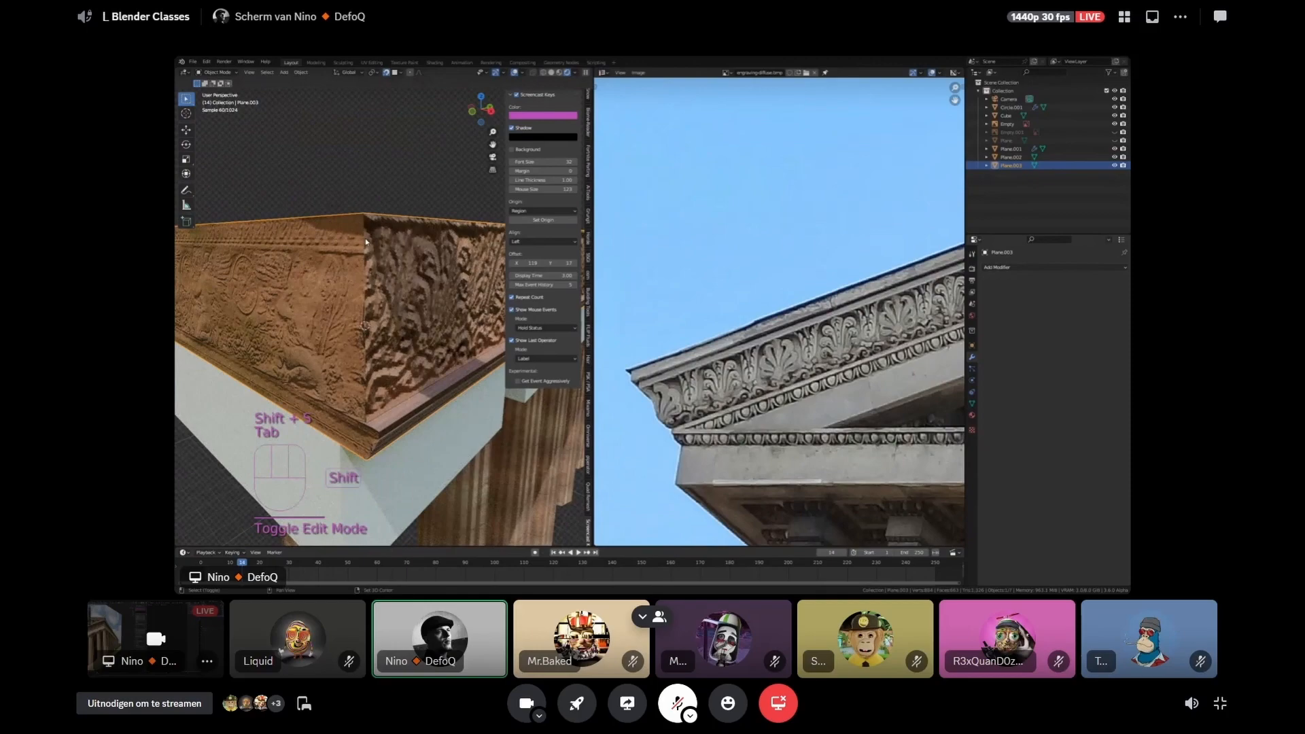
# Add a cube at the 3D cursor, shrink it to a small block and stretch it along Z into a thin corner post spanning the board's height
pyautogui.hotkey('shift', 'a')
pyautogui.click(401, 253)
pyautogui.press('s')
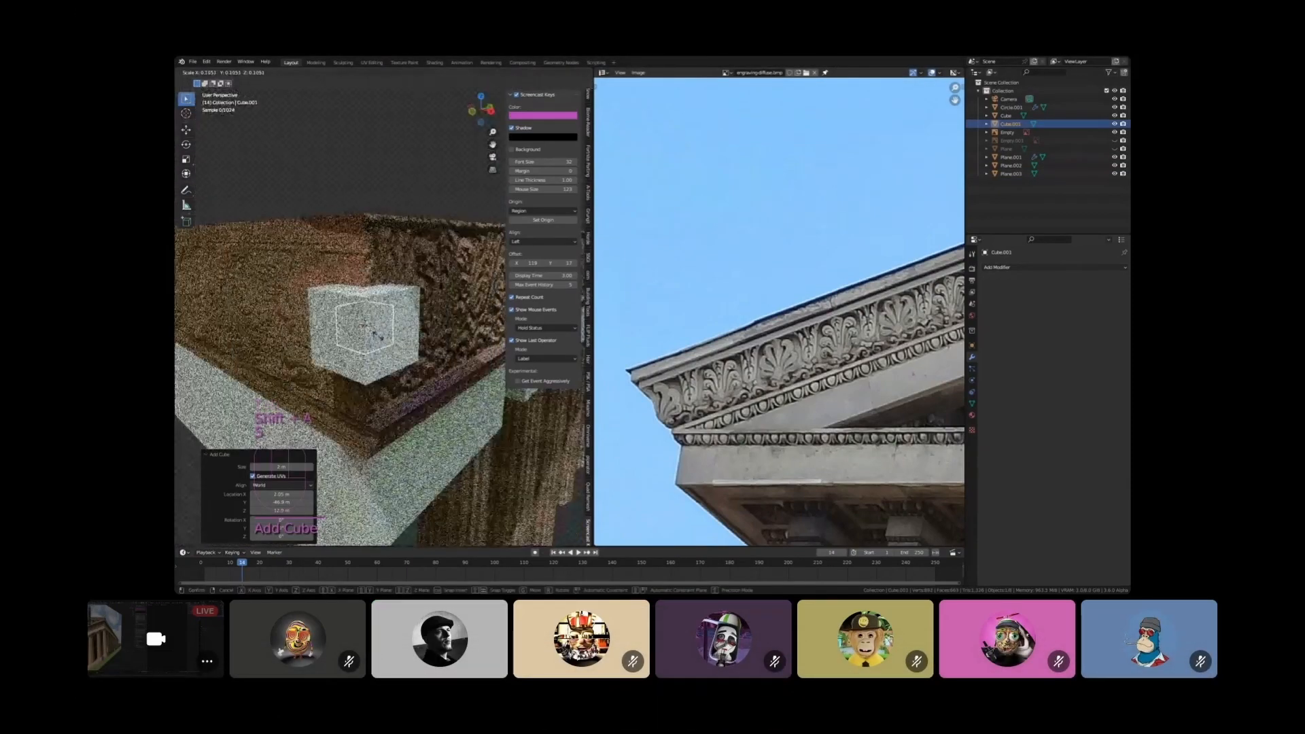
pyautogui.click(374, 331)
pyautogui.press('s')
pyautogui.click(391, 329)
pyautogui.press('s')
pyautogui.press('z')
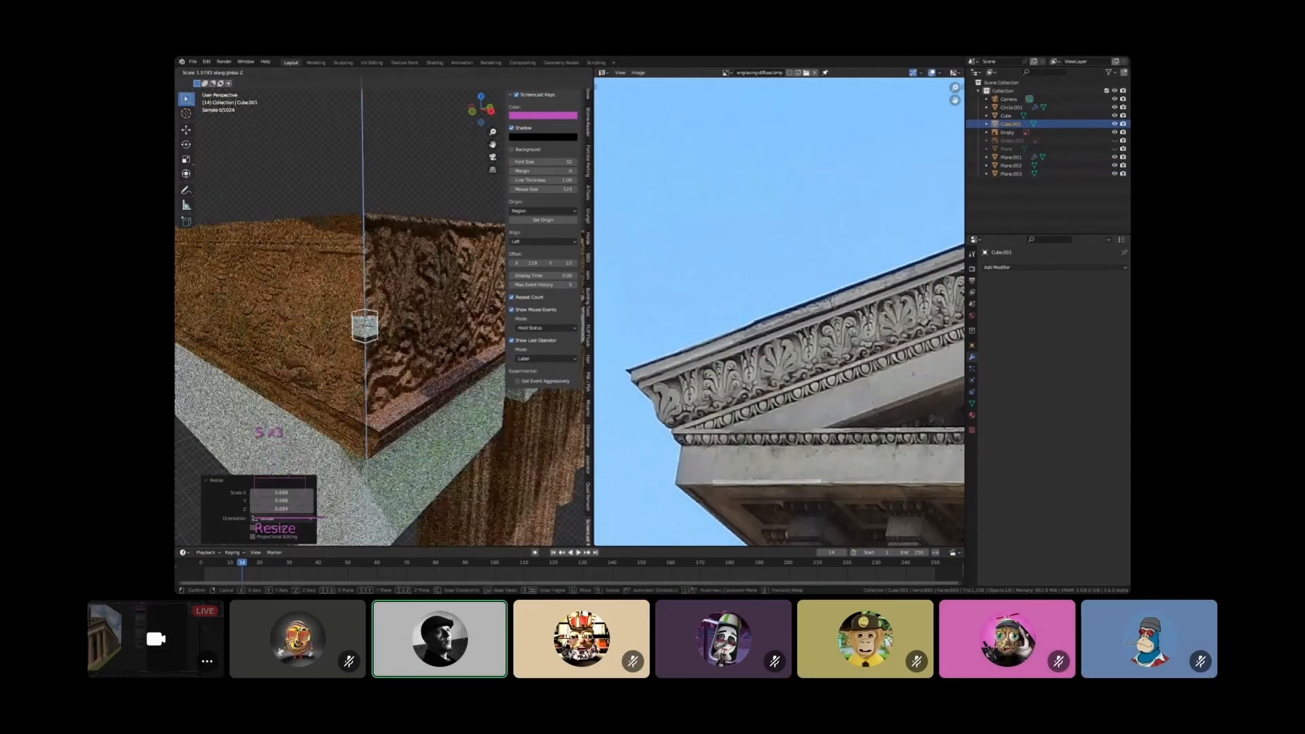
pyautogui.click(364, 336)
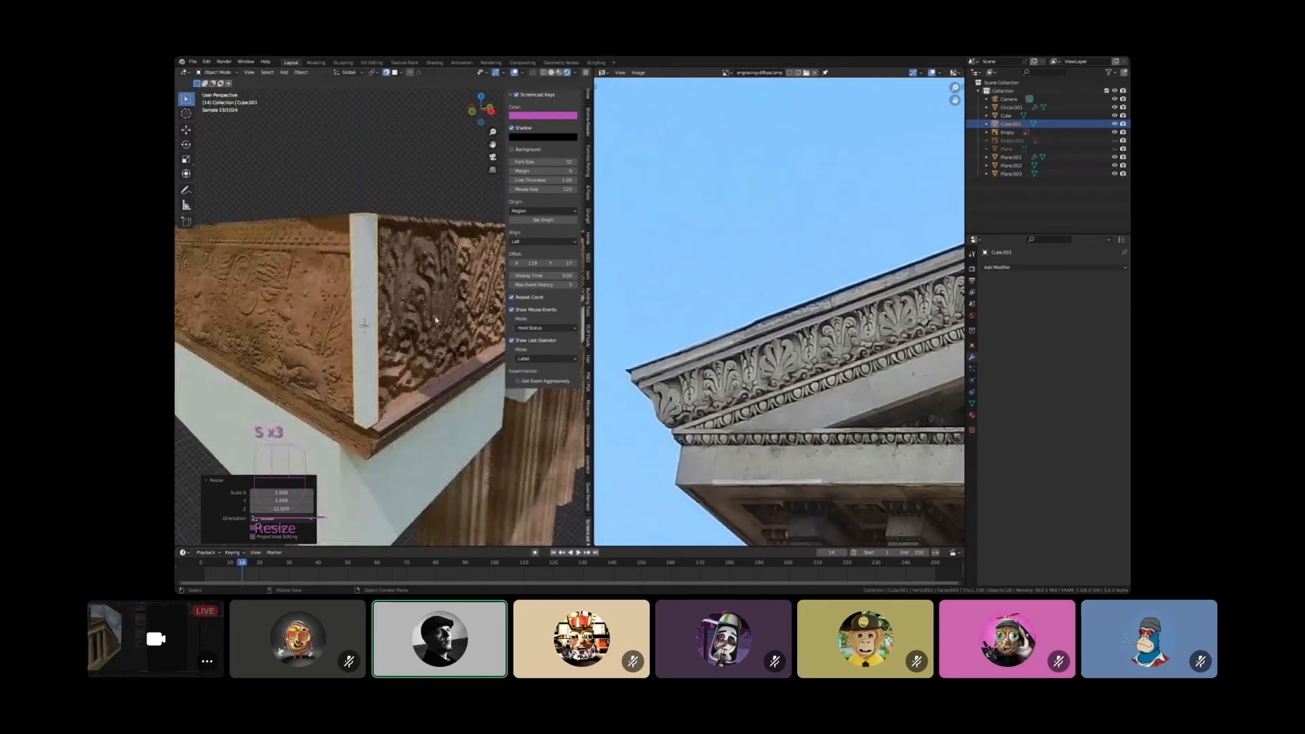
# Unwrap all faces of the corner post with Cube Projection and show the whole texture image
pyautogui.press('Tab')
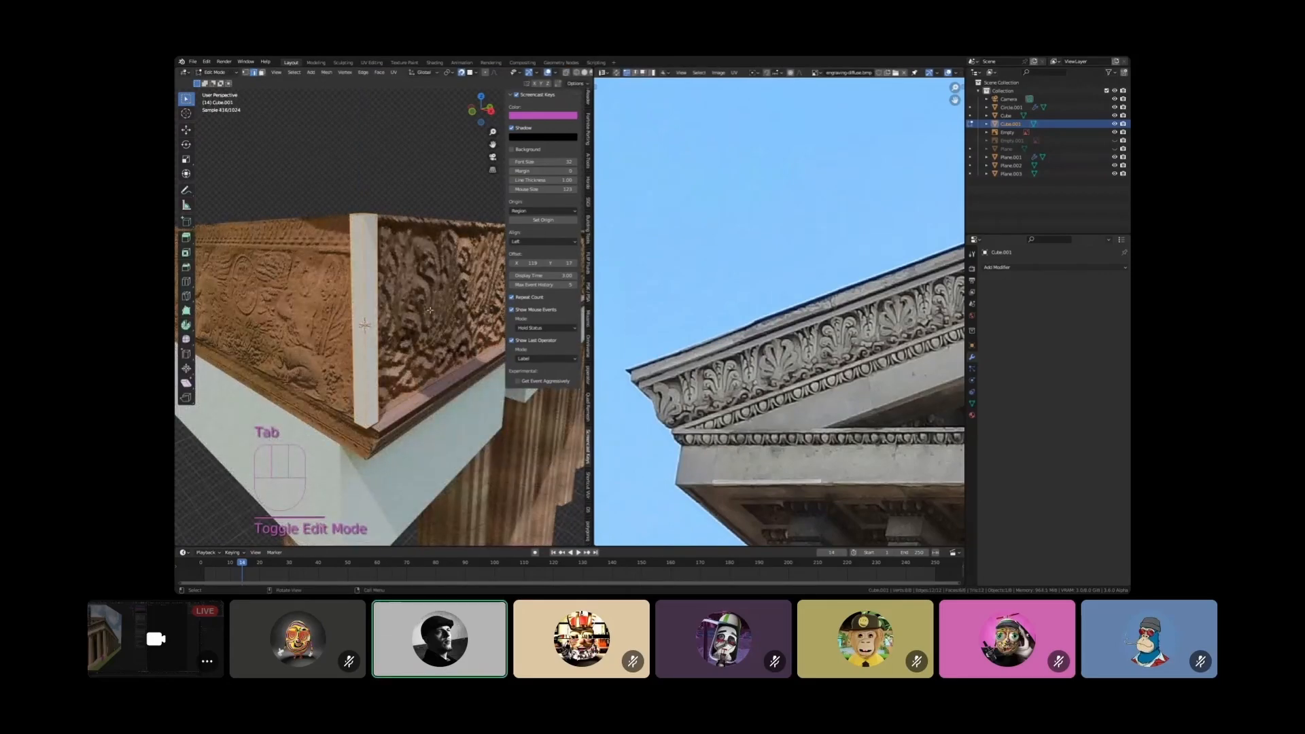
pyautogui.press('a')
pyautogui.press('u')
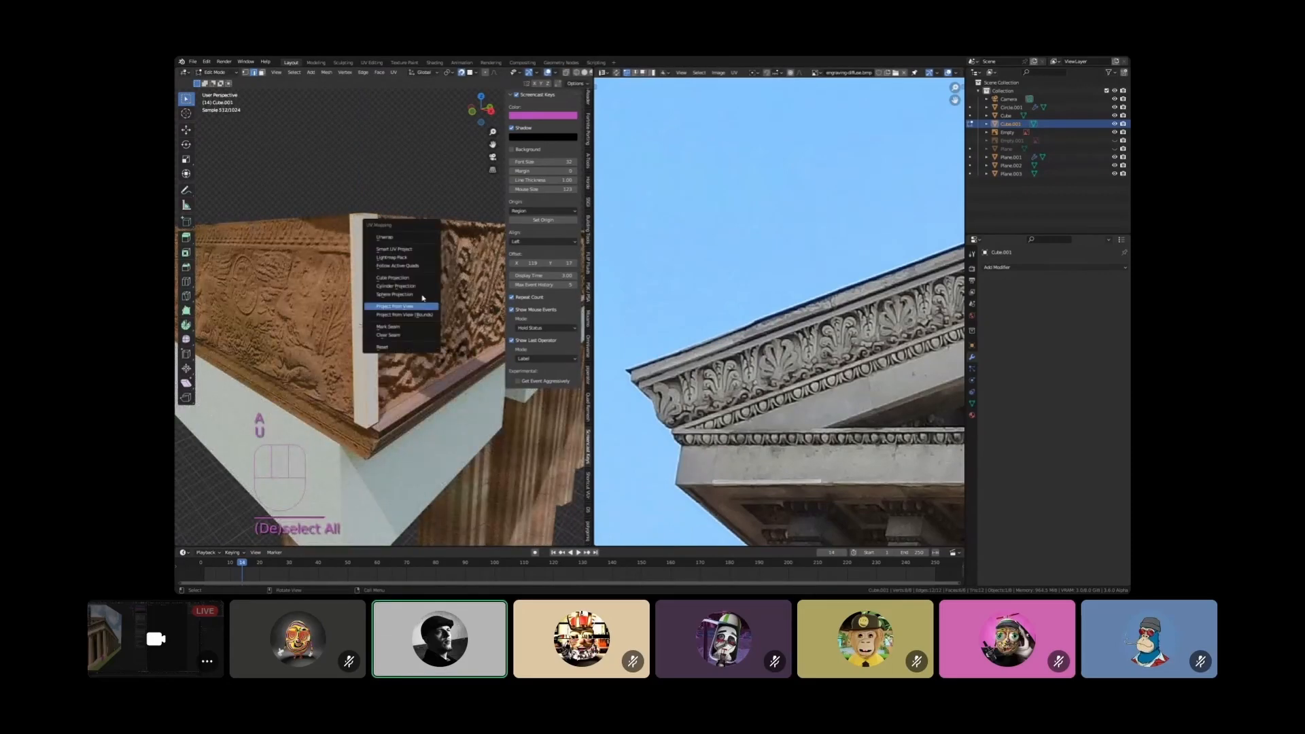
pyautogui.click(401, 278)
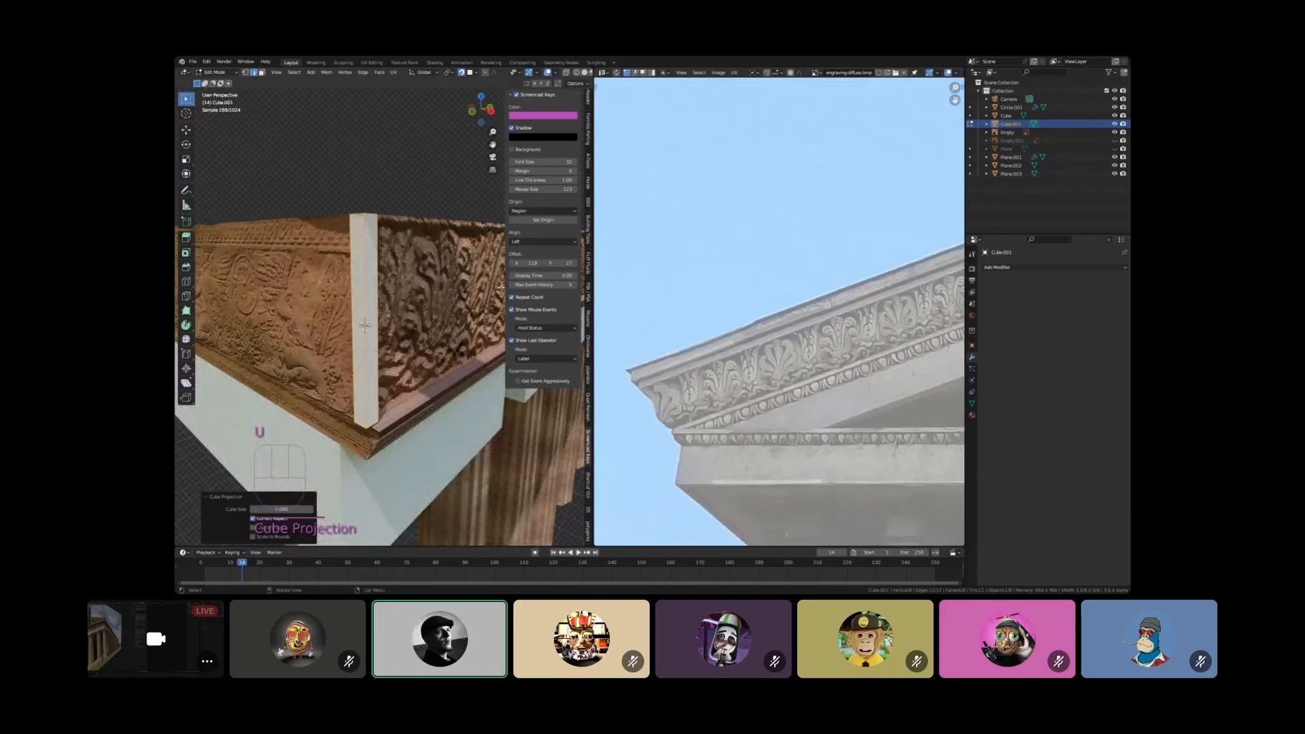
pyautogui.scroll(-8, 776, 265)
pyautogui.keyDown('shift'); pyautogui.moveTo(778, 256); pyautogui.dragTo(635, 285, button='middle'); pyautogui.keyUp('shift')
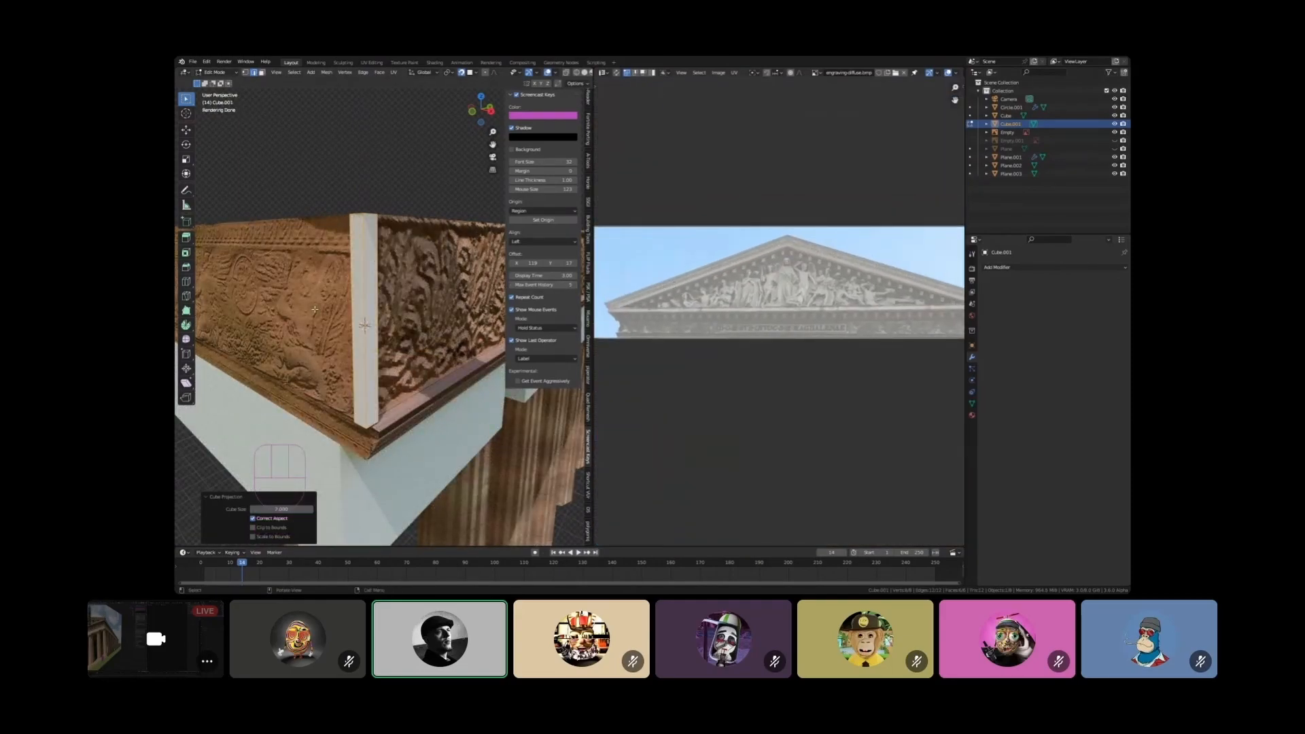
# Link the engraved board's material to the corner post
pyautogui.press('Tab')
pyautogui.press('shift')
pyautogui.keyDown('shift'); pyautogui.click(322, 304); pyautogui.keyUp('shift')
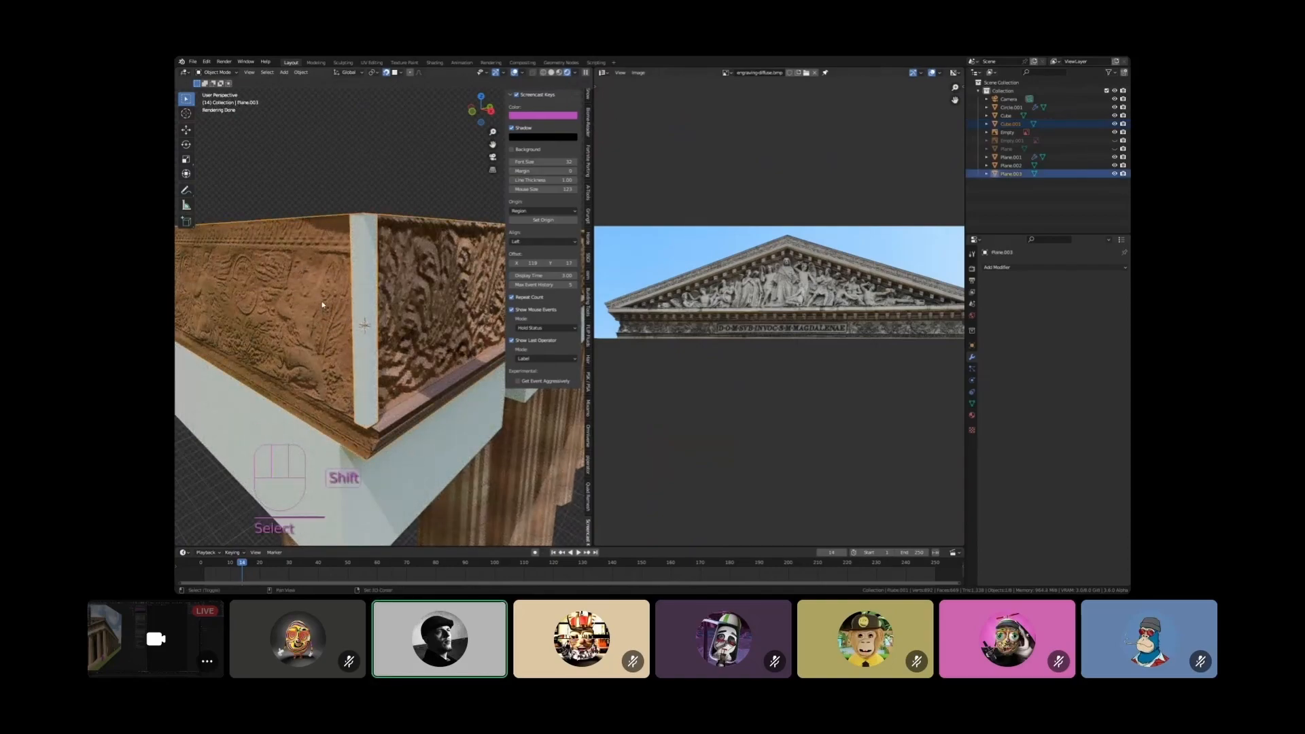
pyautogui.hotkey('ctrl', 'l')
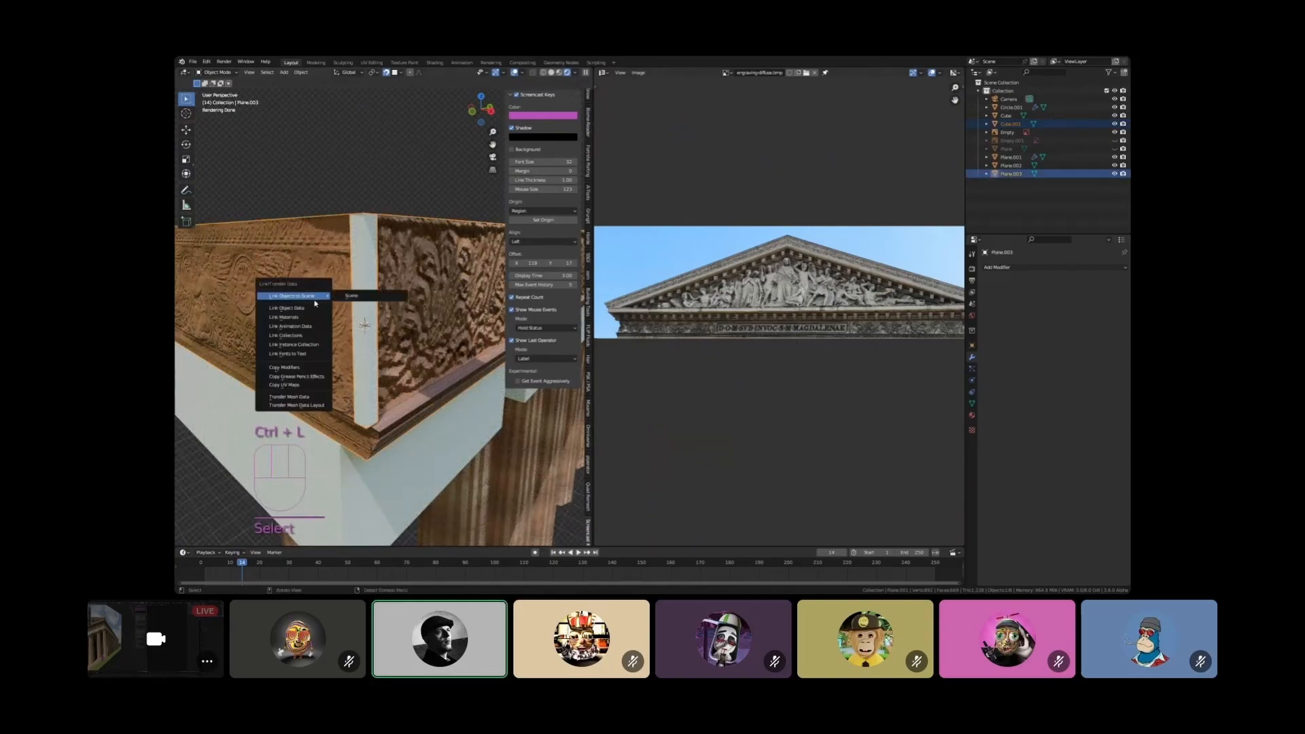
pyautogui.click(310, 307)
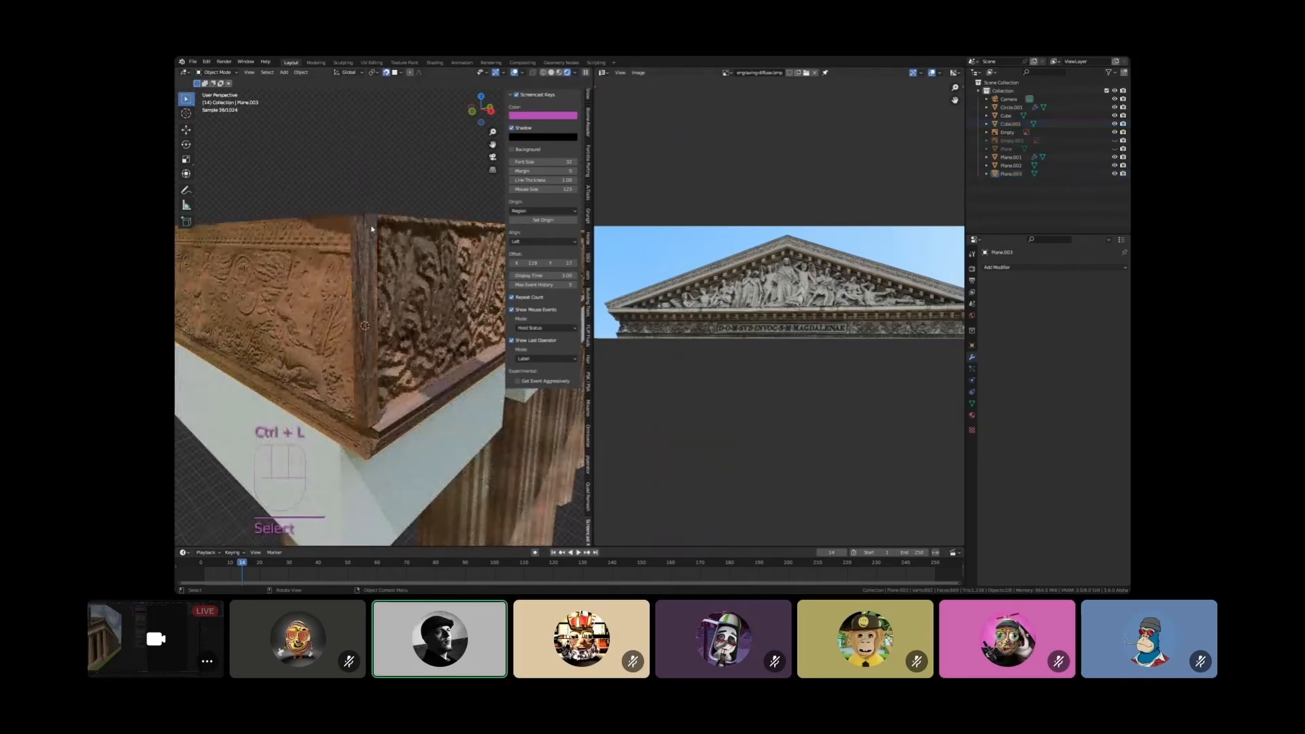
# Shrink the corner post's UVs and move them towards the pediment's sloping edge on the texture
pyautogui.click(367, 248)
pyautogui.press('Tab')
pyautogui.press('a')
pyautogui.press('s')
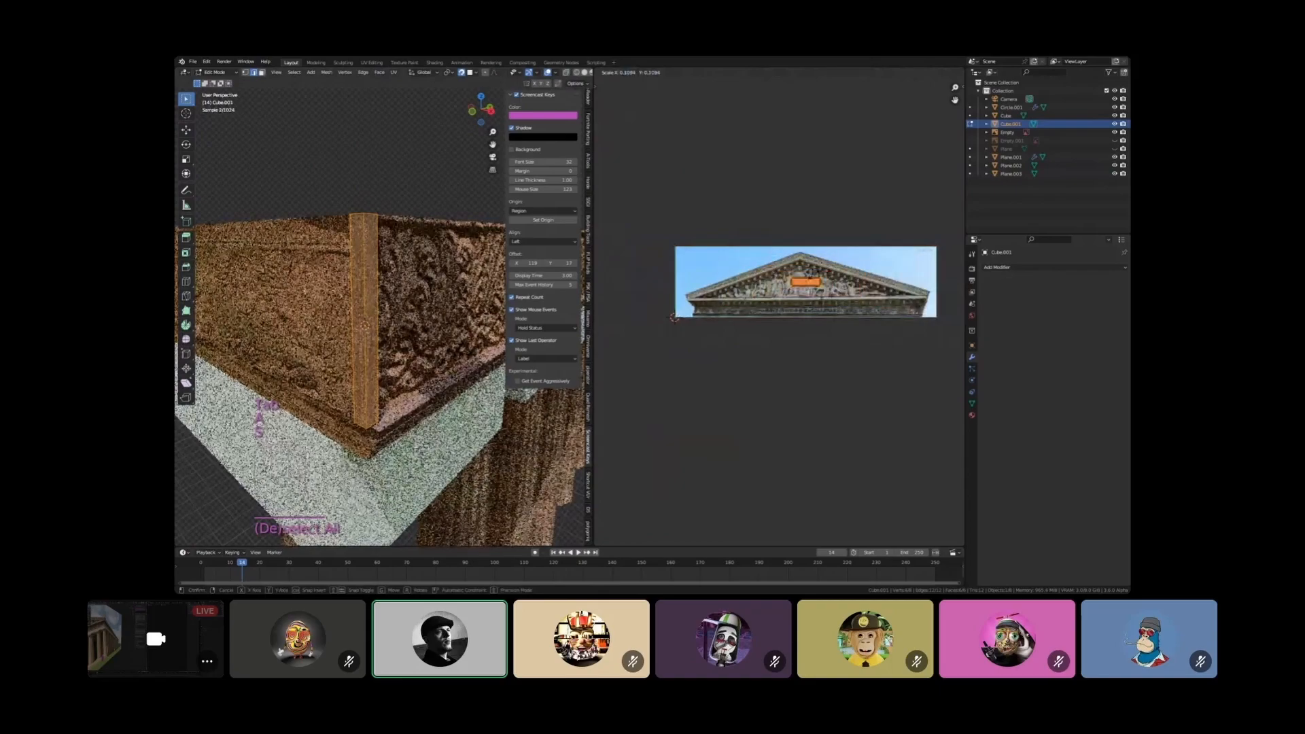
pyautogui.click(808, 283)
pyautogui.scroll(6, 809, 286)
pyautogui.press('g')
pyautogui.click(697, 223)
pyautogui.moveTo(696, 222); pyautogui.dragTo(861, 231, button='middle')
# Move and shrink the post's UVs onto the plain stone band beneath the sculpted figures, and return to object mode
pyautogui.press('g')
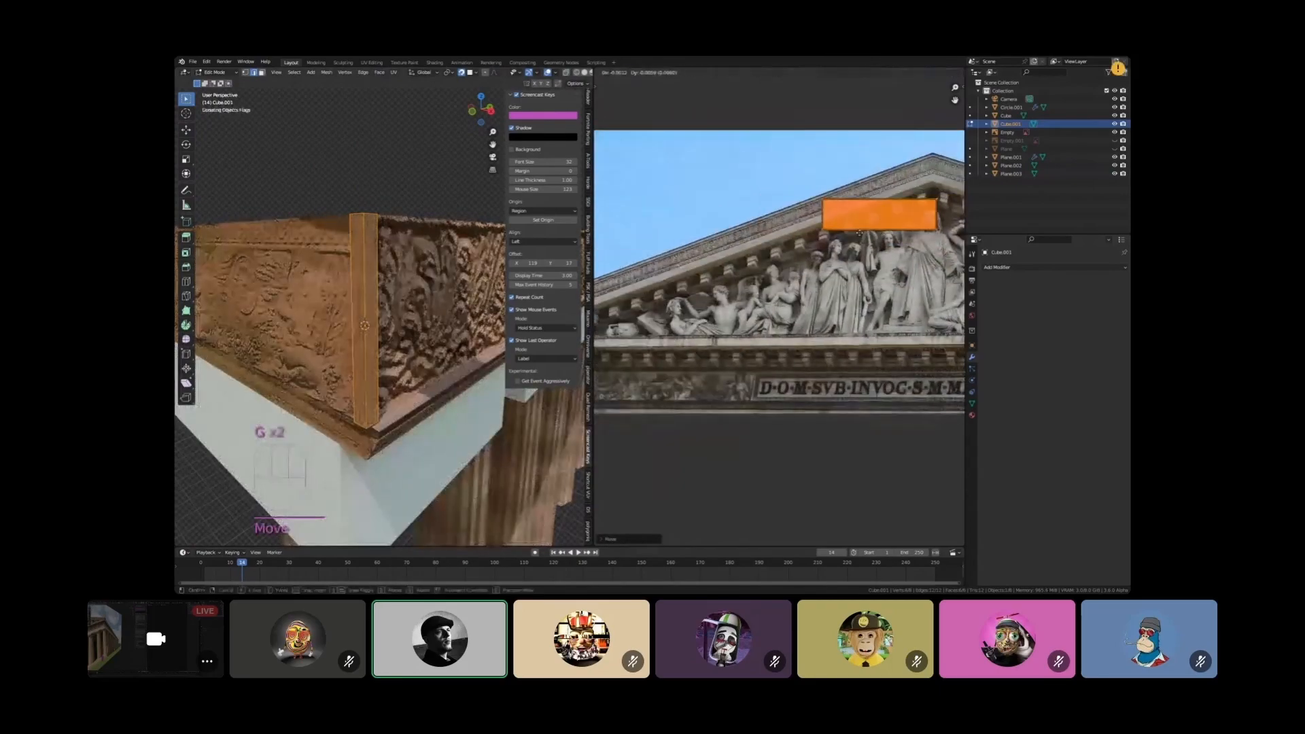
pyautogui.scroll(4, 836, 340)
pyautogui.press('s')
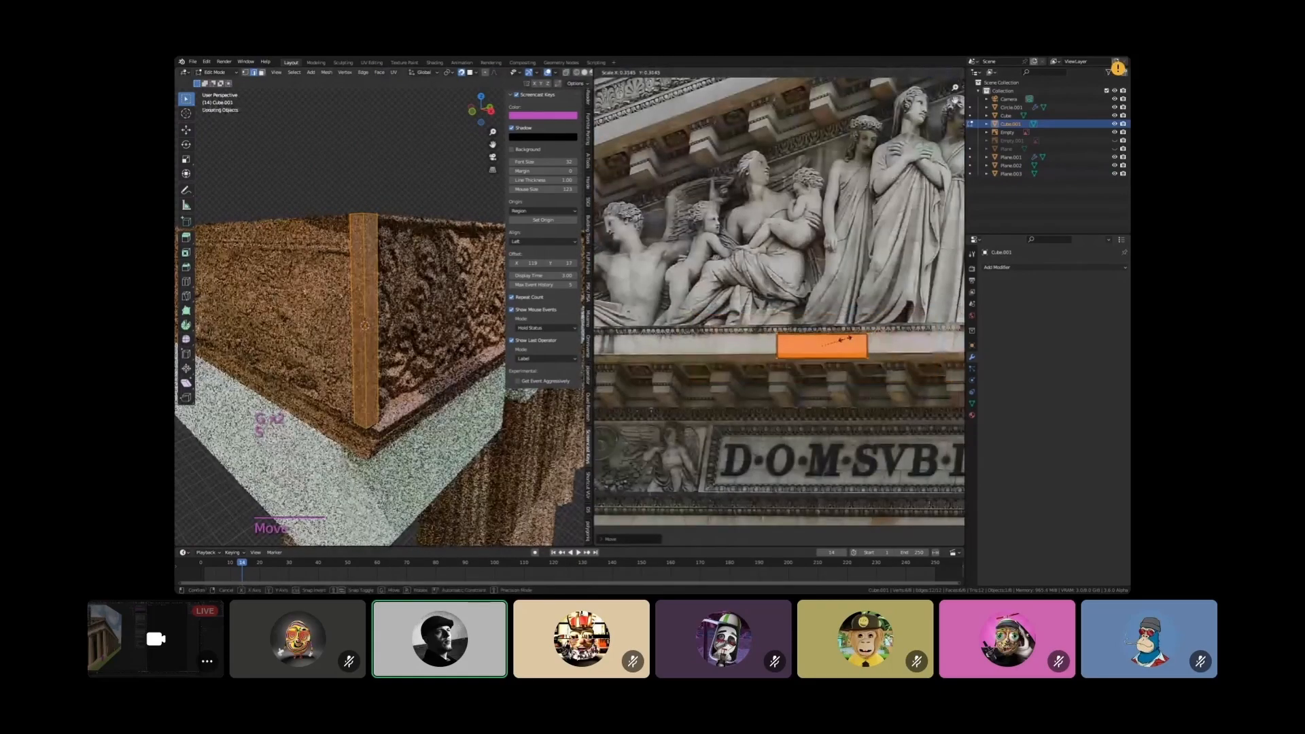
pyautogui.scroll(2, 857, 343)
pyautogui.click(867, 348)
pyautogui.press('g')
pyautogui.click(866, 346)
pyautogui.scroll(4, 701, 330)
pyautogui.keyDown('shift'); pyautogui.moveTo(702, 329); pyautogui.dragTo(788, 324, button='middle'); pyautogui.keyUp('shift')
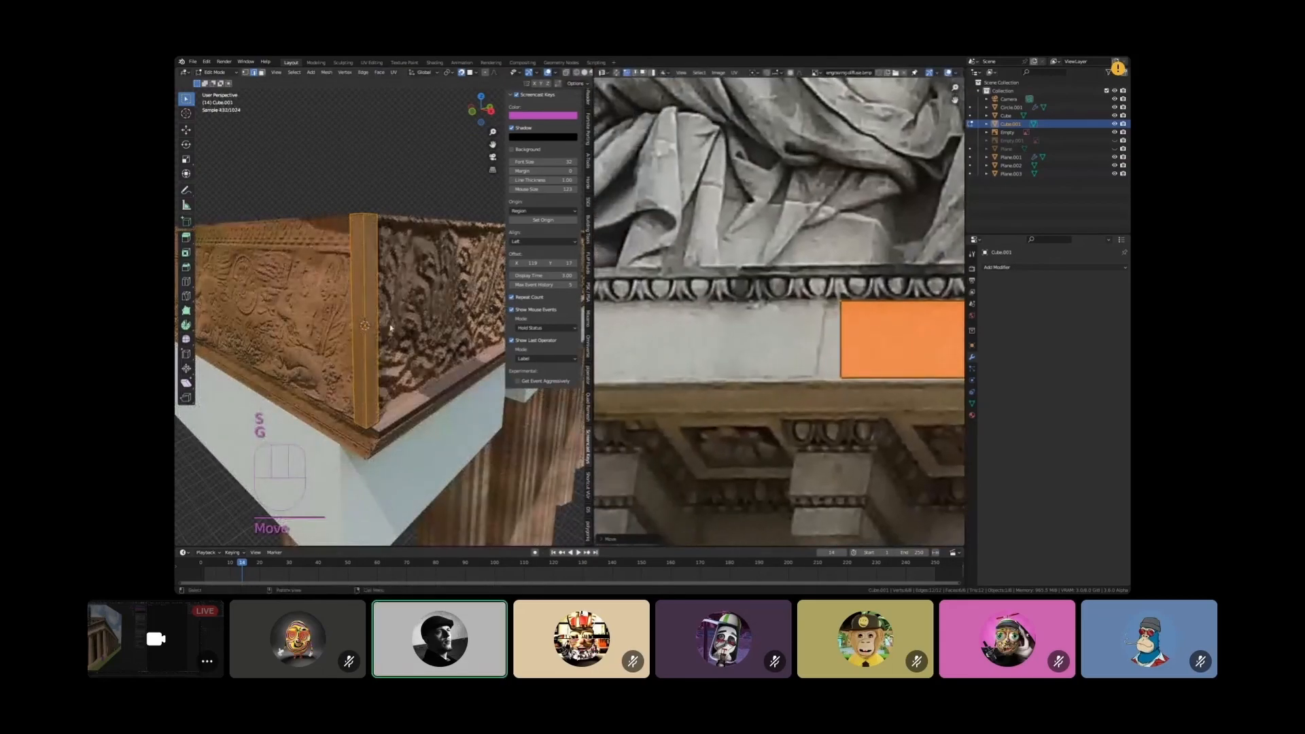
pyautogui.press('Tab')
pyautogui.click(392, 328)
pyautogui.moveTo(392, 328); pyautogui.dragTo(381, 227, button='middle')
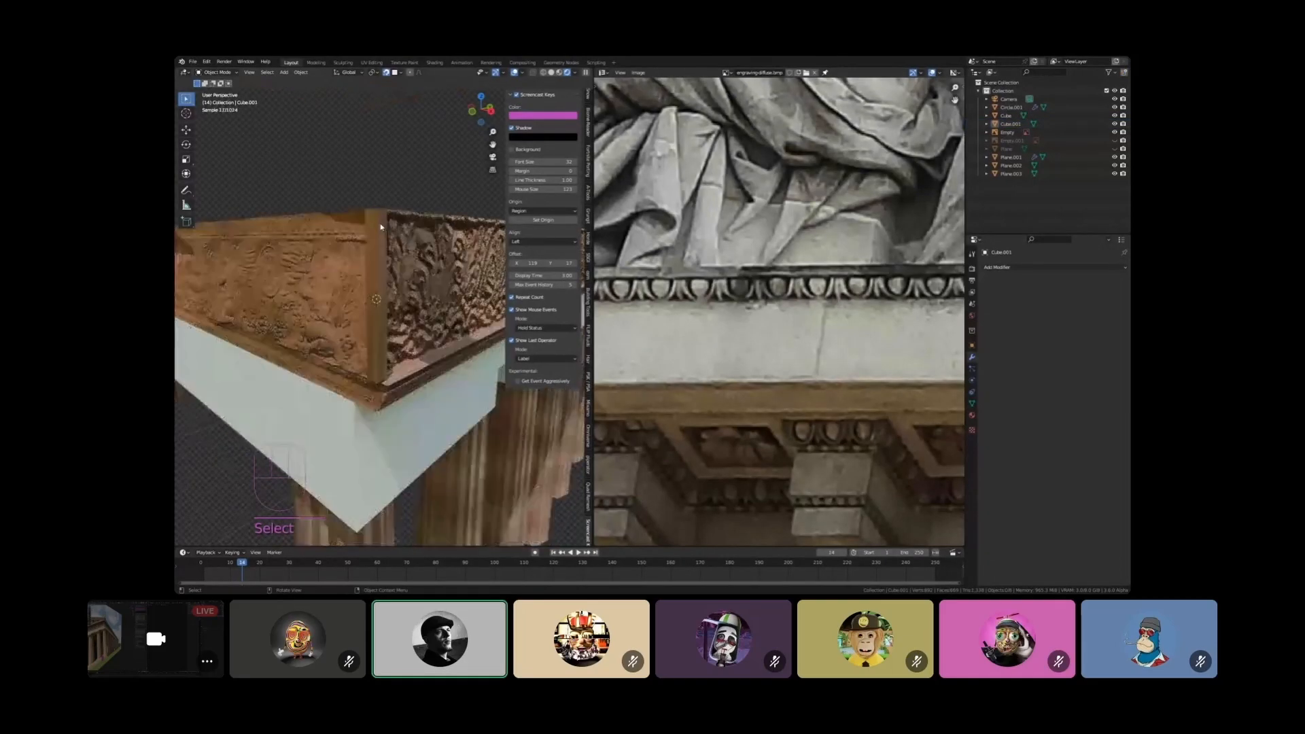
# Try Smart UV Project on the corner post's faces and undo the projection
pyautogui.press('Tab')
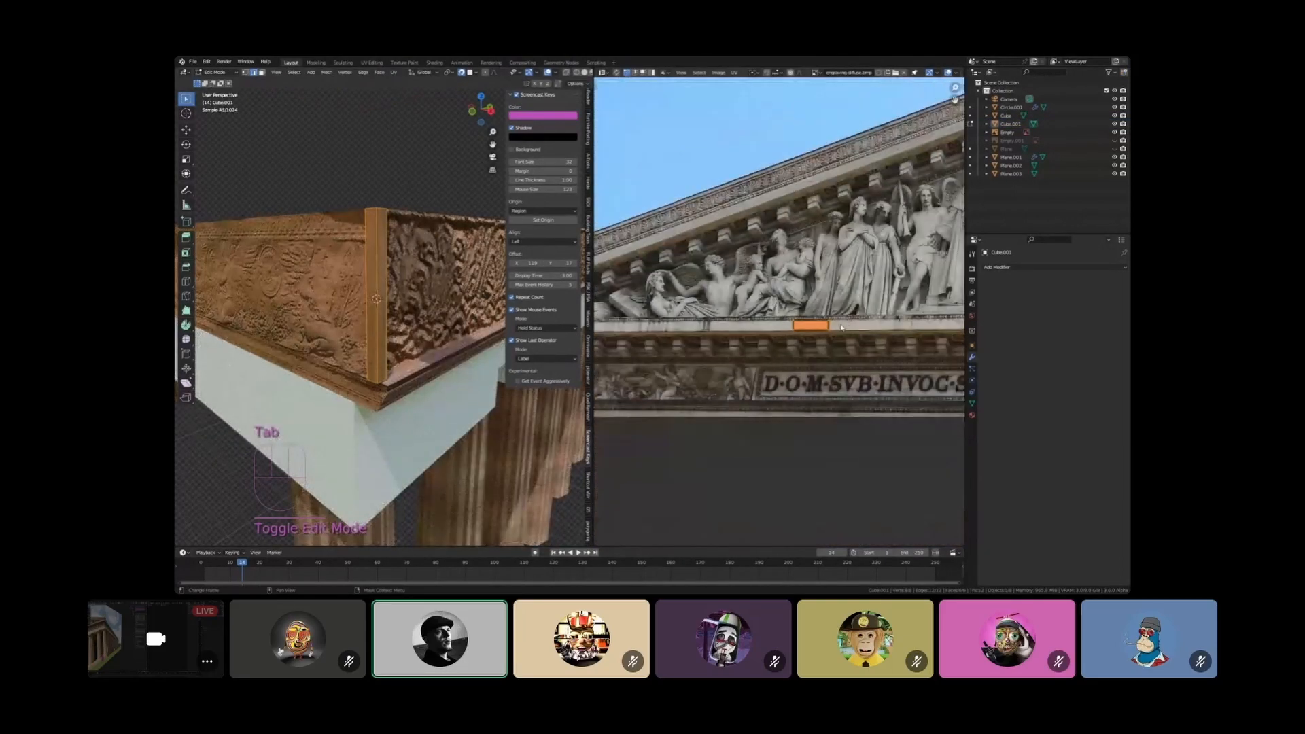
pyautogui.keyDown('shift'); pyautogui.moveTo(822, 329); pyautogui.dragTo(768, 339, button='middle'); pyautogui.keyUp('shift')
pyautogui.moveTo(408, 234); pyautogui.dragTo(385, 217, button='middle')
pyautogui.press('u')
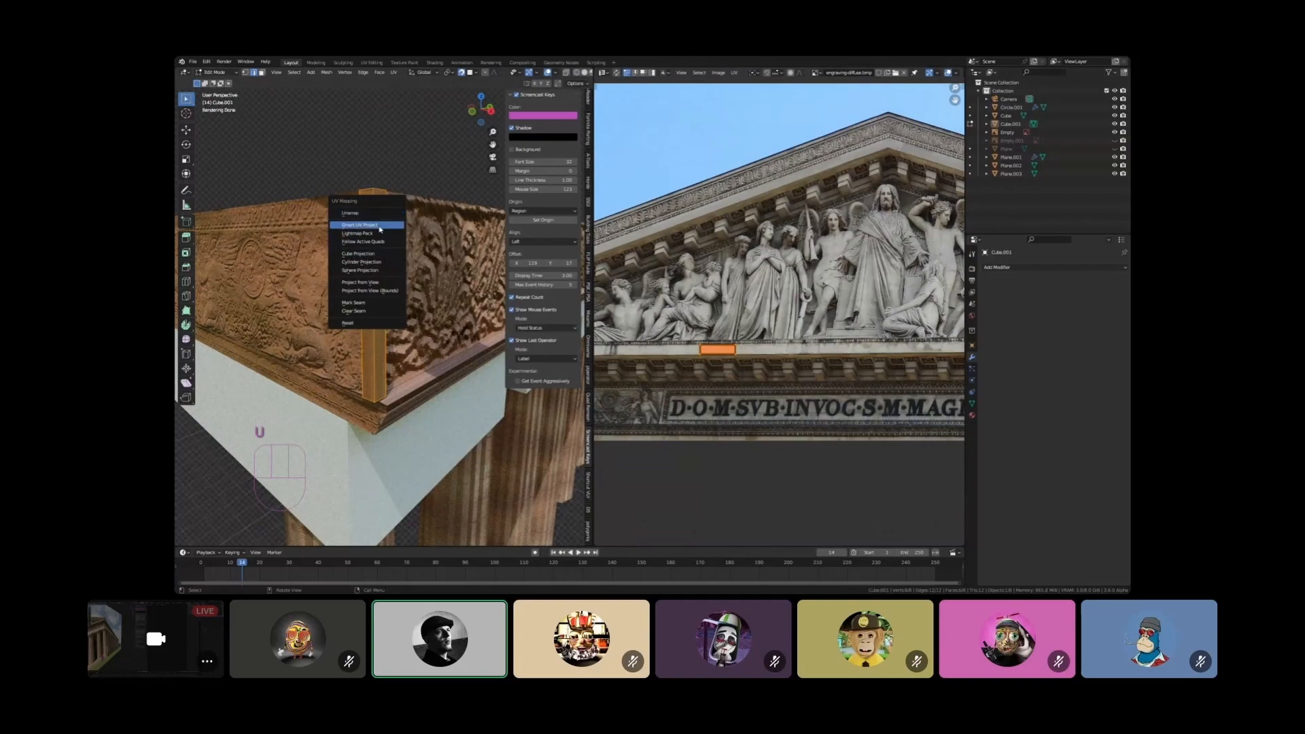
pyautogui.click(384, 225)
pyautogui.click(400, 303)
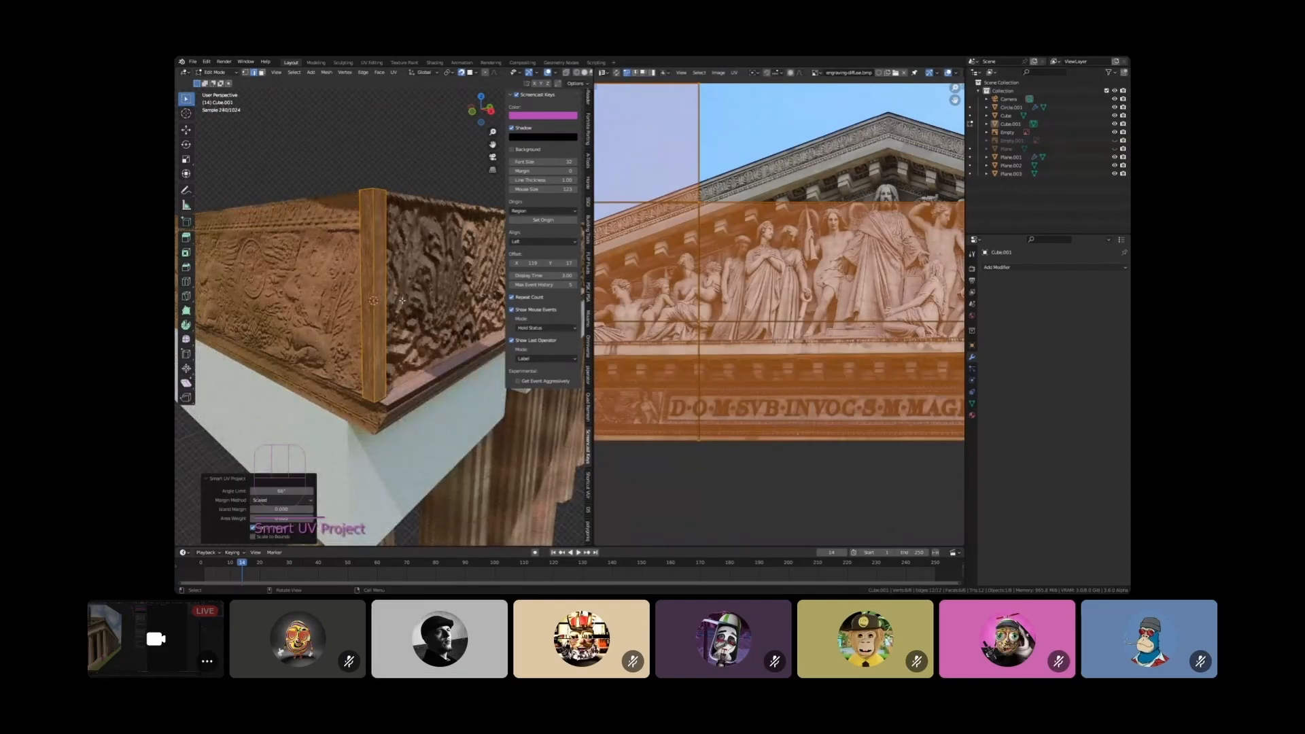
pyautogui.hotkey('ctrl', 'z')
# Rotate, scale and move the post's UVs onto the plain sloping stone beneath the carved cornice, and leave edit mode
pyautogui.keyDown('shift'); pyautogui.moveTo(709, 350); pyautogui.dragTo(837, 358, button='middle'); pyautogui.keyUp('shift')
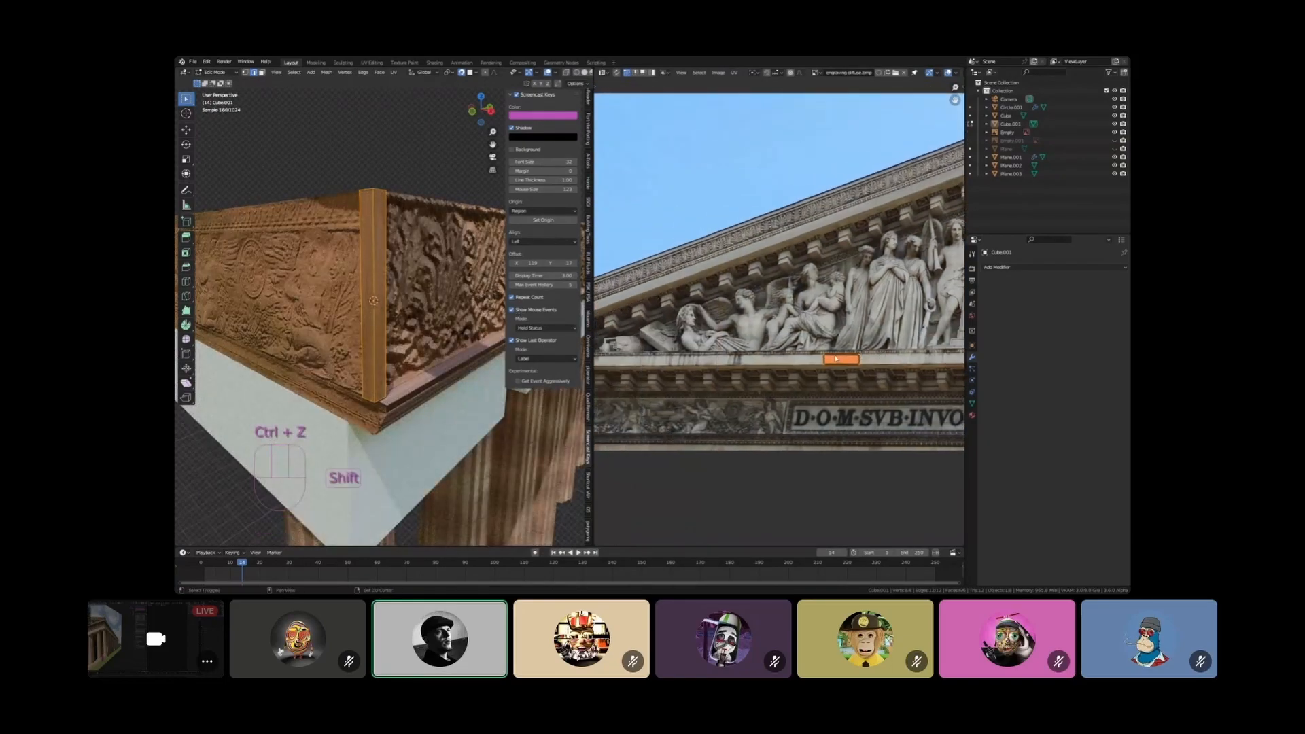
pyautogui.scroll(5, 824, 376)
pyautogui.press('r')
pyautogui.click(852, 202)
pyautogui.press('s')
pyautogui.click(849, 199)
pyautogui.press('g')
pyautogui.click(848, 196)
pyautogui.press('r')
pyautogui.click(847, 192)
pyautogui.press('s')
pyautogui.click(842, 191)
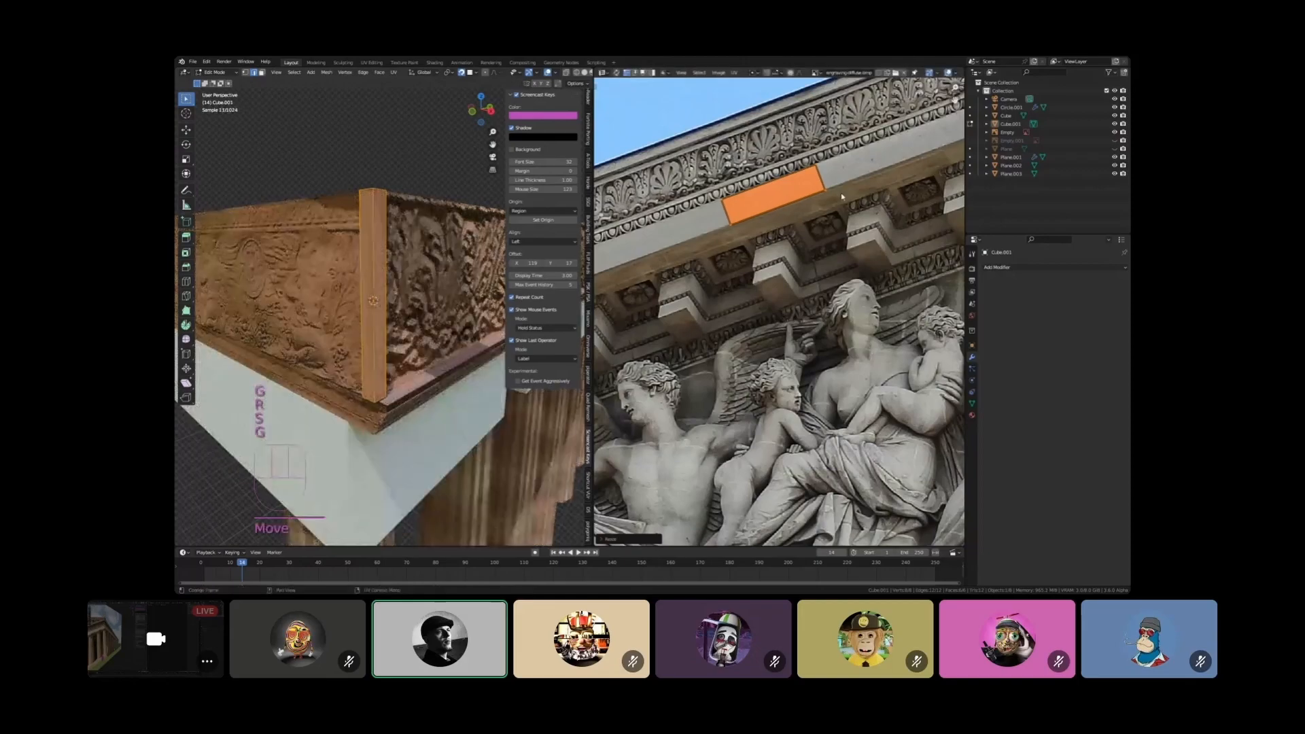
pyautogui.press('Tab')
# Add a Bevel modifier to the corner post and apply all of the post's transforms
pyautogui.click(1023, 268)
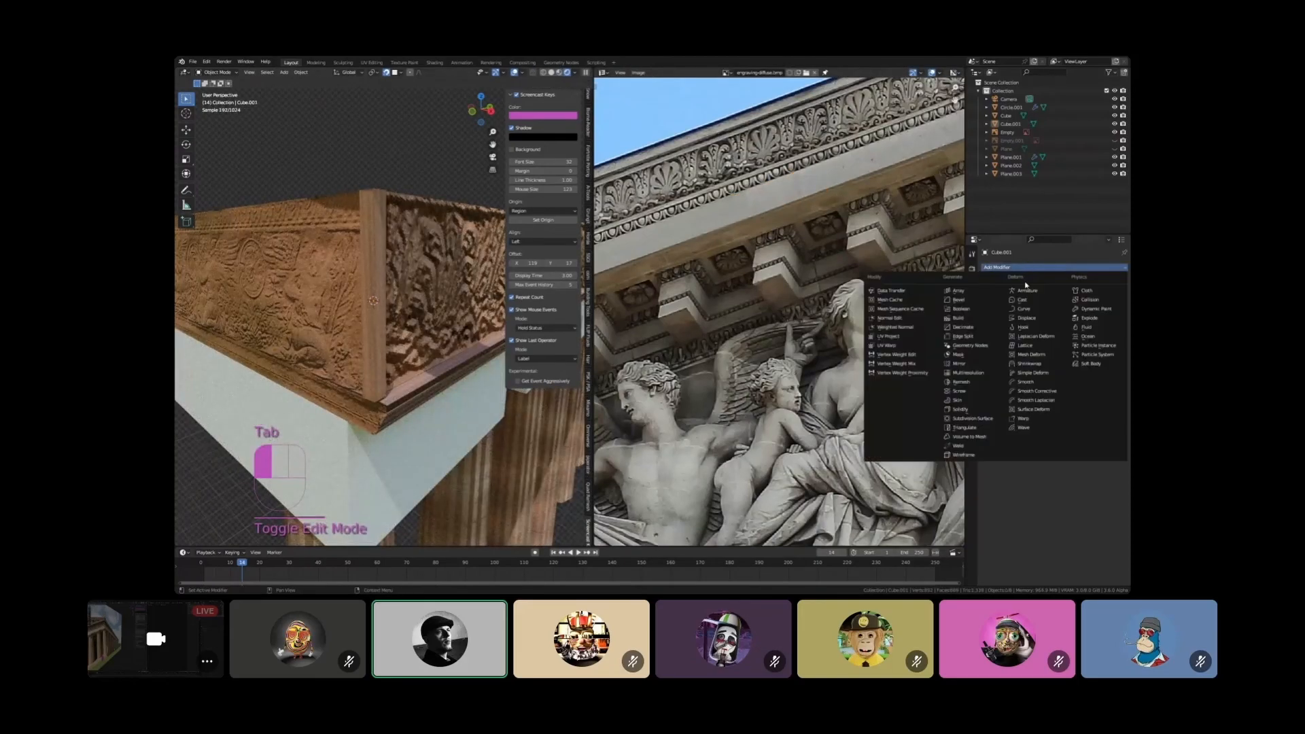
pyautogui.click(964, 300)
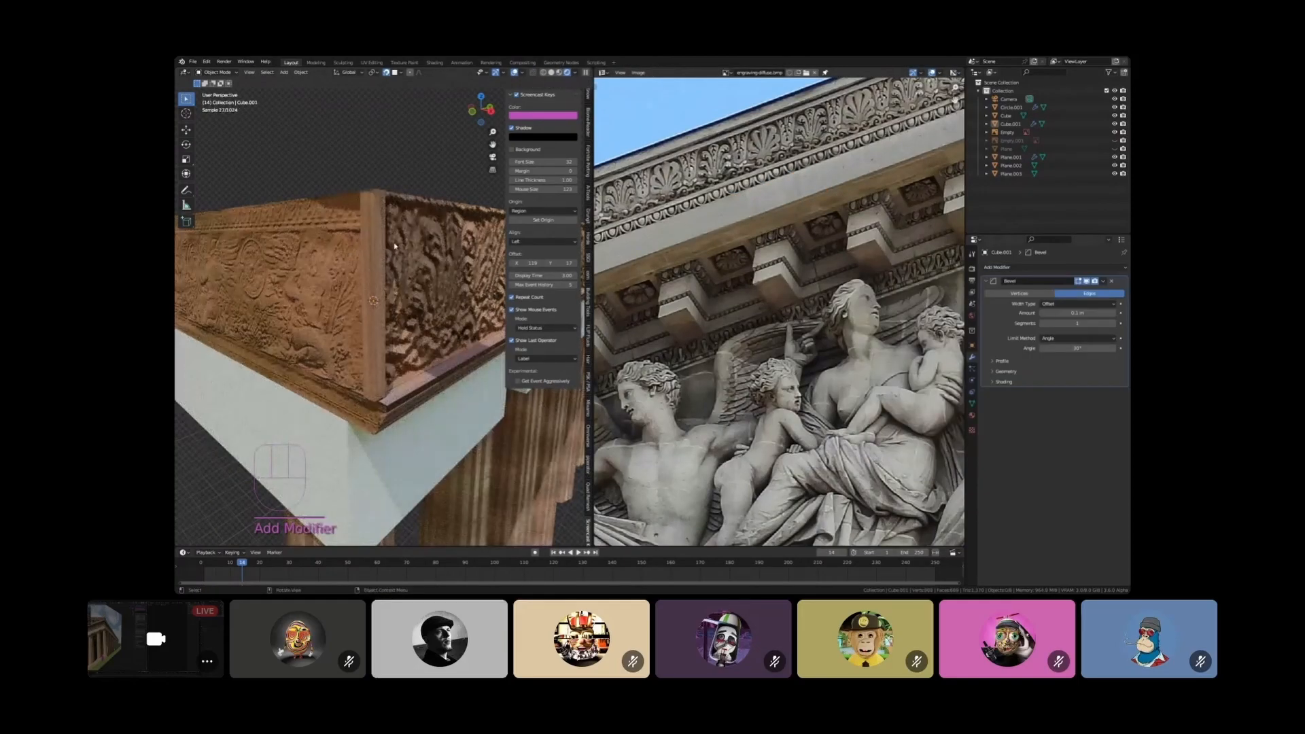
pyautogui.hotkey('ctrl', 'a')
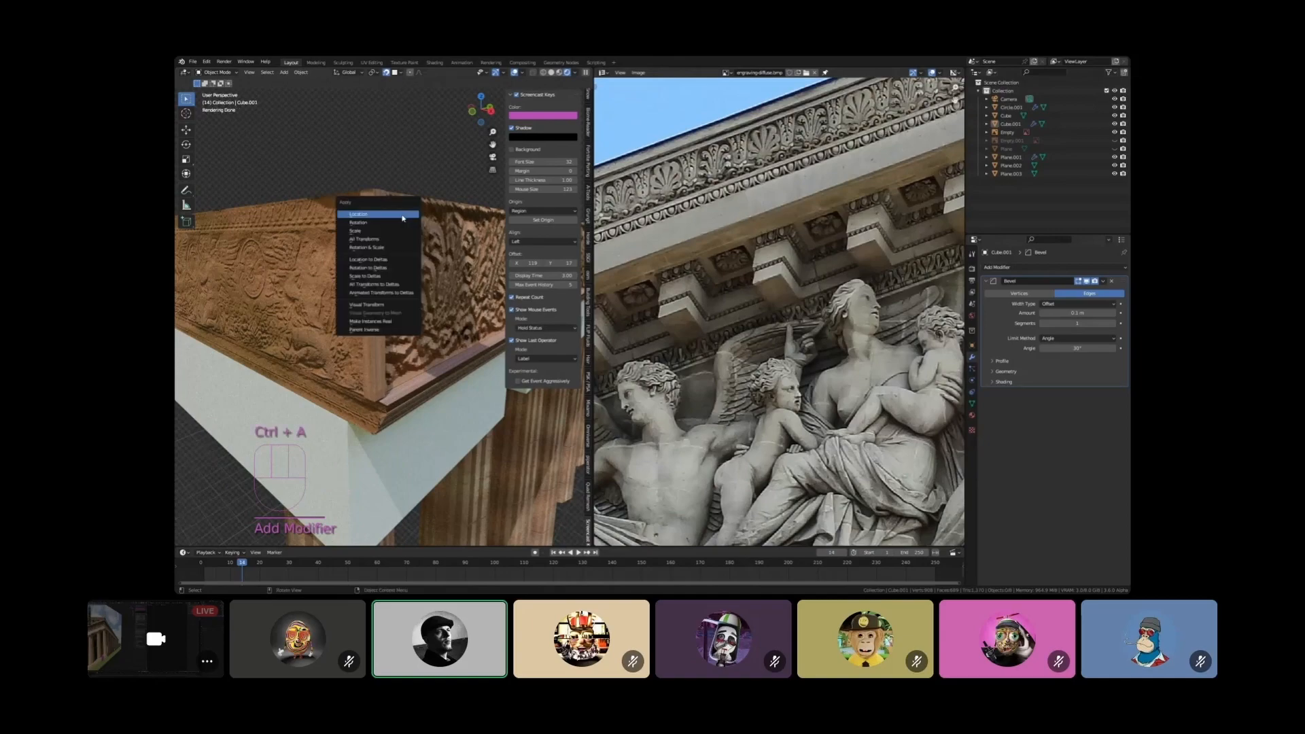
pyautogui.click(384, 241)
pyautogui.click(372, 203)
pyautogui.scroll(6, 374, 211)
pyautogui.hotkey('ctrl', 'a')
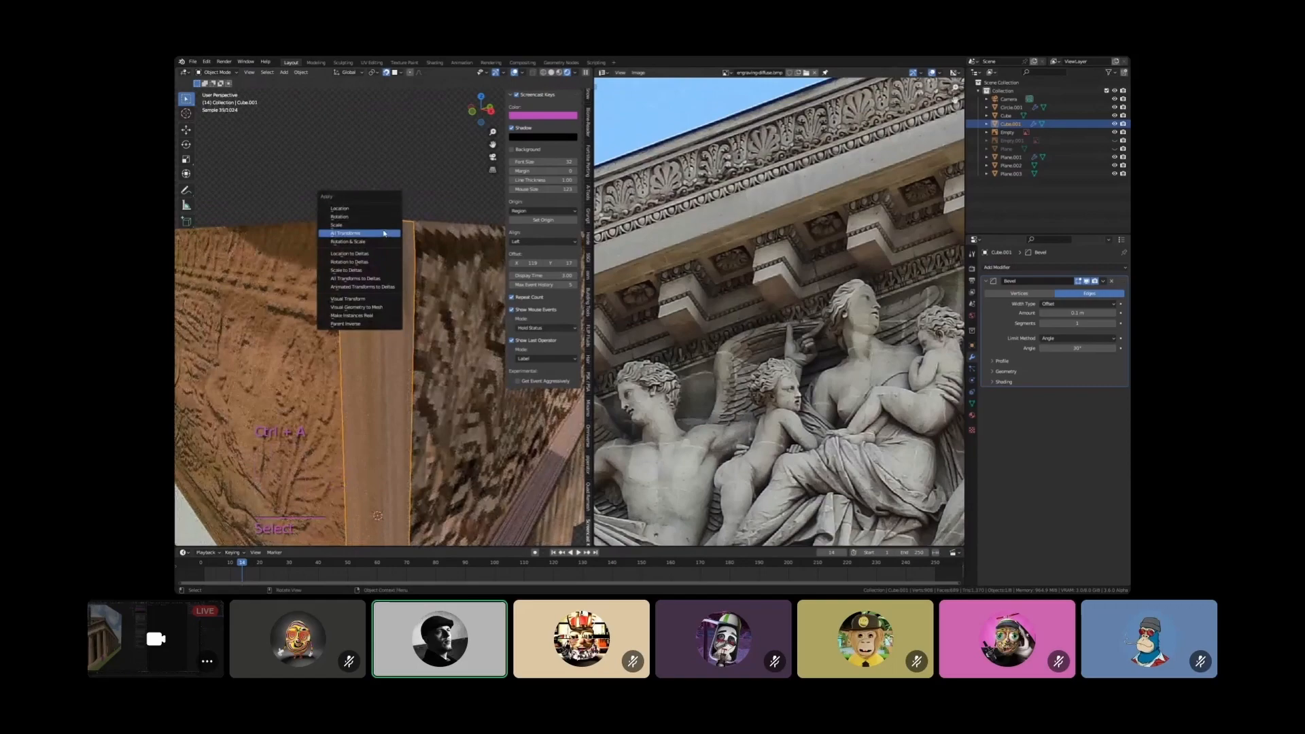
pyautogui.click(383, 233)
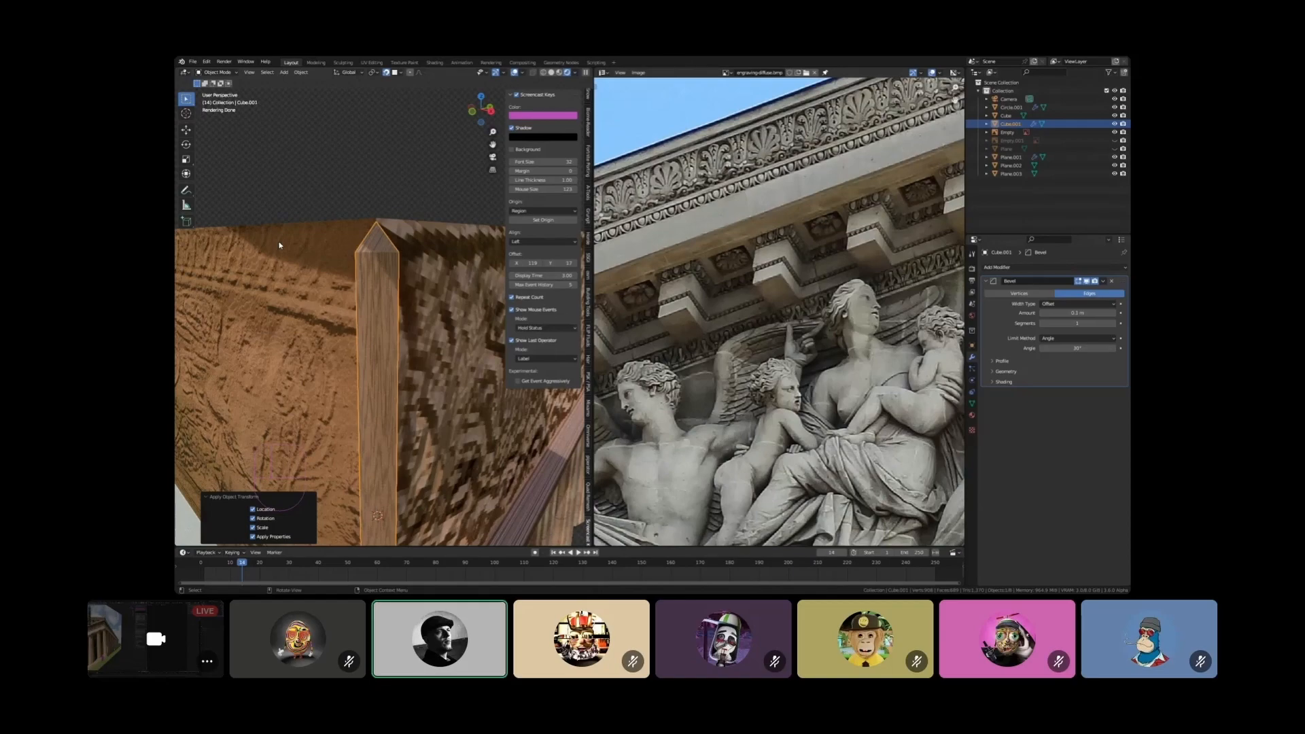
# Reduce the corner post's Bevel amount to a very narrow edge and raise its segments by one
pyautogui.press('shift')
pyautogui.keyDown('shift'); pyautogui.moveTo(1077, 313); pyautogui.dragTo(1056, 313); pyautogui.keyUp('shift')
pyautogui.click(1111, 326)
pyautogui.click(455, 172)
pyautogui.click(398, 241)
pyautogui.scroll(-4, 398, 241)
# Unwrap the corner post again with Cube Projection, then shrink its UVs and move them over the pediment's sloping cornice
pyautogui.hotkey('ctrl', 'a')
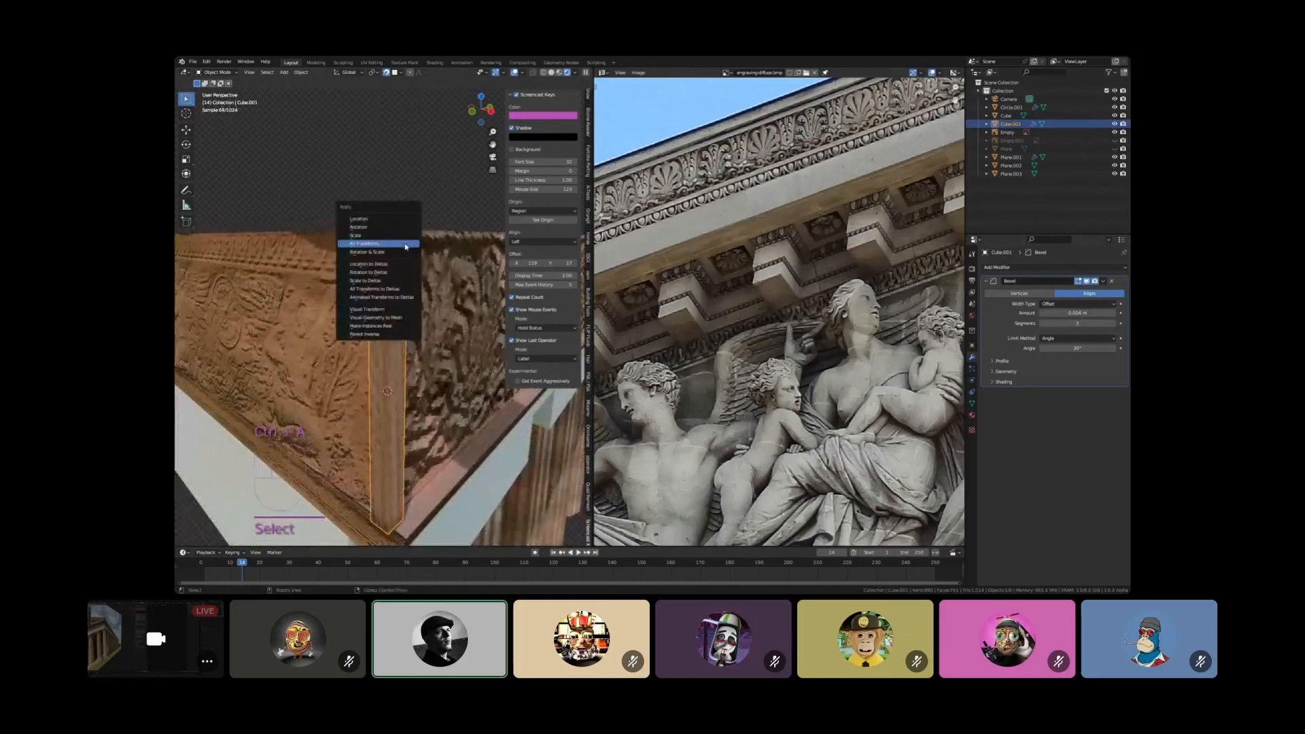
pyautogui.press('Tab')
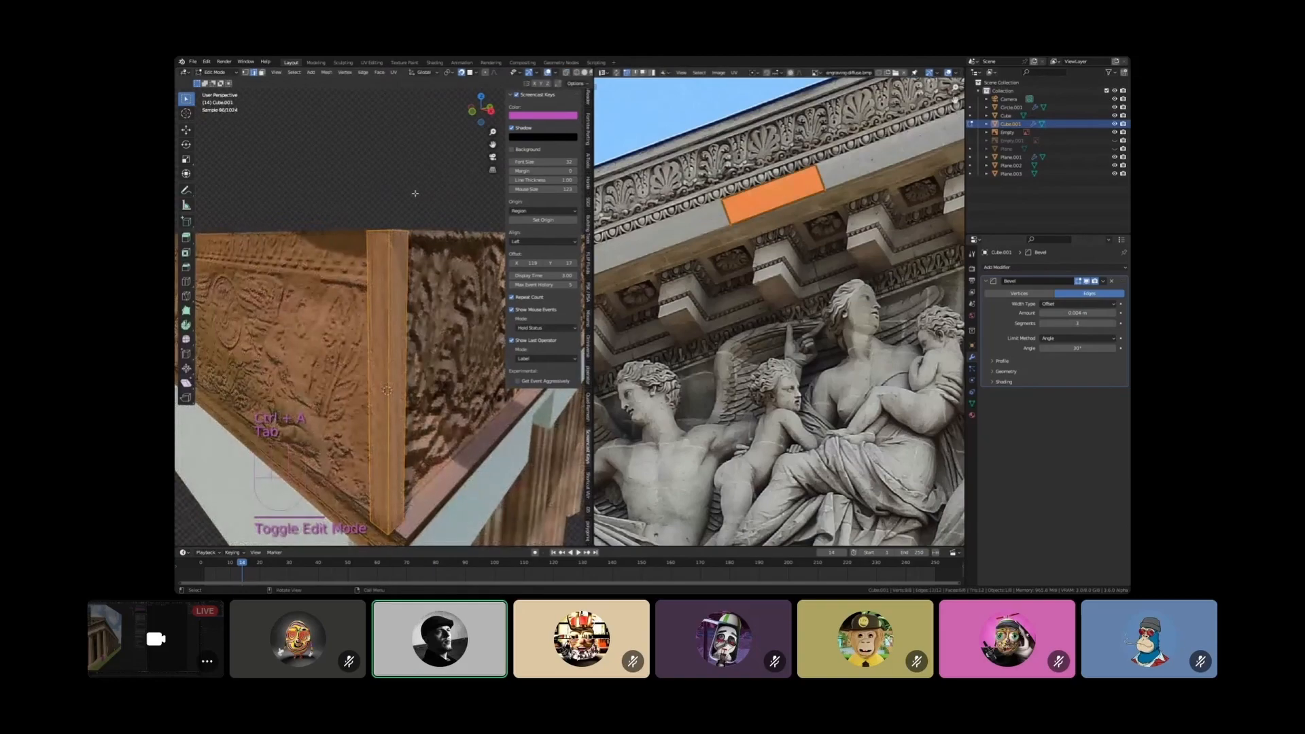
pyautogui.press('u')
pyautogui.click(398, 223)
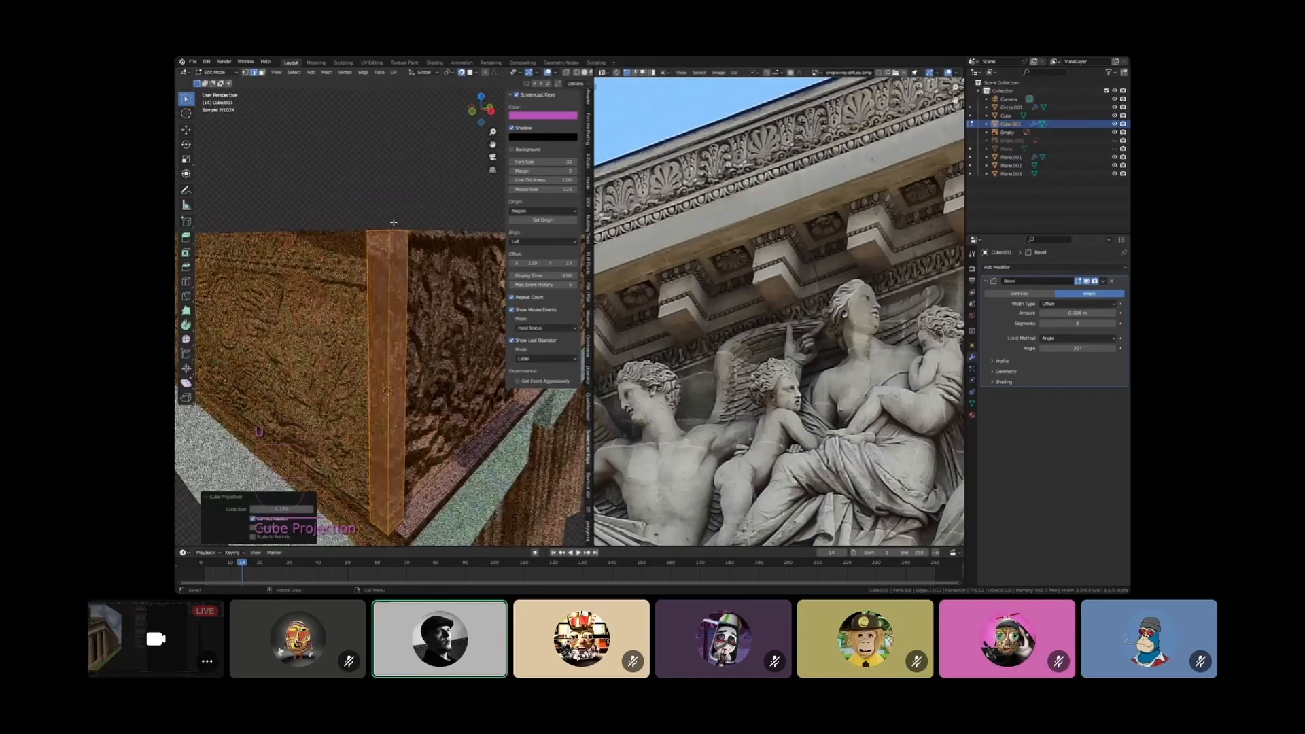
pyautogui.scroll(-5, 916, 306)
pyautogui.press('s')
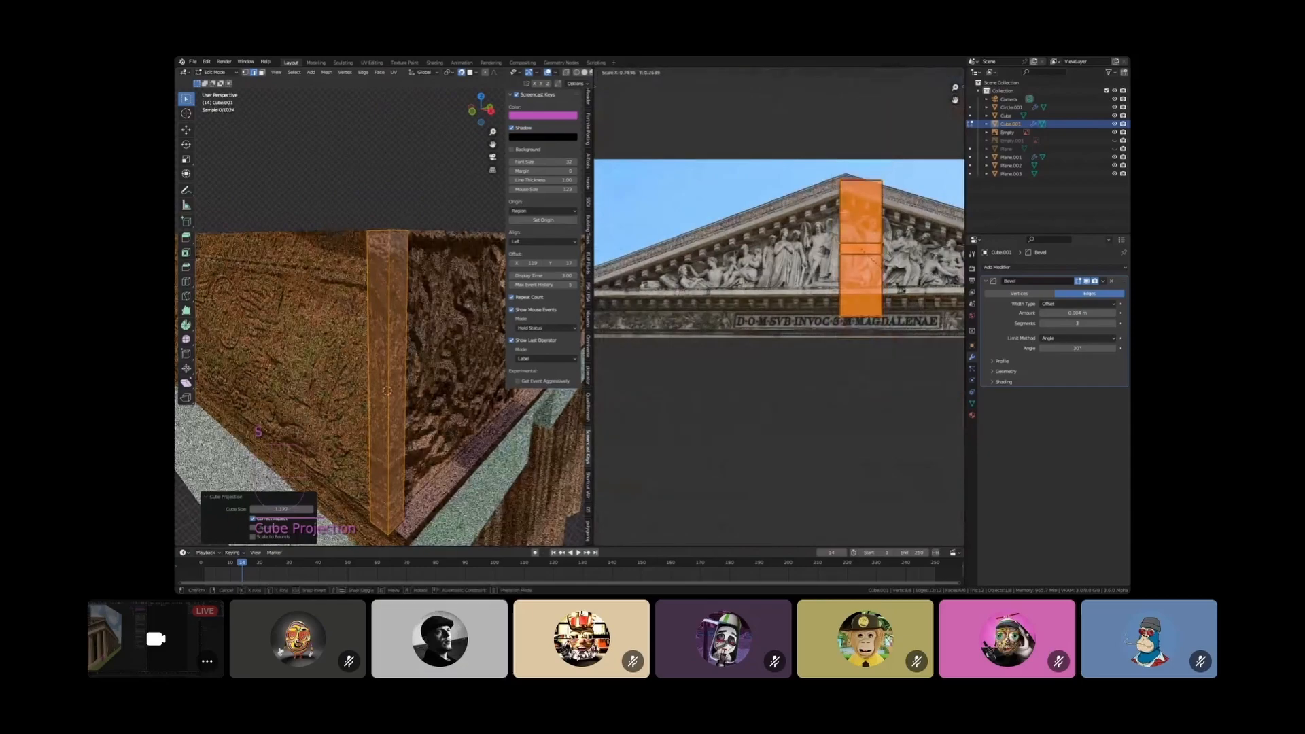
pyautogui.click(874, 261)
pyautogui.press('g')
pyautogui.click(746, 232)
pyautogui.scroll(6, 724, 219)
# Rotate the post's UVs to follow the cornice slope, shrink them and place them on the plain stone below the carving
pyautogui.press('r')
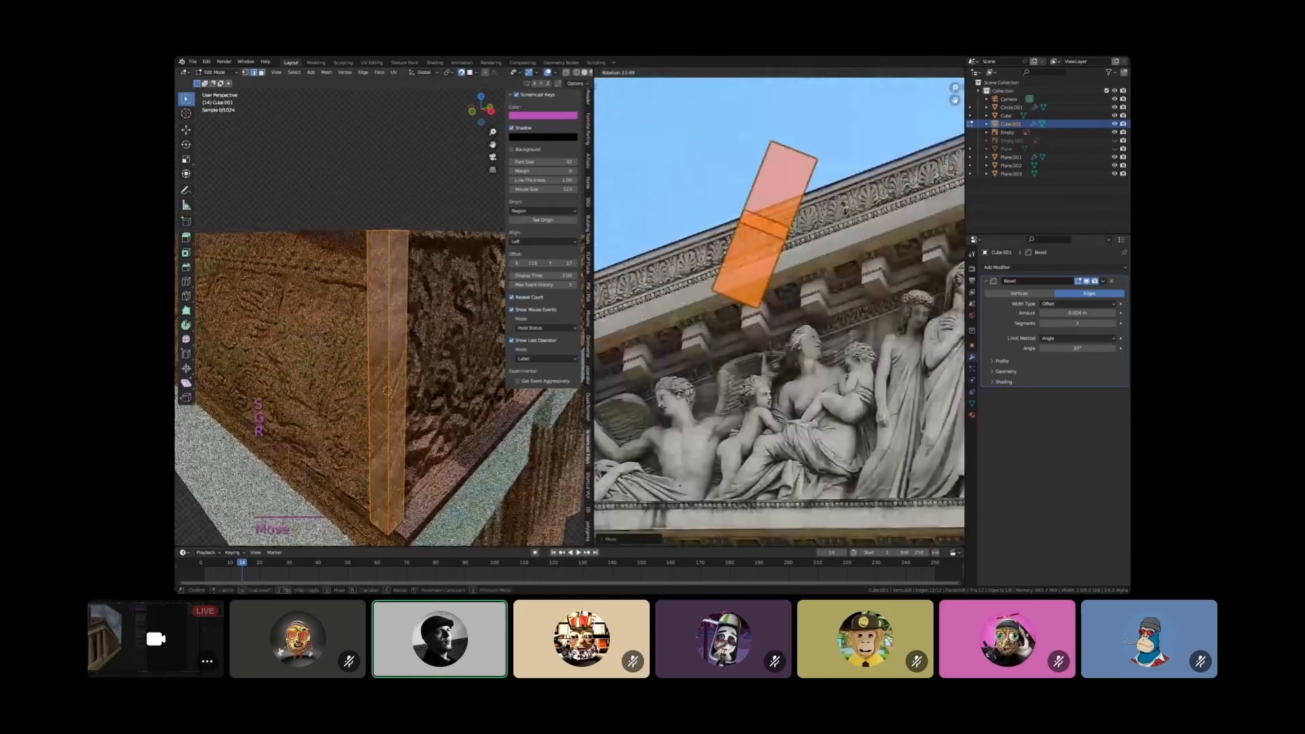
pyautogui.click(854, 277)
pyautogui.press('s')
pyautogui.click(818, 231)
pyautogui.press('g')
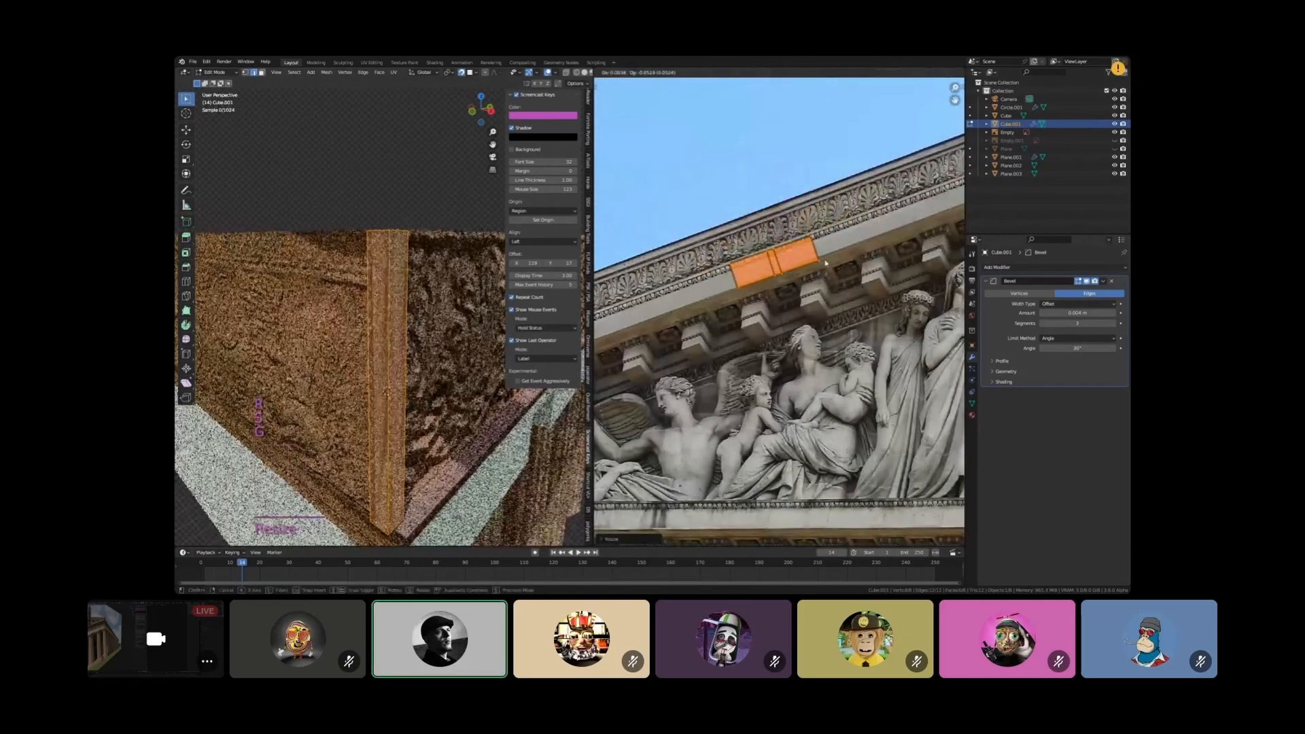
pyautogui.click(821, 268)
# Fine-tune the UVs' size, position and angle to fit inside the plain sloping band, and return to object mode
pyautogui.scroll(4, 820, 268)
pyautogui.press('s')
pyautogui.click(852, 248)
pyautogui.press('g')
pyautogui.click(849, 254)
pyautogui.press('r')
pyautogui.click(896, 258)
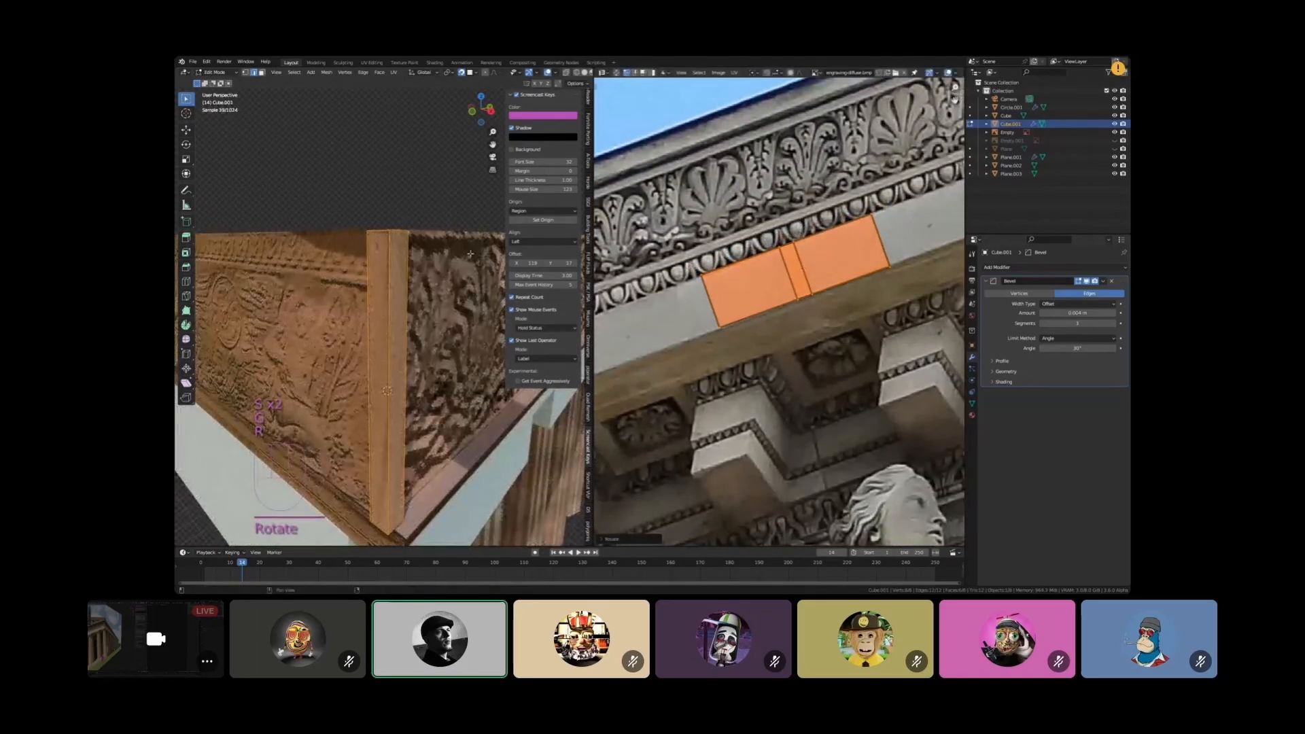
pyautogui.press('Tab')
# Inspect the textured corner post up close, from the front and against the whole temple, and save the file
pyautogui.moveTo(375, 272); pyautogui.dragTo(418, 272, button='middle')
pyautogui.click(424, 313)
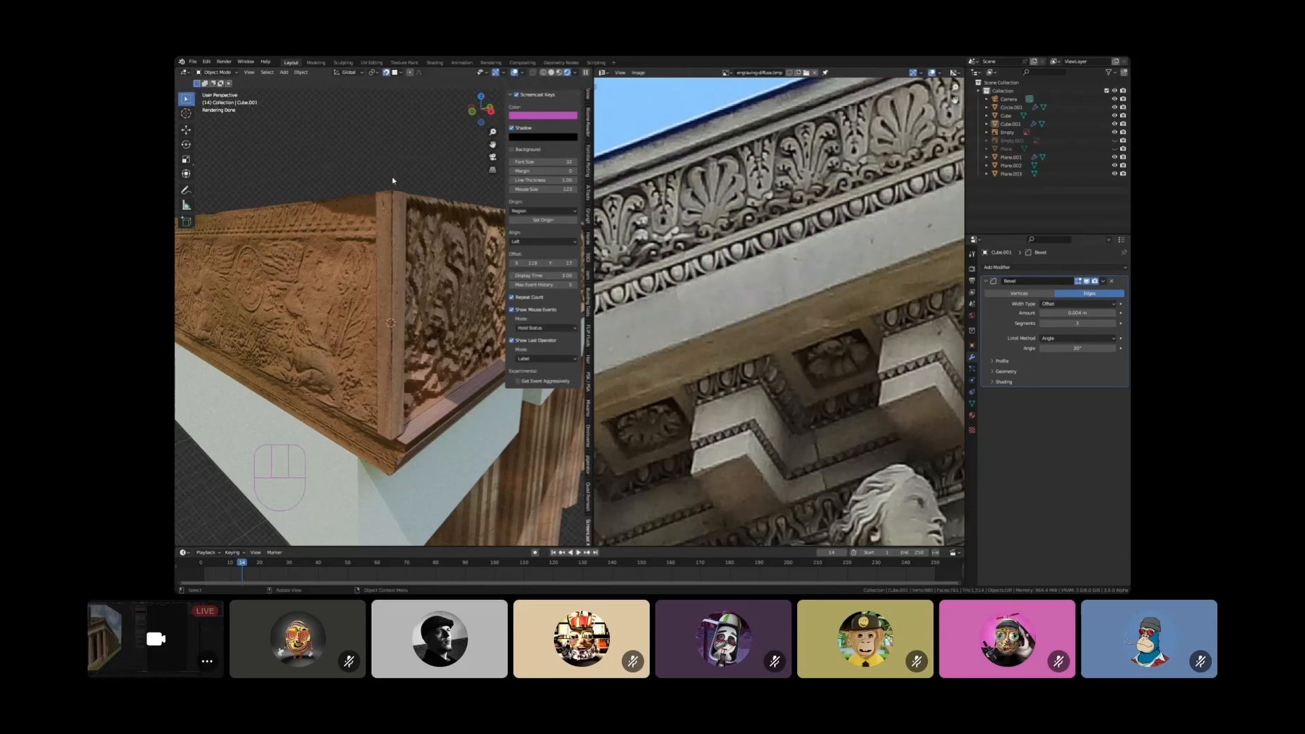
pyautogui.scroll(3, 360, 250)
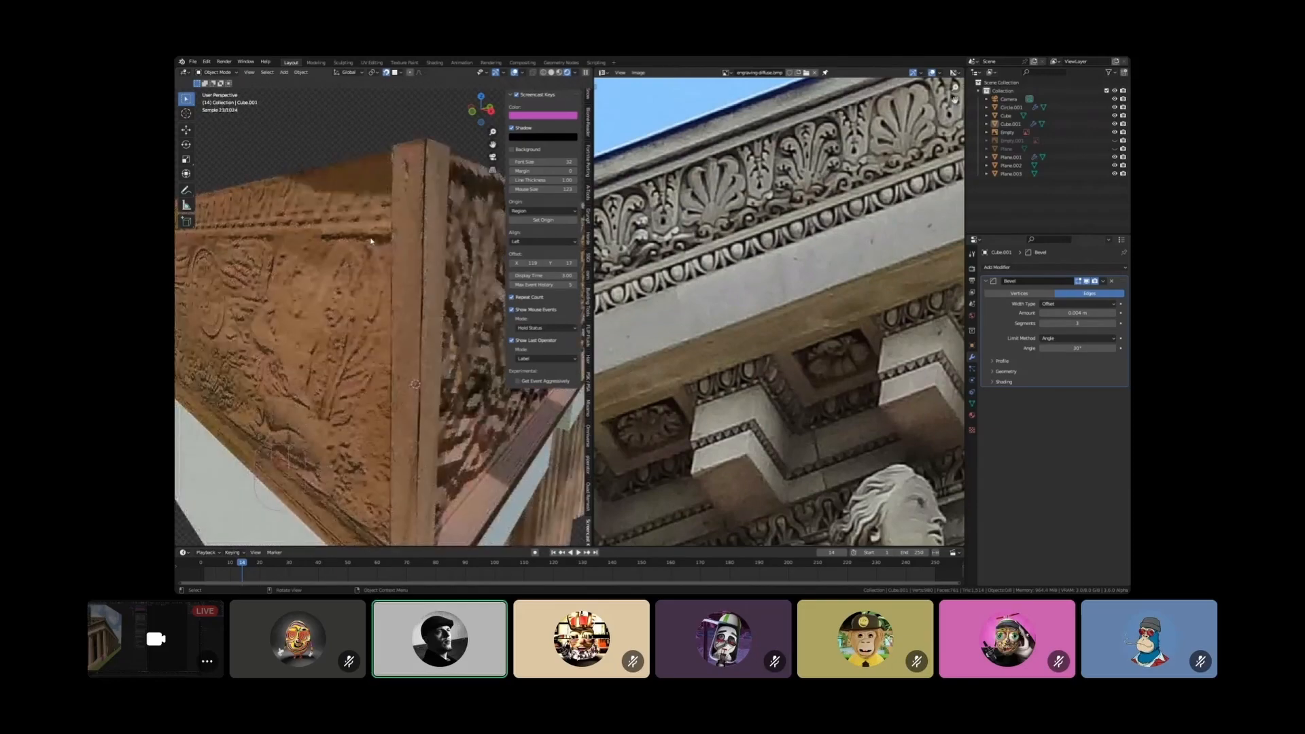
pyautogui.scroll(-6, 372, 239)
pyautogui.click(376, 250)
pyautogui.press('KP_1')
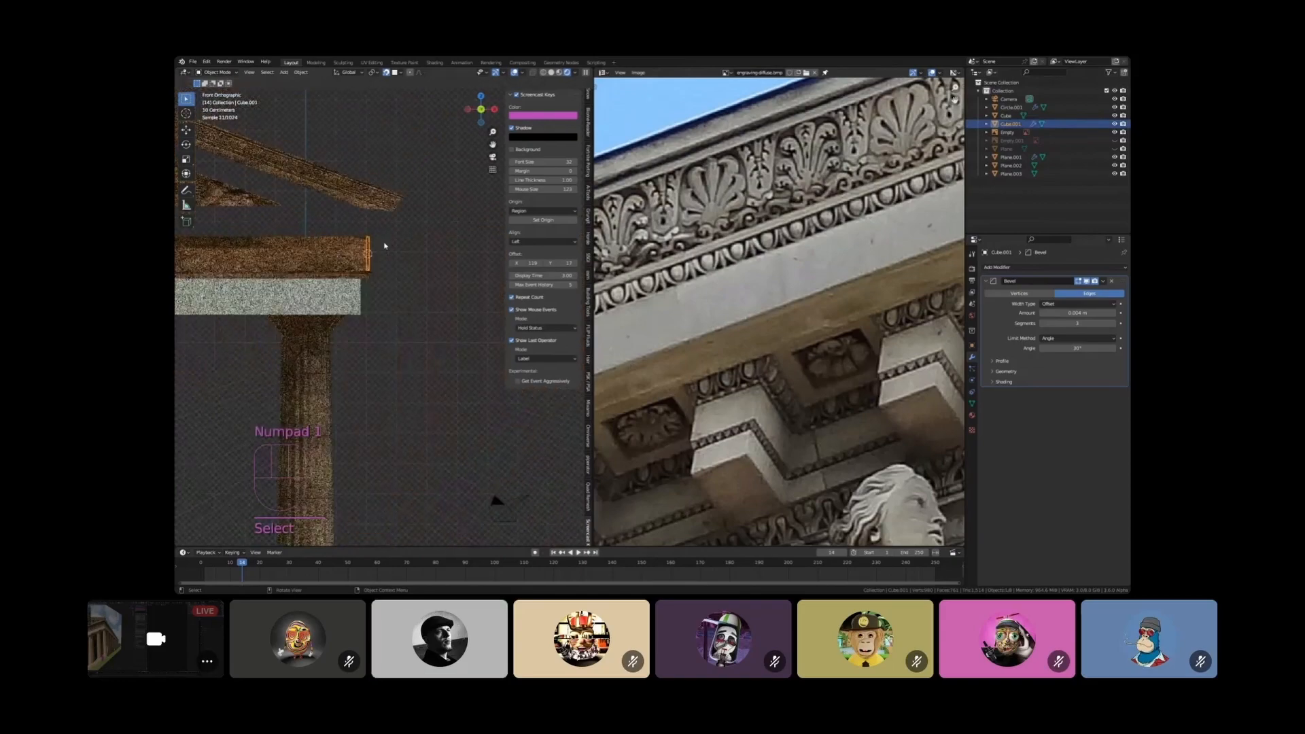
pyautogui.moveTo(501, 431); pyautogui.dragTo(499, 323, button='middle')
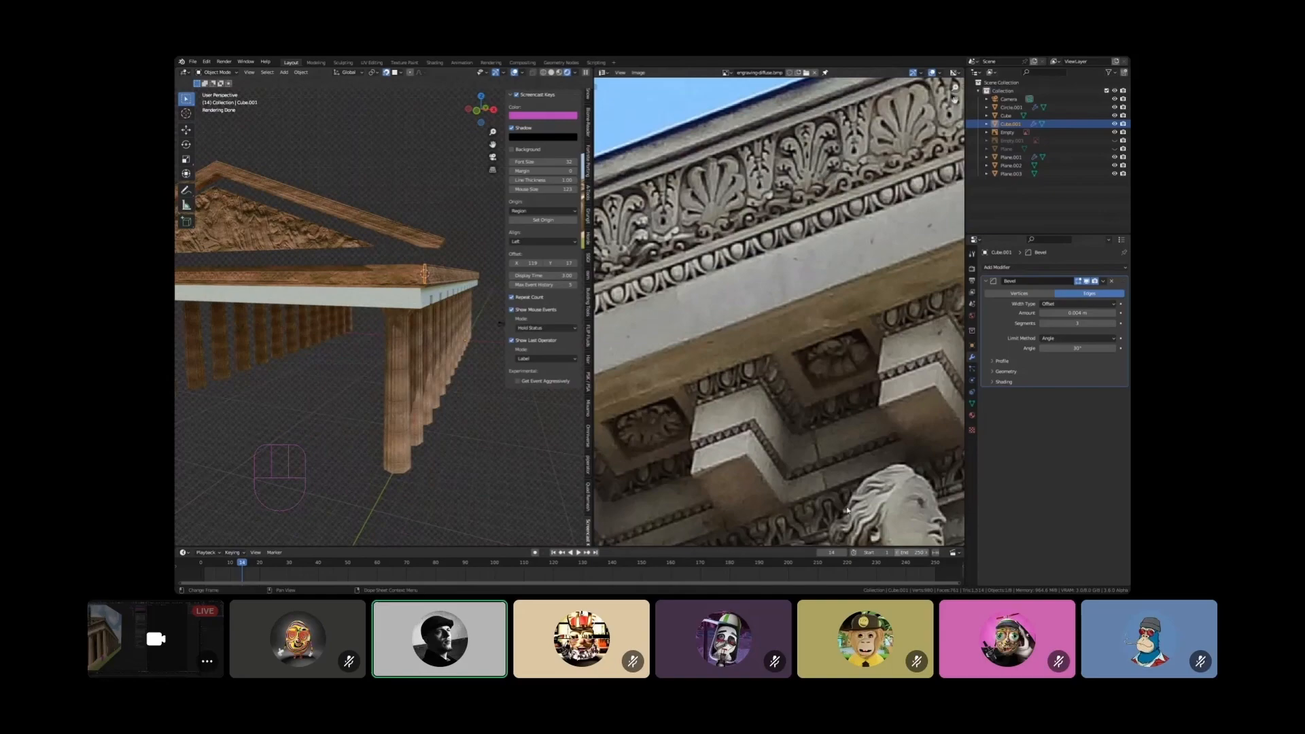
pyautogui.click(477, 332)
pyautogui.keyDown('shift'); pyautogui.moveTo(421, 306); pyautogui.dragTo(378, 311, button='middle'); pyautogui.keyUp('shift')
pyautogui.scroll(3, 299, 289)
pyautogui.hotkey('ctrl', 's')
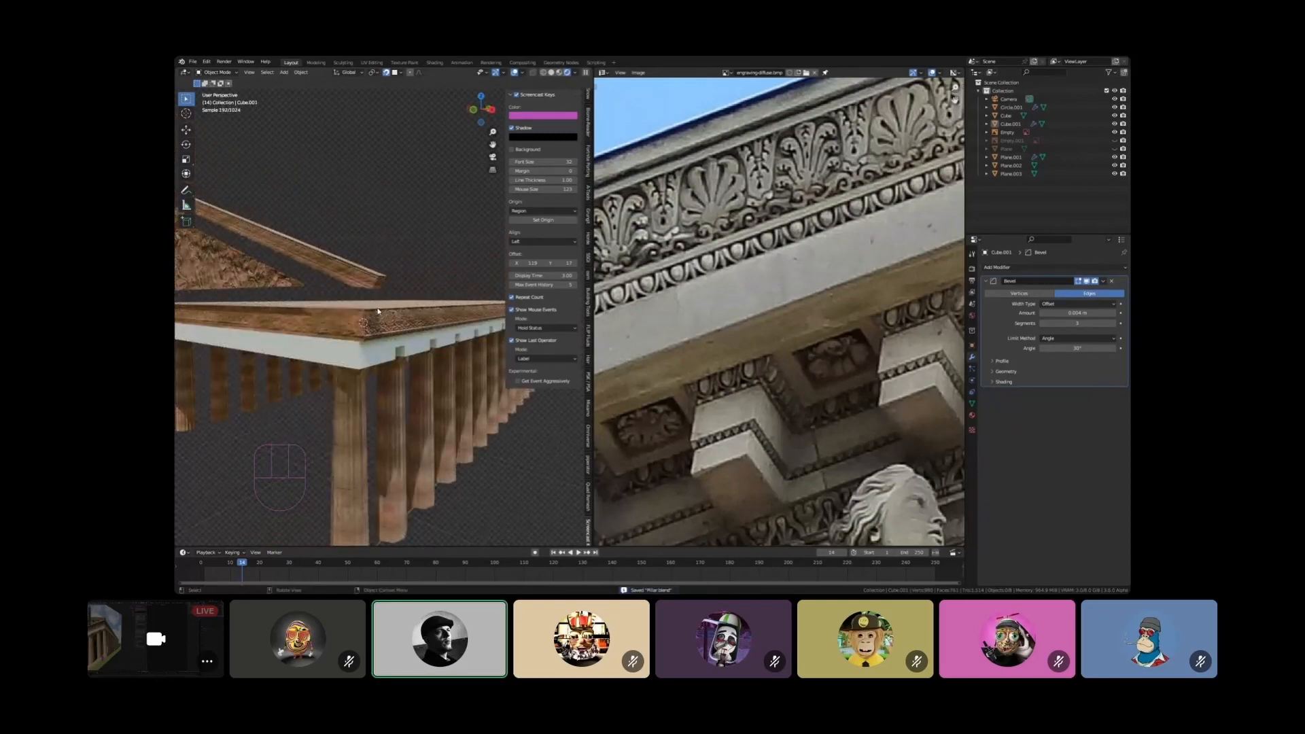